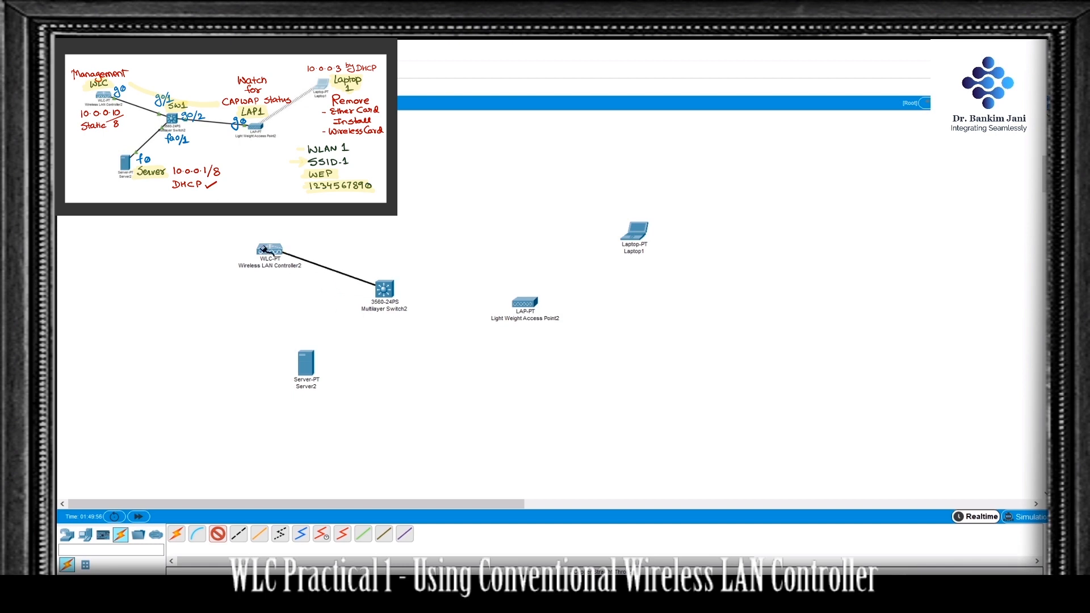
Step: Connect the wireless LAN controller to the multilayer switch, and the switch to the light weight access point, using copper straight-through cables
{"action": "left_click", "coordinate": [266, 250]}
{"action": "left_click", "coordinate": [317, 254]}
{"action": "left_click", "coordinate": [382, 289]}
{"action": "left_click", "coordinate": [454, 345]}
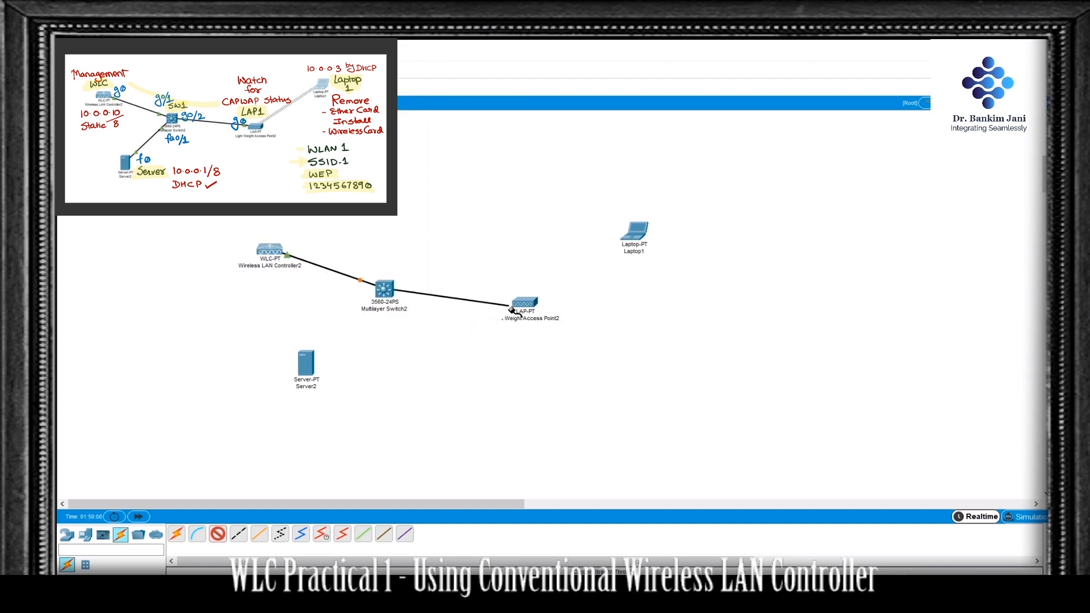
{"action": "left_click", "coordinate": [524, 302]}
{"action": "left_click", "coordinate": [552, 307]}
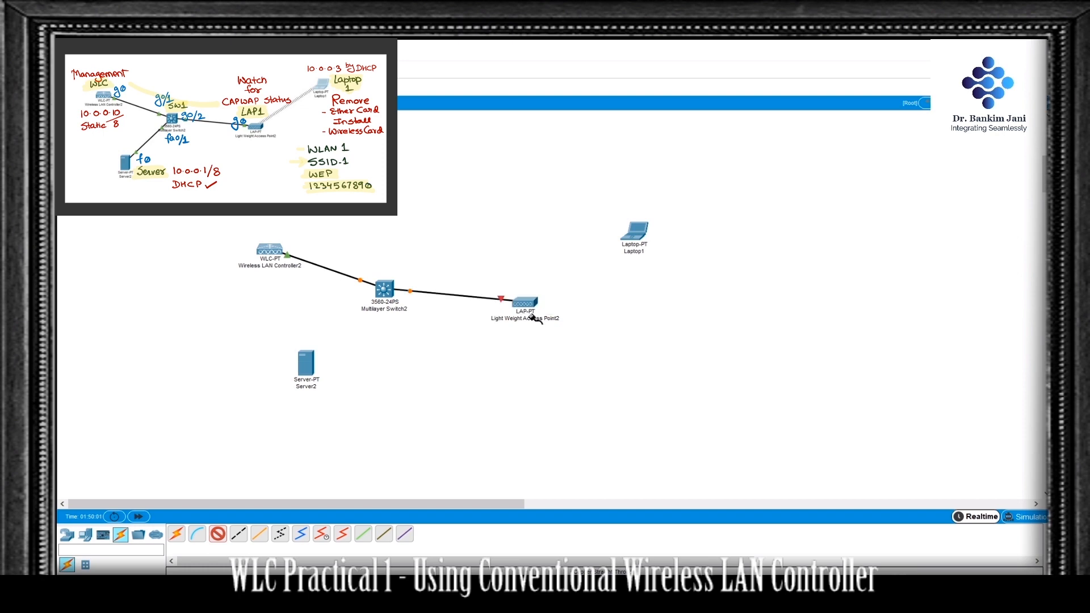
Step: Cable the switch's FastEthernet0/1 port to the server's FastEthernet0 port and fast-forward the simulation time
{"action": "left_click", "coordinate": [385, 289]}
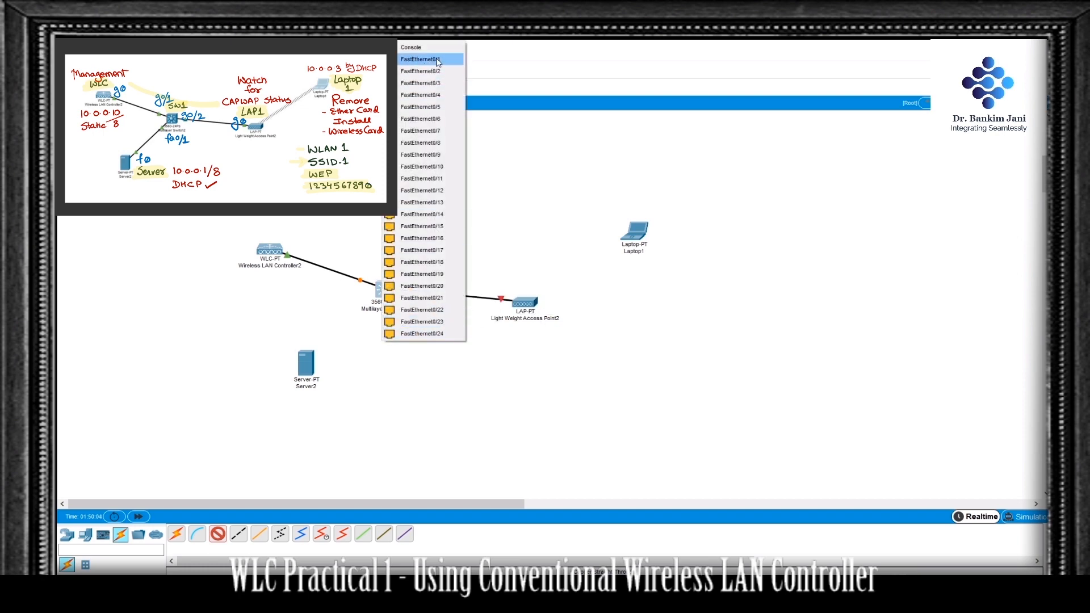
{"action": "left_click", "coordinate": [404, 59]}
{"action": "left_click", "coordinate": [305, 365]}
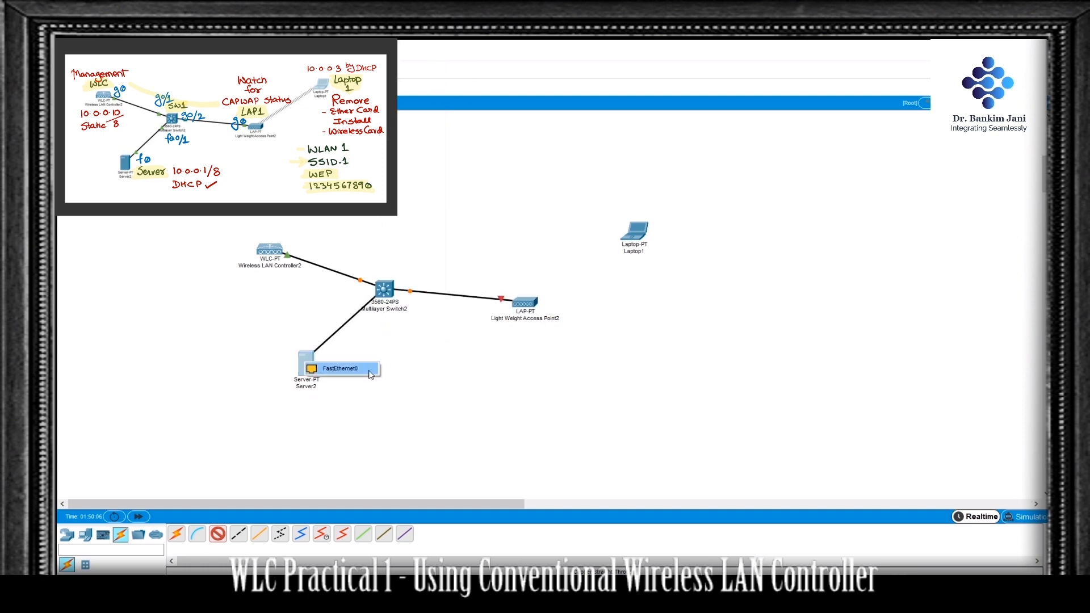
{"action": "left_click", "coordinate": [340, 369]}
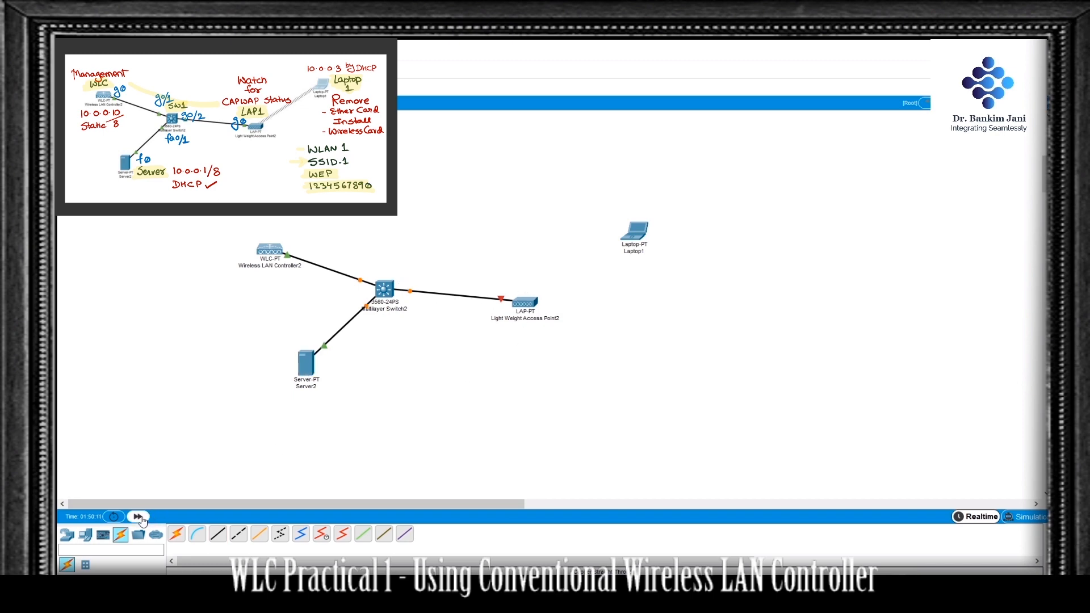
{"action": "left_click", "coordinate": [138, 516]}
Step: Assign the server the static IP address 10.0.0.1 with subnet mask 255.0.0.0
{"action": "left_click", "coordinate": [306, 363]}
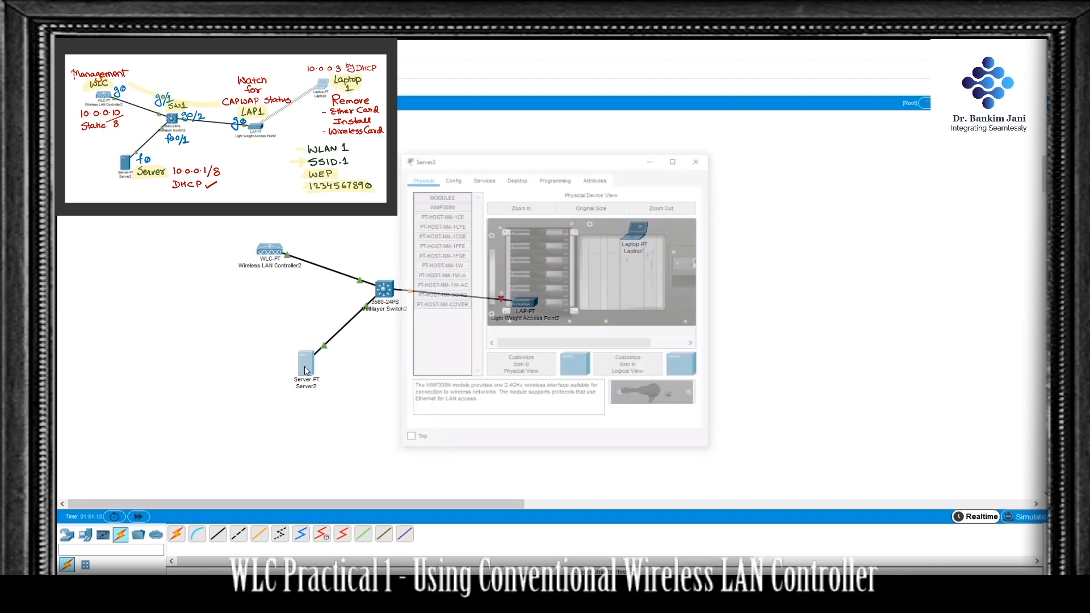
{"action": "left_click", "coordinate": [511, 179]}
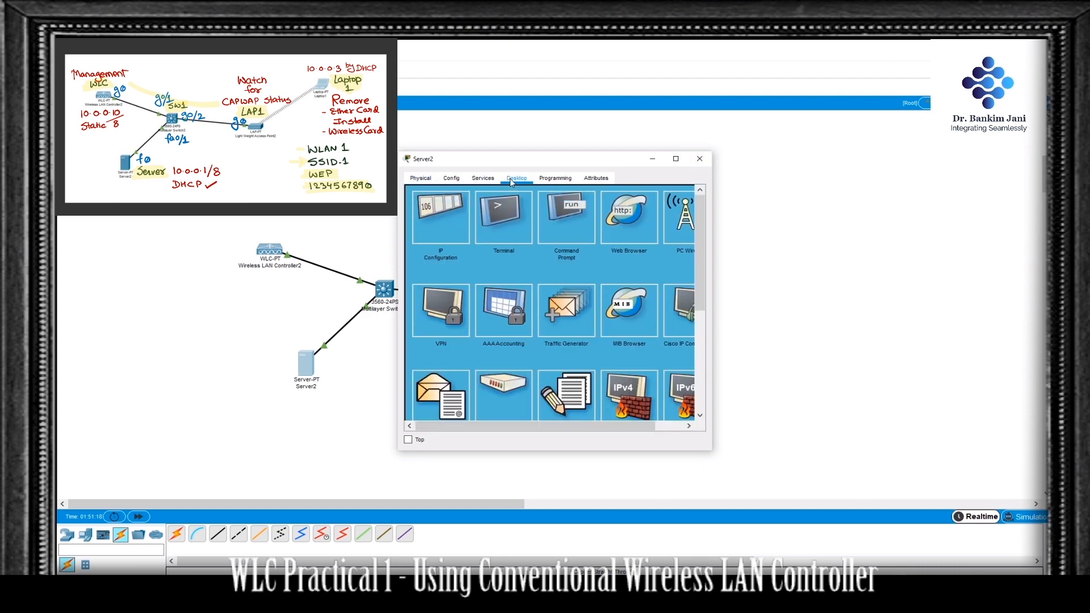
{"action": "left_click", "coordinate": [463, 193]}
{"action": "left_click", "coordinate": [504, 238]}
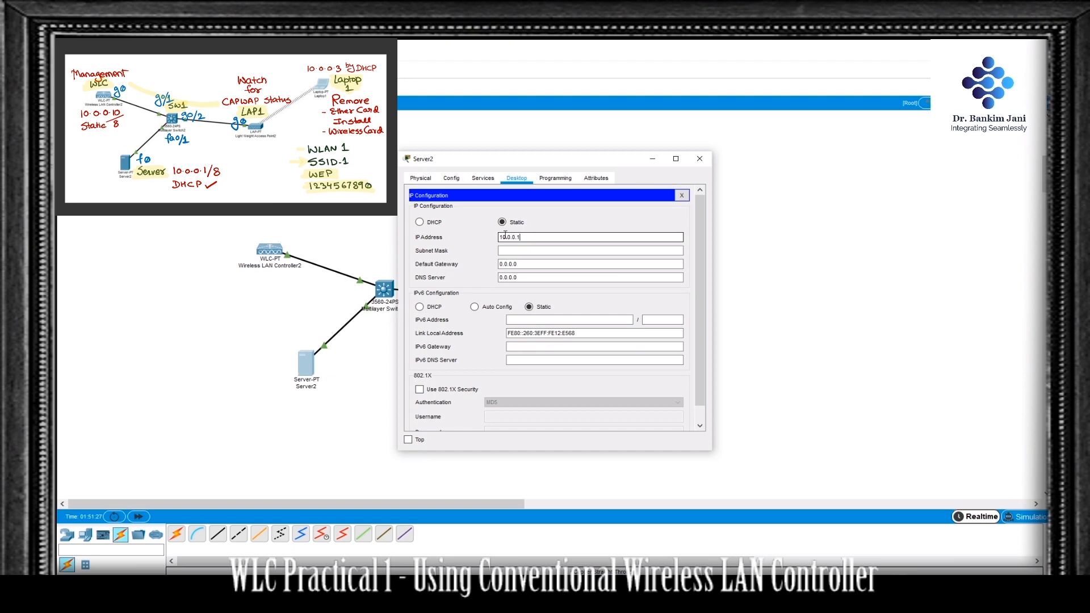
{"action": "left_click", "coordinate": [520, 250]}
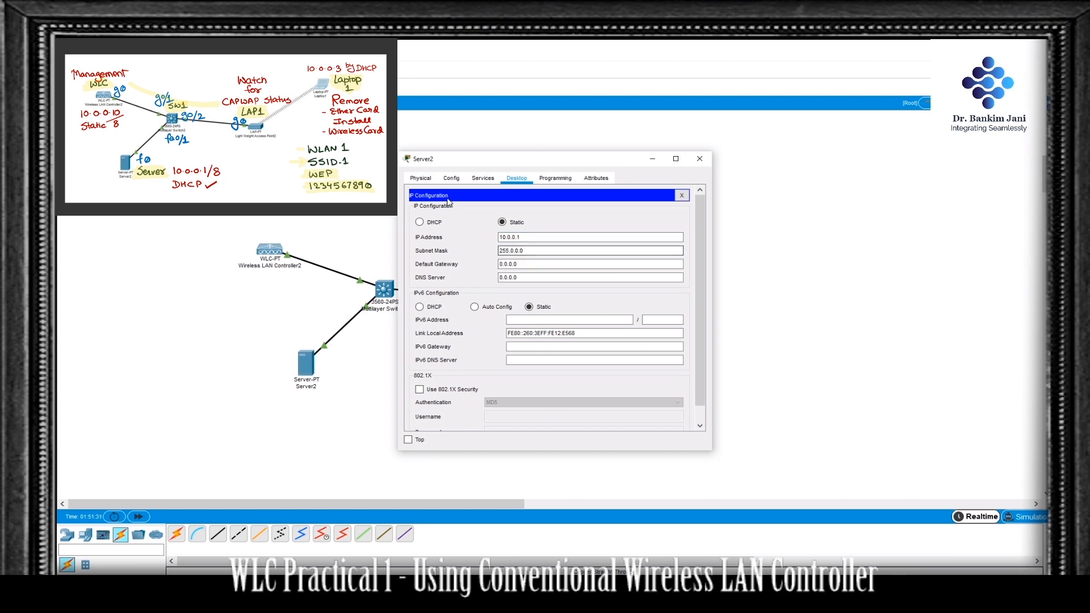
Step: Turn on the server's DHCP service for FastEthernet0, keeping the default serverPool, and close the server's settings
{"action": "left_click", "coordinate": [483, 178]}
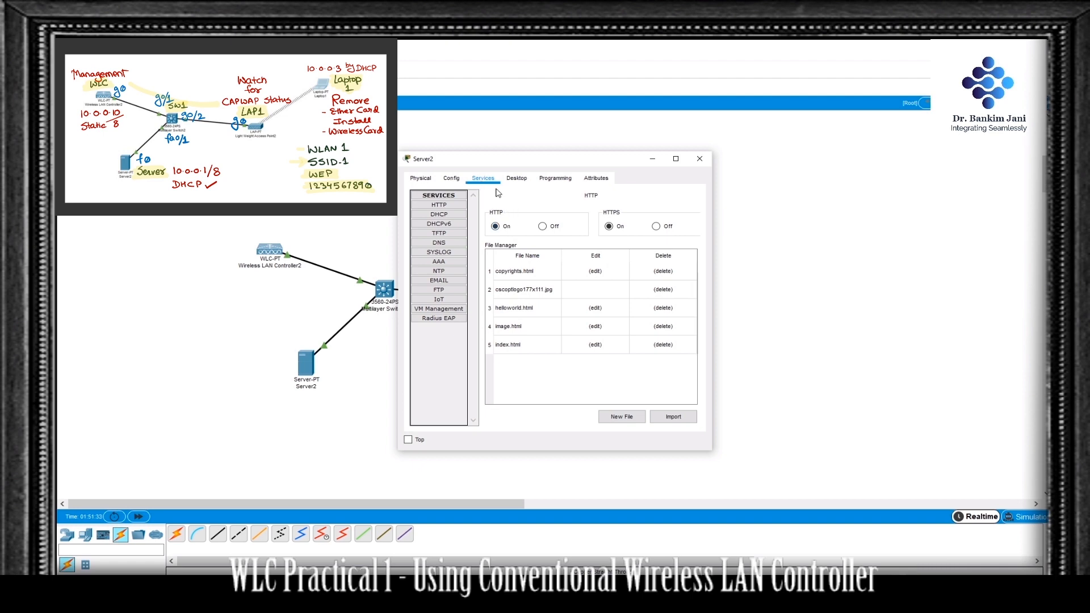
{"action": "left_click", "coordinate": [460, 215]}
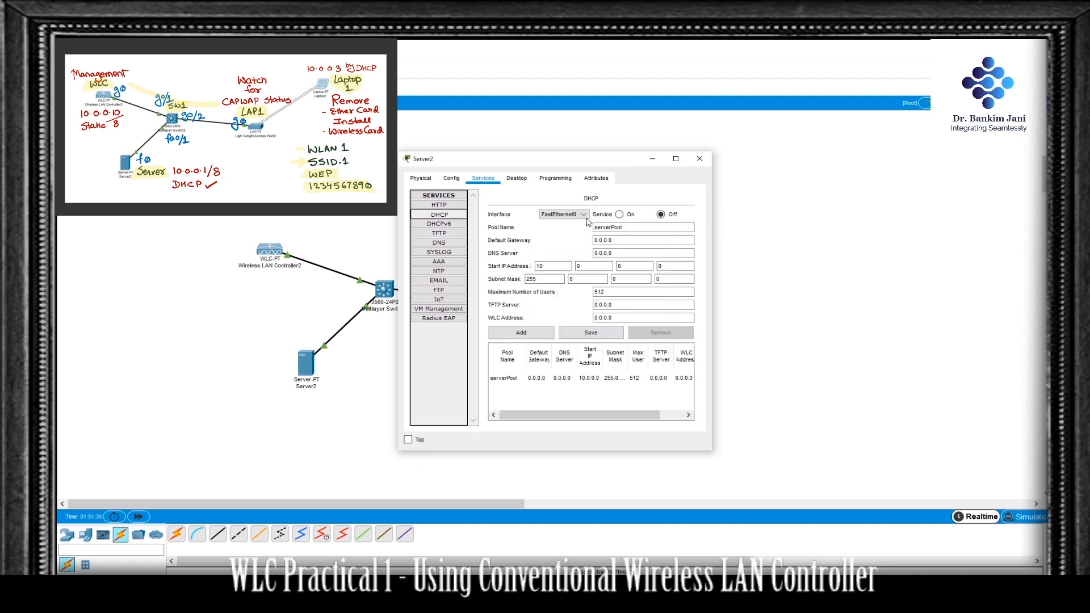
{"action": "left_click", "coordinate": [619, 214]}
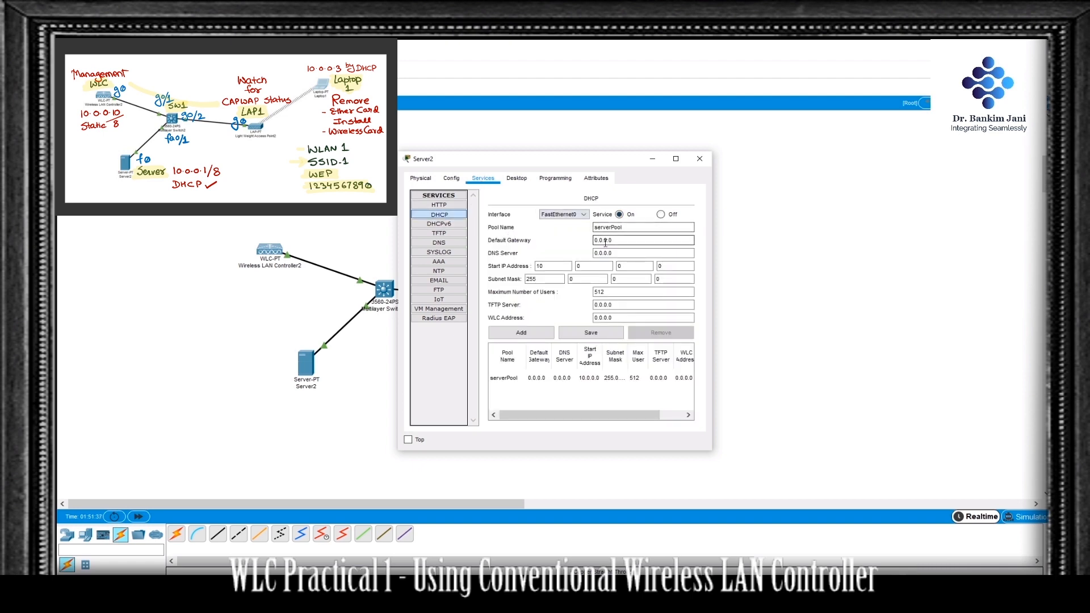
{"action": "left_click", "coordinate": [708, 161]}
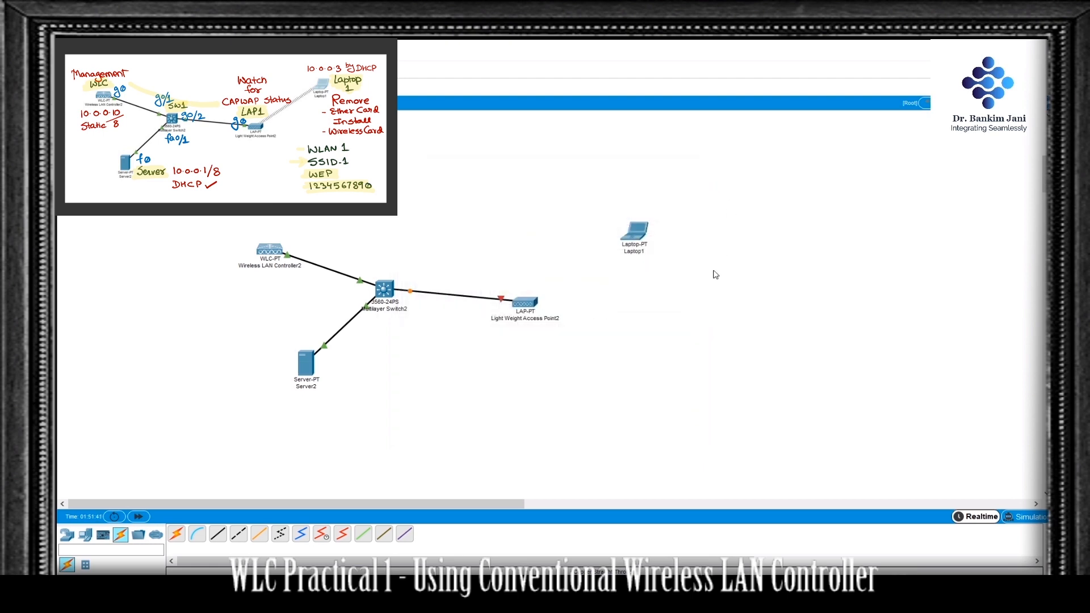
Step: Plug the power adapter into the light weight access point and fast-forward the simulation time
{"action": "left_click", "coordinate": [526, 306]}
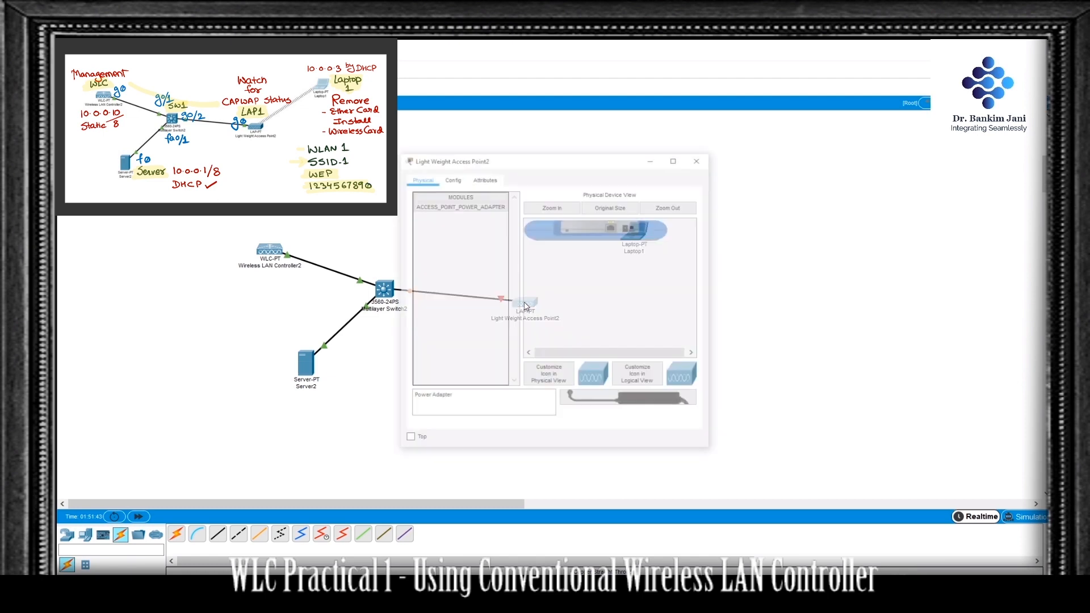
{"action": "left_click", "coordinate": [453, 210]}
{"action": "left_click_drag", "start_coordinate": [453, 210], "coordinate": [628, 233]}
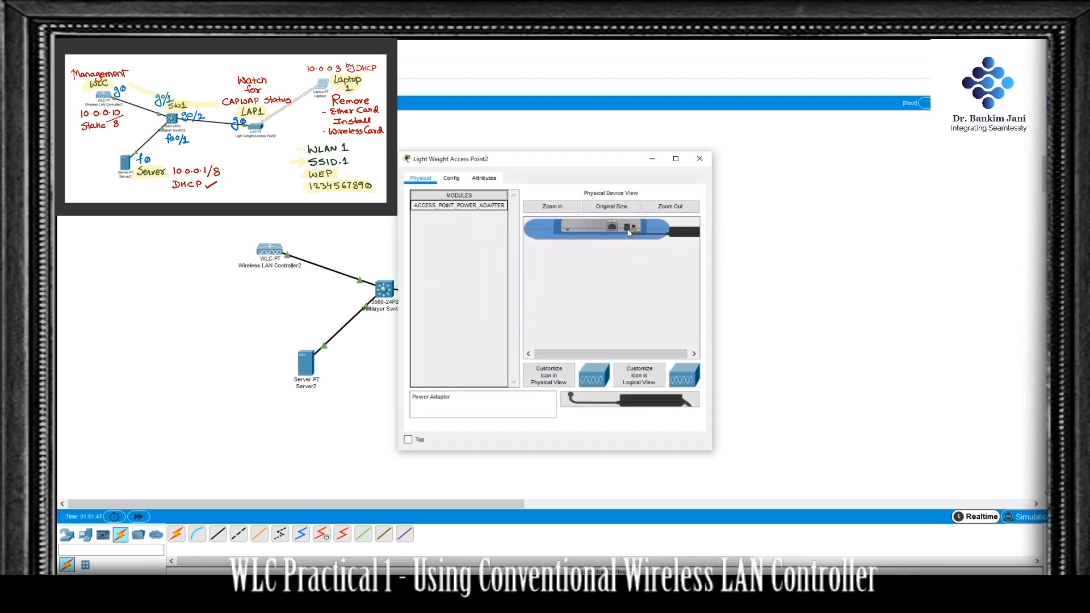
{"action": "left_click", "coordinate": [704, 160]}
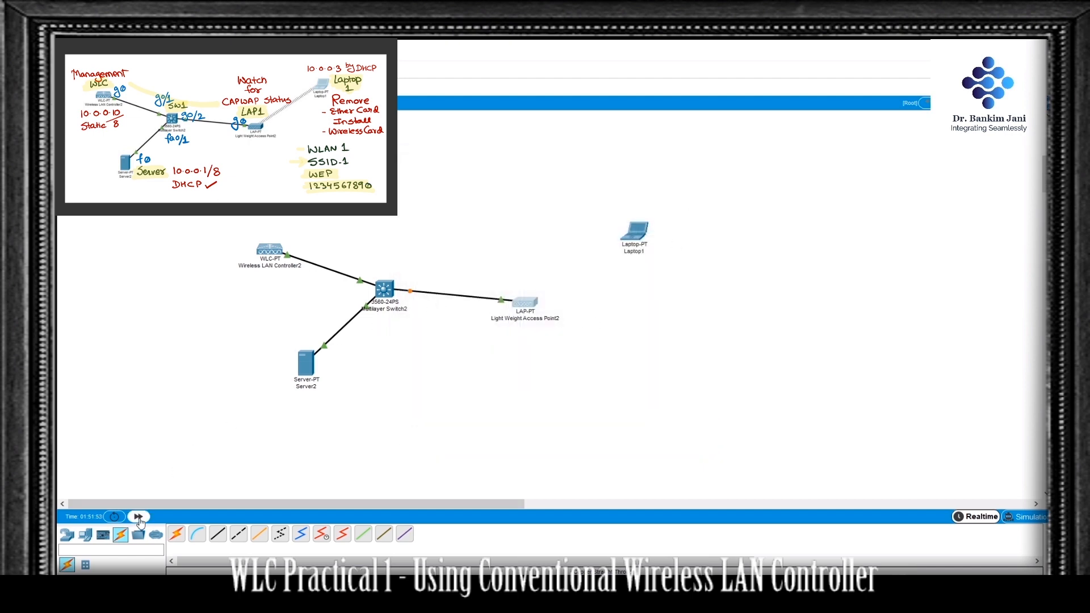
{"action": "left_click", "coordinate": [139, 517]}
{"action": "left_click", "coordinate": [139, 518]}
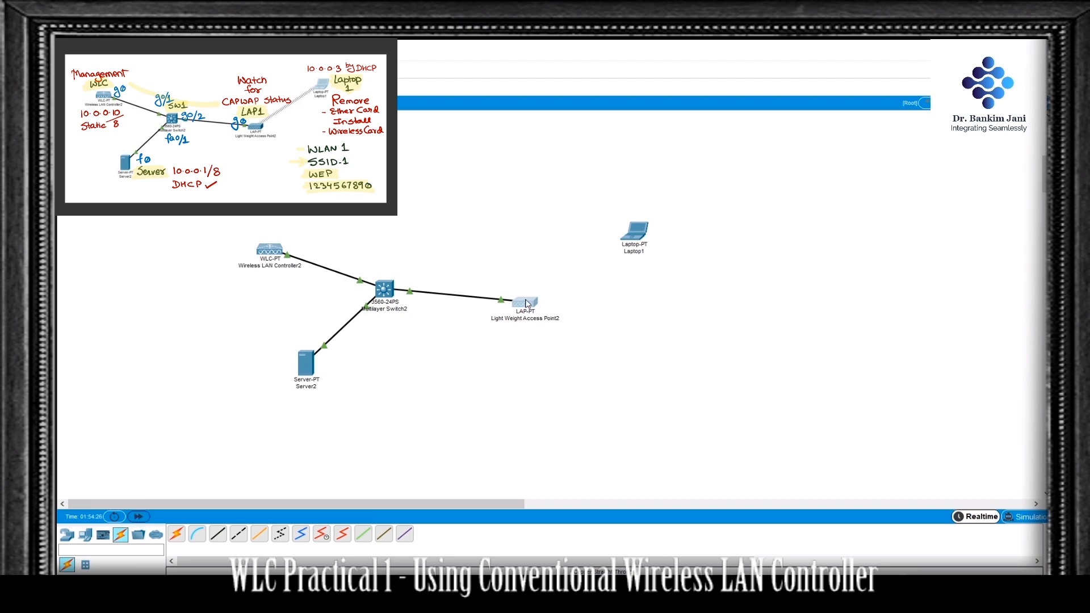
{"action": "mouse_move", "coordinate": [526, 304]}
Step: Create and save wireless LAN WLAN1 on the controller with SSID SSID1, WEP authentication and the WEP key
{"action": "left_click", "coordinate": [267, 254]}
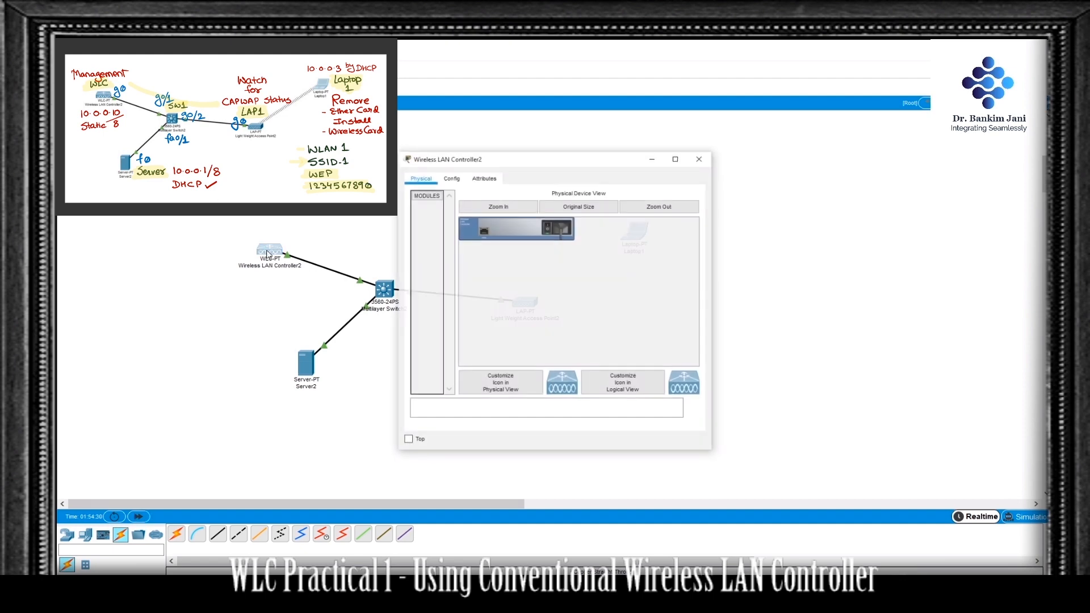
{"action": "left_click", "coordinate": [451, 180]}
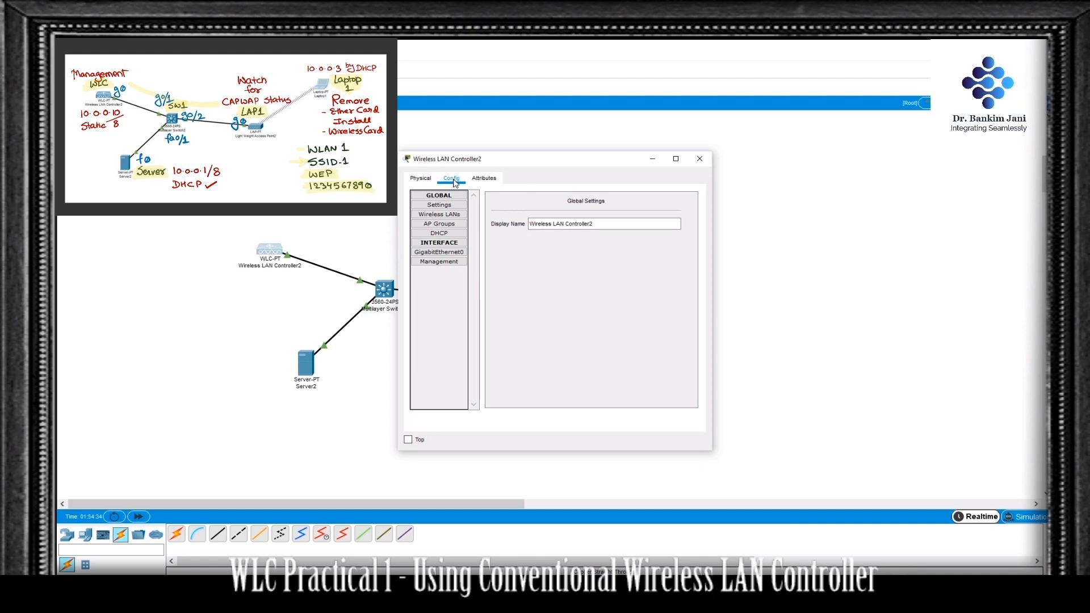
{"action": "left_click", "coordinate": [454, 214]}
{"action": "left_click", "coordinate": [550, 229]}
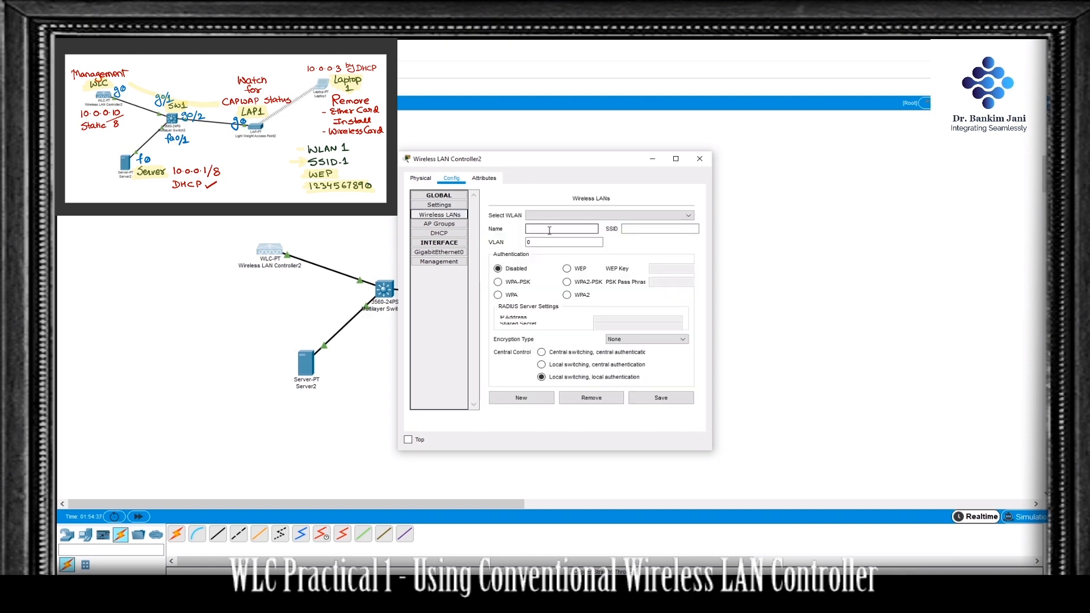
{"action": "type", "text": "WLAN1"}
{"action": "left_click", "coordinate": [632, 232]}
{"action": "type", "text": "SSID"}
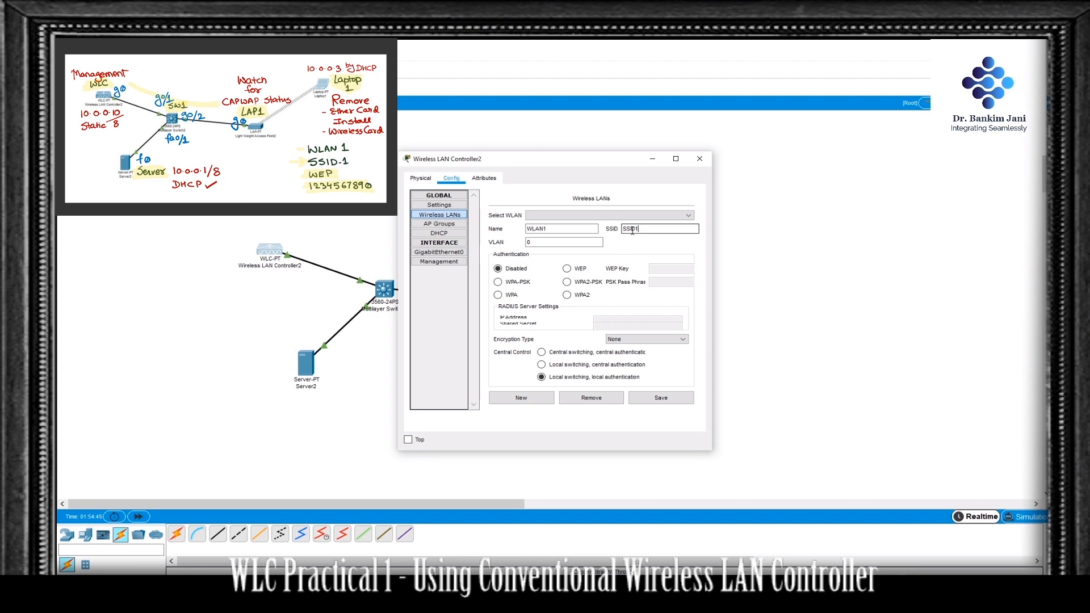
{"action": "type", "text": "1"}
{"action": "left_click", "coordinate": [567, 269]}
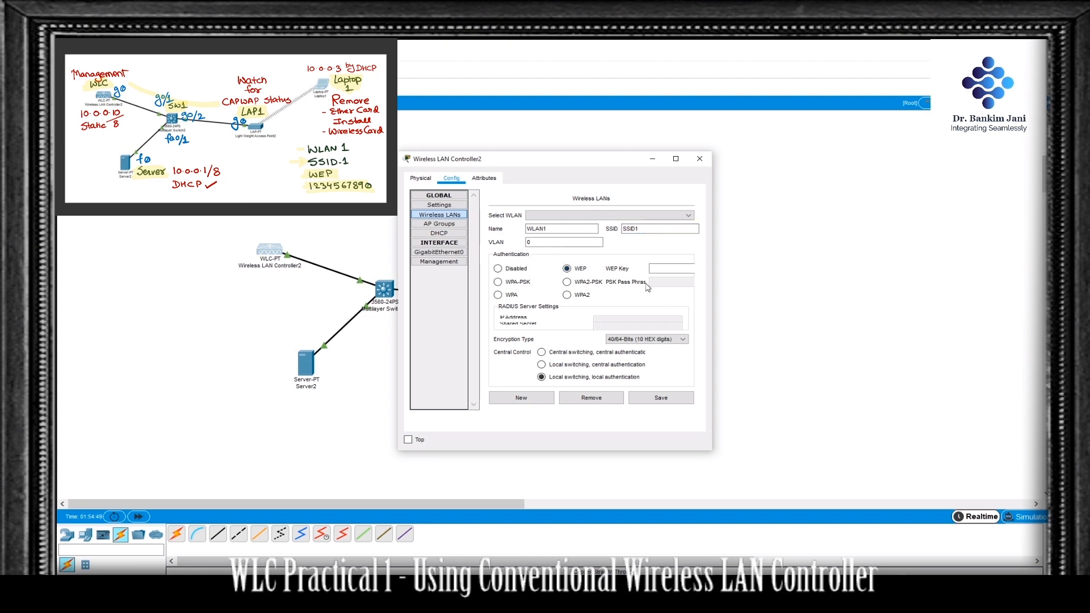
{"action": "left_click", "coordinate": [662, 268]}
{"action": "left_click", "coordinate": [646, 402]}
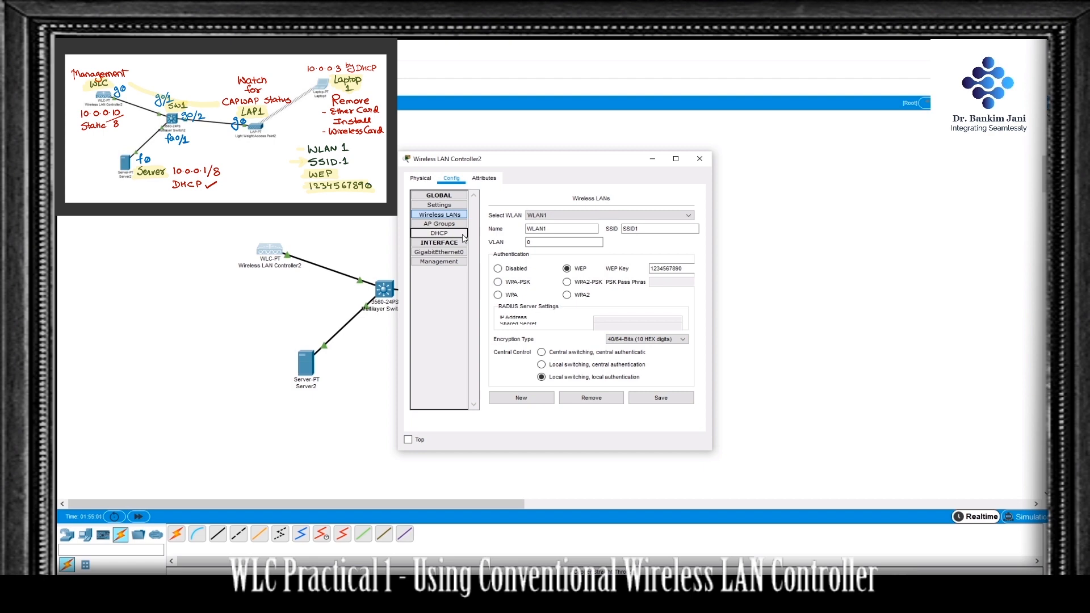
Step: Set the controller's management interface to IP address 10.0.0.10 with subnet mask 255.0.0.0
{"action": "left_click", "coordinate": [461, 252]}
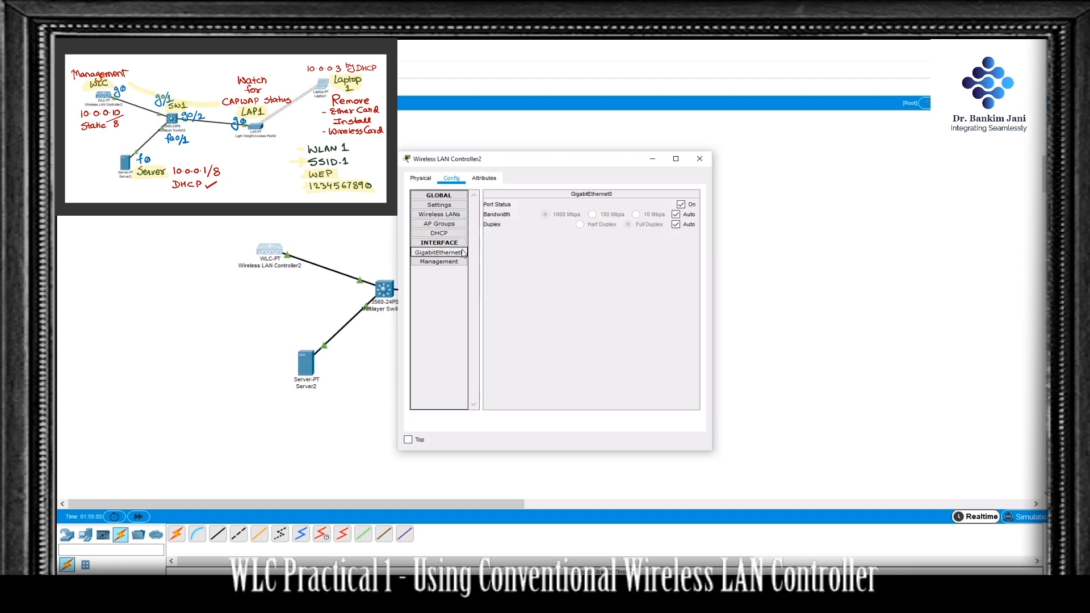
{"action": "left_click", "coordinate": [438, 262]}
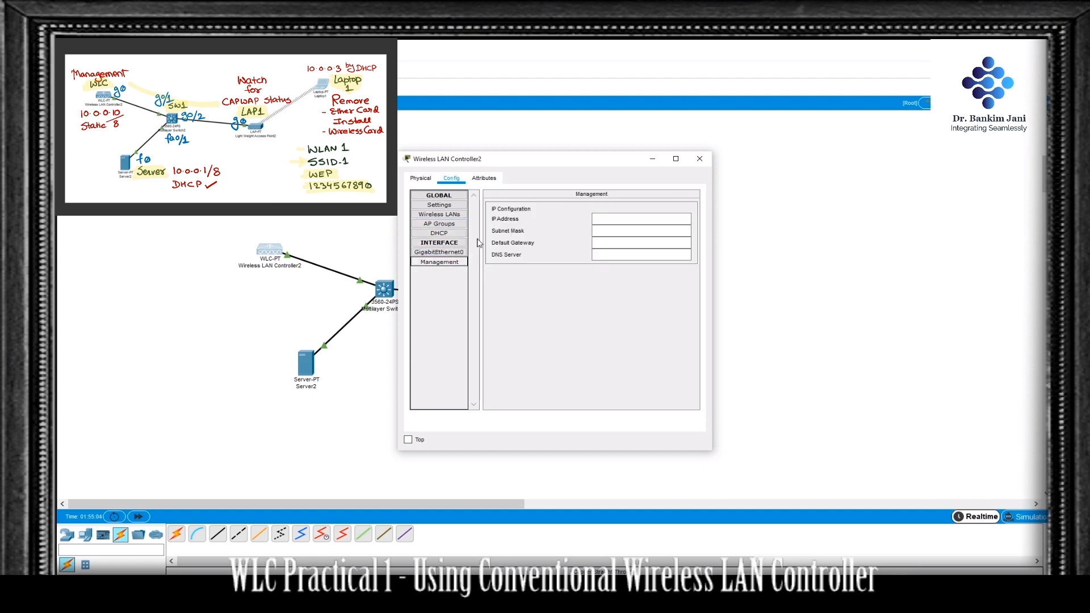
{"action": "left_click", "coordinate": [628, 219]}
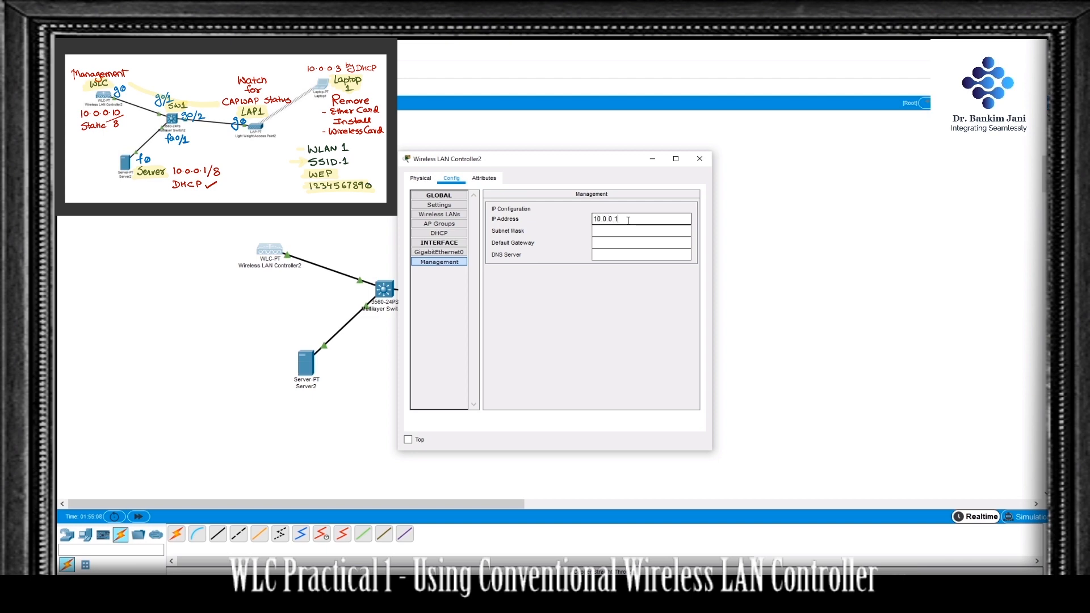
{"action": "key", "text": "Tab"}
{"action": "left_click", "coordinate": [638, 291]}
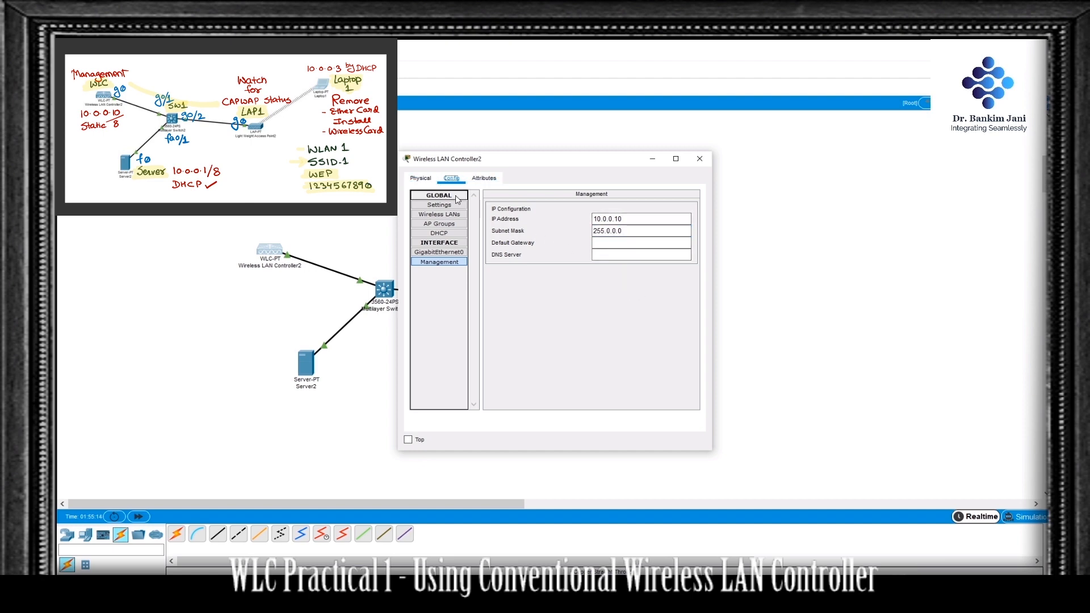
Step: Check the controller's wireless LAN settings and the access point's registration in the default AP group
{"action": "left_click", "coordinate": [439, 214]}
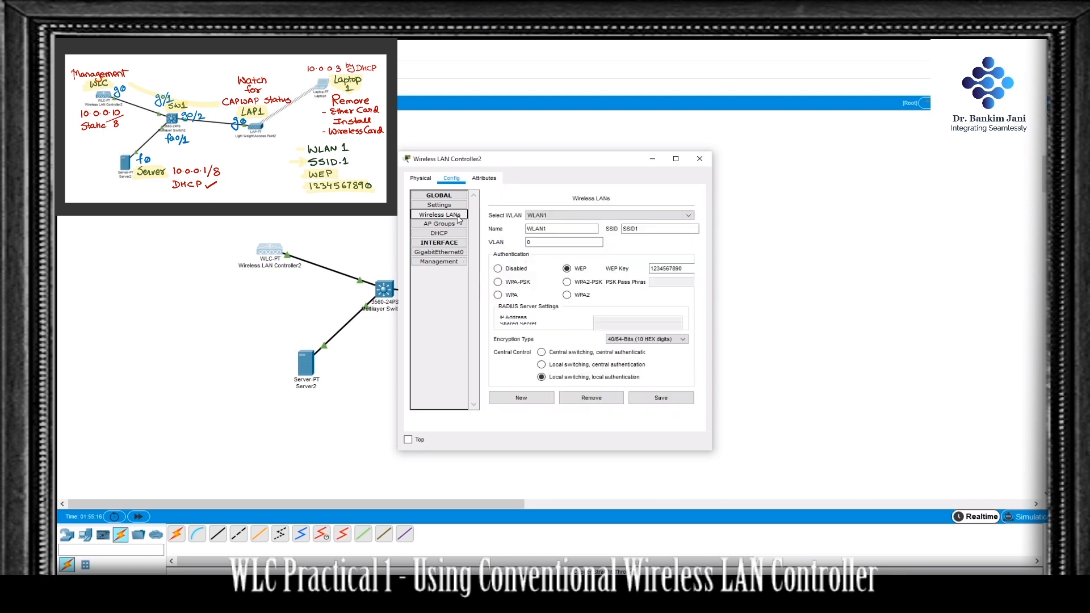
{"action": "left_click", "coordinate": [441, 225]}
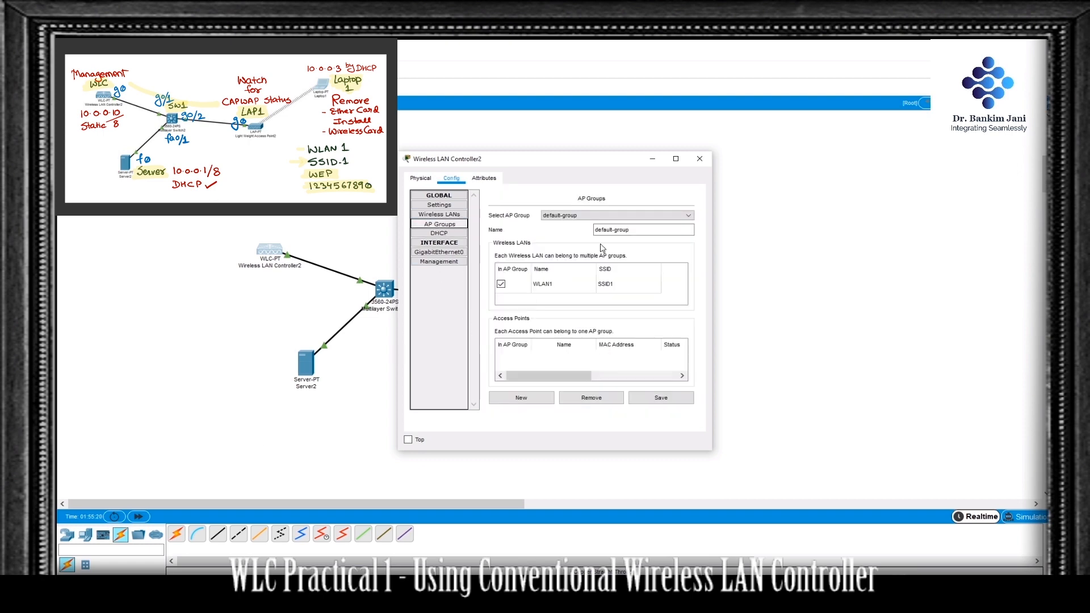
{"action": "left_click", "coordinate": [700, 161]}
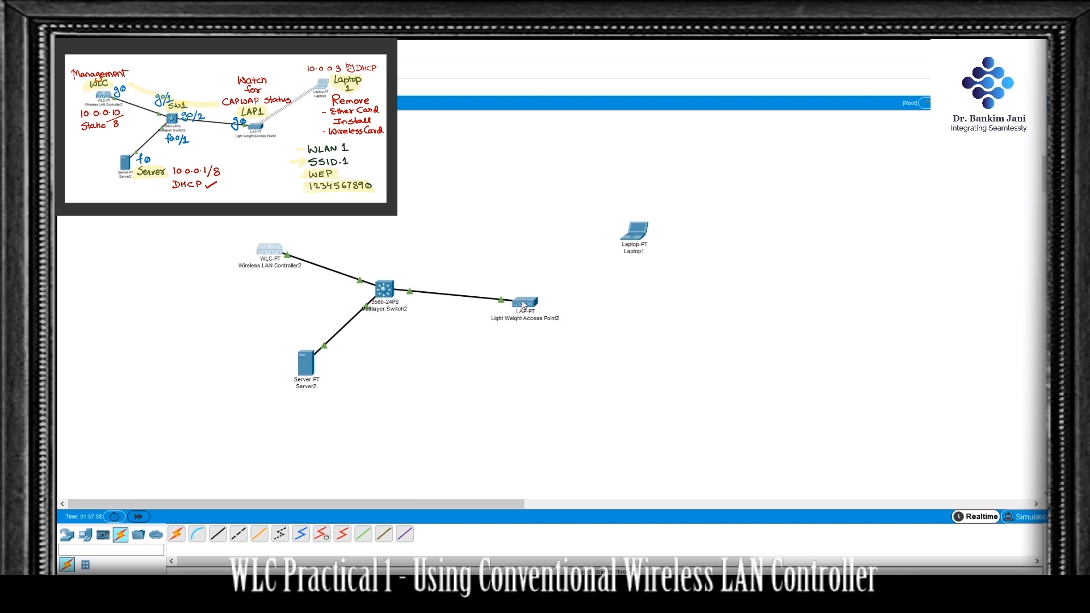
{"action": "mouse_move", "coordinate": [523, 305]}
{"action": "left_click", "coordinate": [274, 251]}
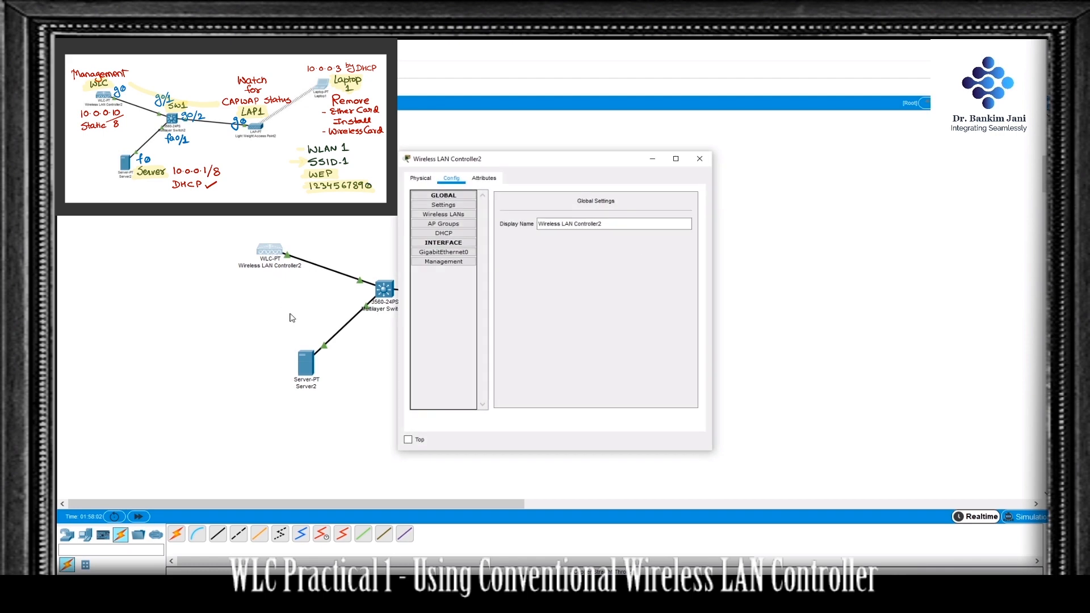
{"action": "left_click", "coordinate": [463, 225]}
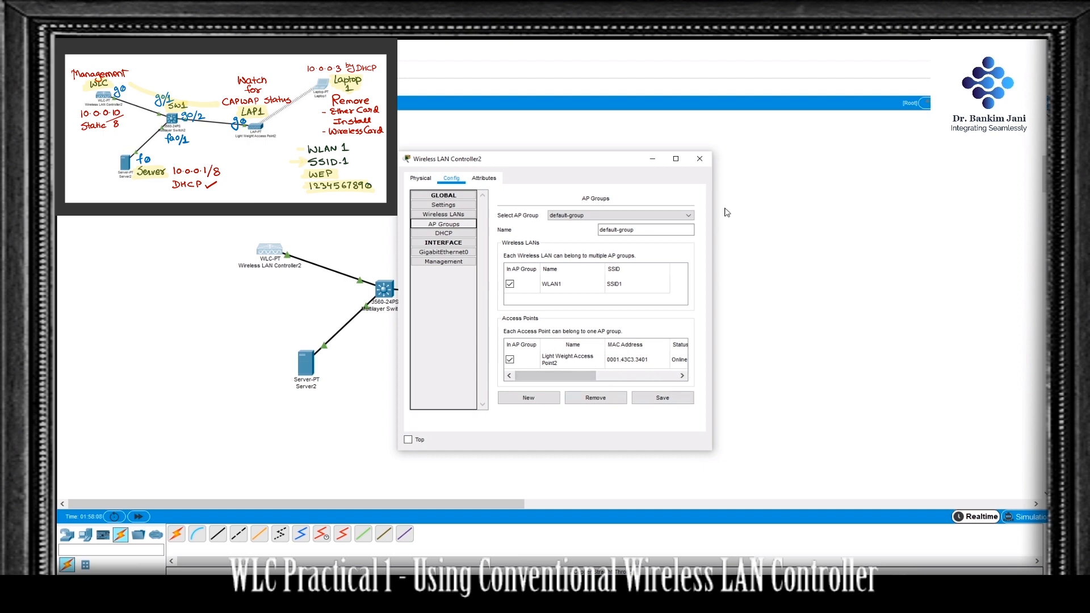
{"action": "left_click", "coordinate": [697, 160]}
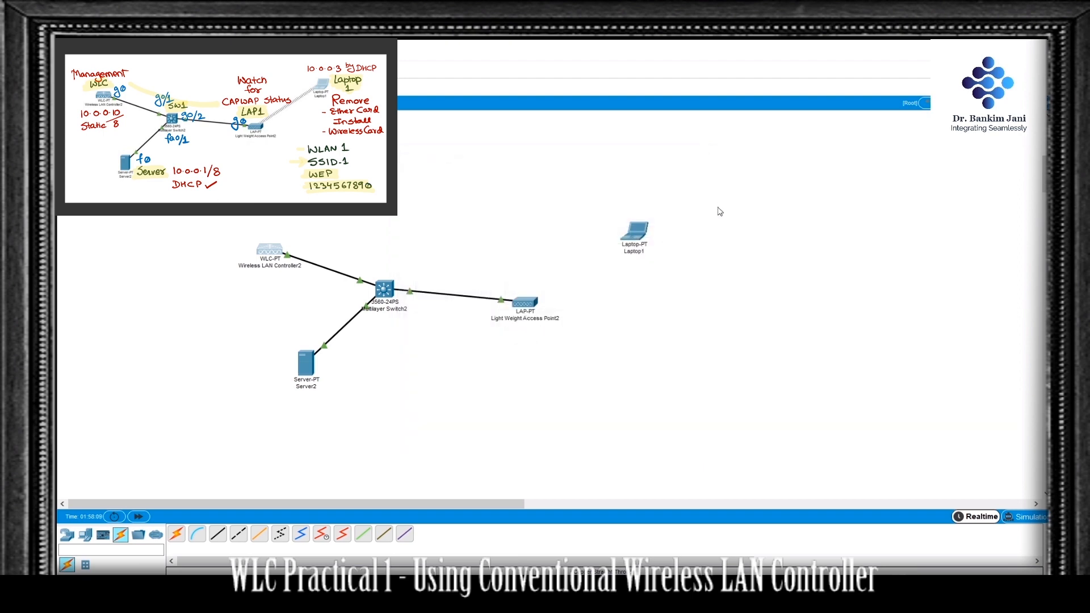
Step: Remove the Ethernet card from the laptop's module slot
{"action": "left_click", "coordinate": [641, 234]}
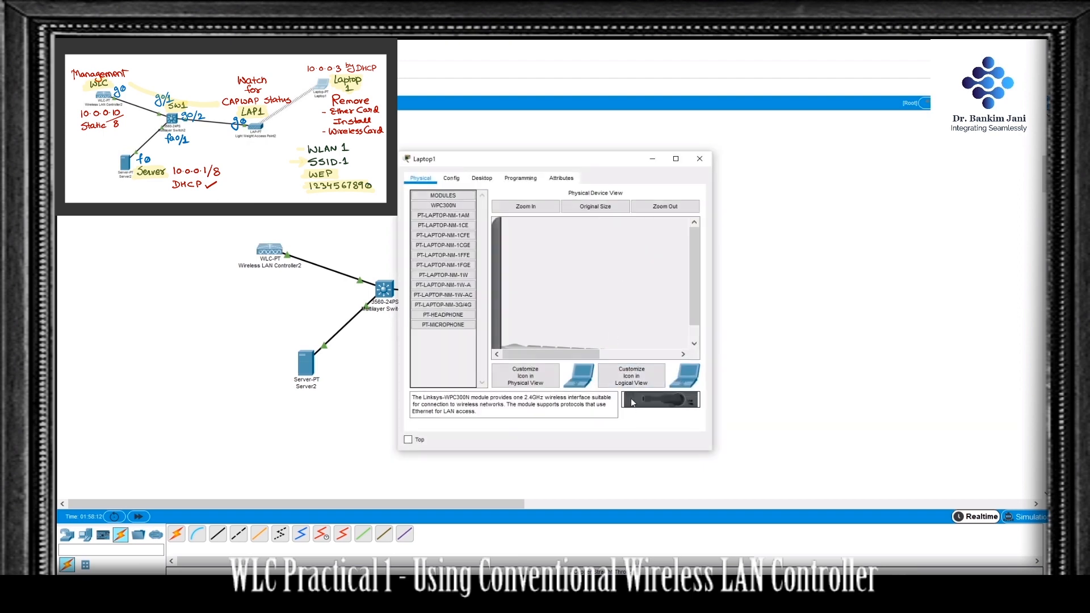
{"action": "scroll", "coordinate": [609, 291], "scroll_direction": "down", "scroll_amount": 2}
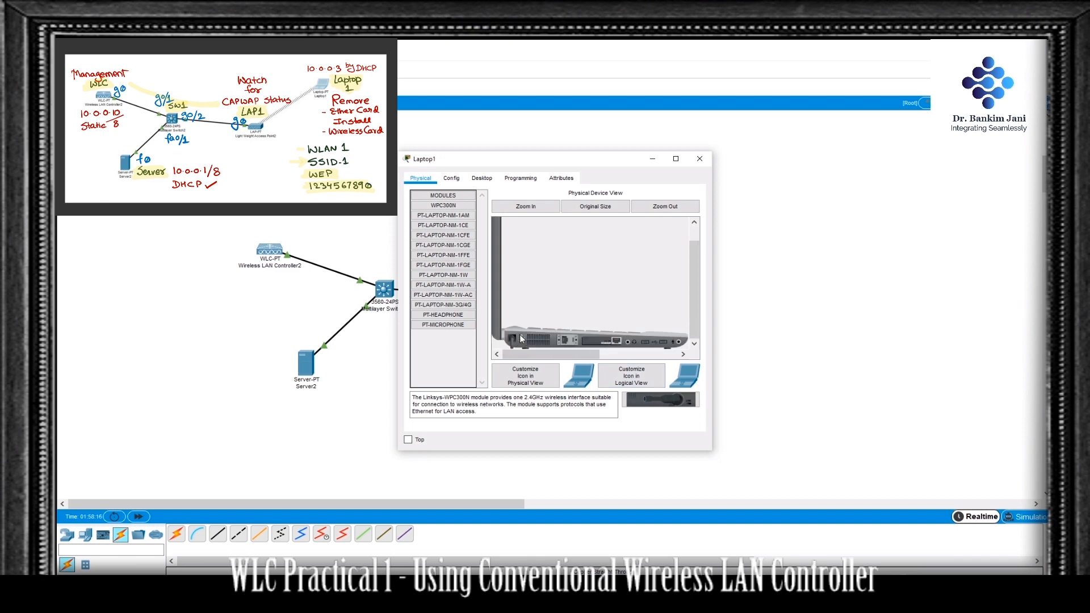
{"action": "left_click_drag", "start_coordinate": [522, 336], "coordinate": [449, 363]}
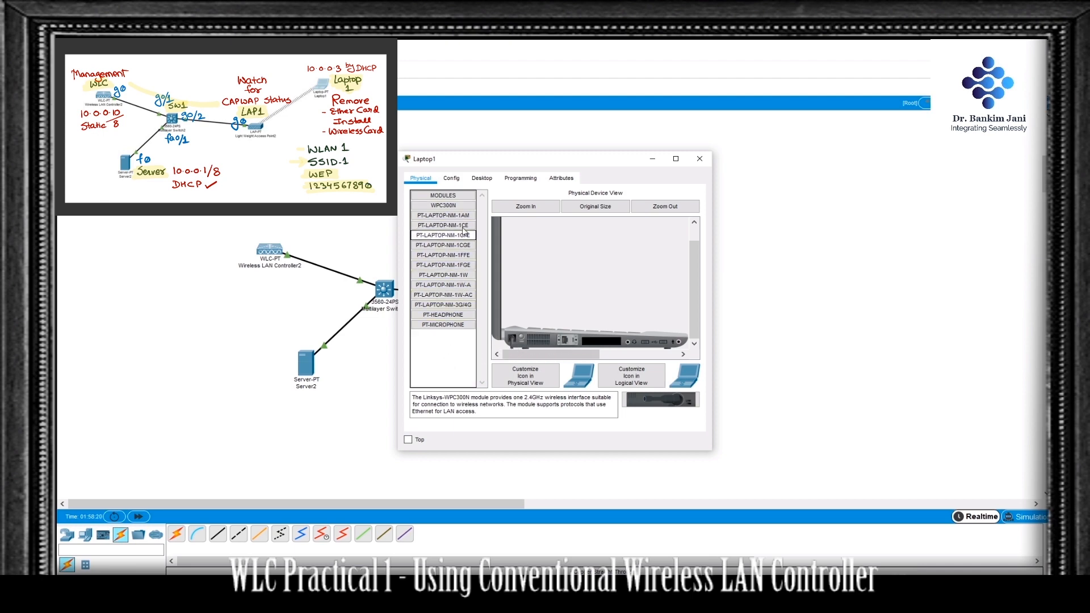
Step: Install the WPC300N wireless module in the laptop's empty slot and power the laptop on, fast-forwarding the simulation time
{"action": "left_click", "coordinate": [457, 205]}
{"action": "left_click_drag", "start_coordinate": [455, 209], "coordinate": [600, 347]}
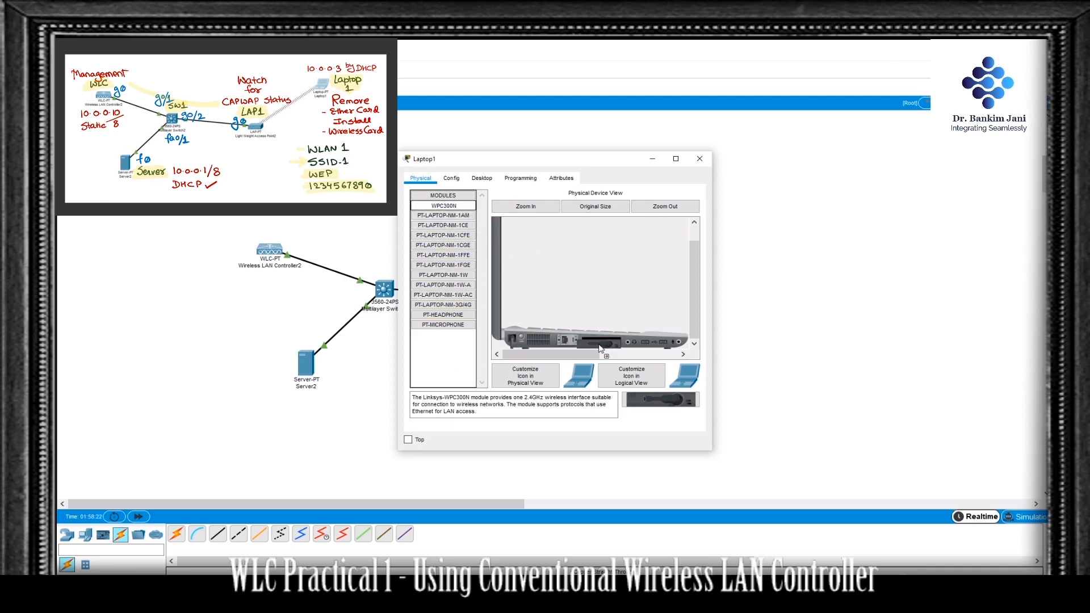
{"action": "left_click", "coordinate": [521, 337]}
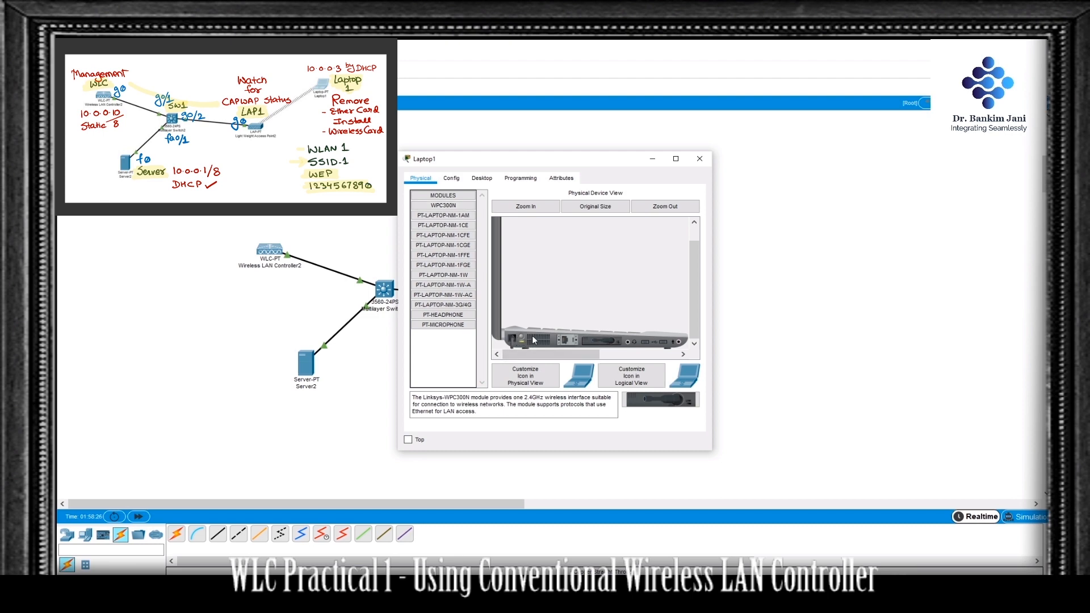
{"action": "left_click", "coordinate": [142, 523]}
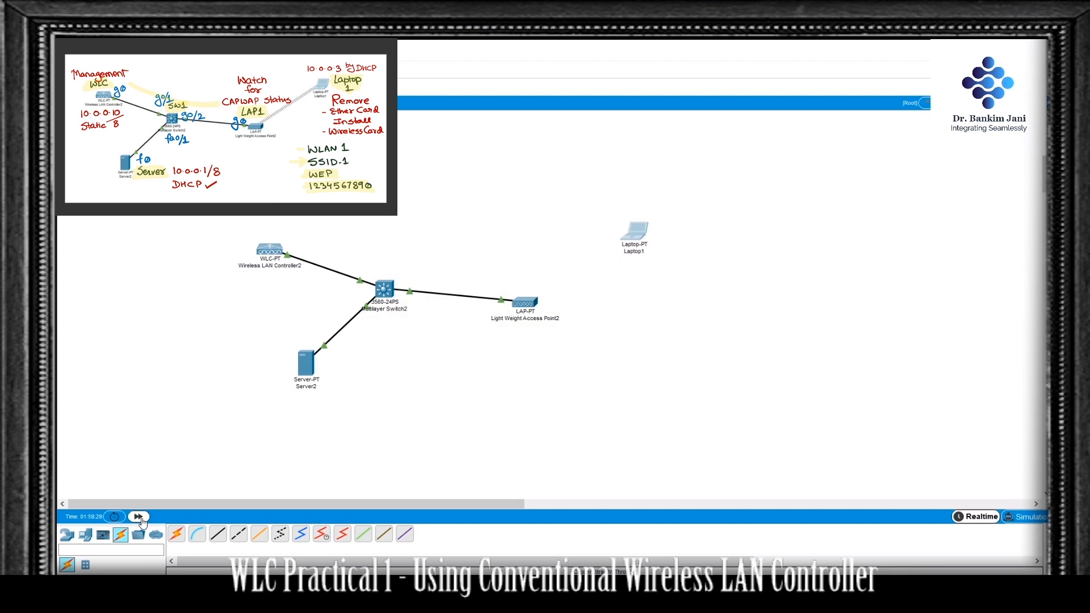
Step: Connect the laptop to wireless network SSID1 with 64-bit WEP security, entering the WEP key
{"action": "left_click", "coordinate": [638, 235]}
{"action": "left_click", "coordinate": [483, 179]}
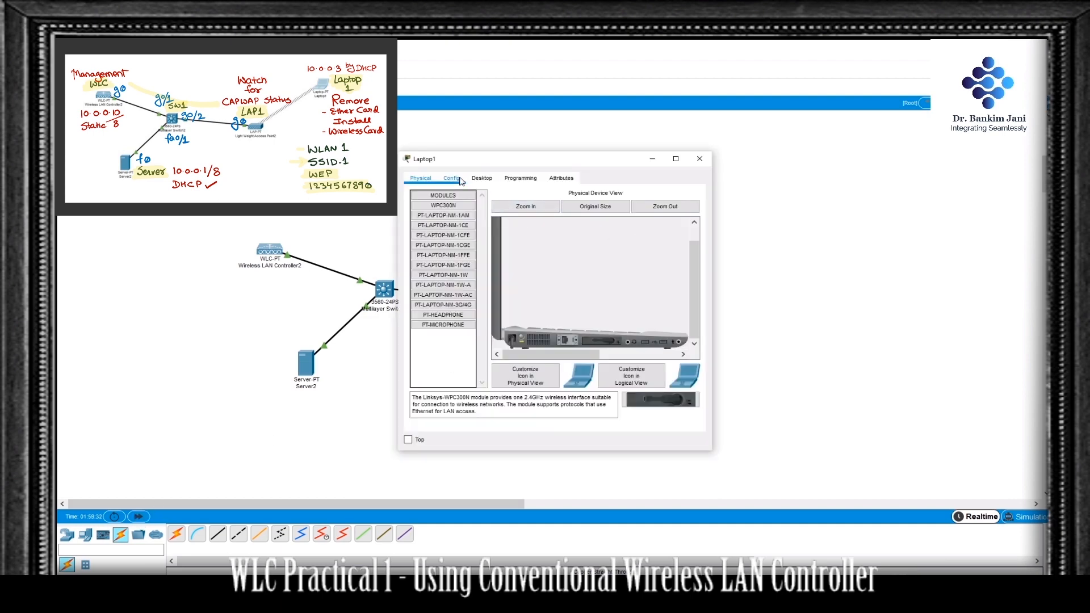
{"action": "left_click", "coordinate": [448, 310]}
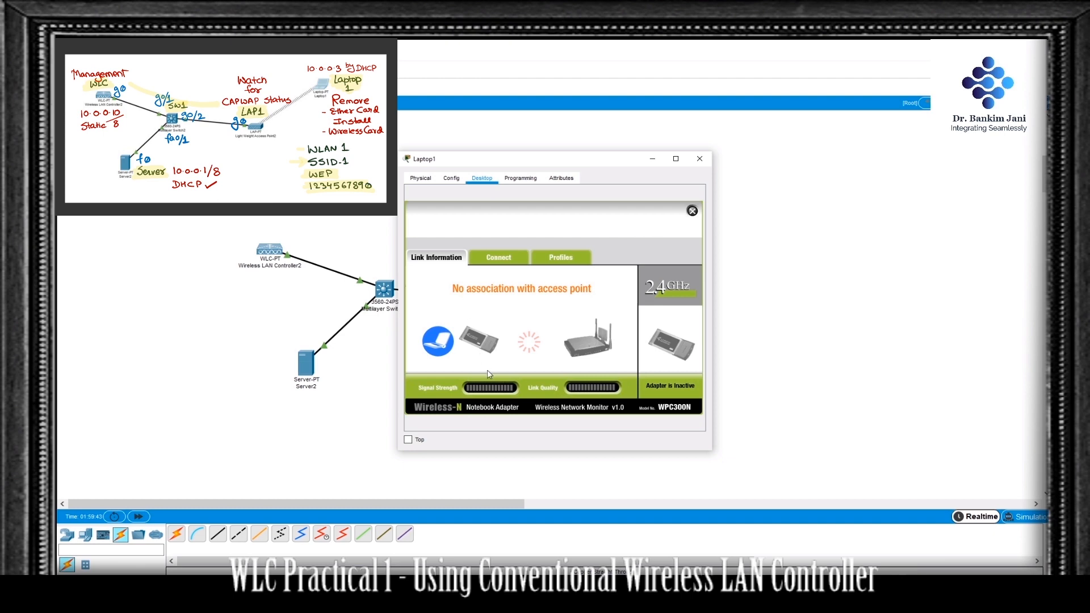
{"action": "left_click", "coordinate": [511, 260]}
{"action": "left_click", "coordinate": [558, 364]}
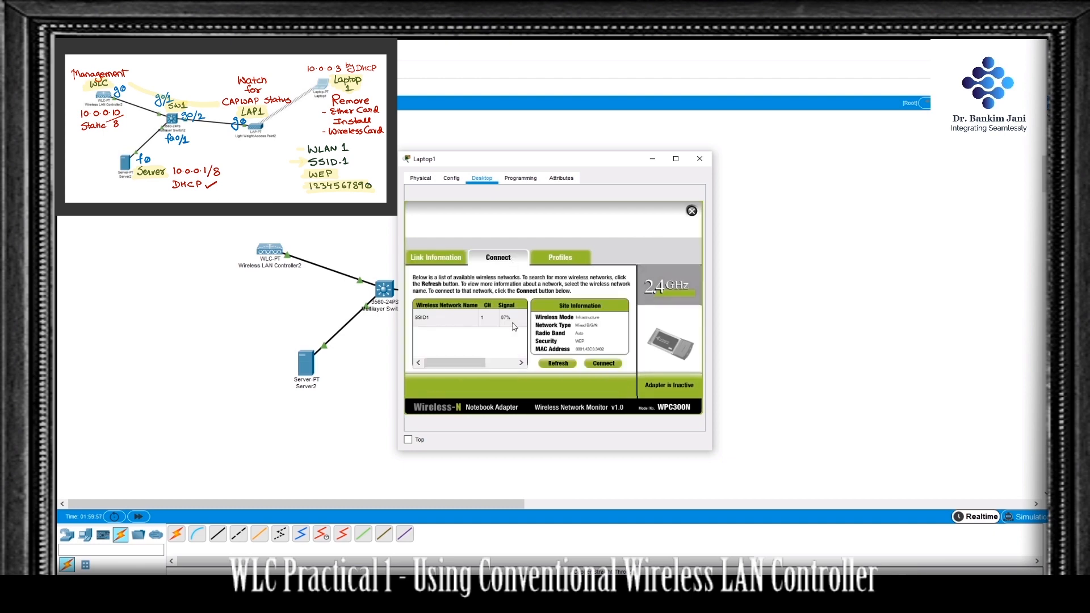
{"action": "left_click", "coordinate": [459, 321]}
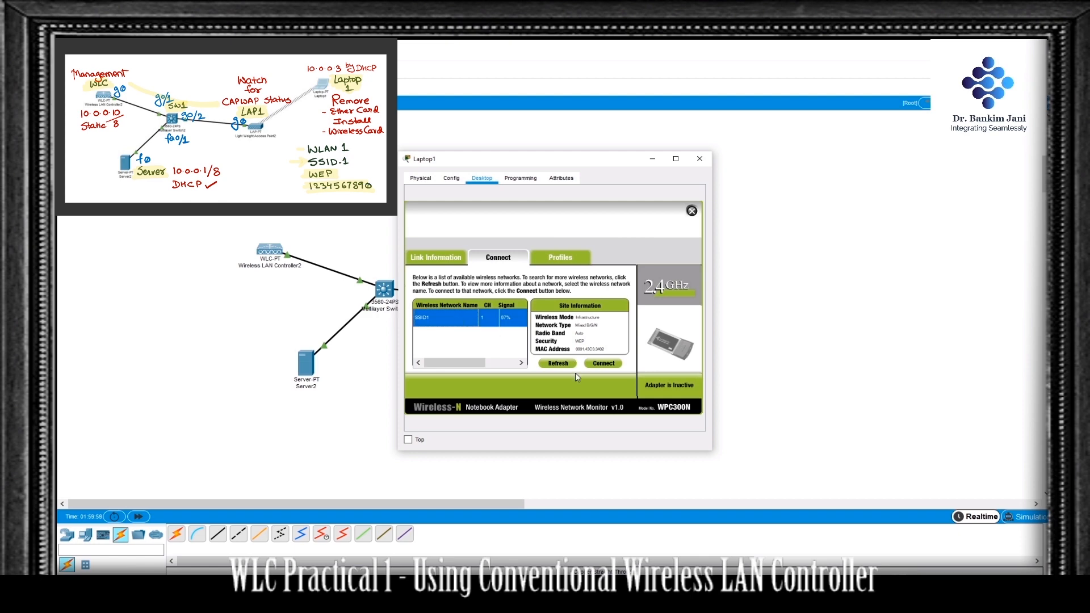
{"action": "left_click", "coordinate": [601, 366]}
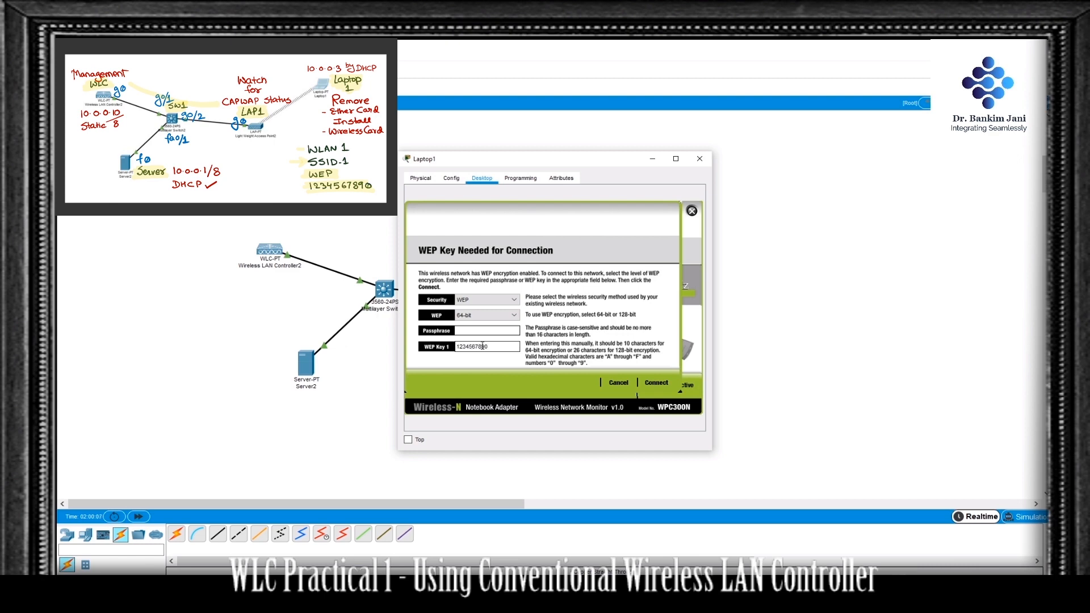
{"action": "left_click", "coordinate": [658, 383]}
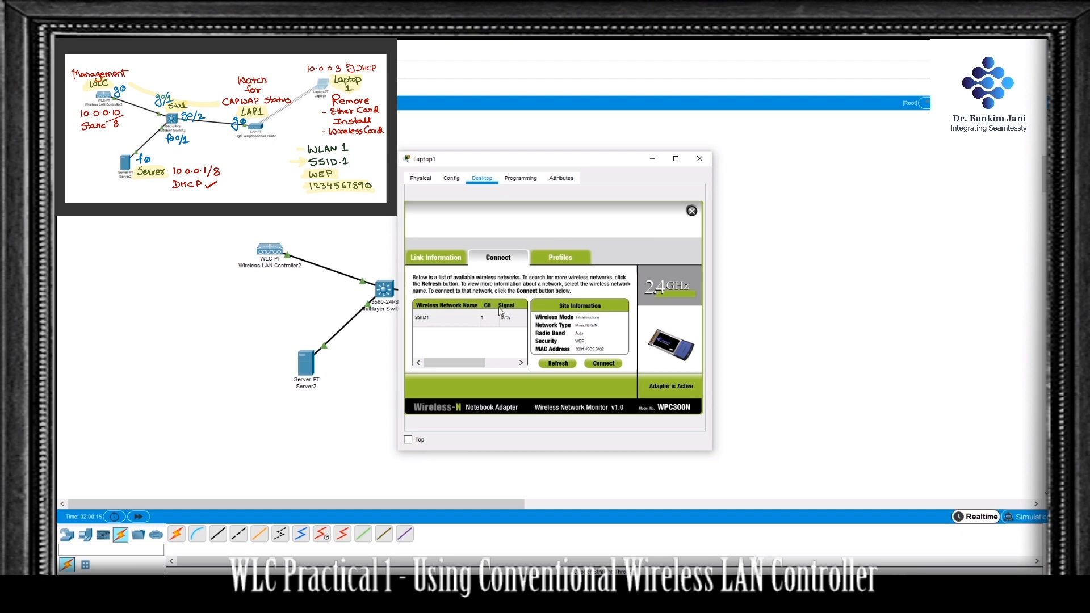
Step: Check the detailed wireless network status of the laptop's connection, including its IP address, default gateway and DNS
{"action": "left_click", "coordinate": [460, 261]}
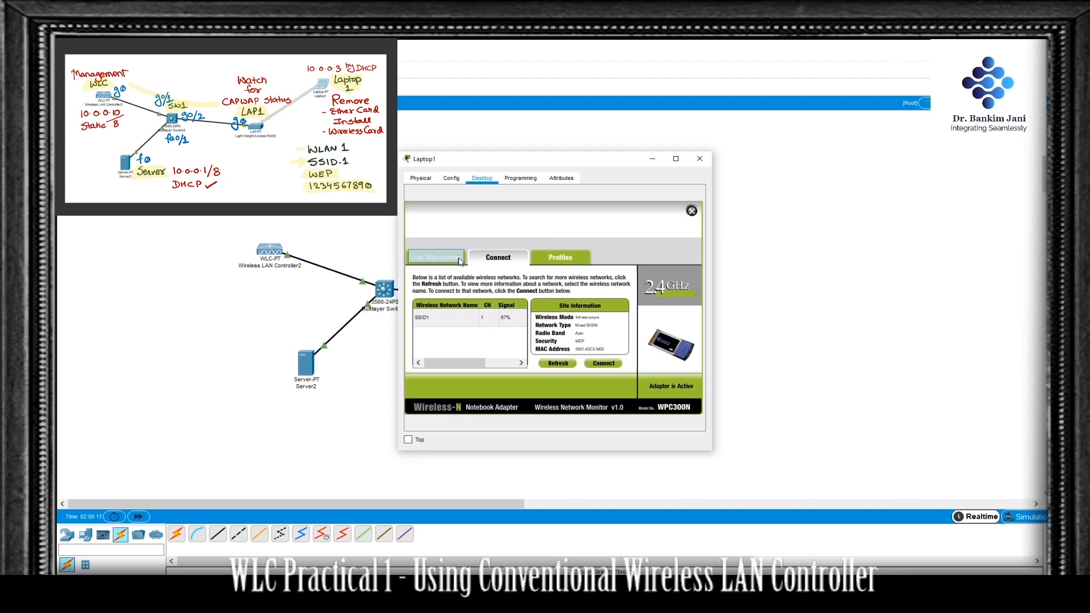
{"action": "left_click", "coordinate": [450, 284]}
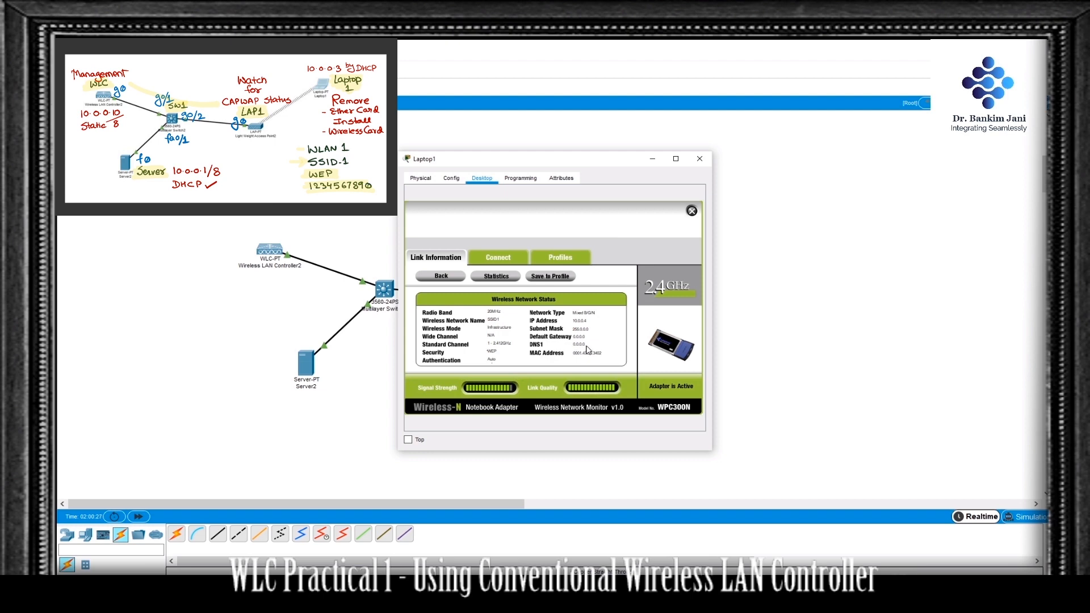
{"action": "left_click", "coordinate": [699, 162]}
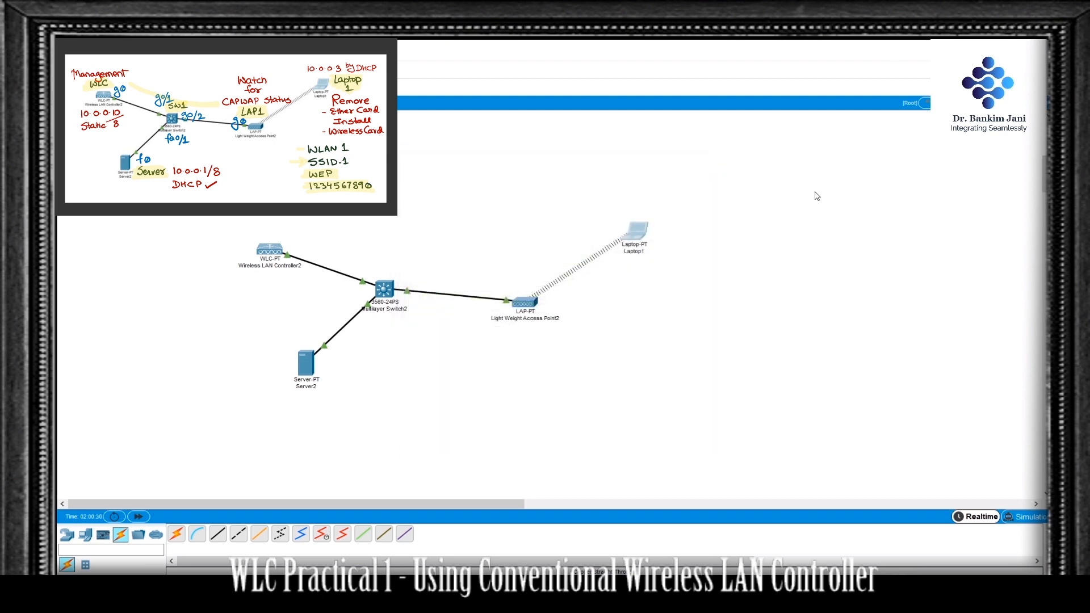
Step: Set the default gateway to 10.0.0.1 and the DNS server to 8.8.8.8 in the server's DHCP pool serverPool and save it
{"action": "left_click", "coordinate": [311, 371]}
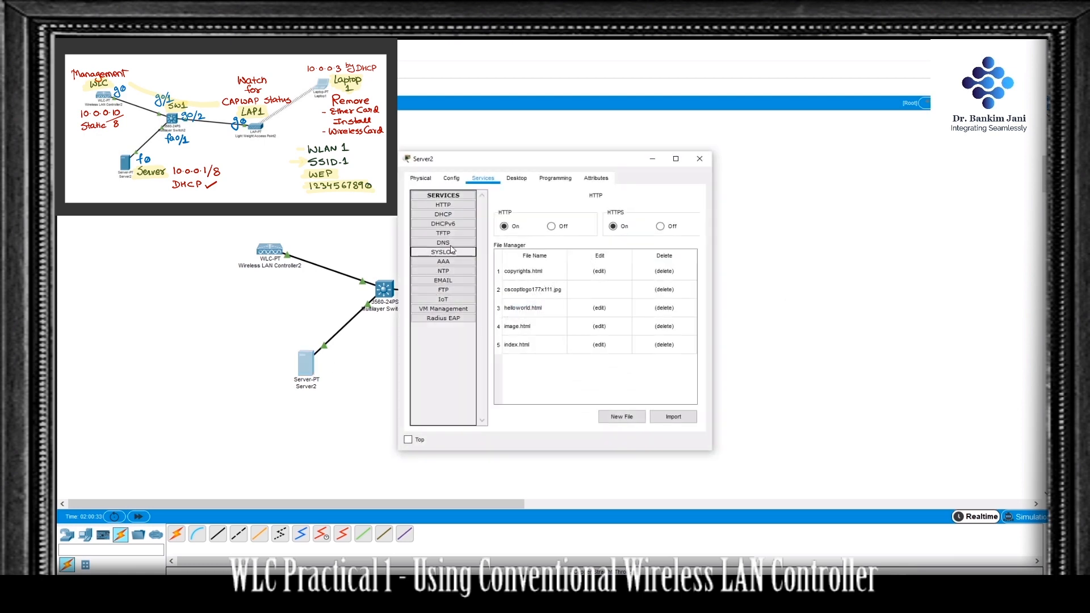
{"action": "left_click", "coordinate": [448, 214]}
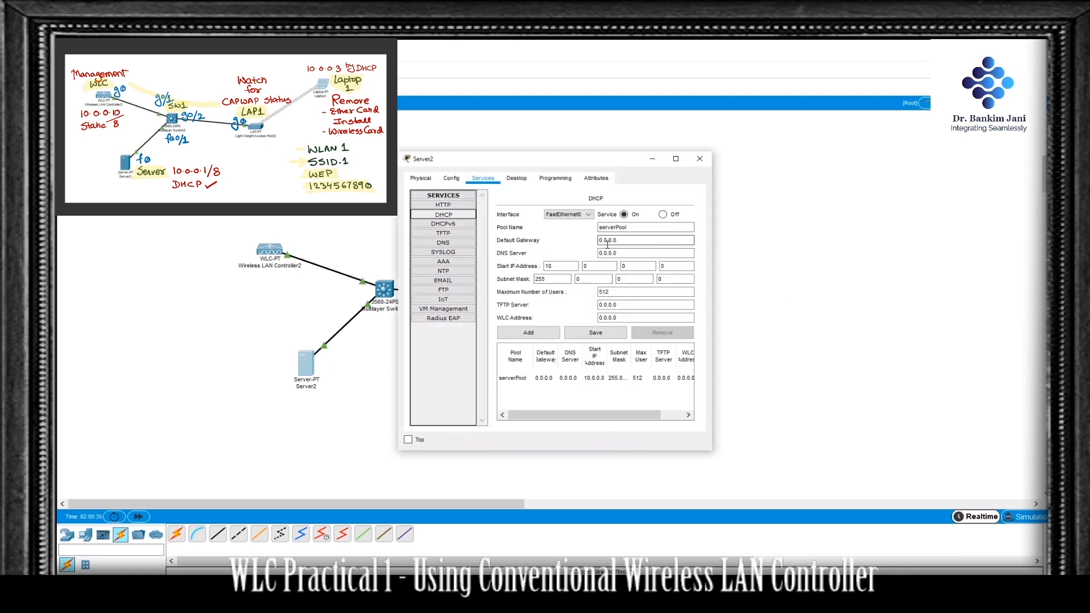
{"action": "left_click_drag", "start_coordinate": [622, 240], "coordinate": [579, 248]}
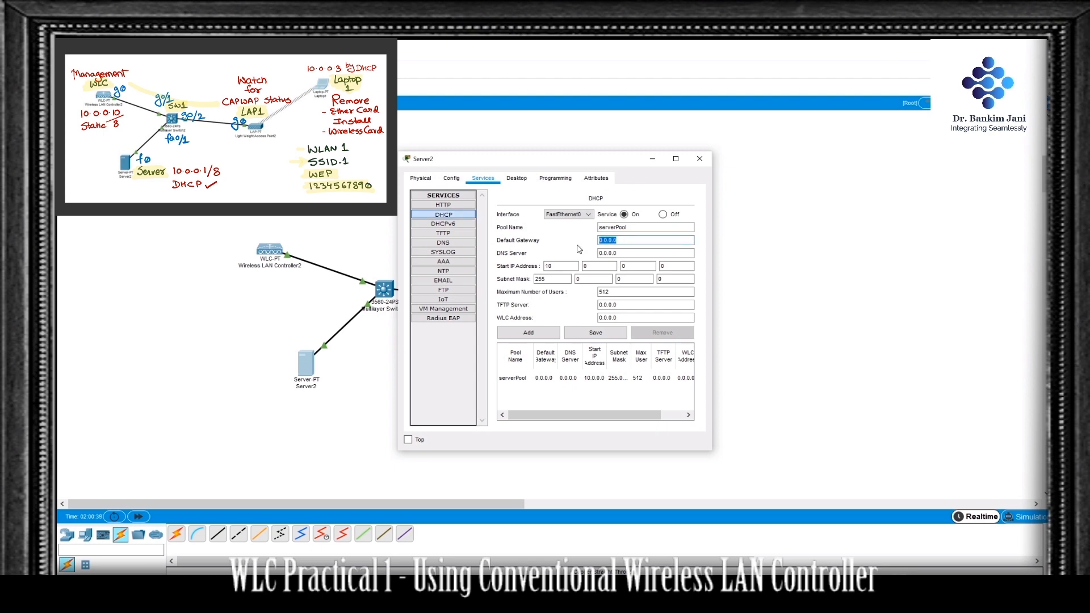
{"action": "type", "text": "1"}
{"action": "key", "text": "Tab"}
{"action": "type", "text": "8"}
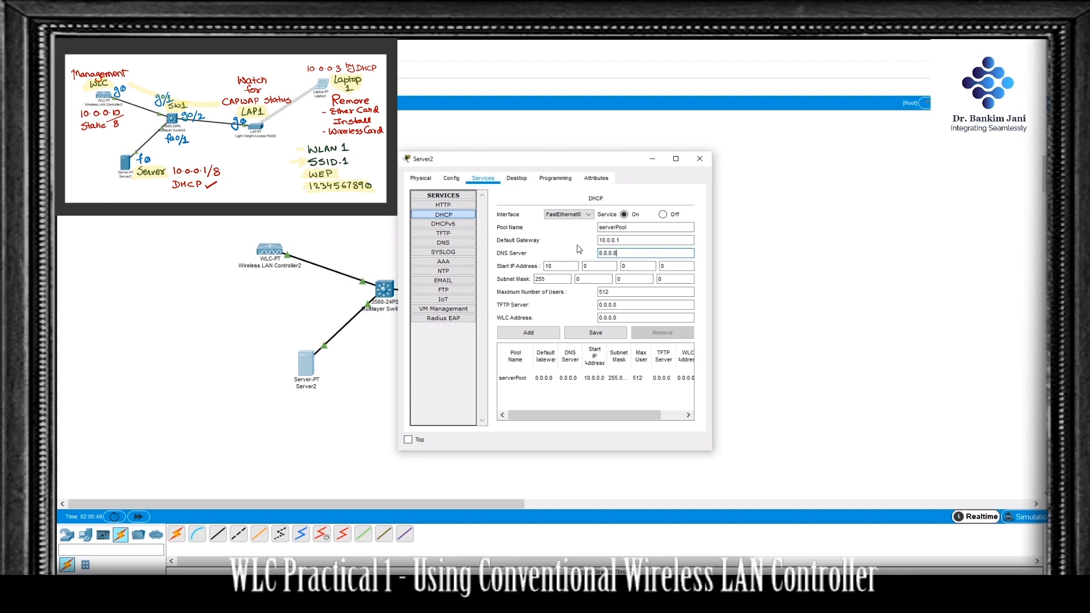
{"action": "left_click", "coordinate": [599, 335]}
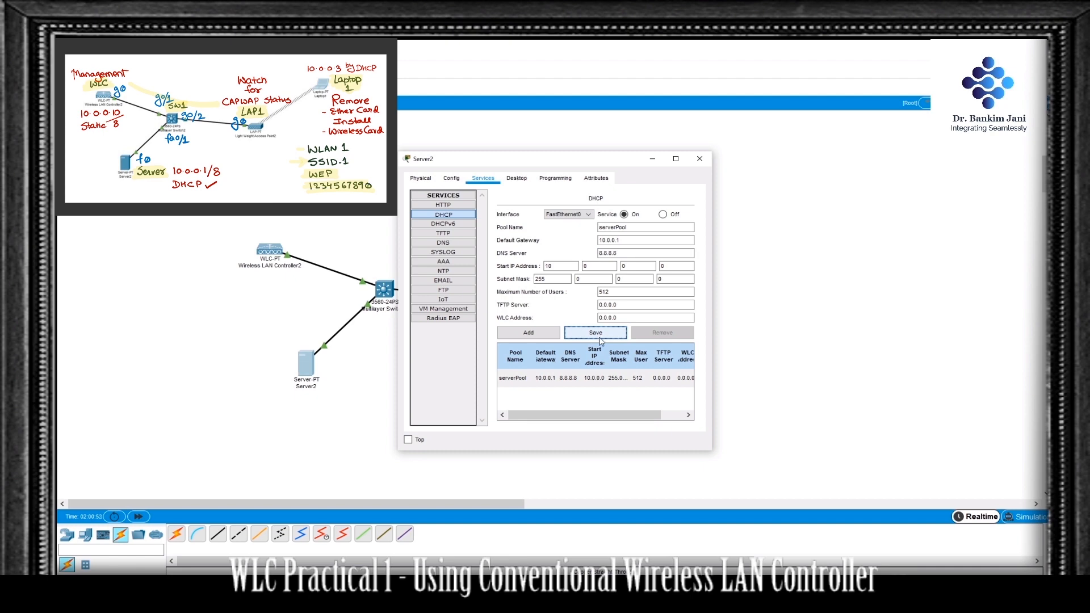
{"action": "left_click", "coordinate": [694, 165]}
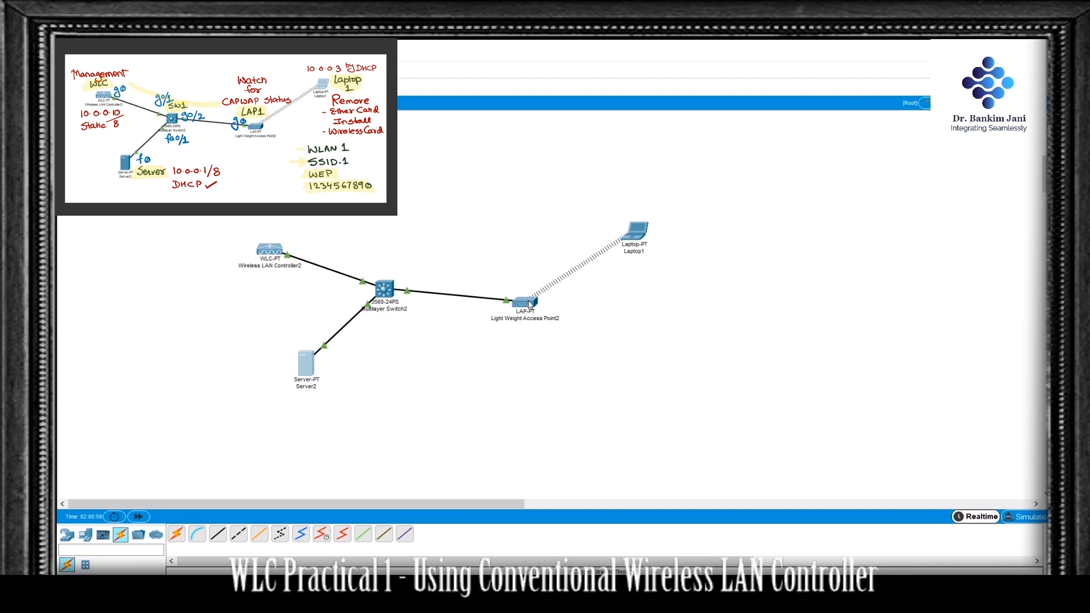
Step: Refresh the laptop's list of available wireless networks and reconnect it to SSID1 by entering the WEP key again
{"action": "left_click", "coordinate": [638, 231]}
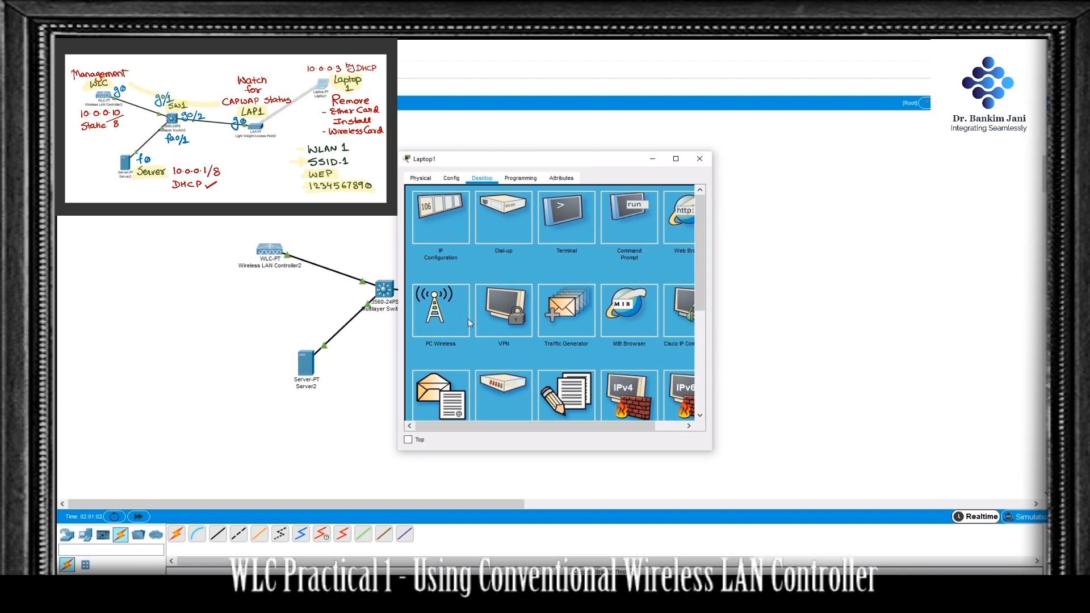
{"action": "left_click", "coordinate": [441, 309]}
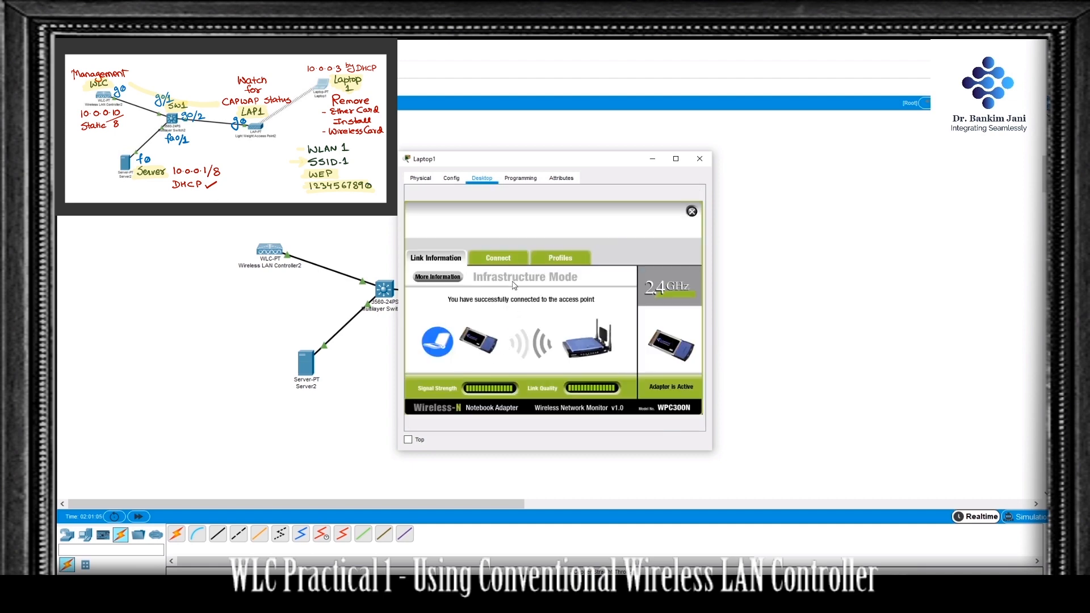
{"action": "left_click", "coordinate": [512, 262]}
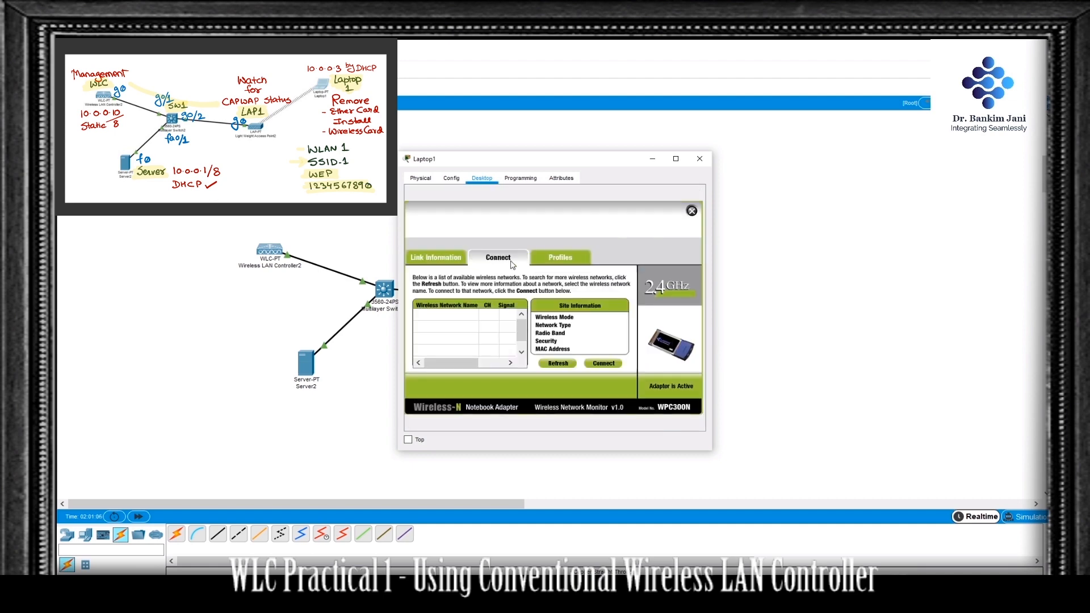
{"action": "left_click", "coordinate": [558, 364]}
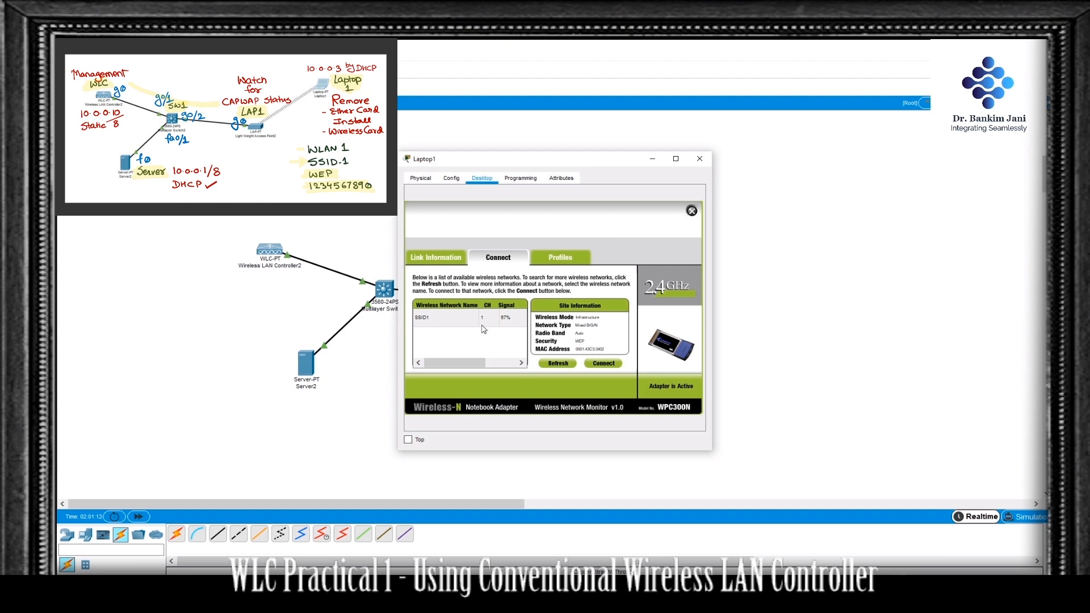
{"action": "left_click", "coordinate": [461, 318]}
{"action": "left_click", "coordinate": [596, 364]}
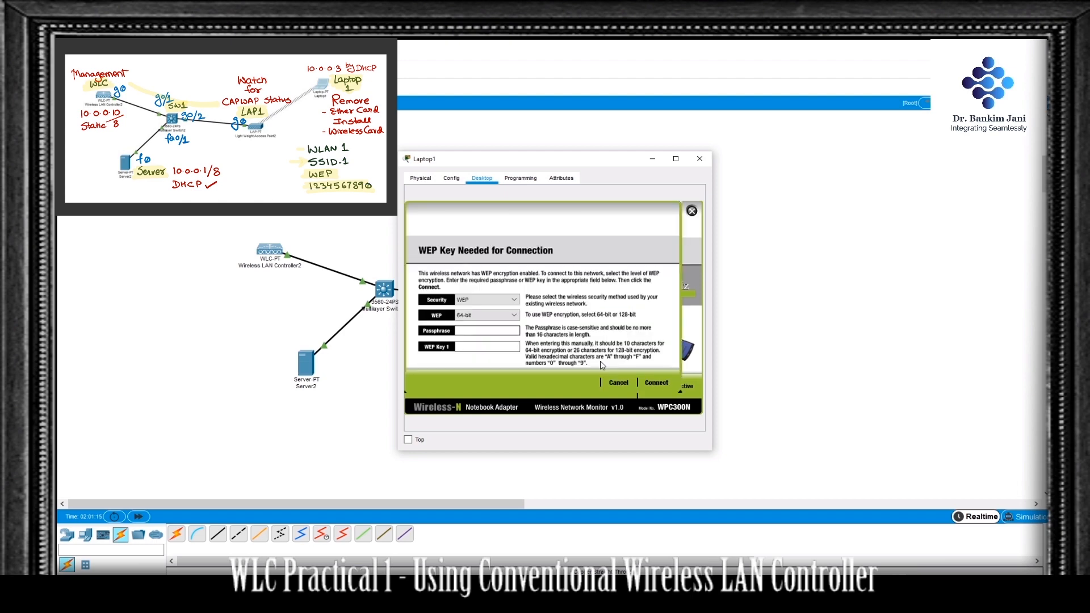
{"action": "left_click", "coordinate": [496, 348]}
{"action": "type", "text": "1234567890"}
{"action": "left_click", "coordinate": [657, 383]}
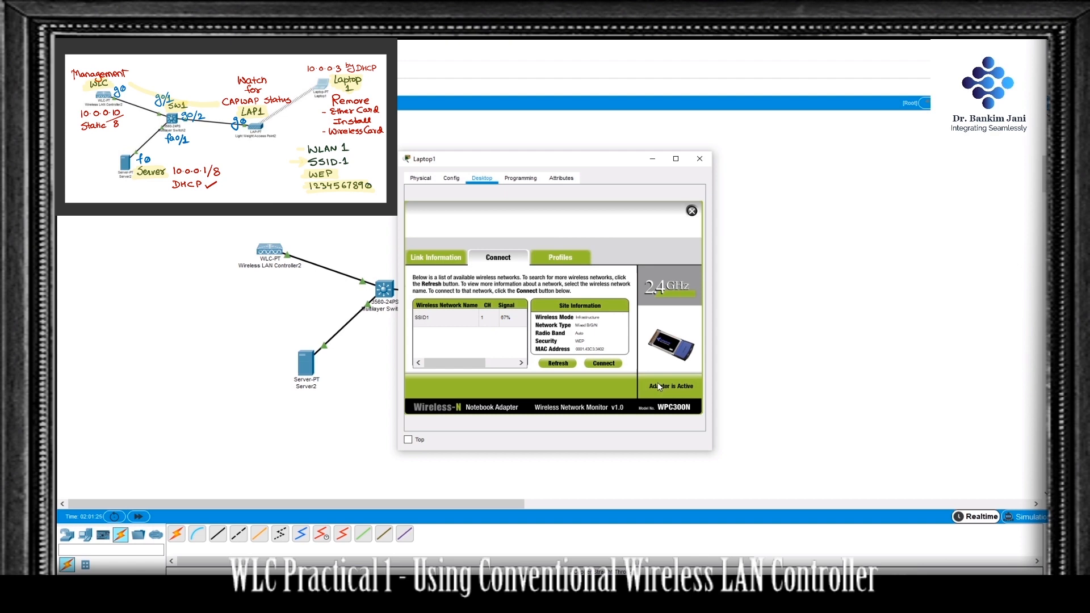
Step: Check the reconnected laptop's wireless status for the IP address, default gateway and DNS assigned by DHCP
{"action": "left_click", "coordinate": [447, 259]}
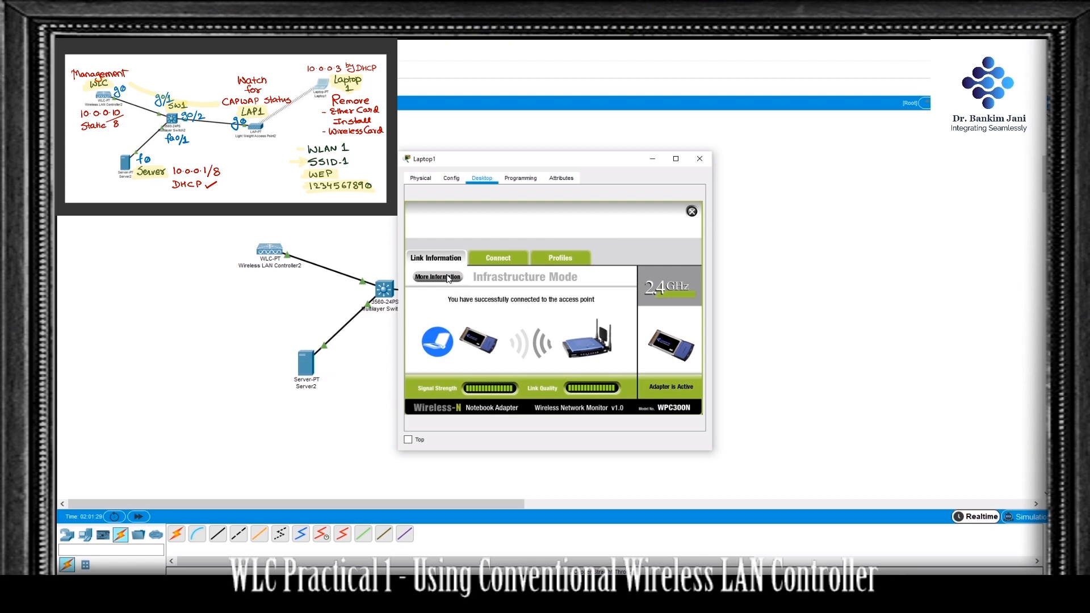
{"action": "left_click", "coordinate": [449, 278]}
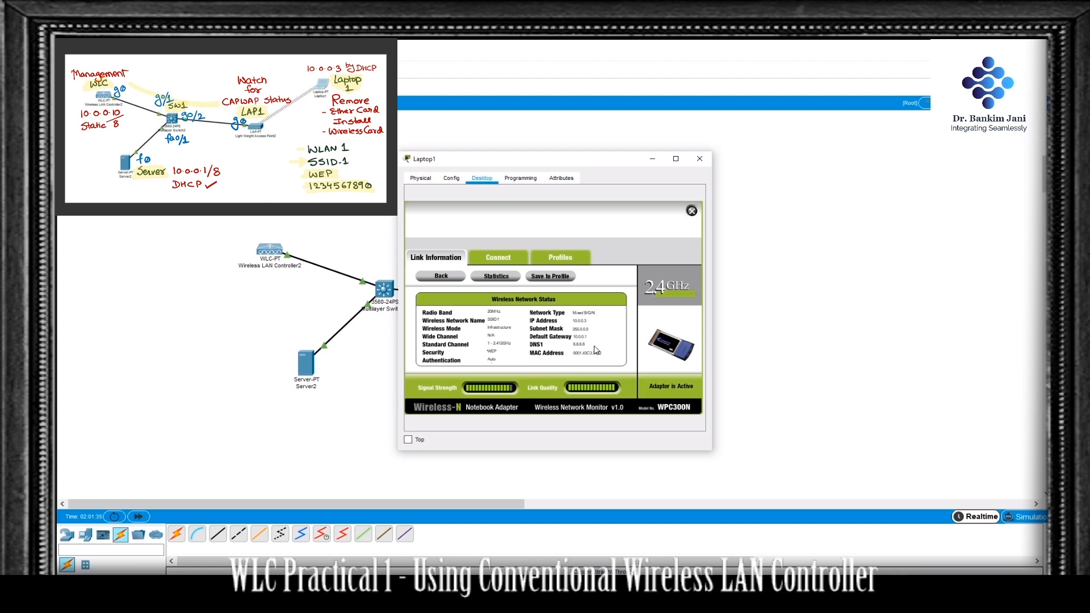
{"action": "left_click", "coordinate": [701, 159]}
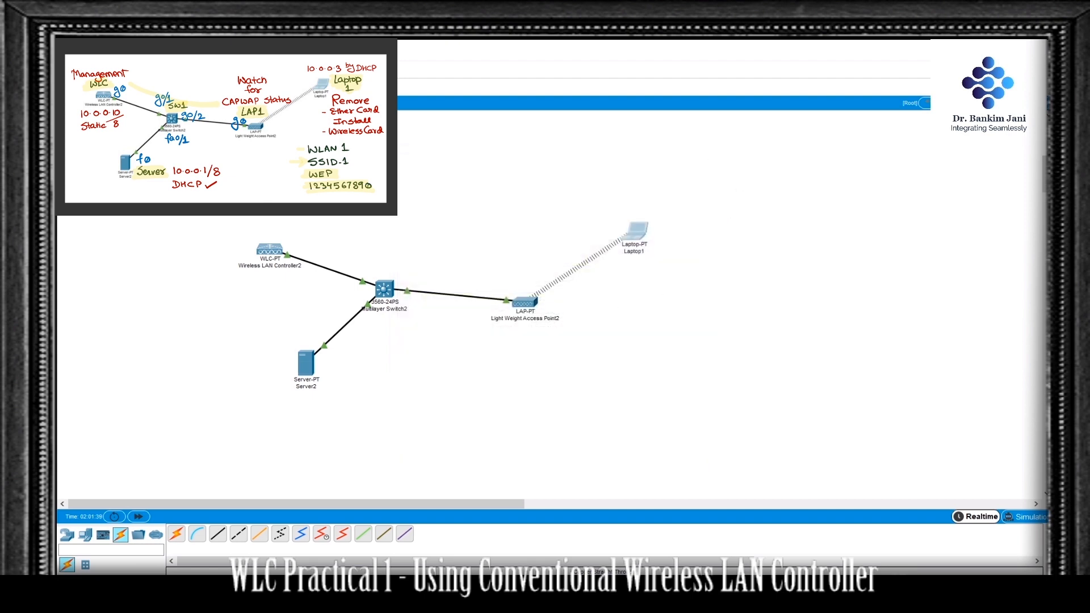
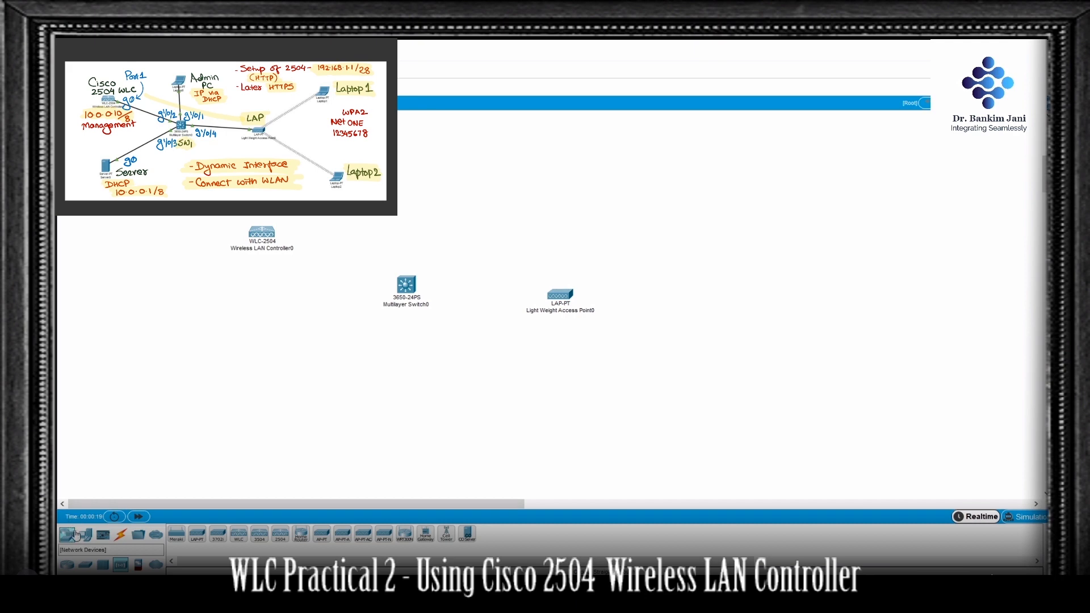
Step: Add a server below the wireless LAN controller, one laptop above the switch and two laptops beyond the lightweight access point
{"action": "left_click", "coordinate": [85, 534]}
{"action": "left_click_drag", "start_coordinate": [216, 541], "coordinate": [241, 445]}
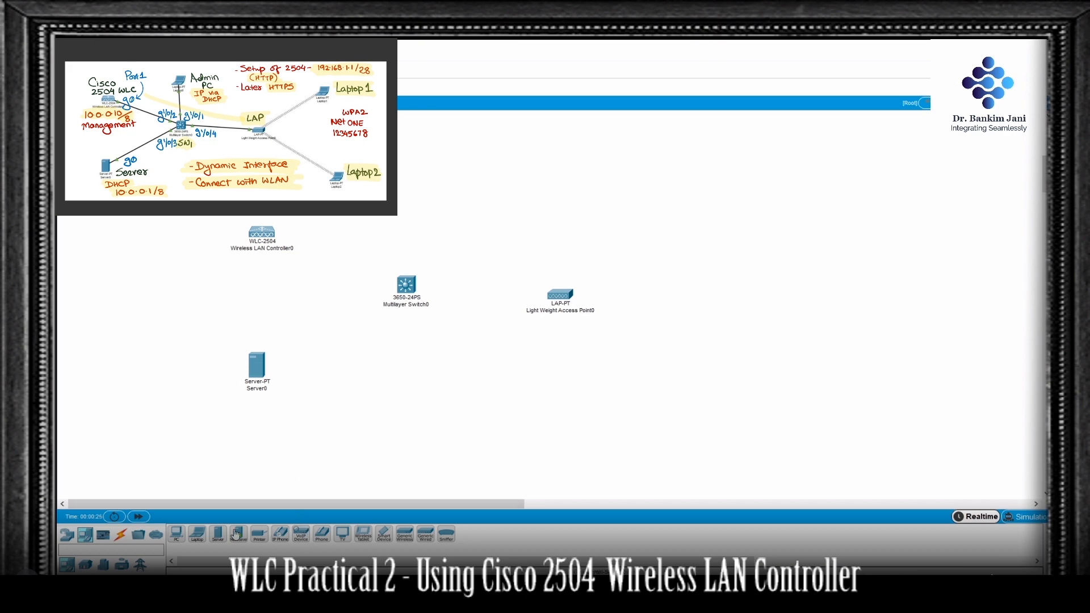
{"action": "left_click", "coordinate": [197, 534]}
{"action": "left_click", "coordinate": [404, 195]}
{"action": "left_click", "coordinate": [688, 217]}
{"action": "left_click", "coordinate": [723, 389]}
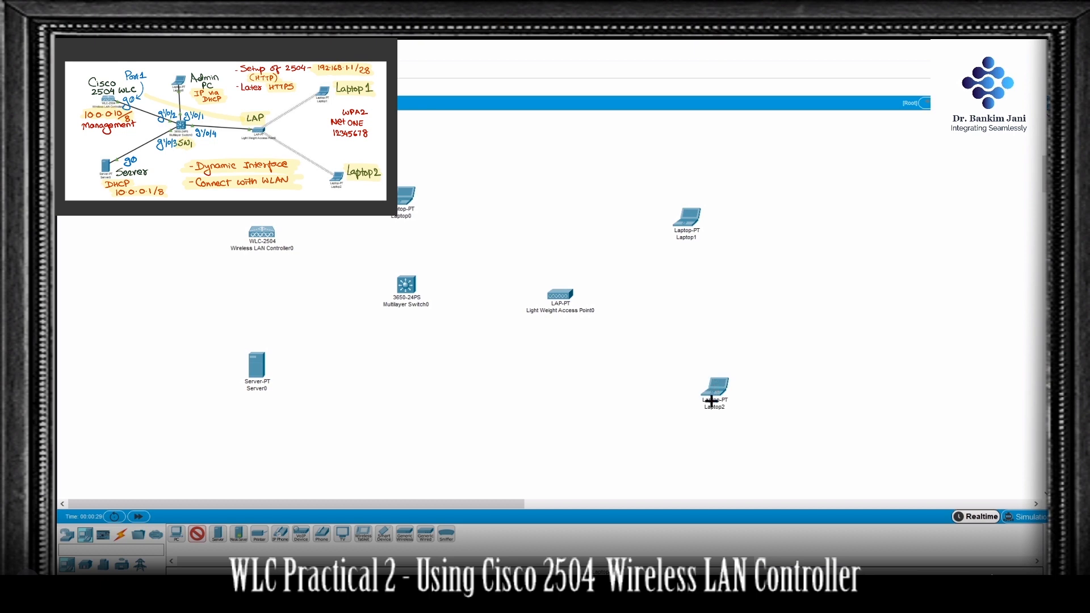
Step: Connect port GigabitEthernet1/0/1 of the multilayer switch to Laptop0 with a copper straight-through cable
{"action": "left_click", "coordinate": [120, 536]}
{"action": "left_click", "coordinate": [218, 534]}
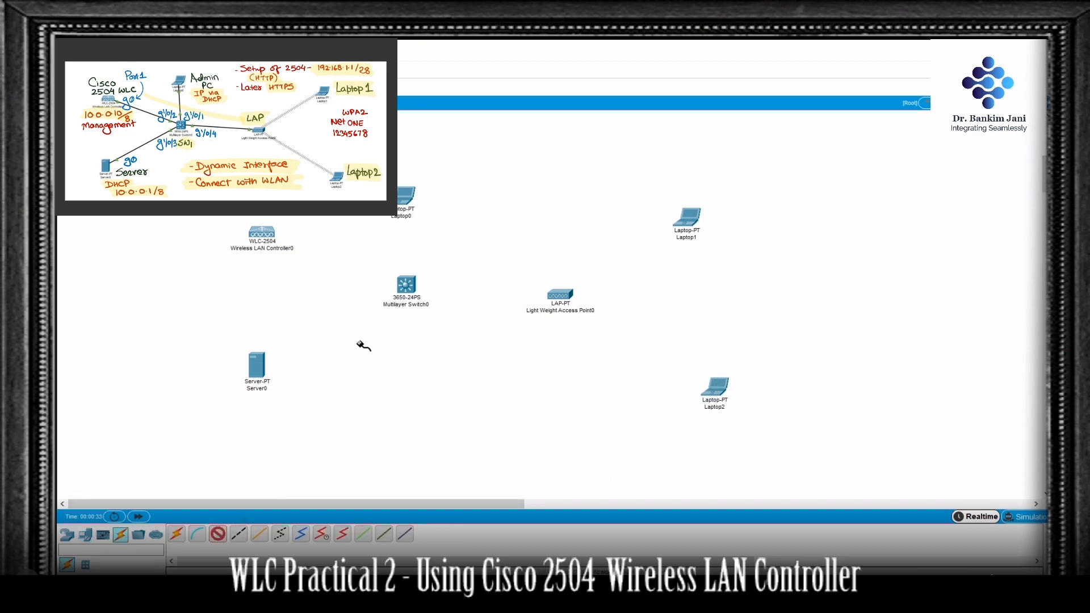
{"action": "left_click", "coordinate": [405, 285]}
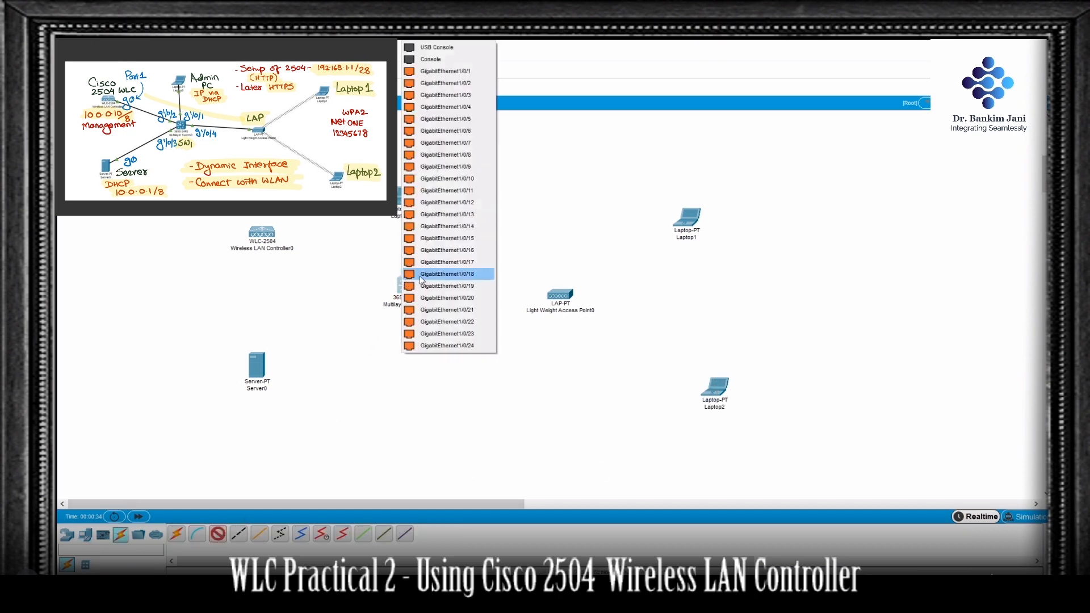
{"action": "left_click", "coordinate": [448, 71]}
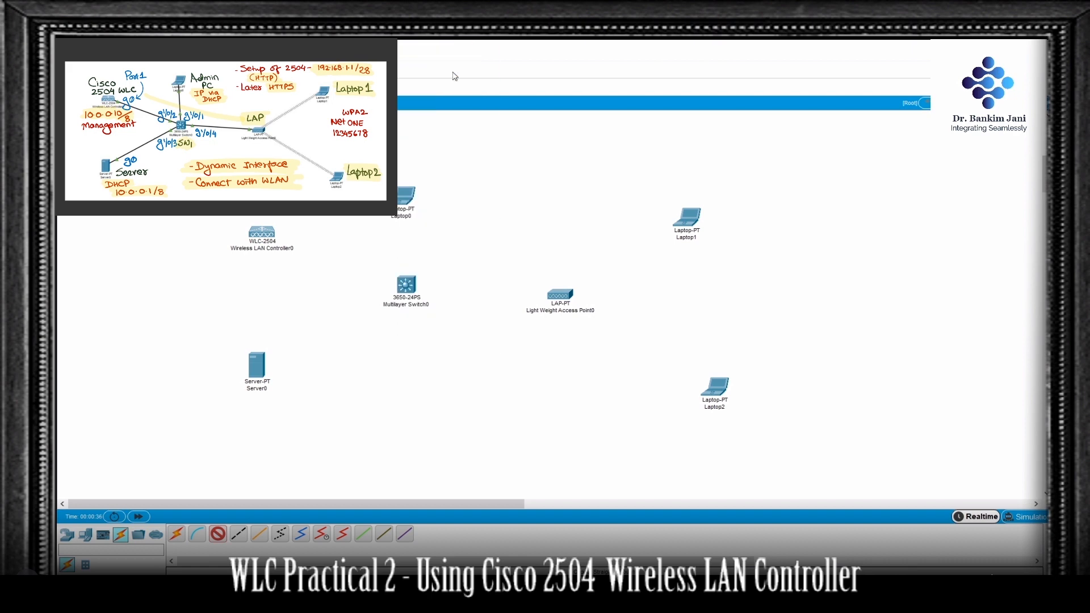
{"action": "left_click", "coordinate": [407, 195]}
{"action": "left_click", "coordinate": [455, 238]}
Step: Cable the switch's GigabitEthernet1/0/2 port to GigabitEthernet1 on the wireless LAN controller
{"action": "left_click", "coordinate": [410, 286]}
{"action": "left_click", "coordinate": [477, 75]}
{"action": "left_click", "coordinate": [261, 232]}
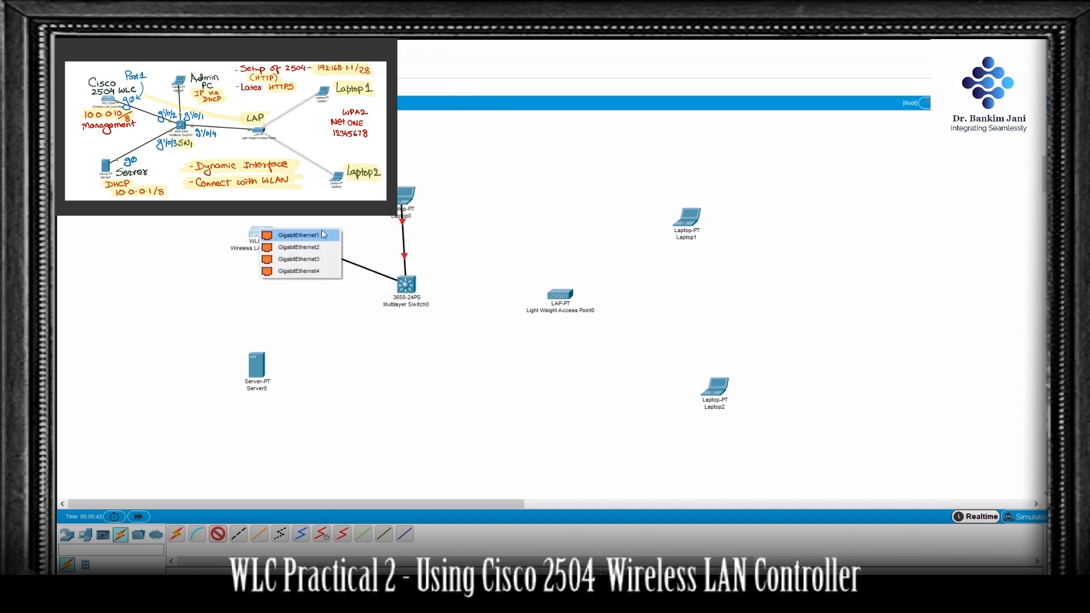
{"action": "left_click", "coordinate": [323, 234]}
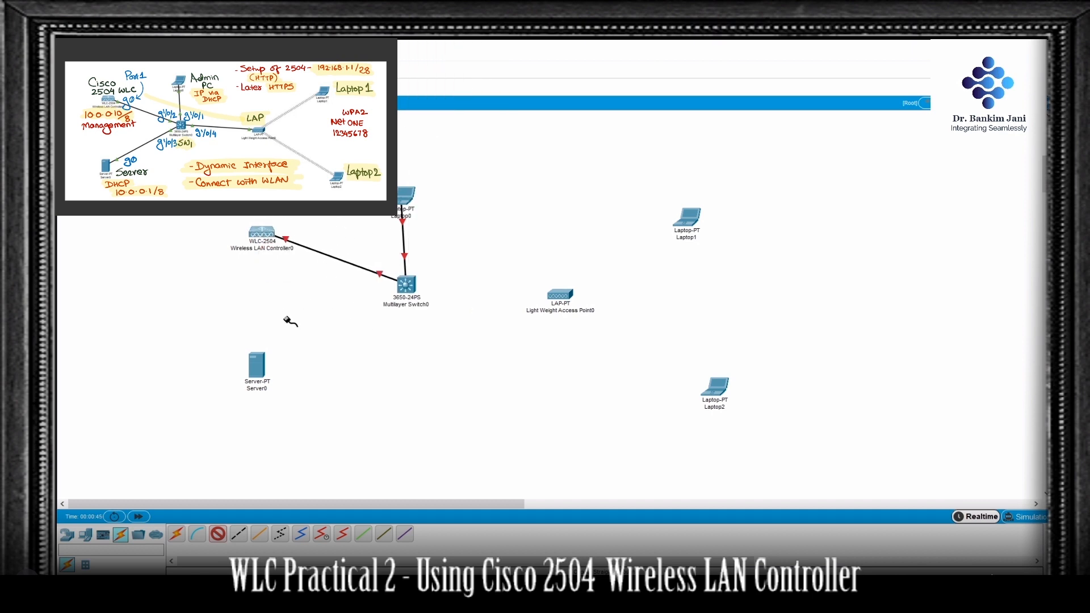
Step: Cable the switch's GigabitEthernet1/0/3 port to FastEthernet0 on Server0
{"action": "left_click", "coordinate": [409, 283]}
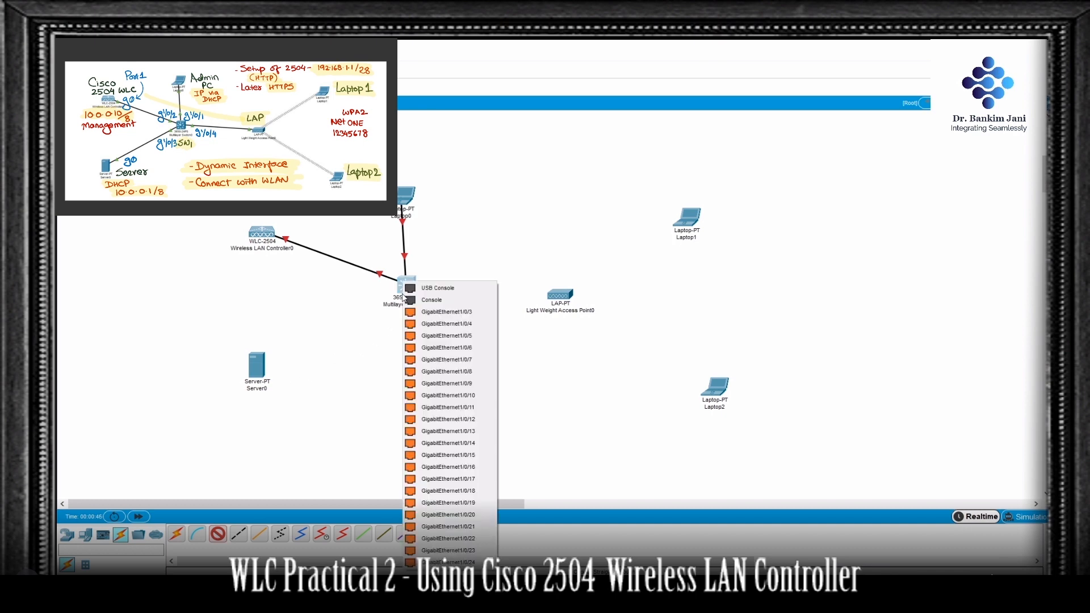
{"action": "left_click", "coordinate": [429, 314]}
{"action": "left_click", "coordinate": [259, 368]}
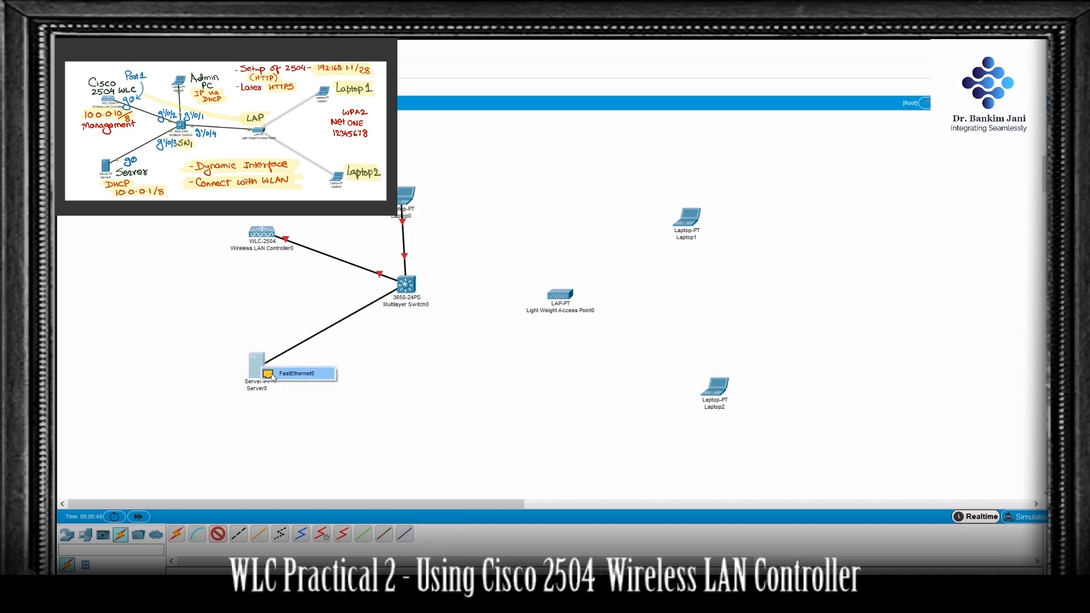
{"action": "left_click", "coordinate": [273, 375]}
Step: Install an AC power supply in the multilayer switch and fast-forward the simulation time to bring up the links
{"action": "left_click", "coordinate": [409, 283]}
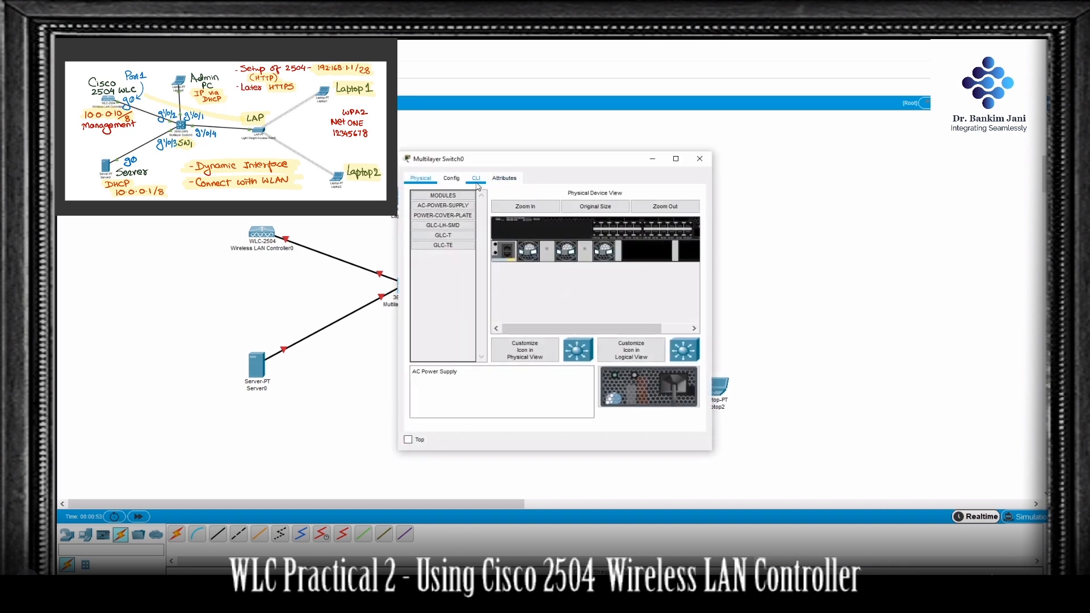
{"action": "left_click_drag", "start_coordinate": [454, 205], "coordinate": [472, 207]}
{"action": "left_click_drag", "start_coordinate": [652, 251], "coordinate": [651, 251]}
{"action": "left_click", "coordinate": [700, 159]}
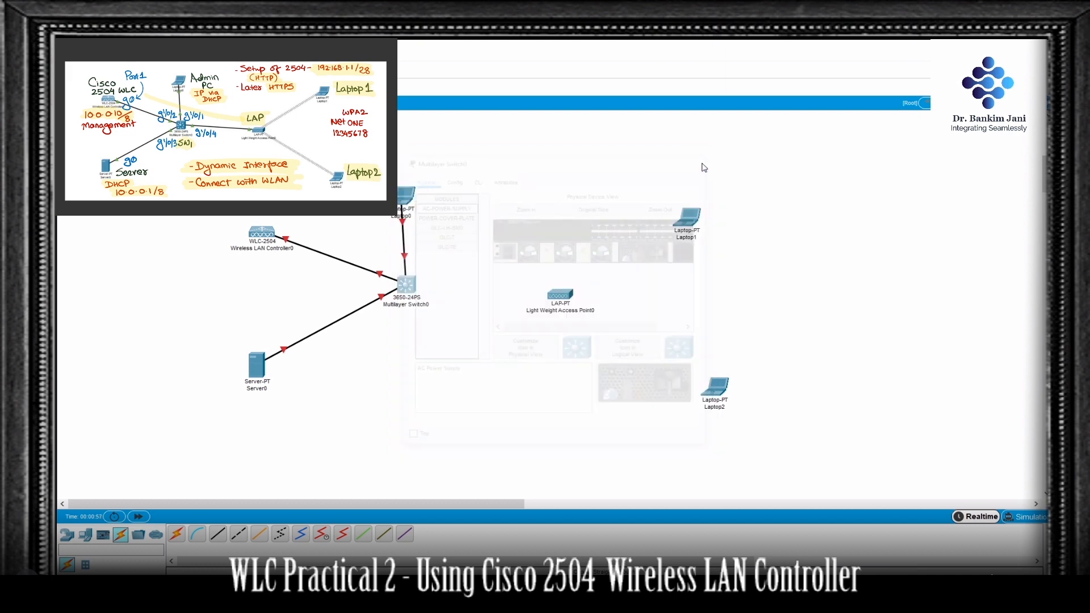
{"action": "left_click", "coordinate": [138, 518]}
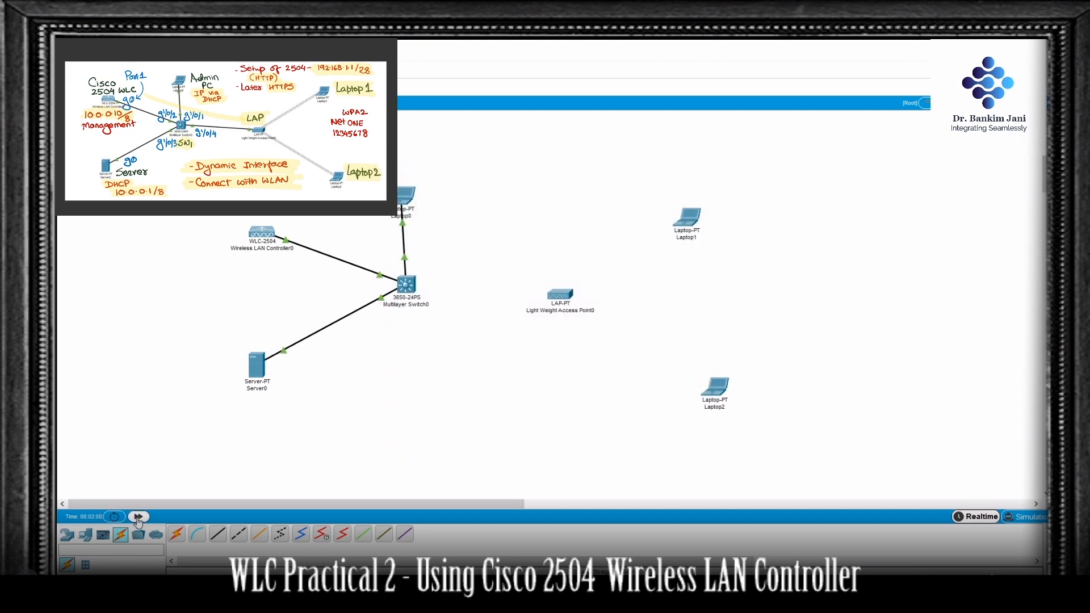
{"action": "left_click", "coordinate": [138, 519]}
{"action": "left_click", "coordinate": [137, 519]}
Step: Give Laptop0's FastEthernet0 interface a static IP address in the 192.168.1 network and fill in its subnet mask
{"action": "mouse_move", "coordinate": [261, 236]}
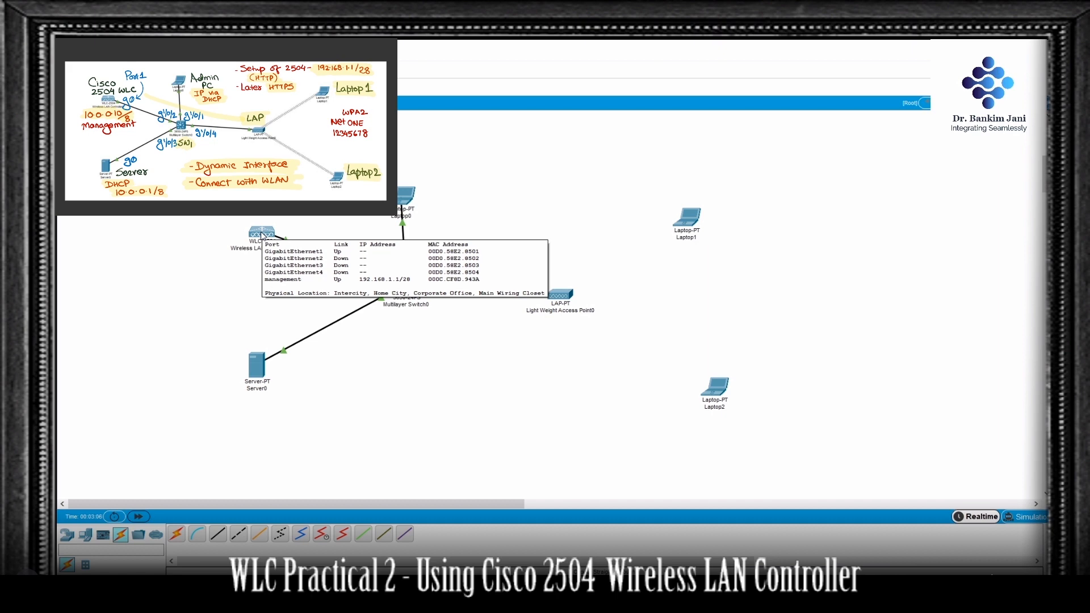
{"action": "left_click", "coordinate": [404, 196]}
{"action": "left_click", "coordinate": [451, 178]}
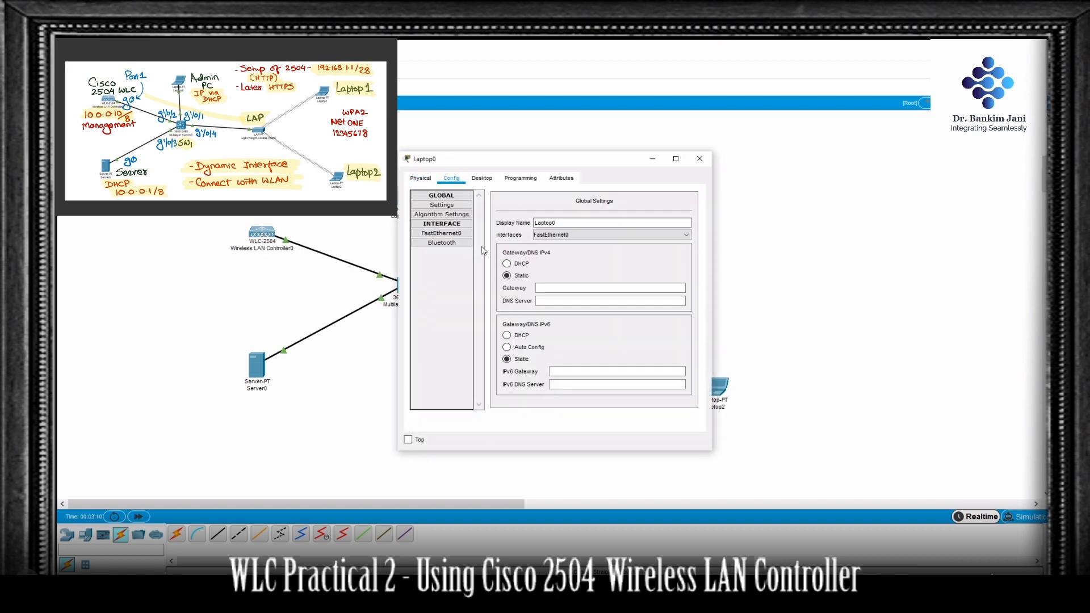
{"action": "left_click", "coordinate": [457, 237]}
{"action": "left_click", "coordinate": [637, 278]}
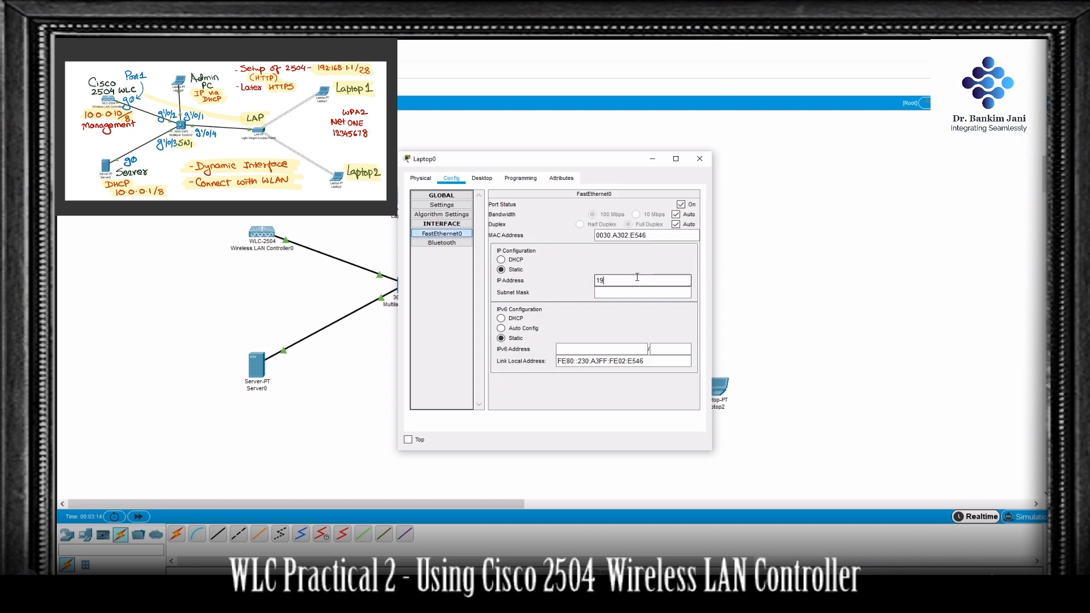
{"action": "type", "text": "192.168.1.10"}
{"action": "key", "text": "Tab"}
{"action": "key", "text": "Right"}
Step: Ping the wireless LAN controller at 192.168.1.1 from Laptop0's command prompt
{"action": "left_click", "coordinate": [486, 179]}
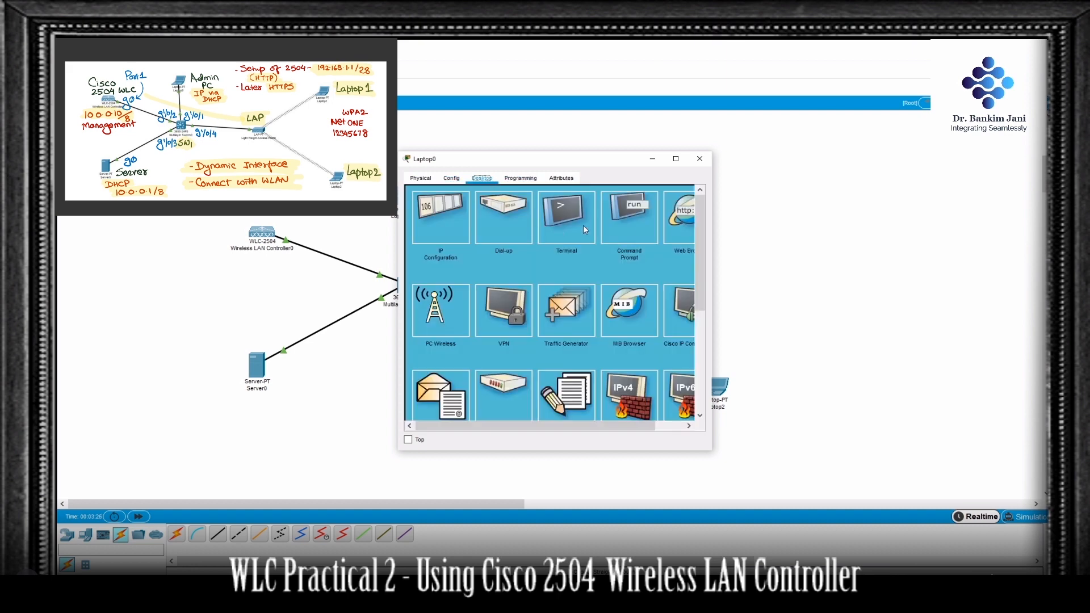
{"action": "left_click", "coordinate": [626, 222]}
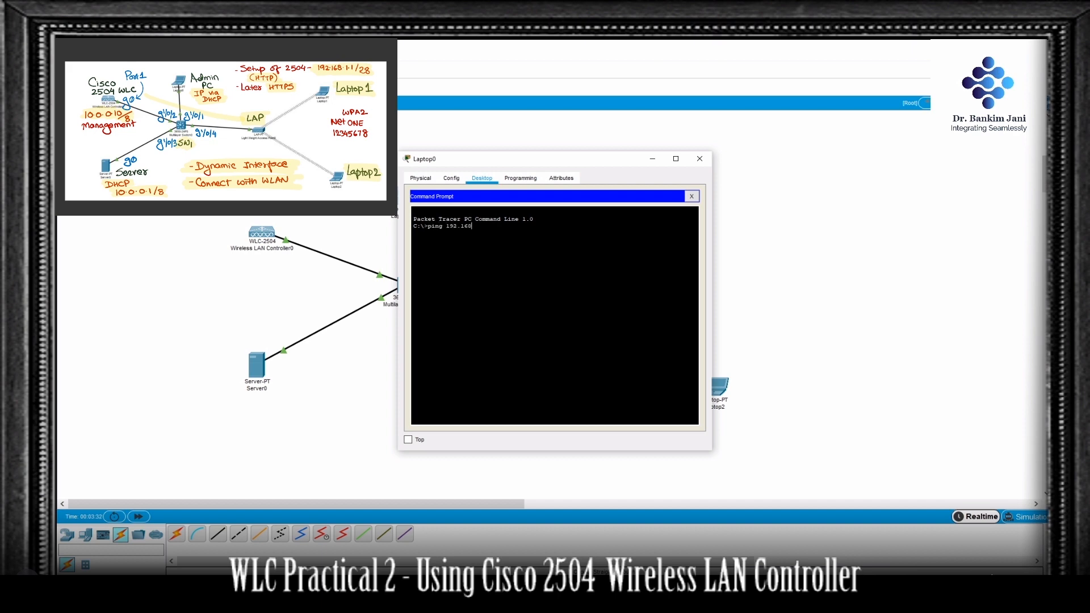
{"action": "key", "text": "Return"}
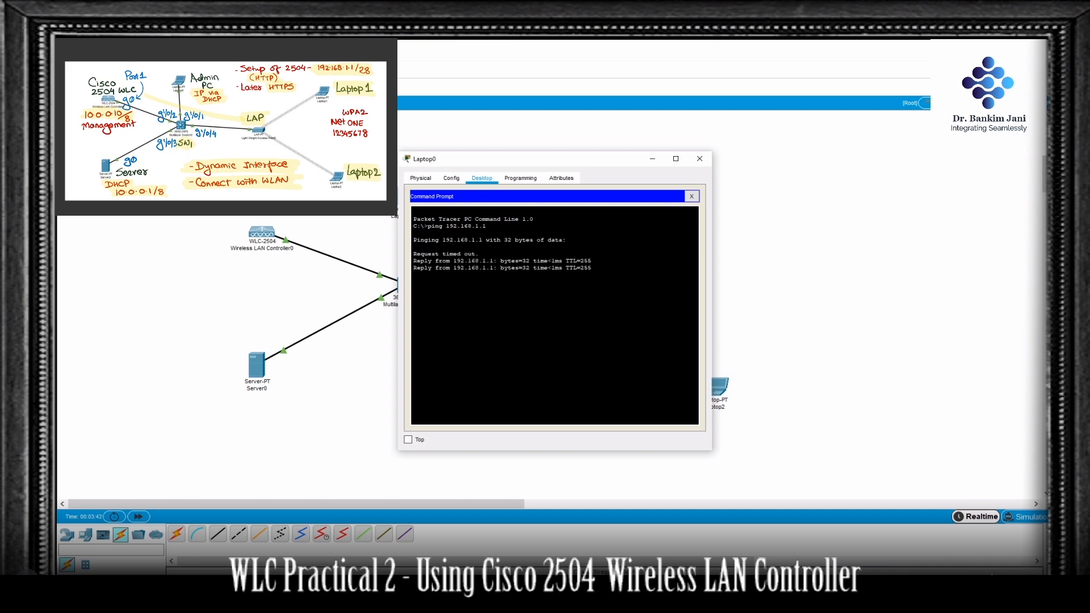
{"action": "left_click", "coordinate": [692, 196]}
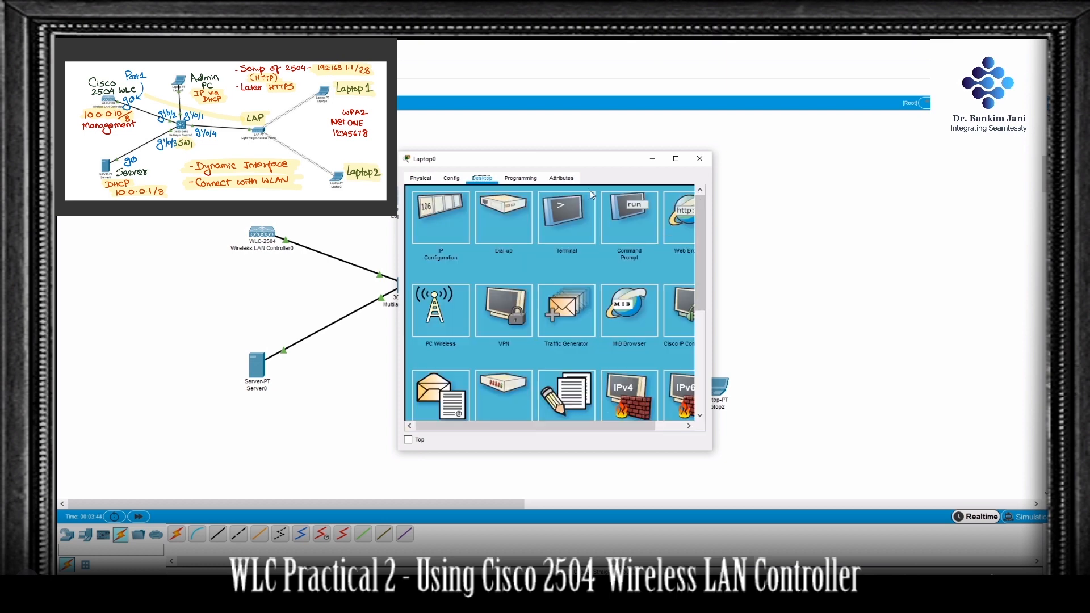
{"action": "left_click", "coordinate": [681, 218]}
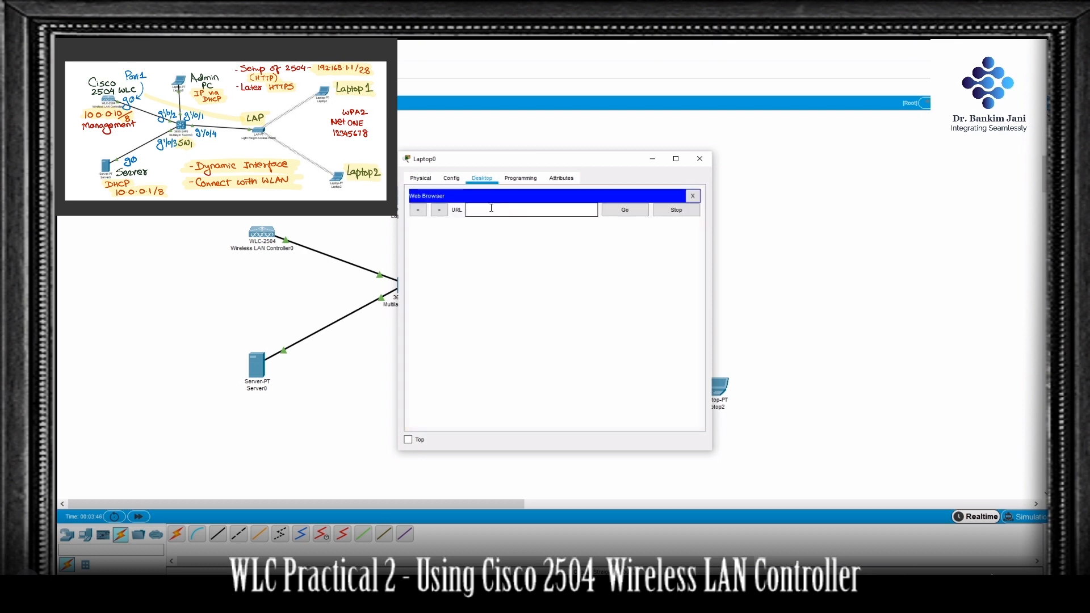
{"action": "type", "text": "192.168.1.1"}
{"action": "key", "text": "Return"}
Step: Create the controller's admin account with the username admin, enter and confirm the admin password, and start the setup
{"action": "left_click", "coordinate": [483, 340]}
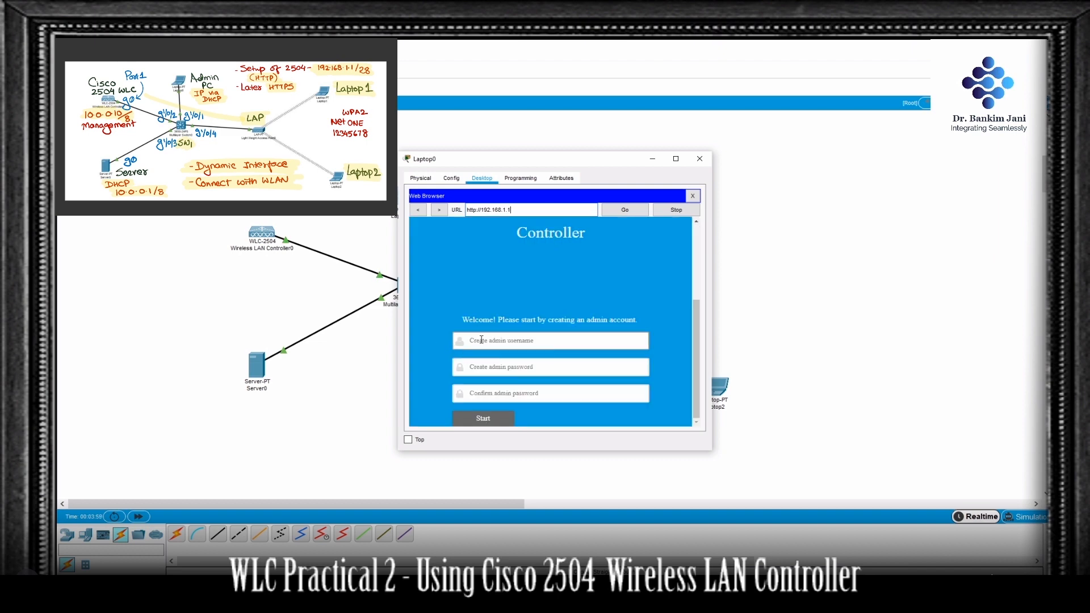
{"action": "type", "text": "admin"}
{"action": "key", "text": "Tab"}
{"action": "type", "text": "C"}
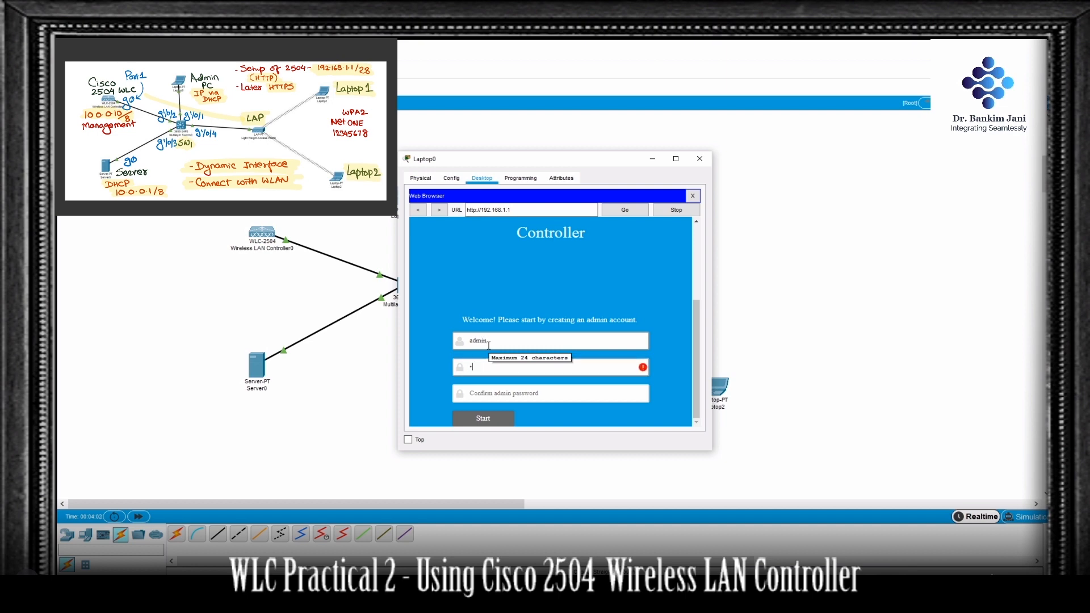
{"action": "type", "text": "isco12"}
{"action": "key", "text": "Tab"}
{"action": "type", "text": "Cisco1234"}
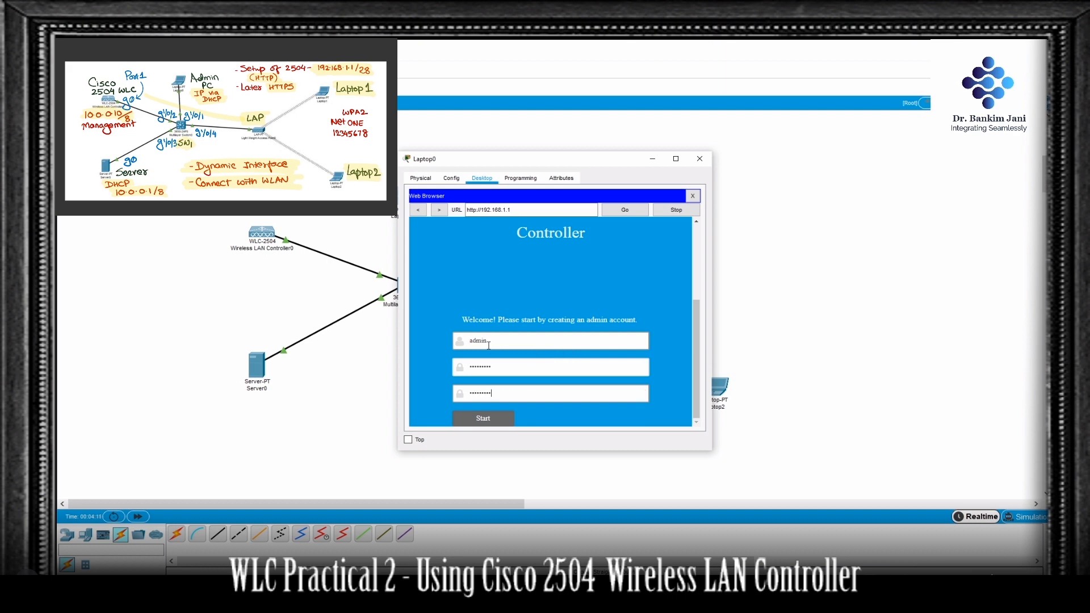
{"action": "left_click", "coordinate": [488, 419]}
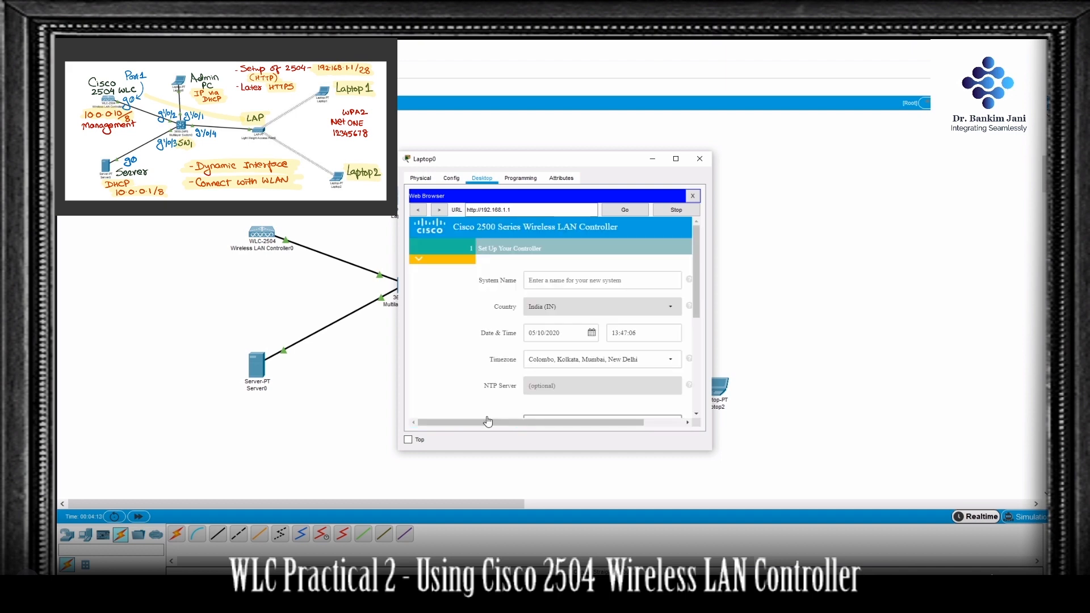
Step: Enlarge the Laptop0 window and set the controller's system name to WLC2504
{"action": "left_click_drag", "start_coordinate": [713, 441], "coordinate": [855, 426]}
{"action": "left_click", "coordinate": [662, 281]}
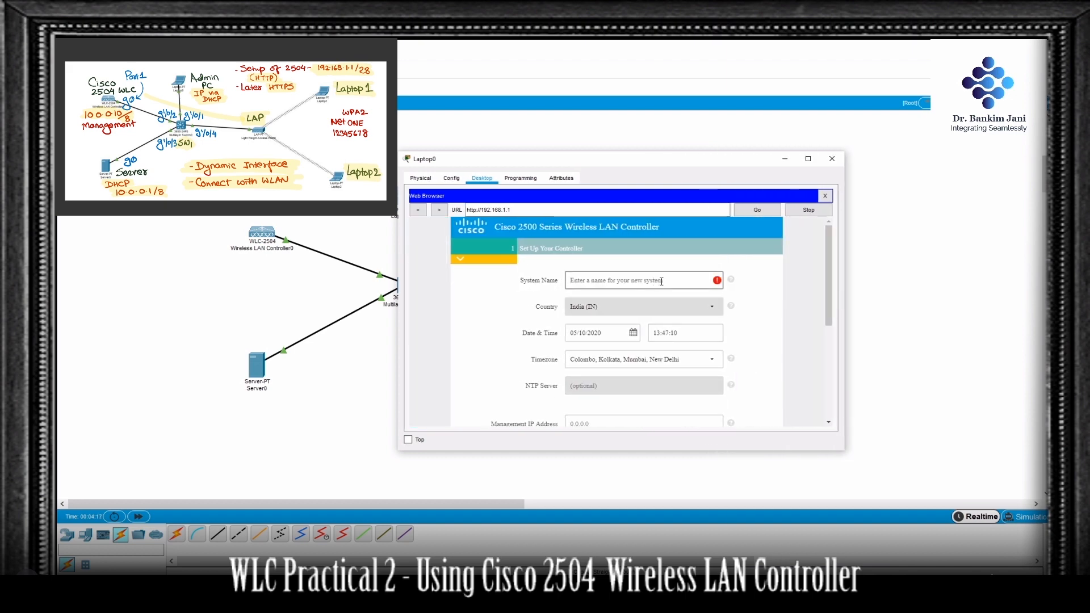
{"action": "type", "text": "WLC2504"}
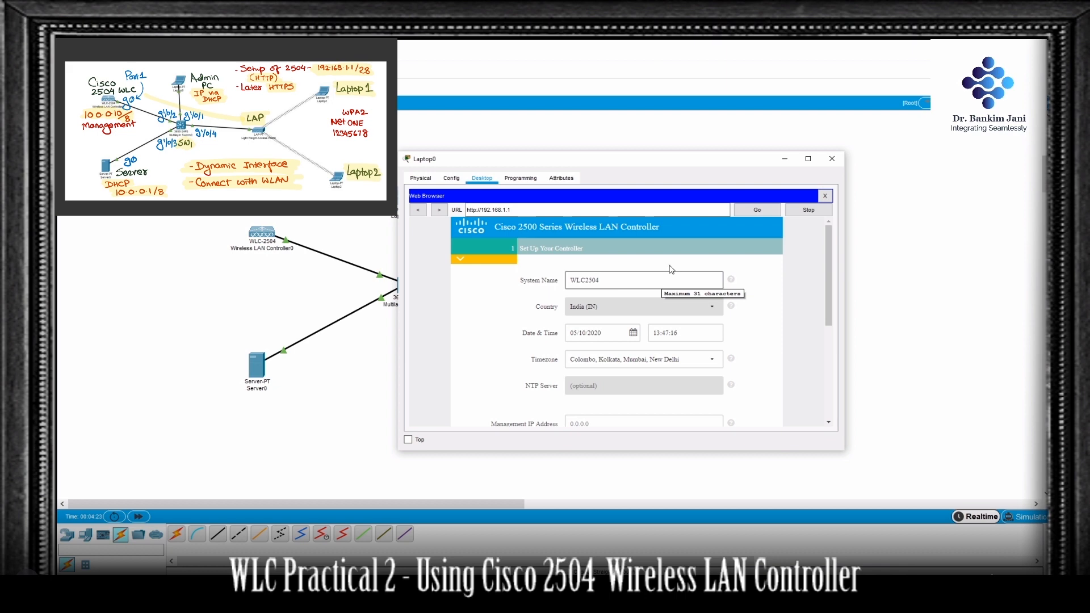
Step: Set the management IP address to 10.0.0.10, subnet mask 255.0.0.0 and default gateway 10.0.0.1, and continue to the wireless network settings
{"action": "scroll", "coordinate": [671, 335], "scroll_direction": "down", "scroll_amount": 3}
{"action": "left_click", "coordinate": [606, 335]}
{"action": "type", "text": "10"}
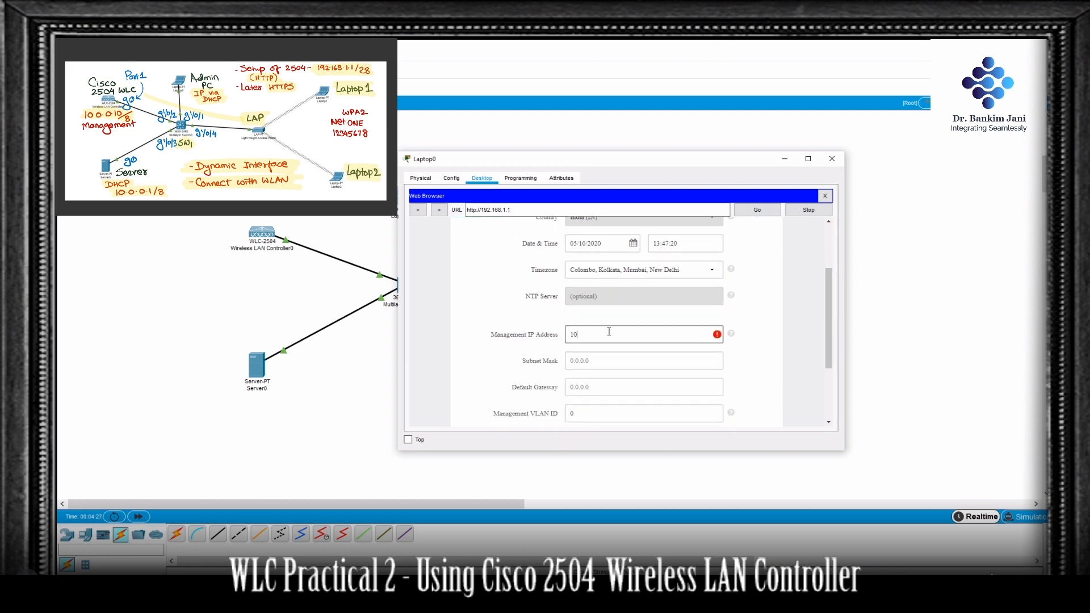
{"action": "type", "text": ".0.0.10"}
{"action": "key", "text": "Tab"}
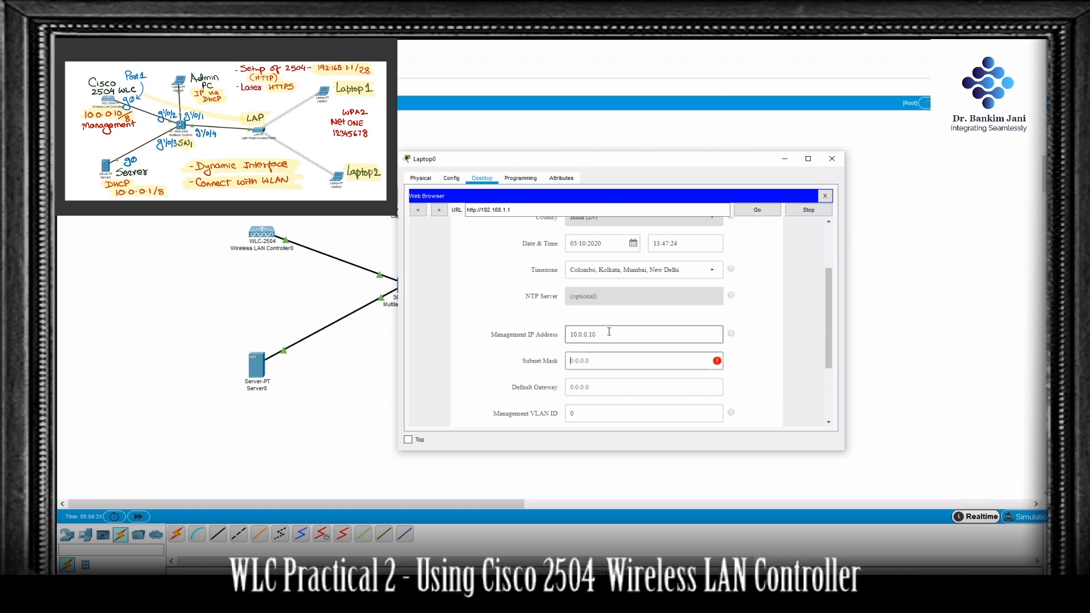
{"action": "type", "text": "255.0.0.0"}
{"action": "key", "text": "Tab"}
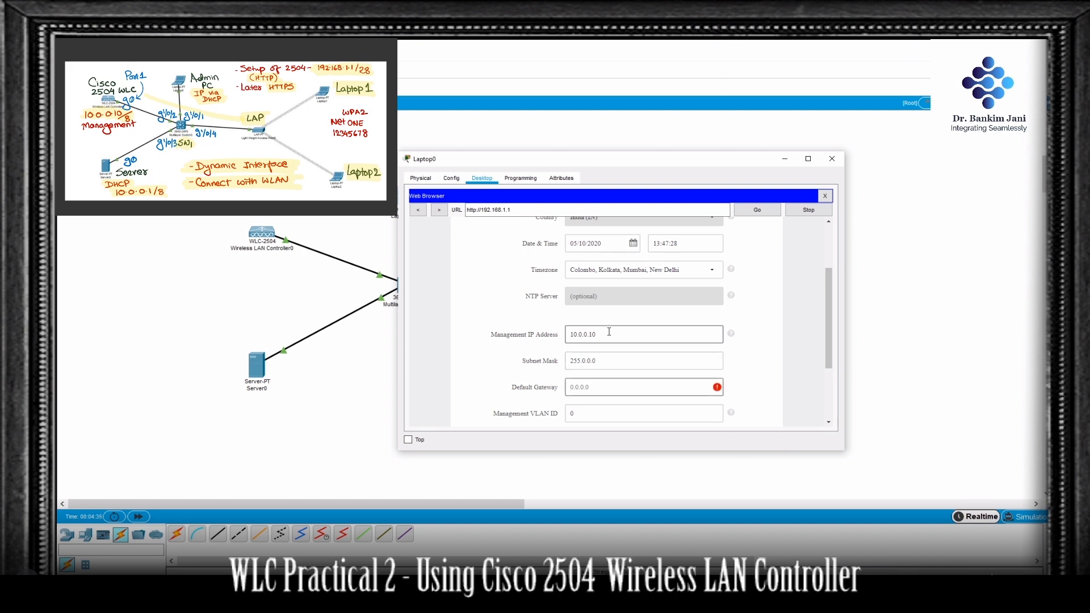
{"action": "type", "text": "10.0.0.1"}
{"action": "key", "text": "Tab"}
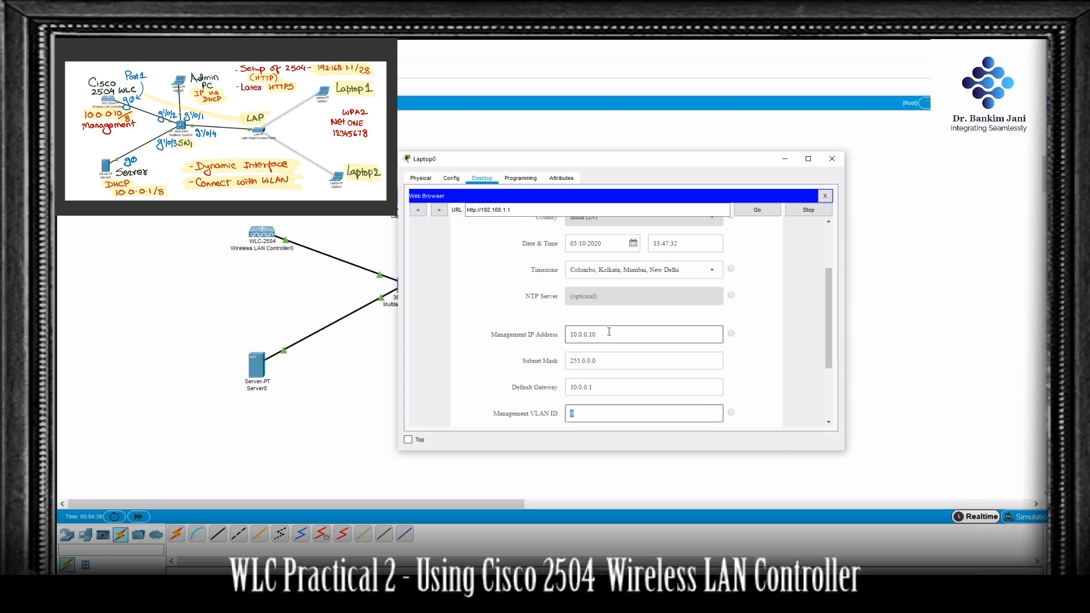
{"action": "scroll", "coordinate": [609, 331], "scroll_direction": "down", "scroll_amount": 3}
{"action": "left_click", "coordinate": [702, 338]}
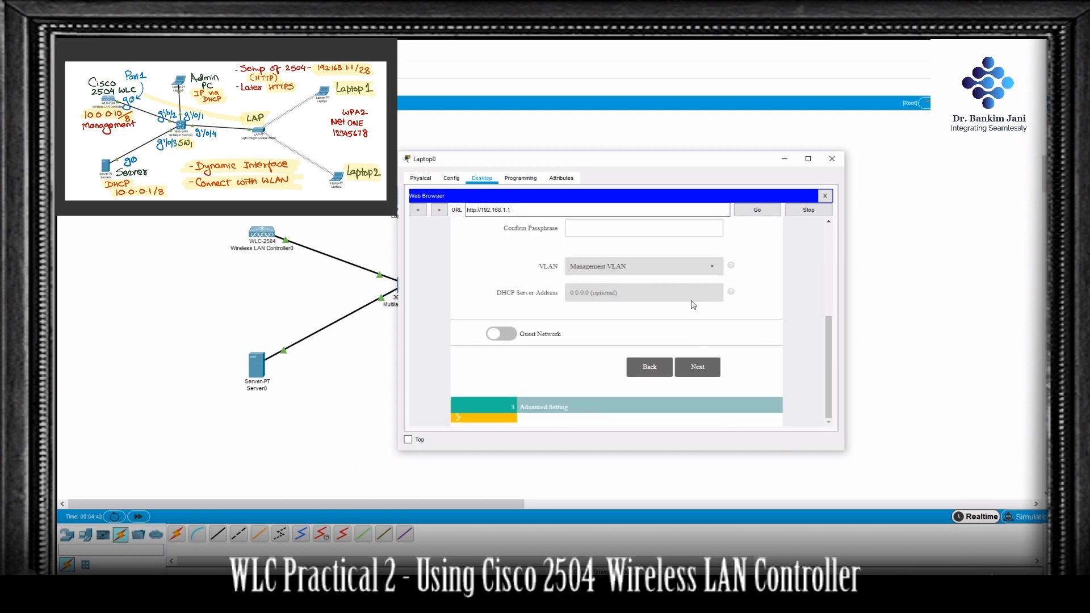
Step: Name the employee network NetONE with WPA2 Personal security, enter and confirm its passphrase, and continue to the advanced settings
{"action": "scroll", "coordinate": [667, 280], "scroll_direction": "up", "scroll_amount": 3}
{"action": "left_click", "coordinate": [645, 299]}
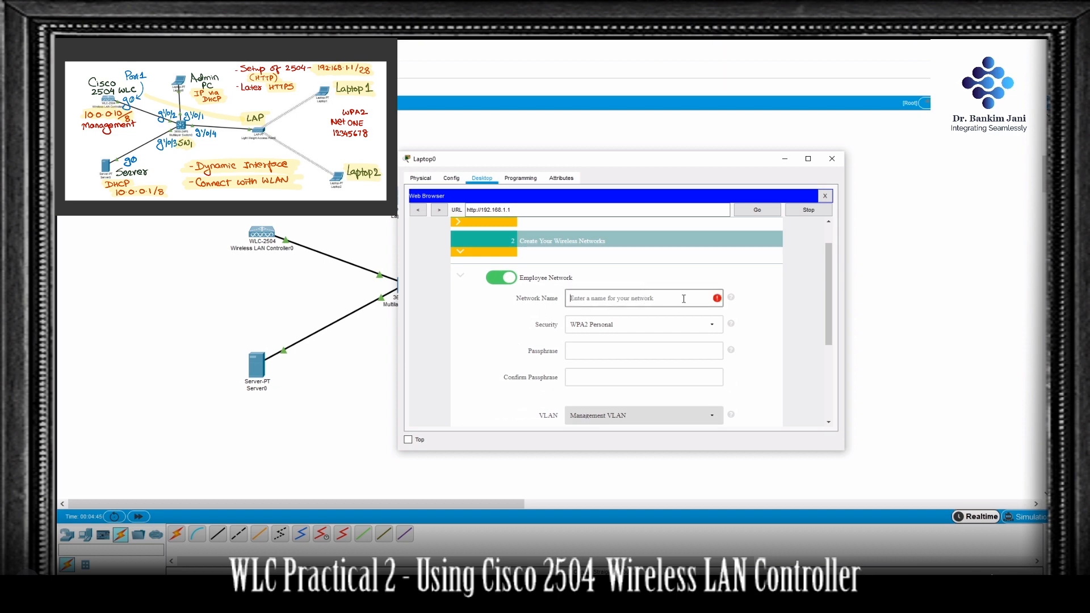
{"action": "type", "text": "NetONE"}
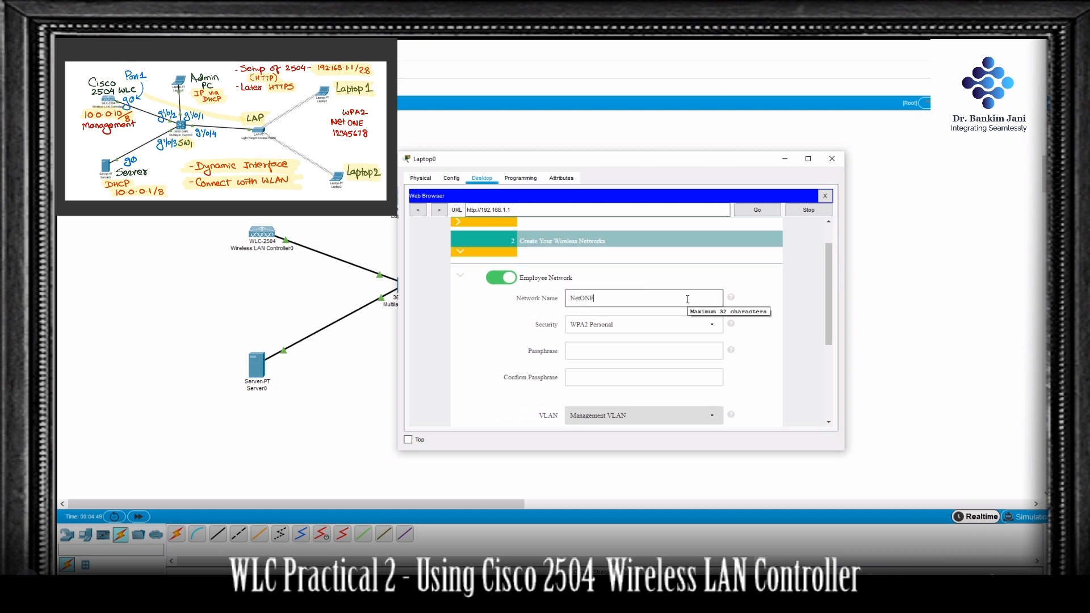
{"action": "left_click", "coordinate": [678, 347]}
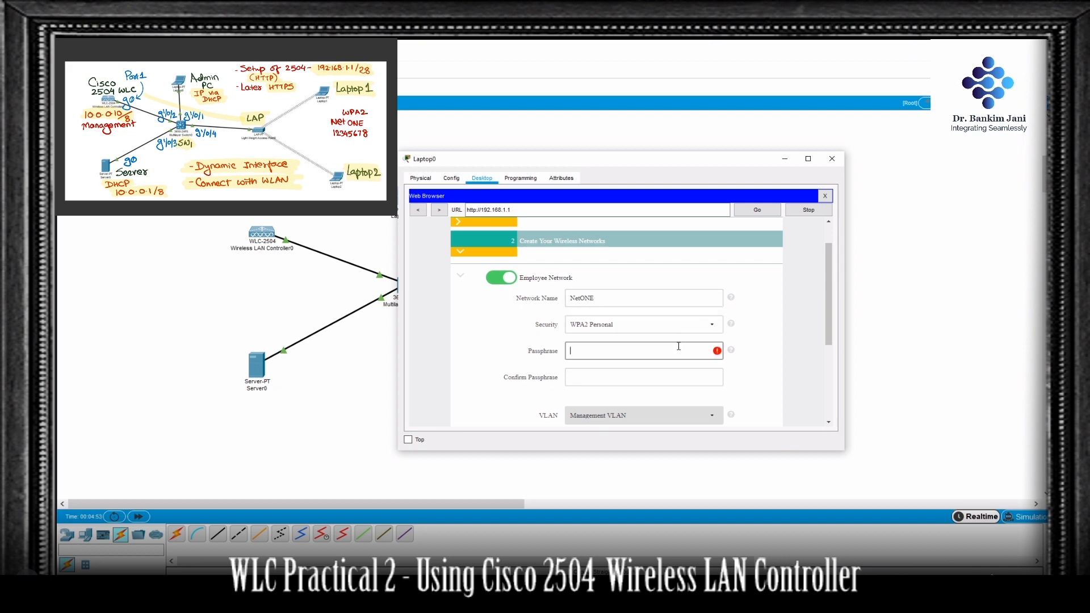
{"action": "type", "text": "12345678"}
{"action": "key", "text": "Tab"}
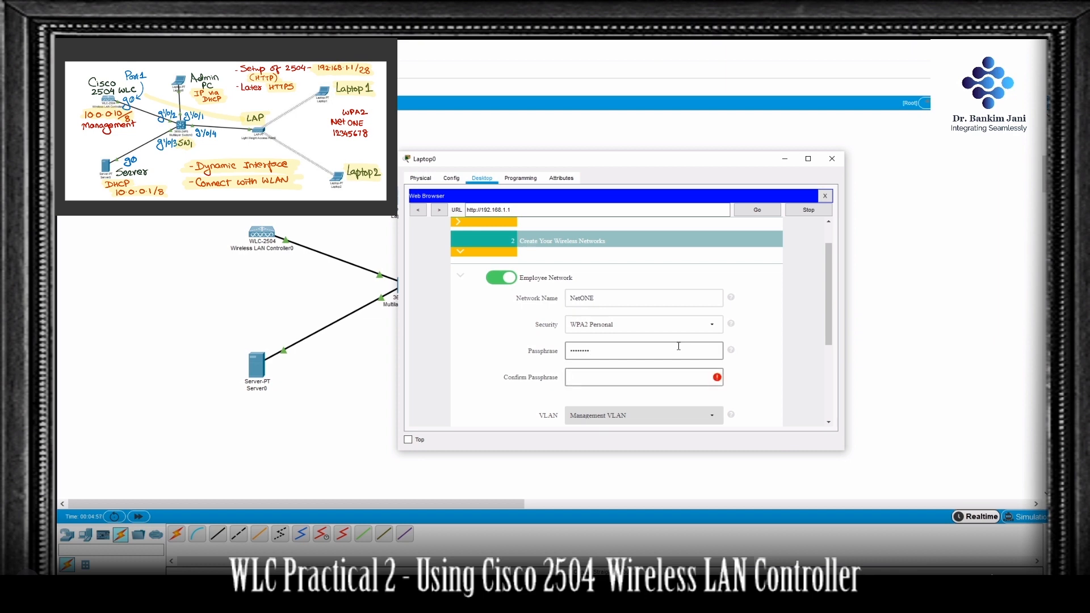
{"action": "type", "text": "12345678"}
{"action": "scroll", "coordinate": [597, 384], "scroll_direction": "down", "scroll_amount": 4}
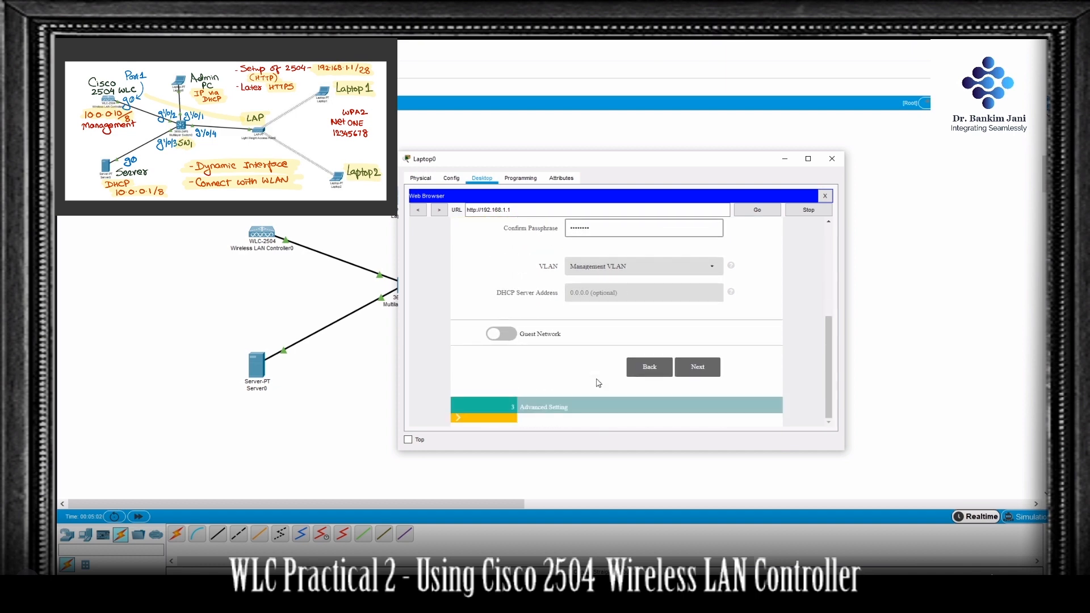
{"action": "left_click", "coordinate": [700, 367]}
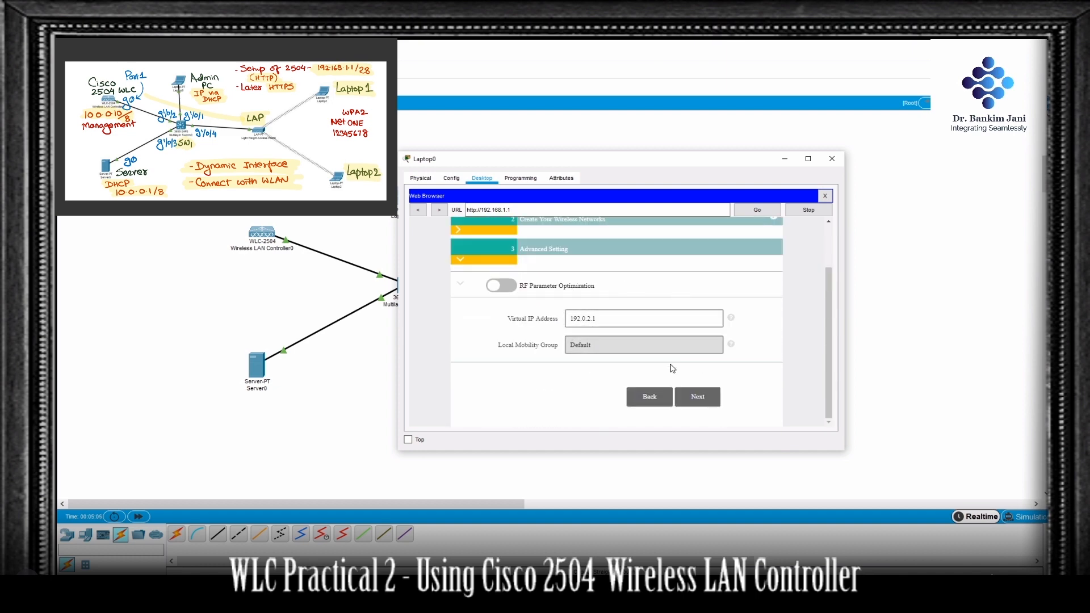
Step: Accept the default advanced settings, apply the controller configuration and confirm the system reboot
{"action": "left_click", "coordinate": [703, 399]}
{"action": "scroll", "coordinate": [705, 402], "scroll_direction": "down", "scroll_amount": 5}
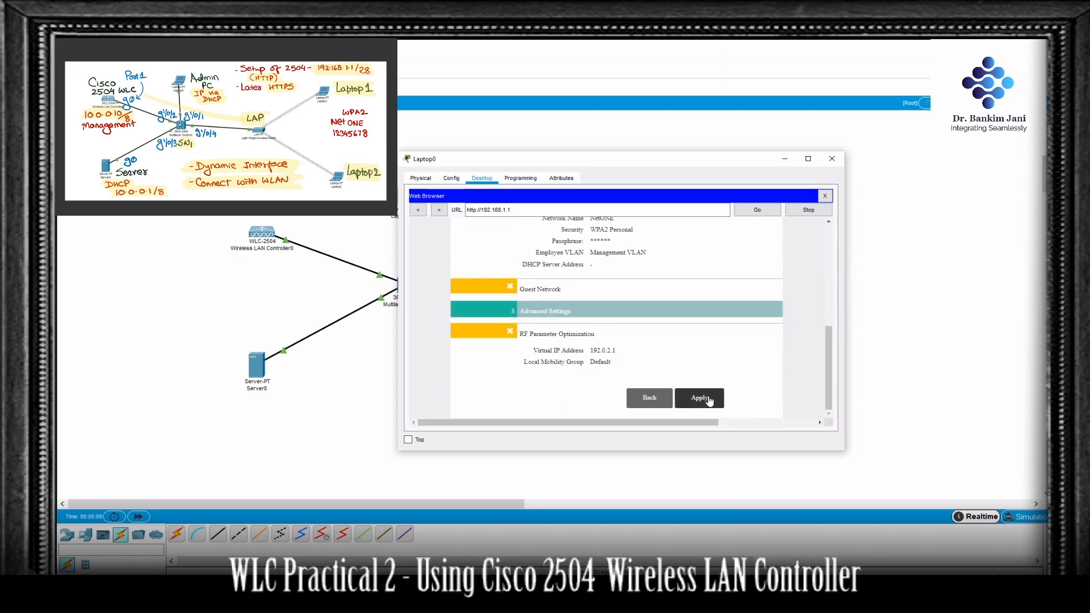
{"action": "left_click", "coordinate": [708, 401]}
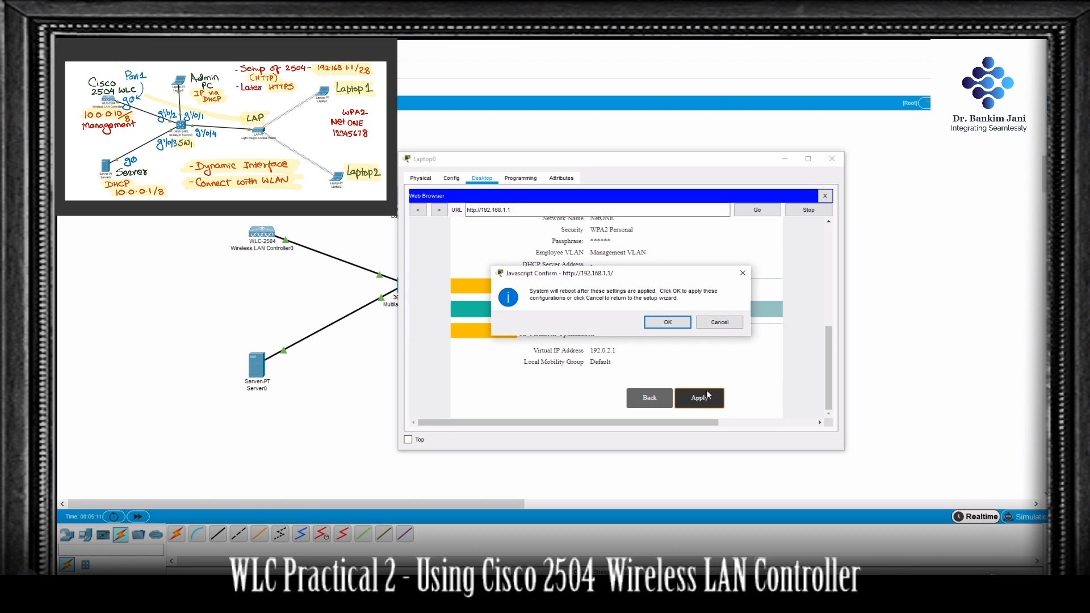
{"action": "left_click", "coordinate": [676, 325]}
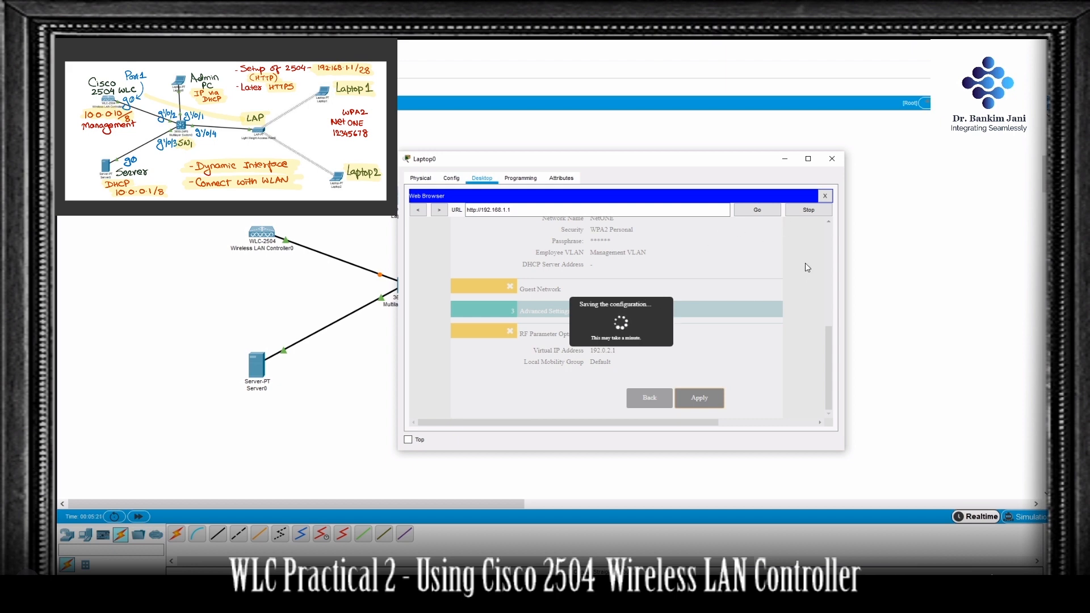
Step: Close Laptop0's web browser, check its IP configuration on FastEthernet0, and close the Laptop0 window
{"action": "left_click", "coordinate": [828, 196]}
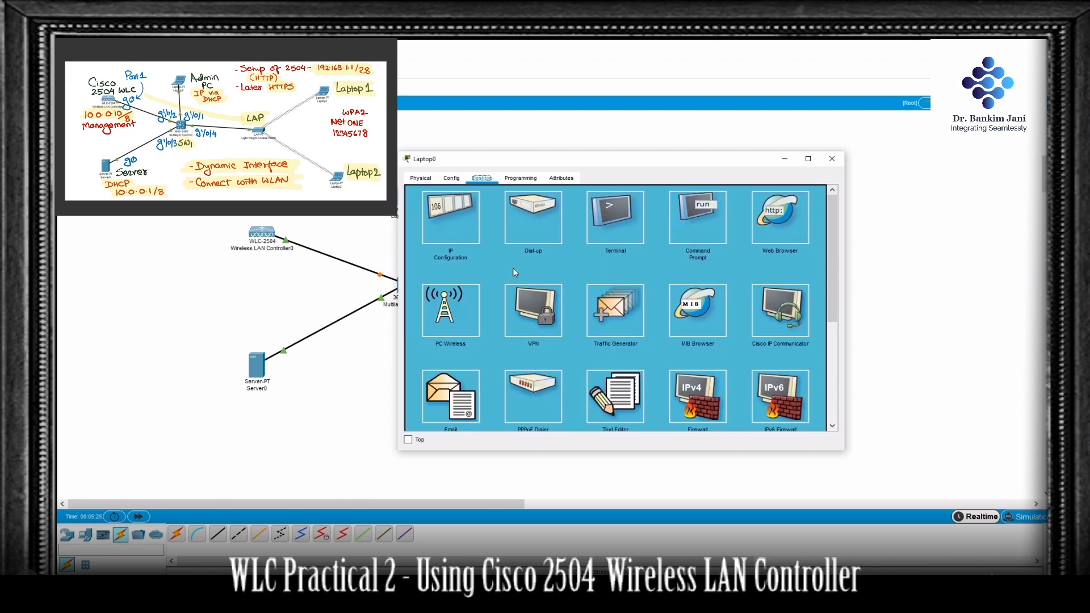
{"action": "left_click", "coordinate": [465, 230]}
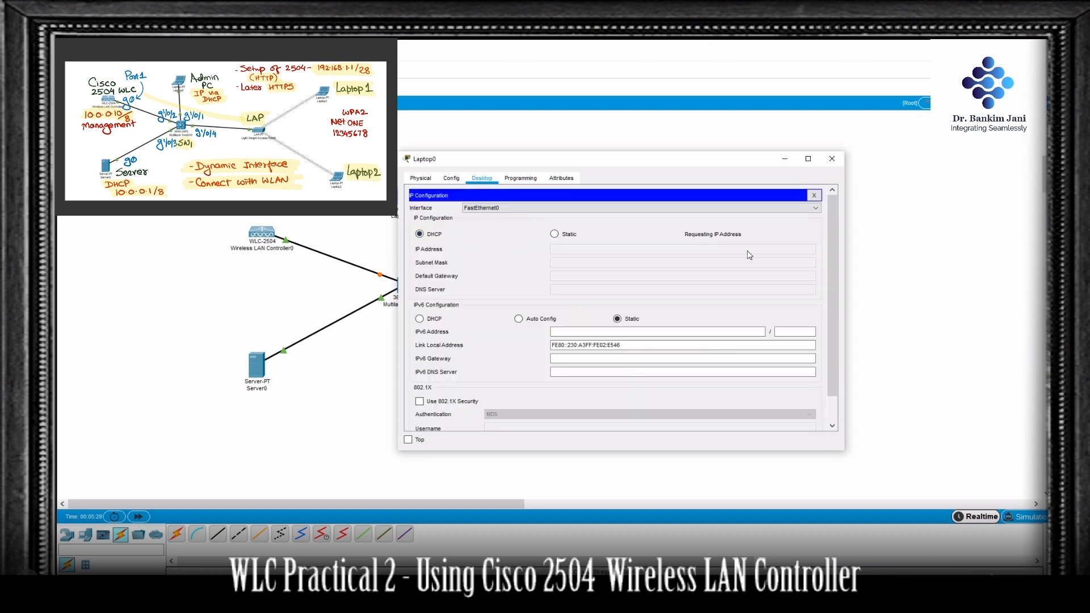
{"action": "left_click", "coordinate": [832, 159]}
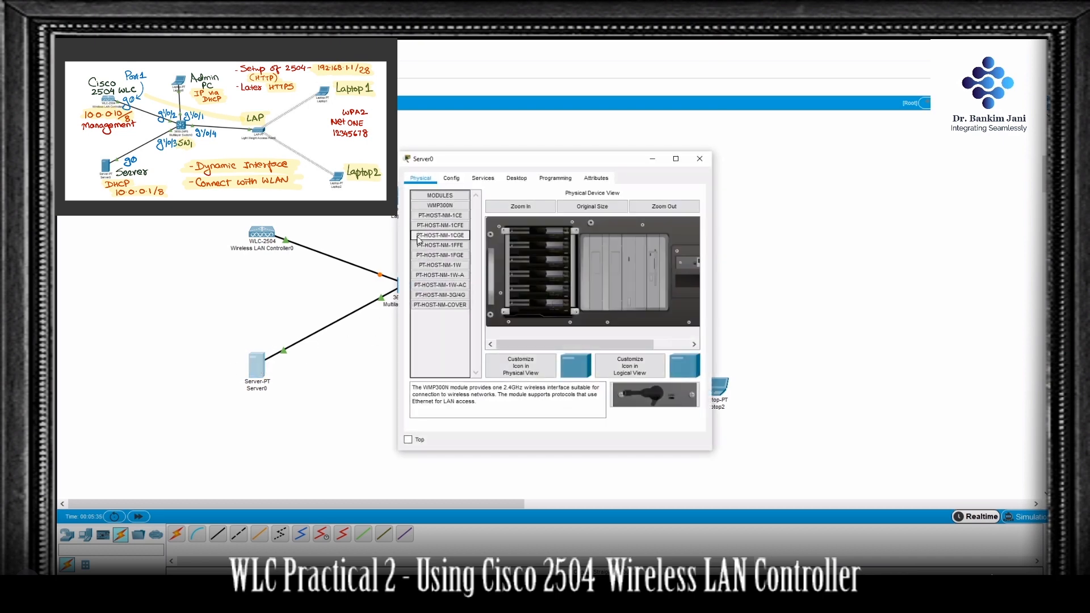
Step: Give Server0's FastEthernet0 interface the static IP address 10.0.0.1 with its default subnet mask
{"action": "left_click", "coordinate": [451, 179]}
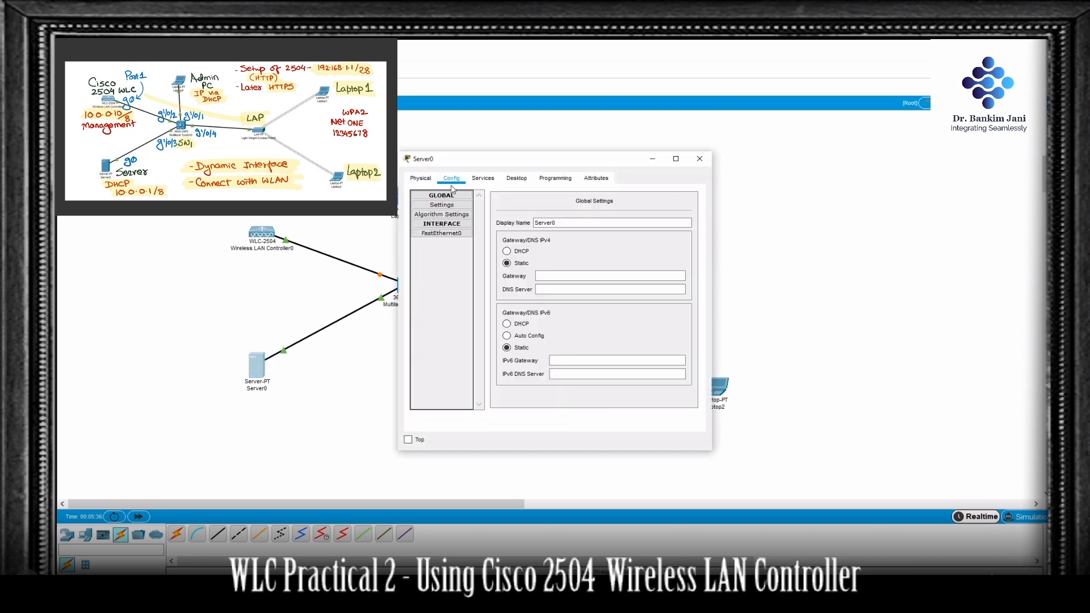
{"action": "left_click", "coordinate": [442, 233]}
{"action": "left_click", "coordinate": [616, 279]}
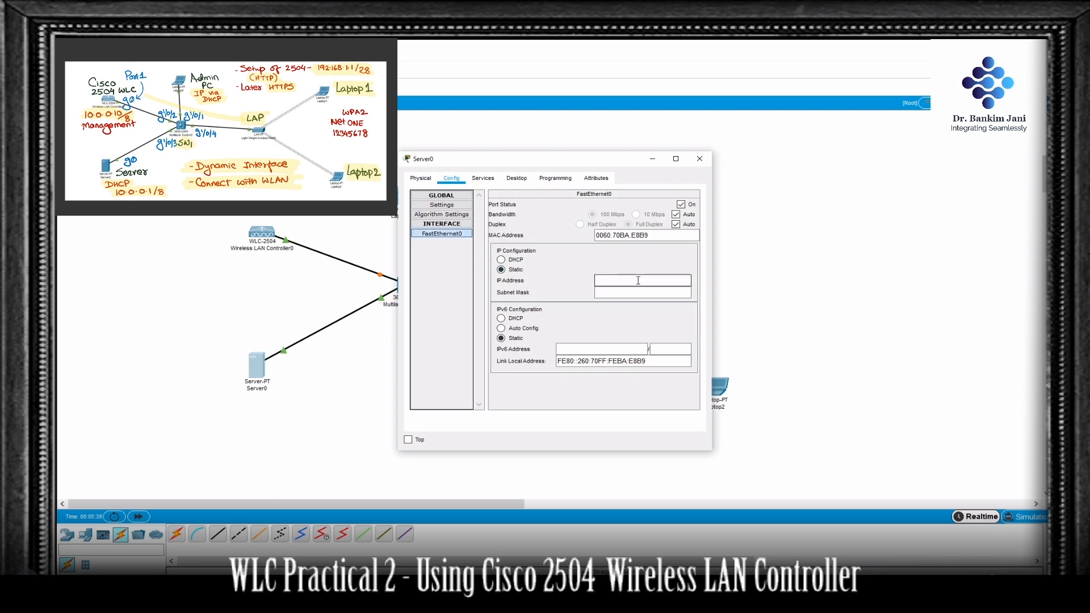
{"action": "type", "text": "10.0.0.1"}
{"action": "key", "text": "Tab"}
Step: Turn on Server0's DHCP service for FastEthernet0, save the serverPool pool and close the Server0 window
{"action": "left_click", "coordinate": [494, 183]}
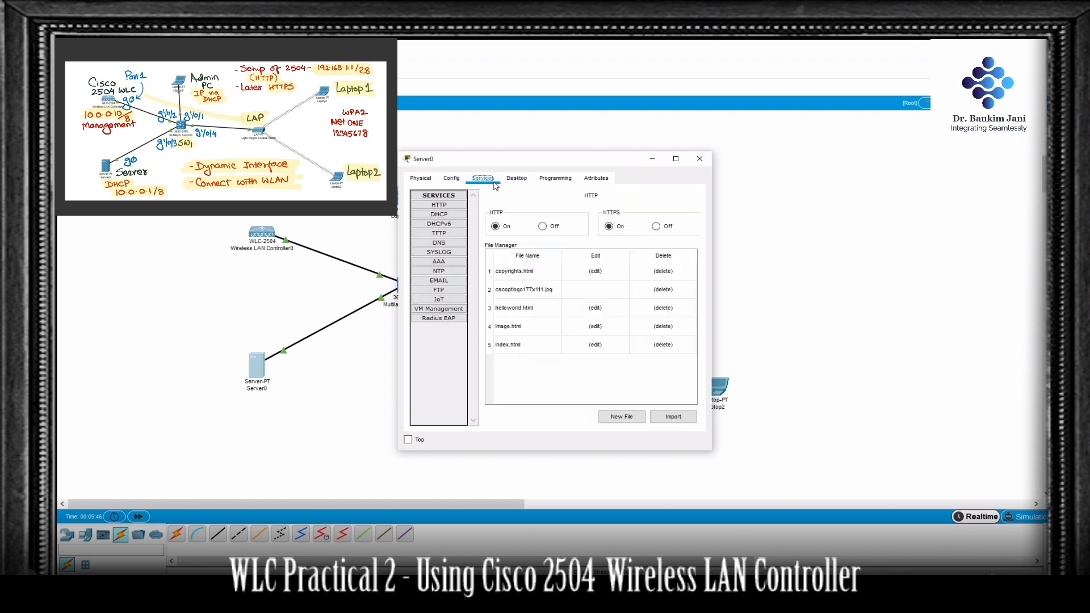
{"action": "left_click", "coordinate": [451, 215]}
{"action": "left_click", "coordinate": [619, 214]}
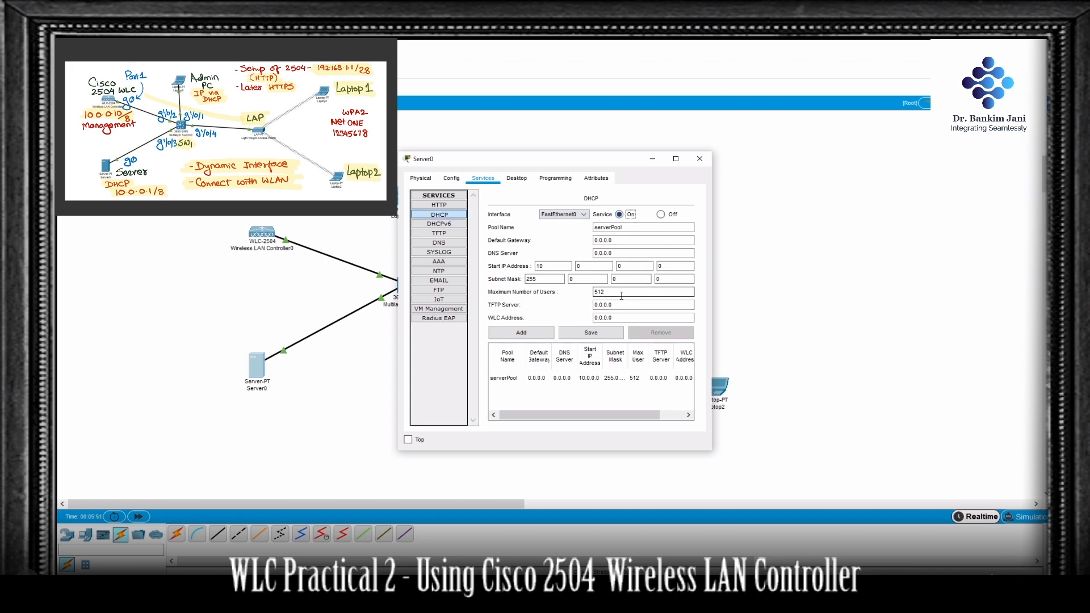
{"action": "left_click", "coordinate": [606, 332]}
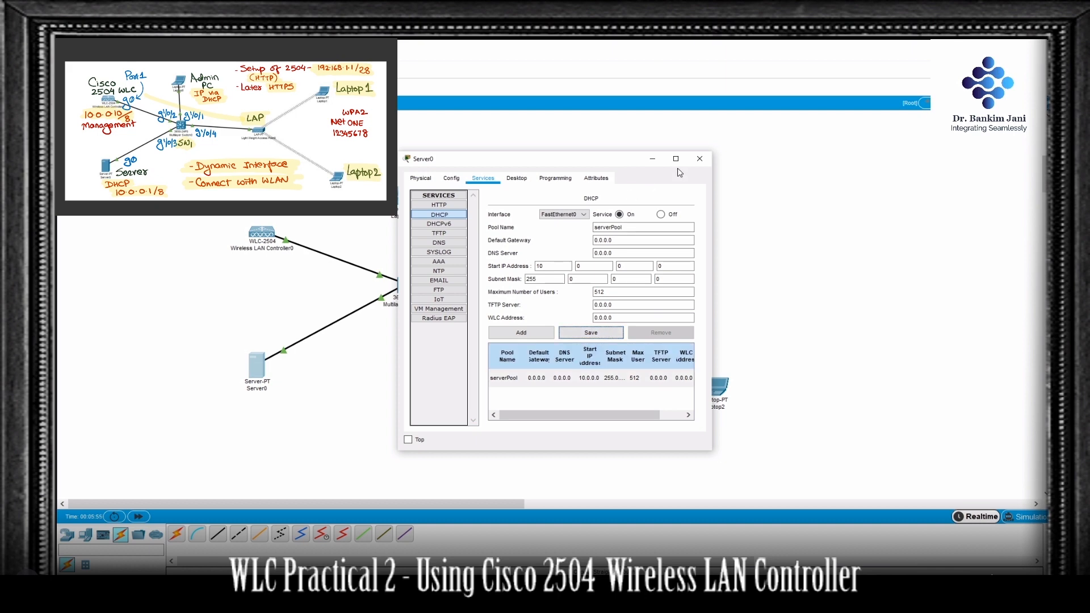
{"action": "left_click", "coordinate": [707, 163]}
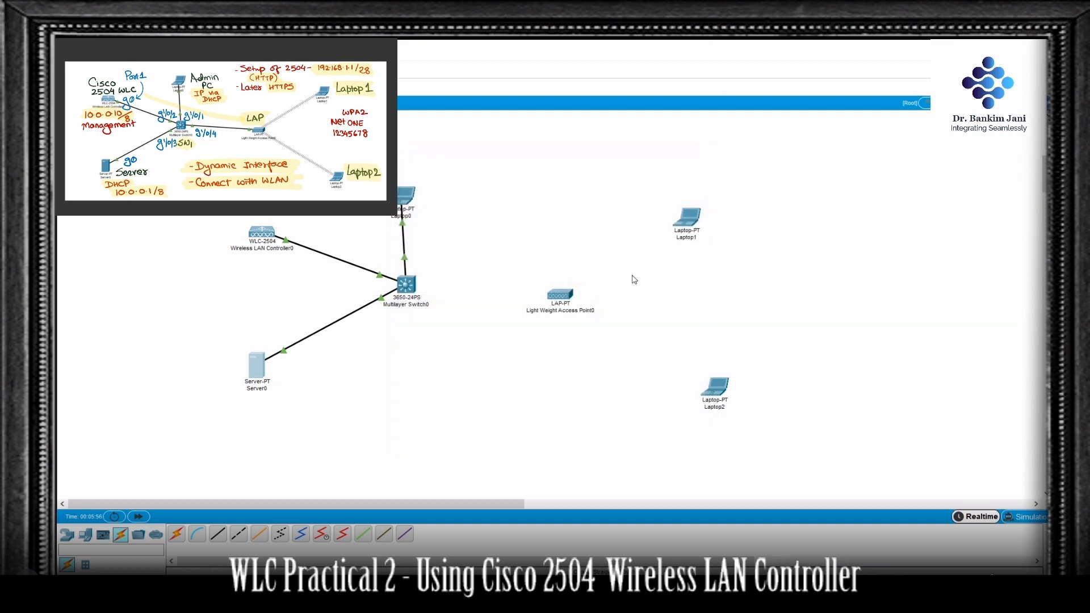
Step: Renew Laptop0's IPv4 address by switching its IP configuration to static and back to DHCP
{"action": "left_click", "coordinate": [409, 195]}
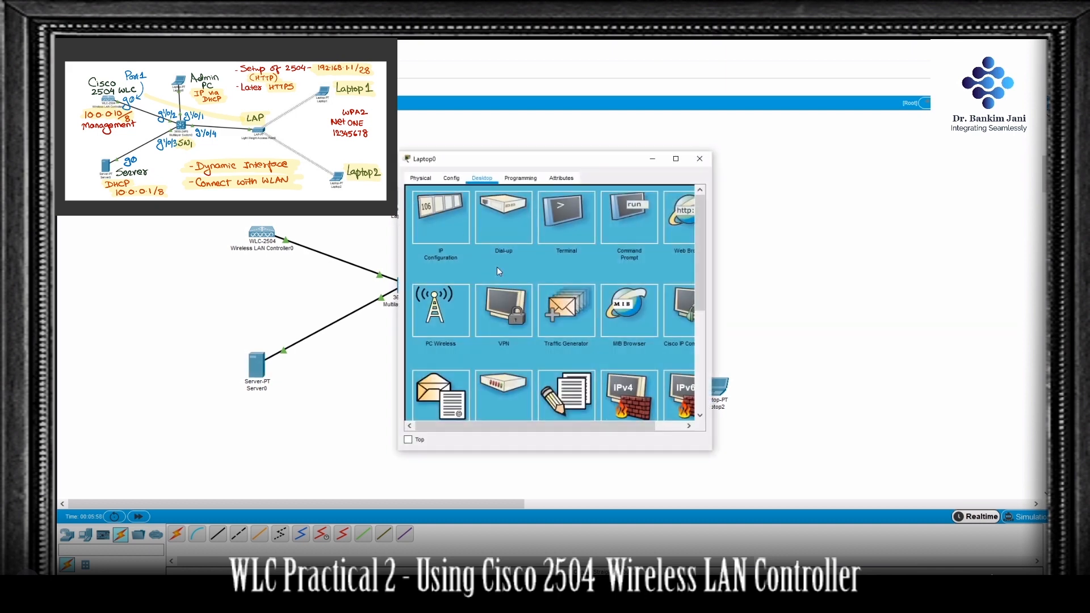
{"action": "left_click", "coordinate": [436, 227]}
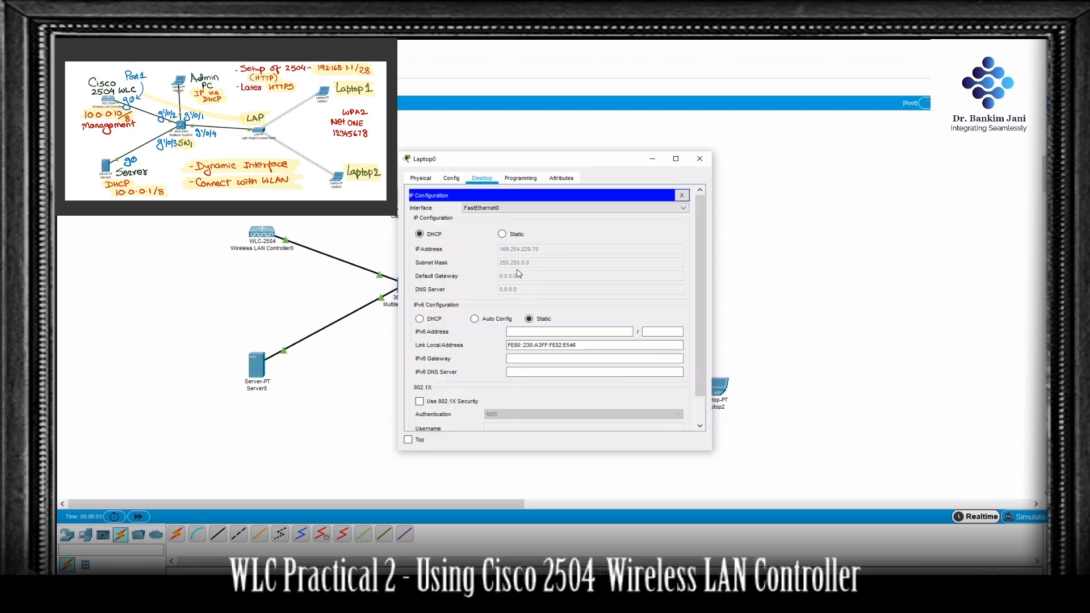
{"action": "left_click", "coordinate": [503, 234]}
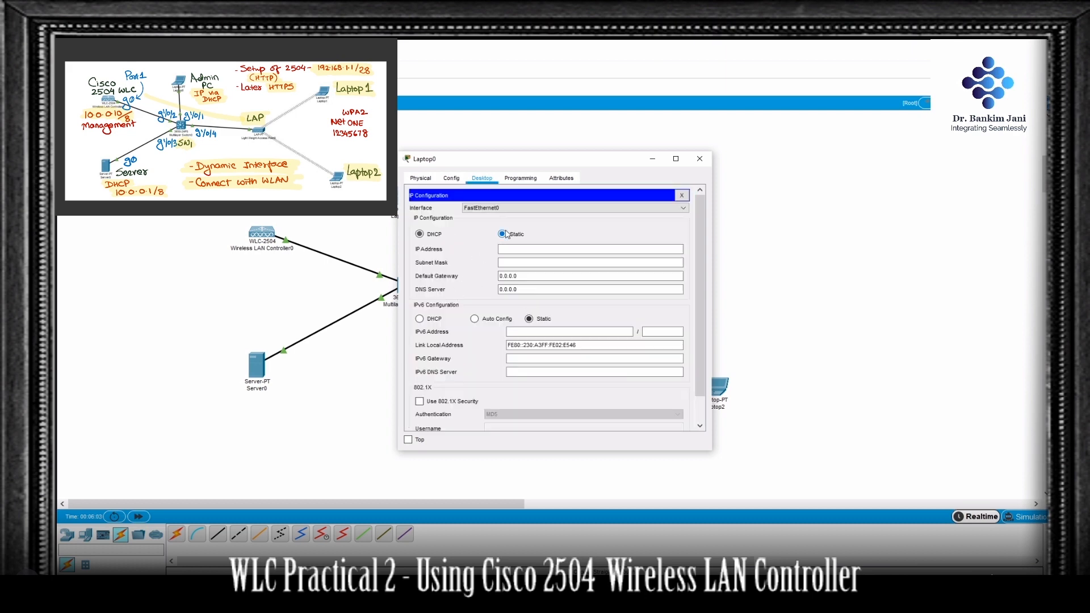
{"action": "left_click", "coordinate": [421, 234]}
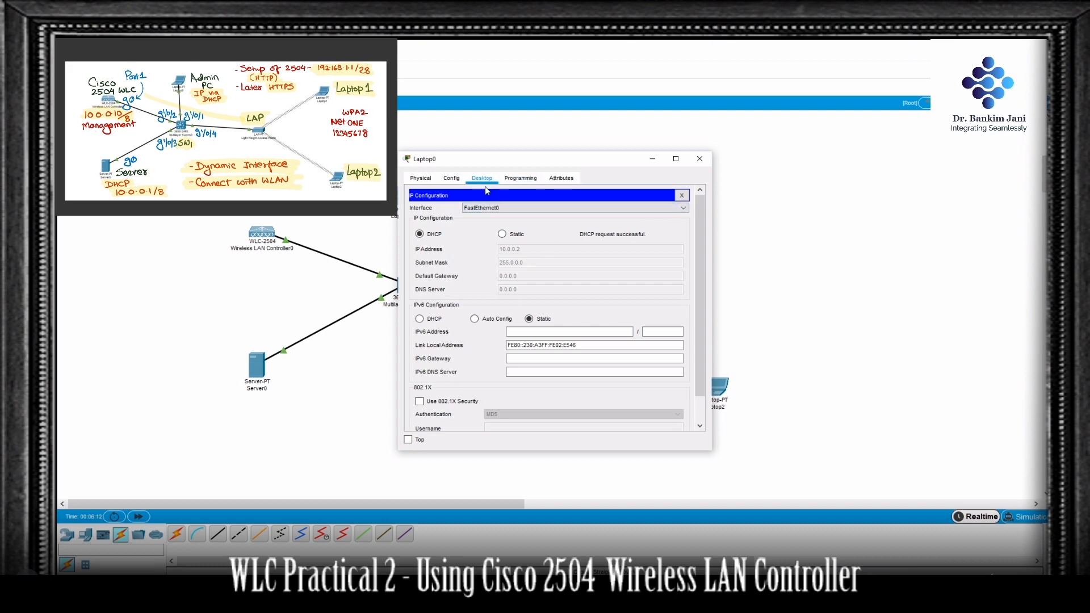
{"action": "left_click", "coordinate": [682, 195]}
Step: Ping the controller's management address 10.0.0.10 from Laptop0's command prompt, and close the prompt
{"action": "left_click", "coordinate": [630, 219]}
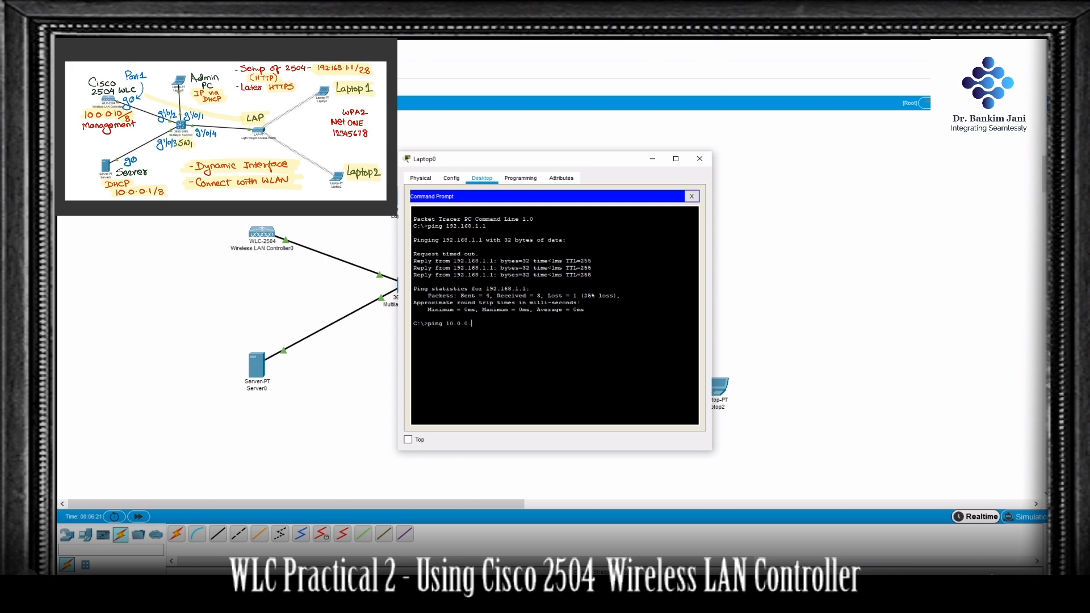
{"action": "key", "text": "Return"}
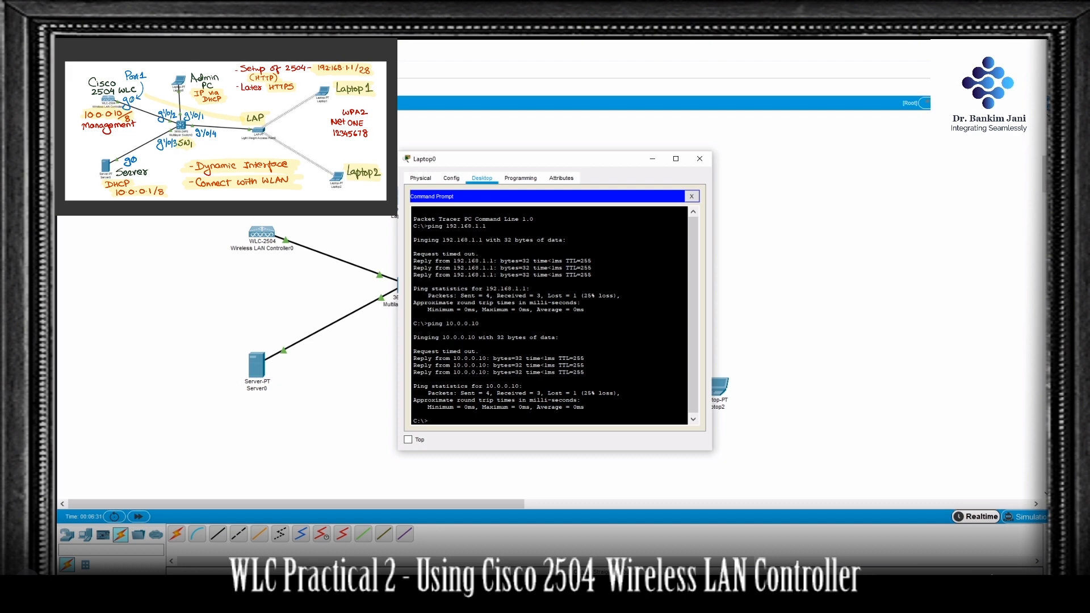
{"action": "left_click", "coordinate": [691, 196]}
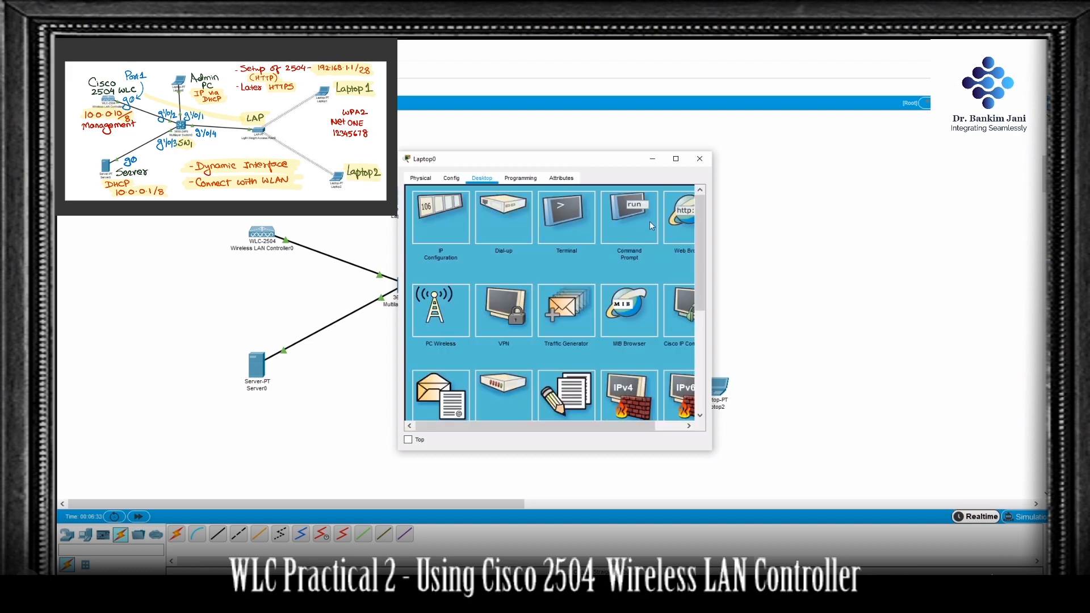
{"action": "left_click", "coordinate": [687, 221]}
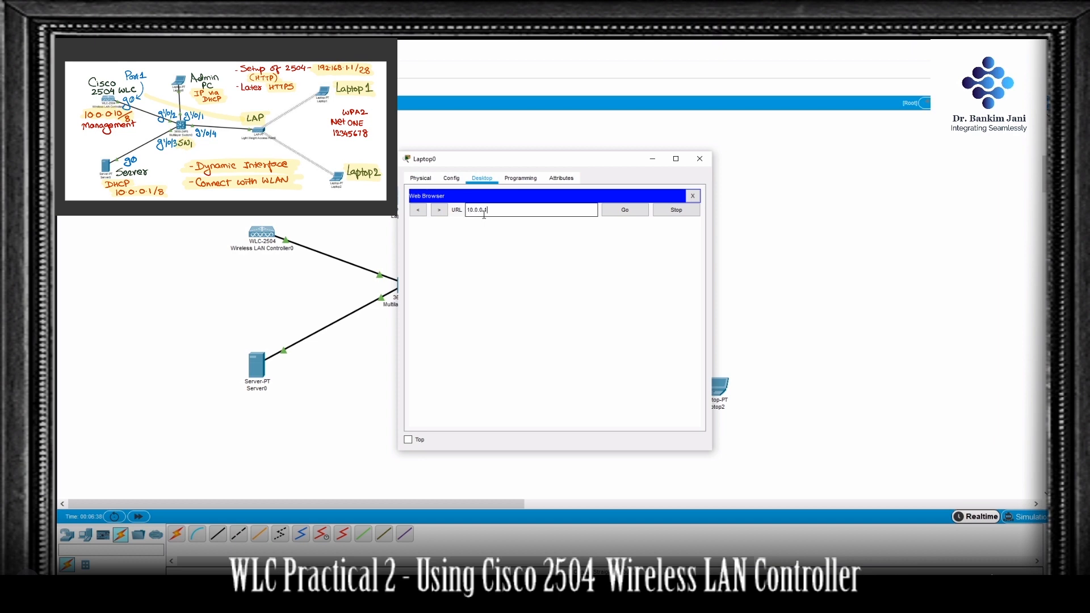
{"action": "key", "text": "Return"}
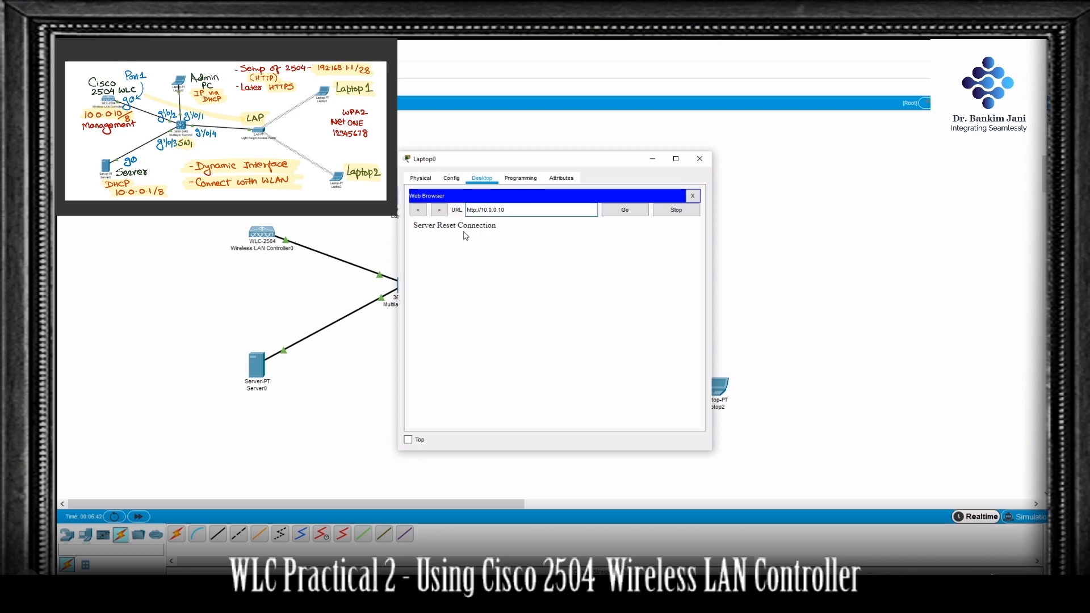
{"action": "left_click", "coordinate": [473, 209]}
{"action": "type", "text": "s"}
{"action": "key", "text": "Return"}
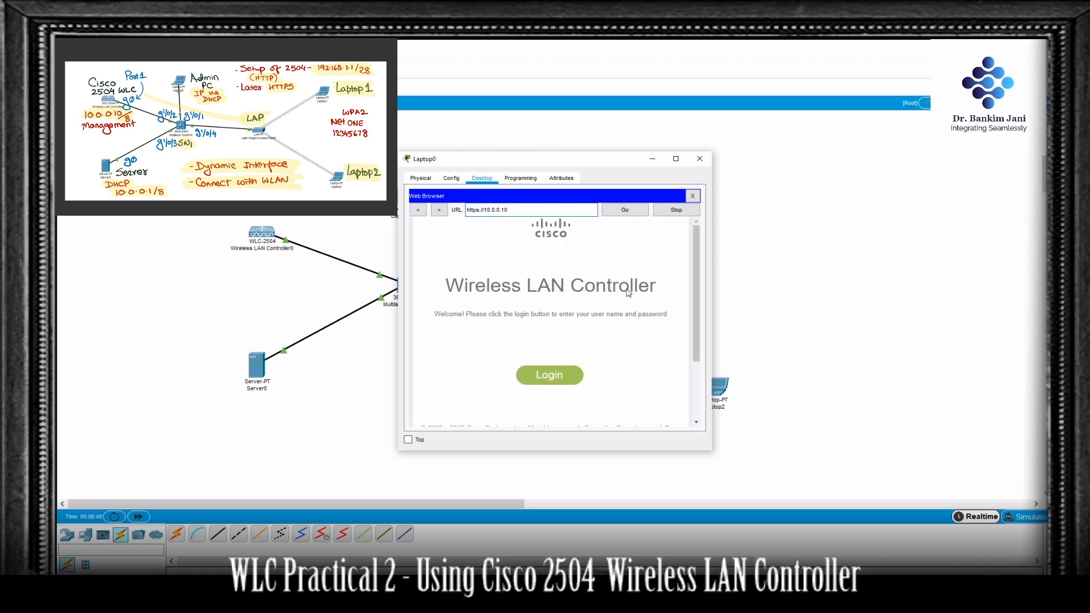
Step: Log in to the wireless LAN controller with the username admin and the admin password
{"action": "left_click", "coordinate": [563, 373]}
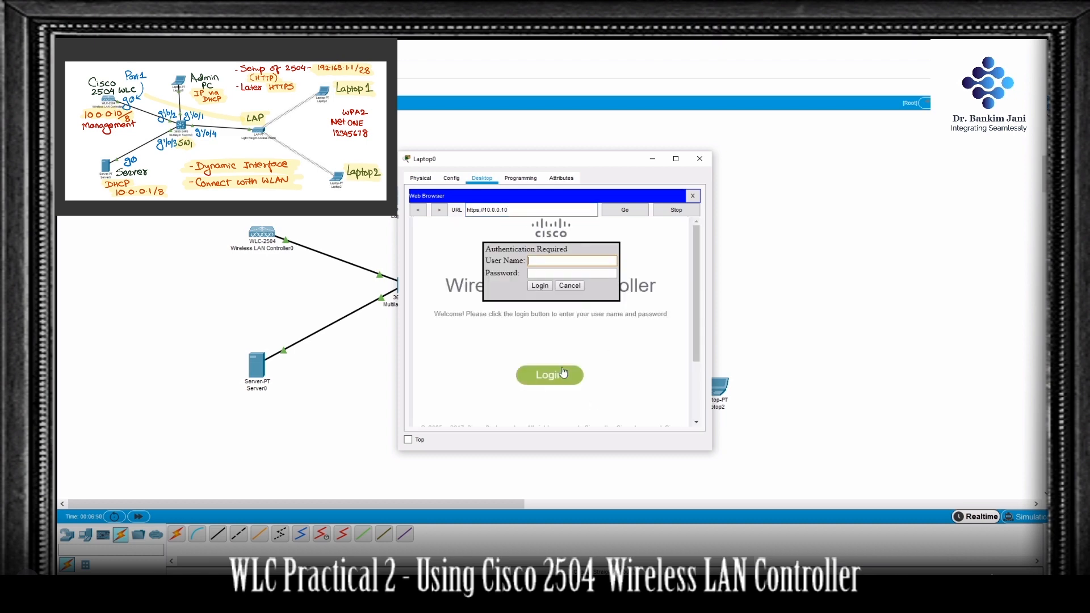
{"action": "left_click", "coordinate": [564, 261]}
{"action": "type", "text": "admin"}
{"action": "key", "text": "Tab"}
{"action": "left_click", "coordinate": [544, 286]}
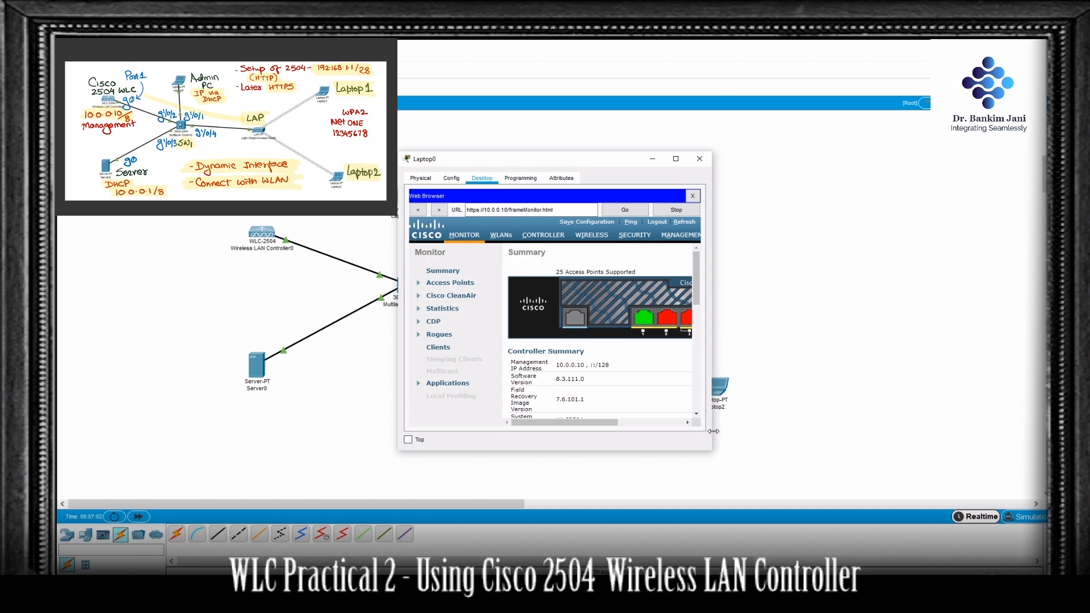
Step: Widen the Laptop0 window and open the controller's management interface settings to examine its port, address and DHCP information
{"action": "left_click_drag", "start_coordinate": [714, 432], "coordinate": [929, 431]}
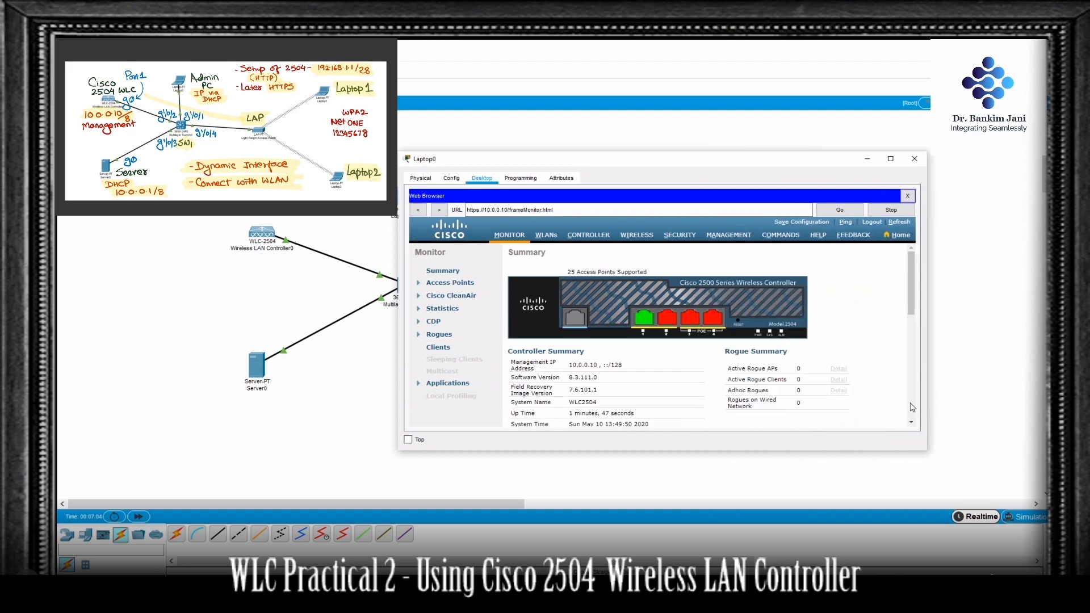
{"action": "left_click", "coordinate": [592, 241]}
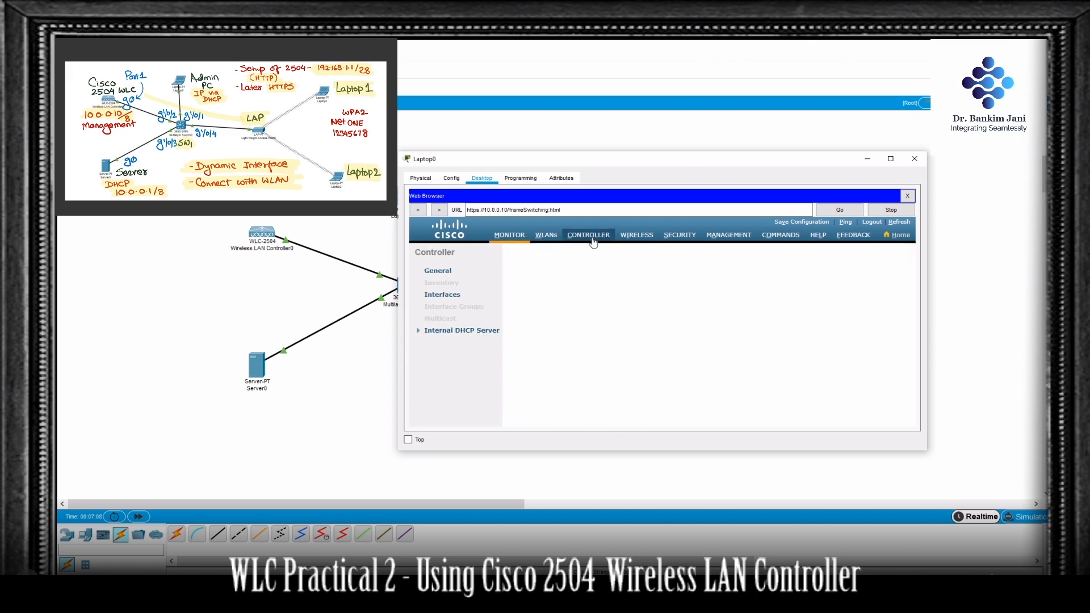
{"action": "left_click", "coordinate": [446, 297]}
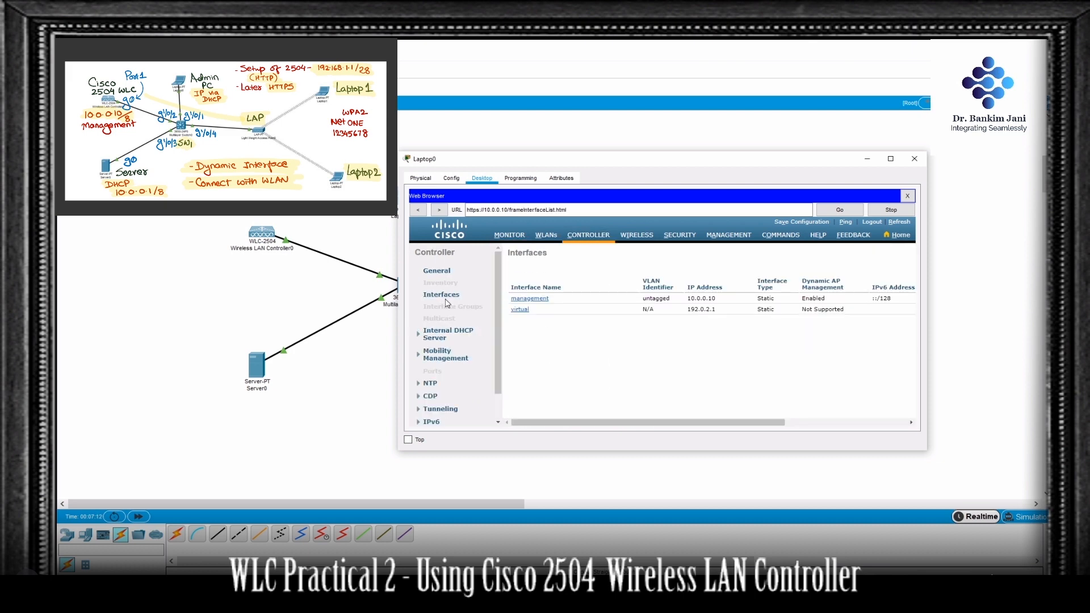
{"action": "left_click", "coordinate": [529, 300]}
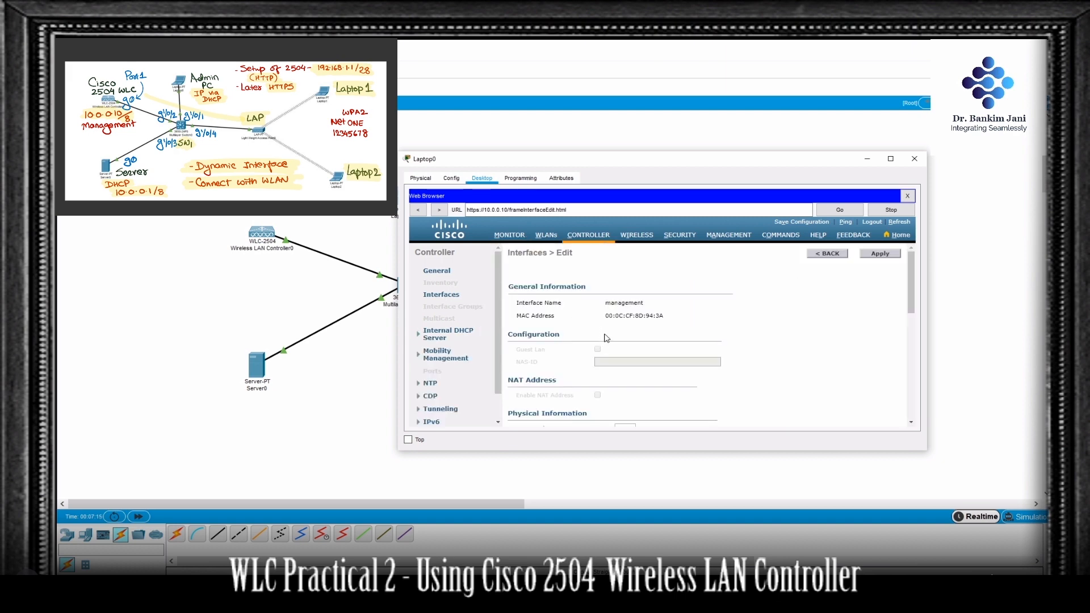
{"action": "scroll", "coordinate": [659, 328], "scroll_direction": "down", "scroll_amount": 3}
{"action": "scroll", "coordinate": [658, 327], "scroll_direction": "down", "scroll_amount": 2}
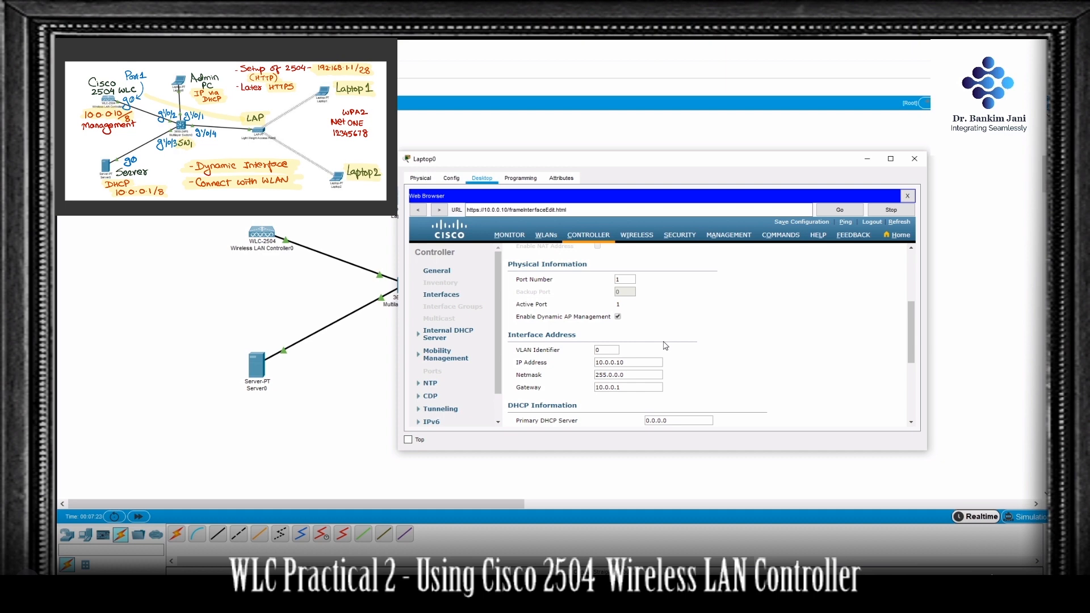
Step: Review the rest of the management interface's settings, down through its DHCP, access control list and mDNS sections
{"action": "scroll", "coordinate": [665, 346], "scroll_direction": "down", "scroll_amount": 3}
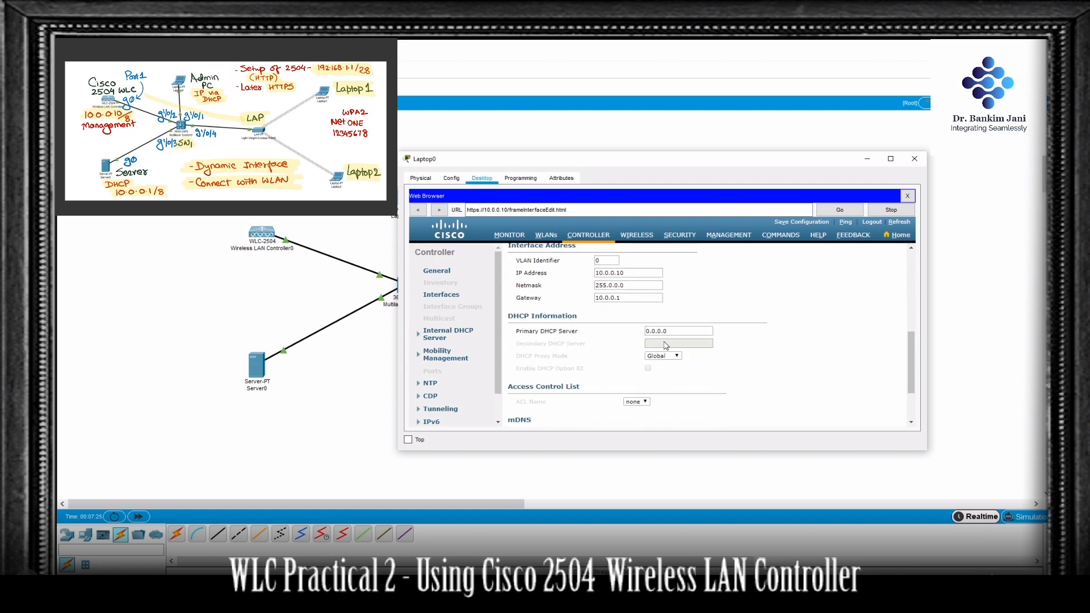
{"action": "scroll", "coordinate": [665, 345], "scroll_direction": "down", "scroll_amount": 1}
{"action": "scroll", "coordinate": [665, 346], "scroll_direction": "down", "scroll_amount": 2}
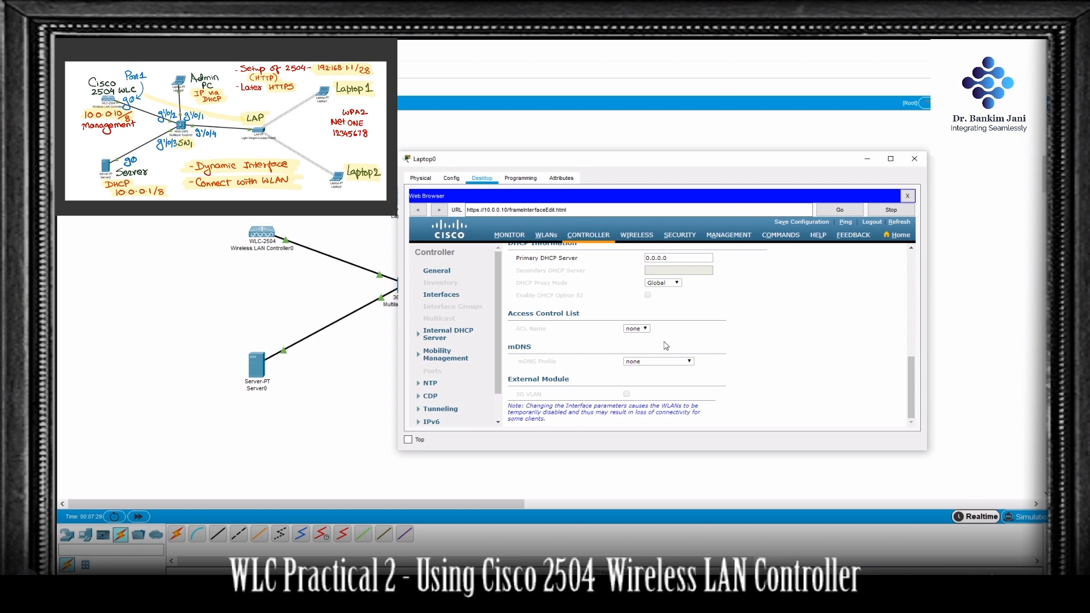
Step: Open the NetONE WLAN for editing and examine its general settings and Layer 2 security, including WPA2 and PSK options
{"action": "left_click", "coordinate": [546, 235]}
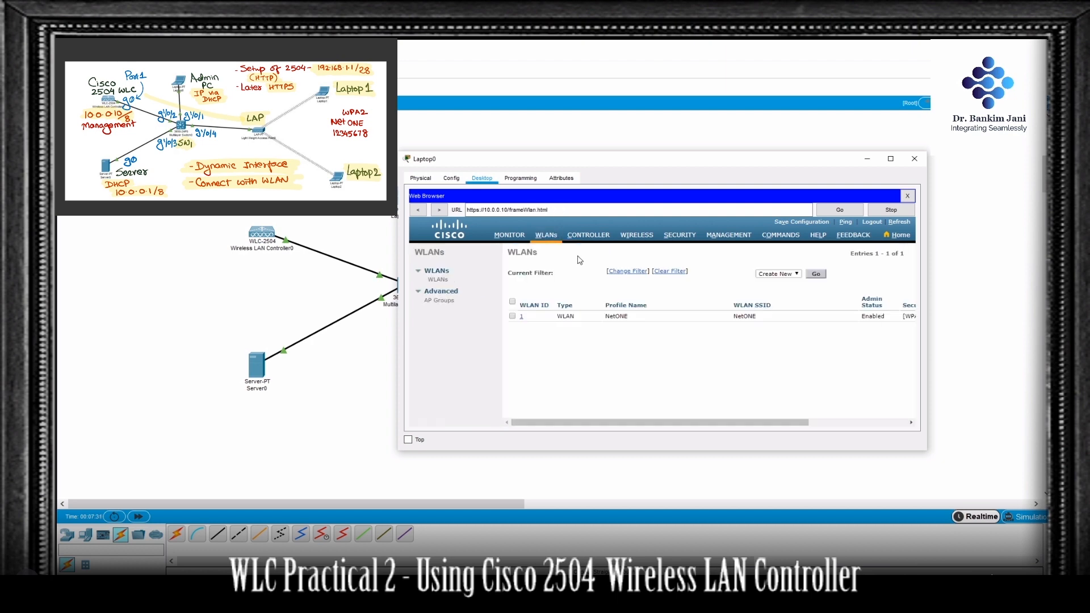
{"action": "left_click", "coordinate": [523, 318]}
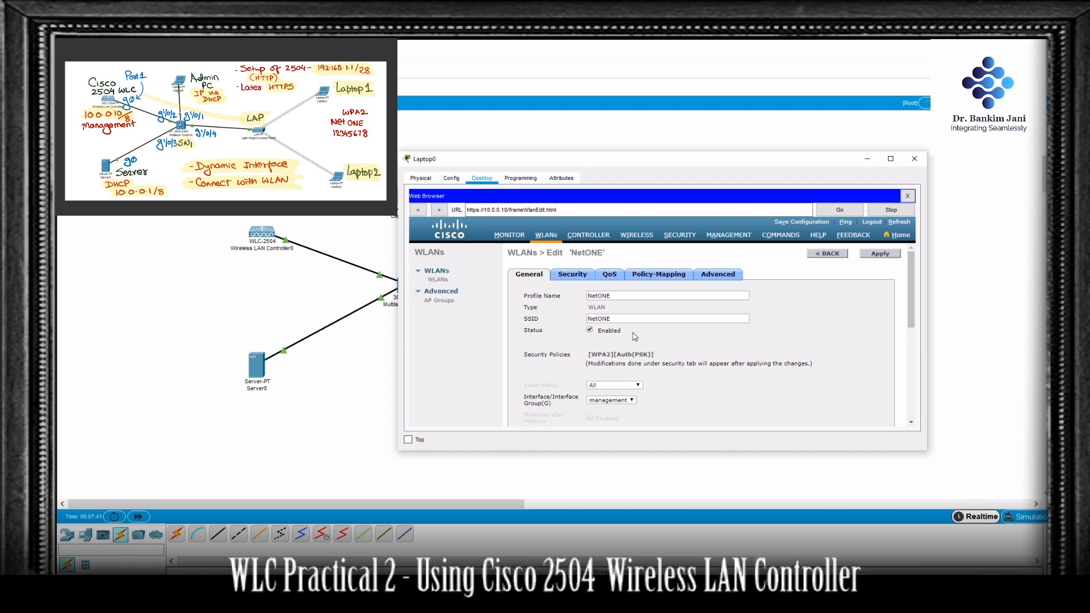
{"action": "scroll", "coordinate": [635, 337], "scroll_direction": "down", "scroll_amount": 3}
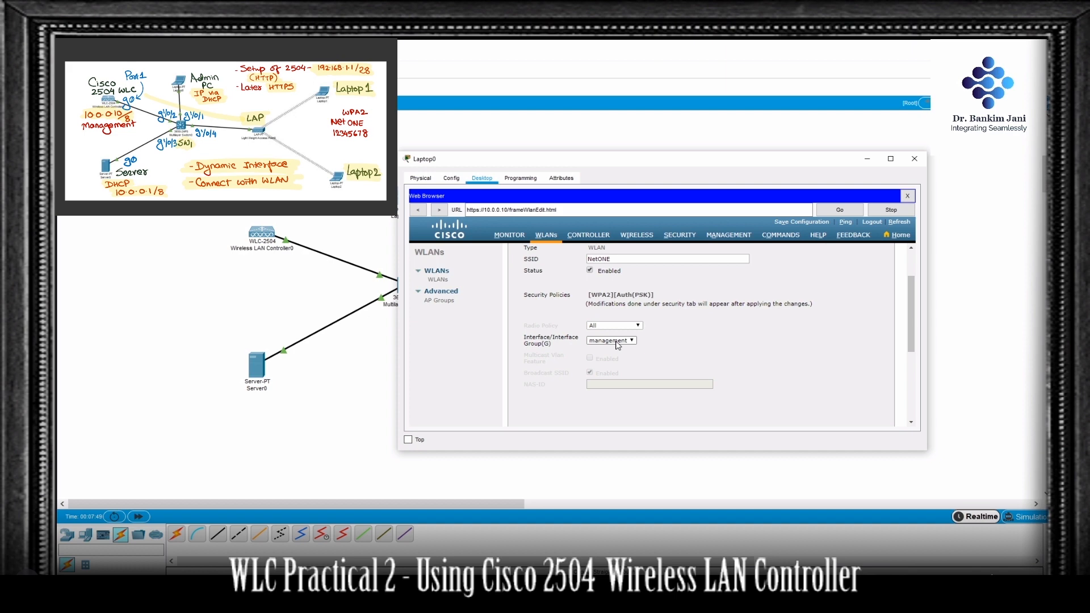
{"action": "scroll", "coordinate": [618, 346], "scroll_direction": "up", "scroll_amount": 3}
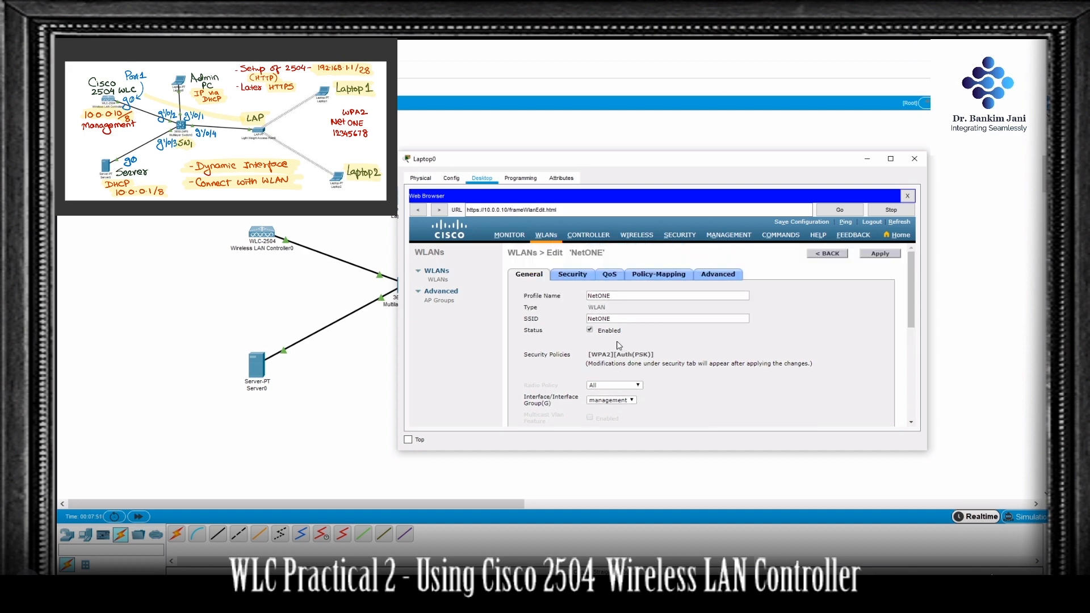
{"action": "left_click", "coordinate": [579, 277]}
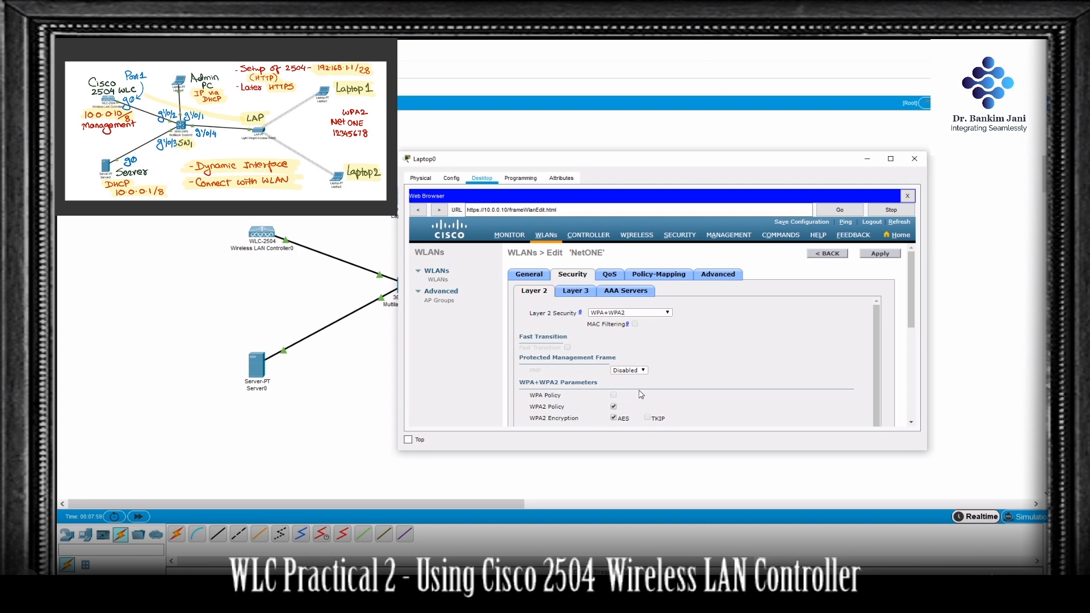
{"action": "scroll", "coordinate": [641, 394], "scroll_direction": "down", "scroll_amount": 3}
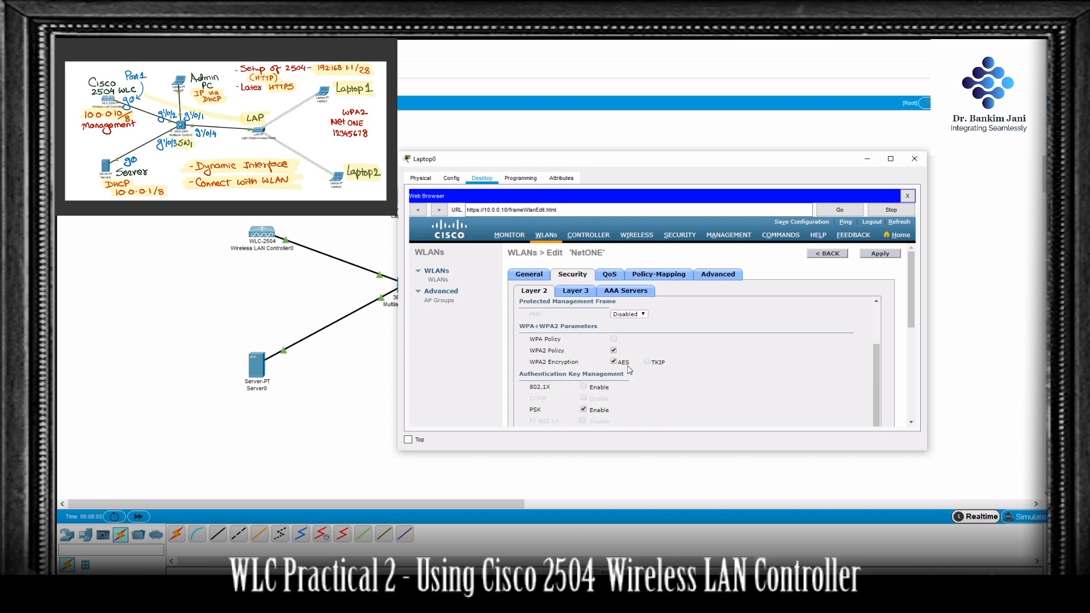
{"action": "scroll", "coordinate": [641, 371], "scroll_direction": "down", "scroll_amount": 5}
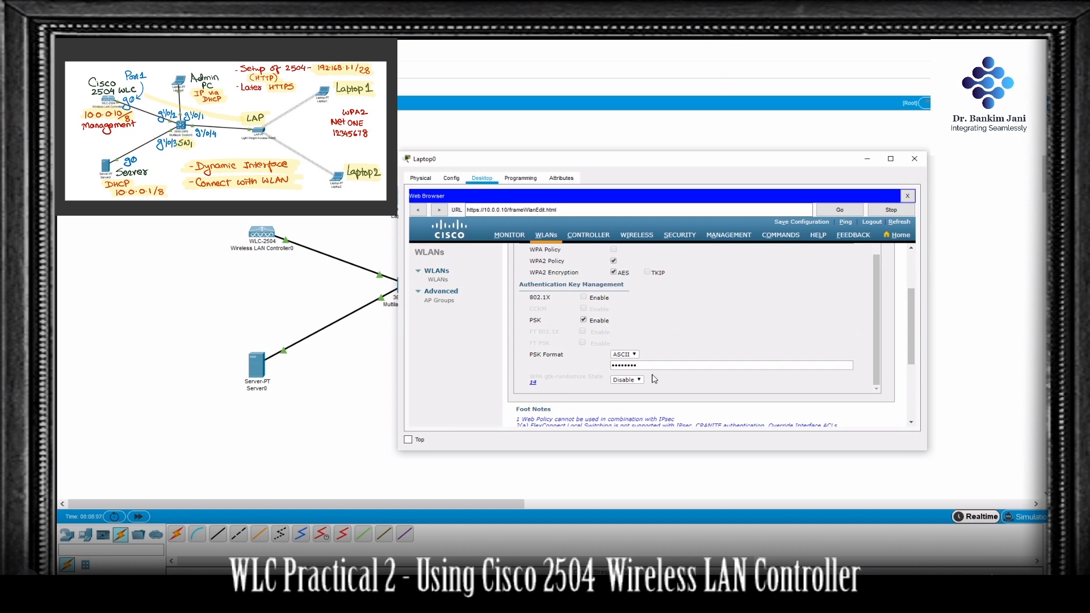
{"action": "scroll", "coordinate": [656, 378], "scroll_direction": "down", "scroll_amount": 5}
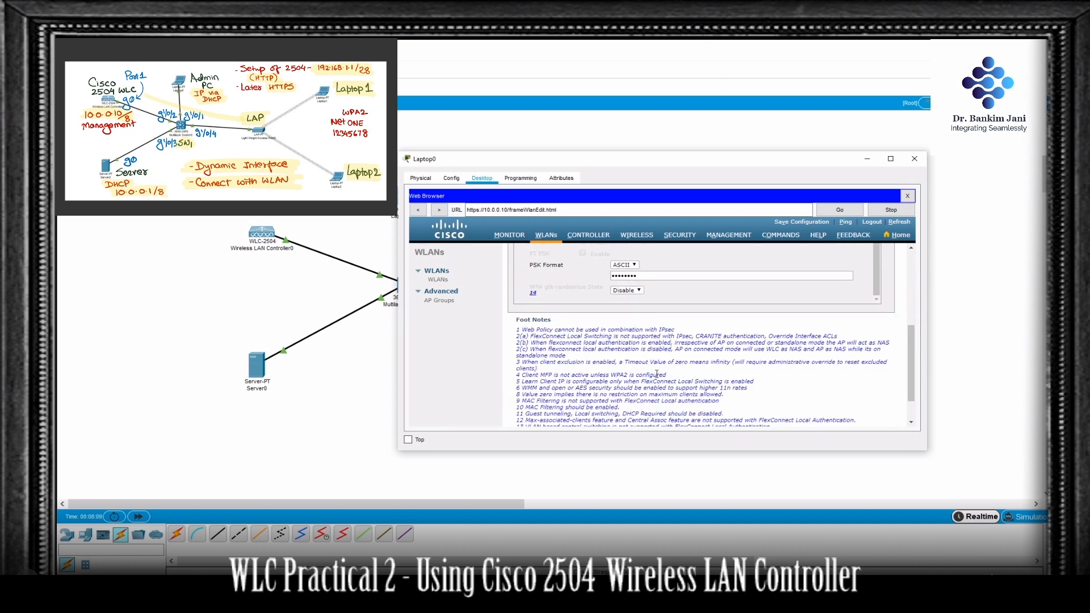
{"action": "scroll", "coordinate": [657, 375], "scroll_direction": "up", "scroll_amount": 10}
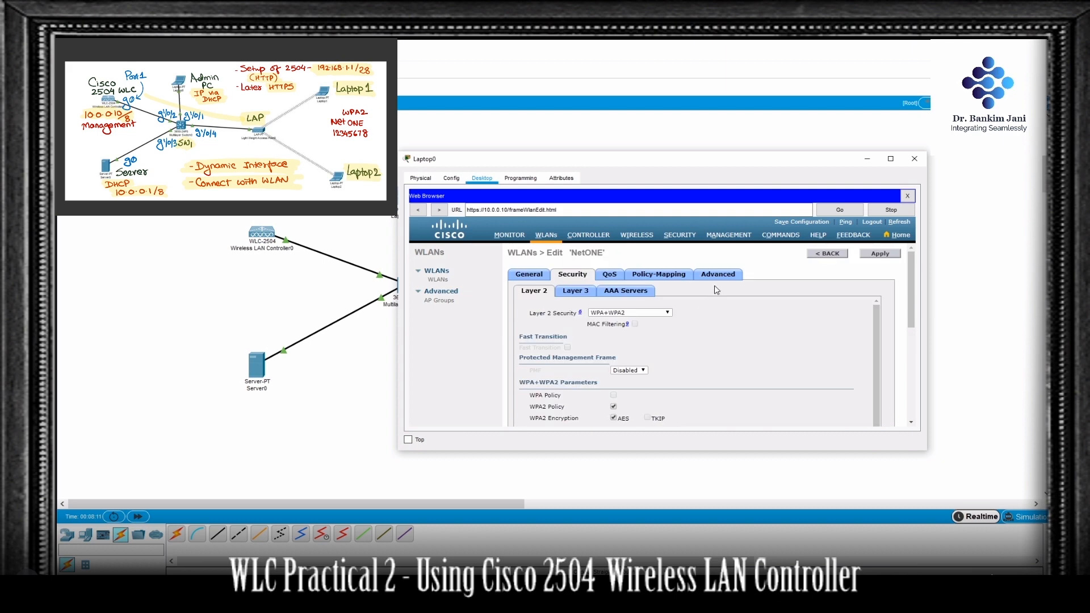
Step: Enable FlexConnect Local Switching and FlexConnect Local Auth in the NetONE WLAN's advanced settings, and apply the changes
{"action": "left_click", "coordinate": [721, 276]}
{"action": "scroll", "coordinate": [630, 335], "scroll_direction": "down", "scroll_amount": 3}
{"action": "scroll", "coordinate": [632, 335], "scroll_direction": "down", "scroll_amount": 10}
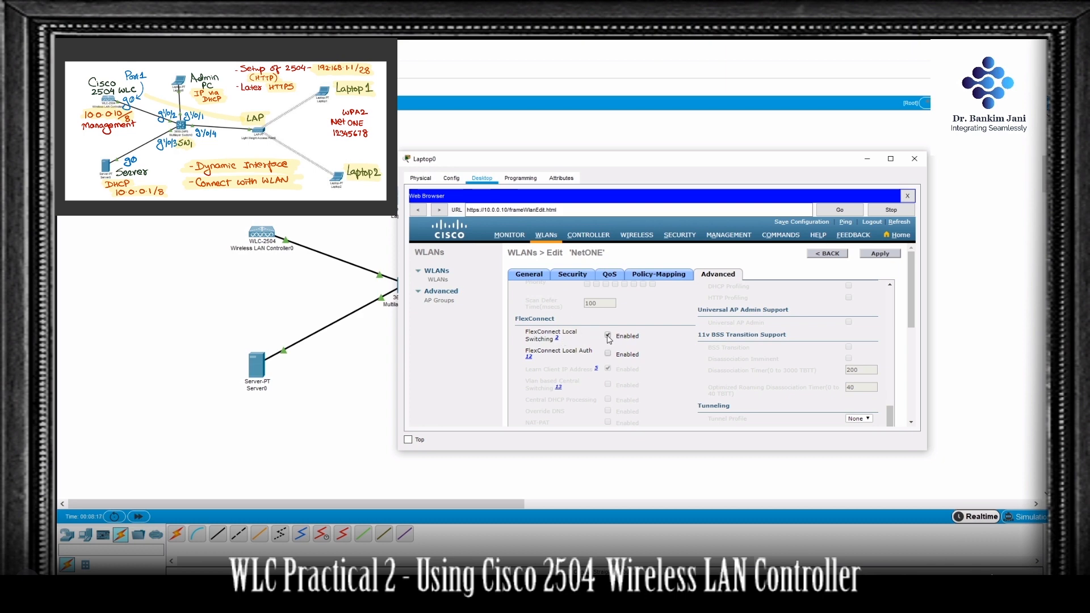
{"action": "left_click", "coordinate": [608, 355]}
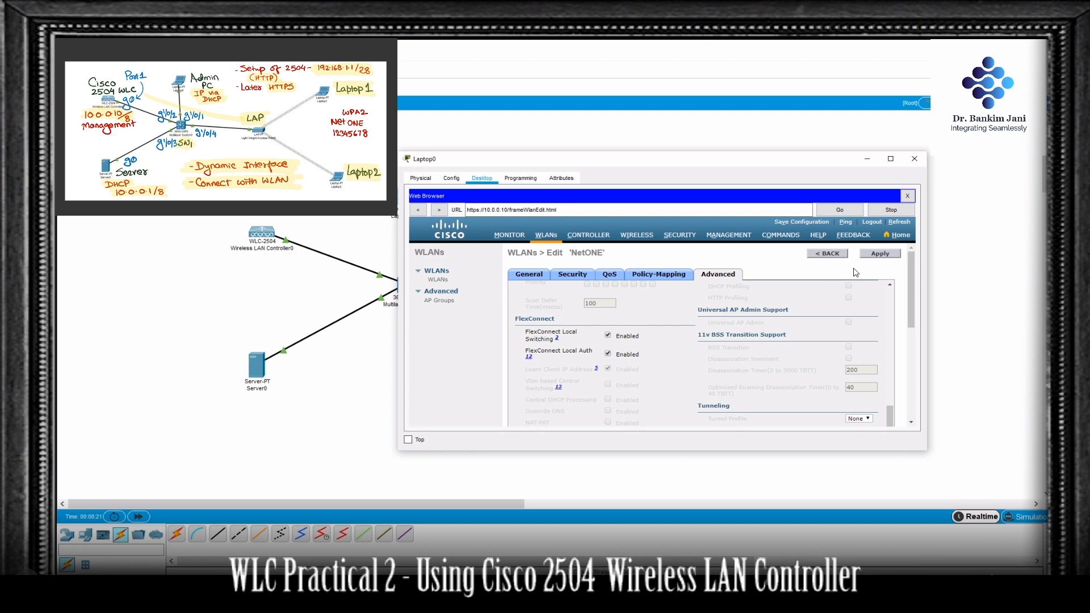
{"action": "left_click", "coordinate": [880, 255]}
{"action": "left_click", "coordinate": [708, 325]}
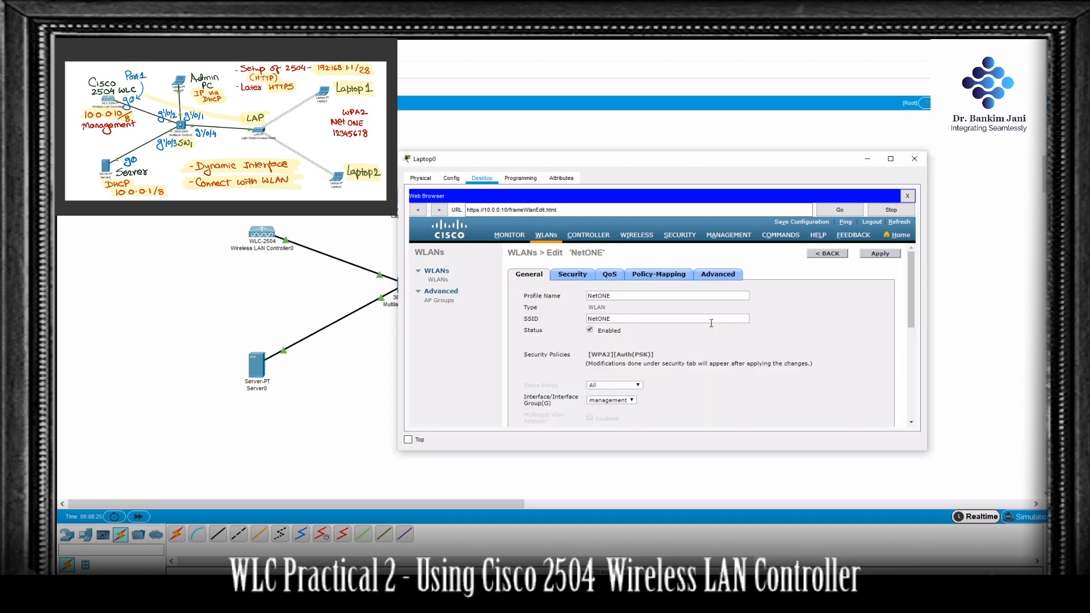
Step: Check the Access Point Summary on the controller's monitoring page, and return to the topology
{"action": "left_click", "coordinate": [509, 235]}
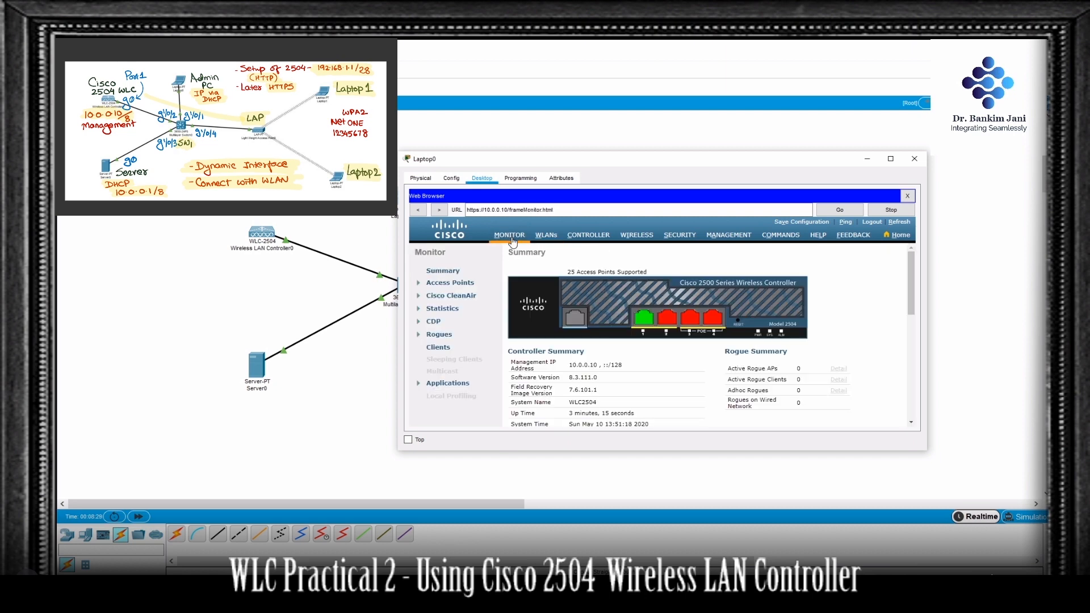
{"action": "scroll", "coordinate": [820, 346], "scroll_direction": "down", "scroll_amount": 5}
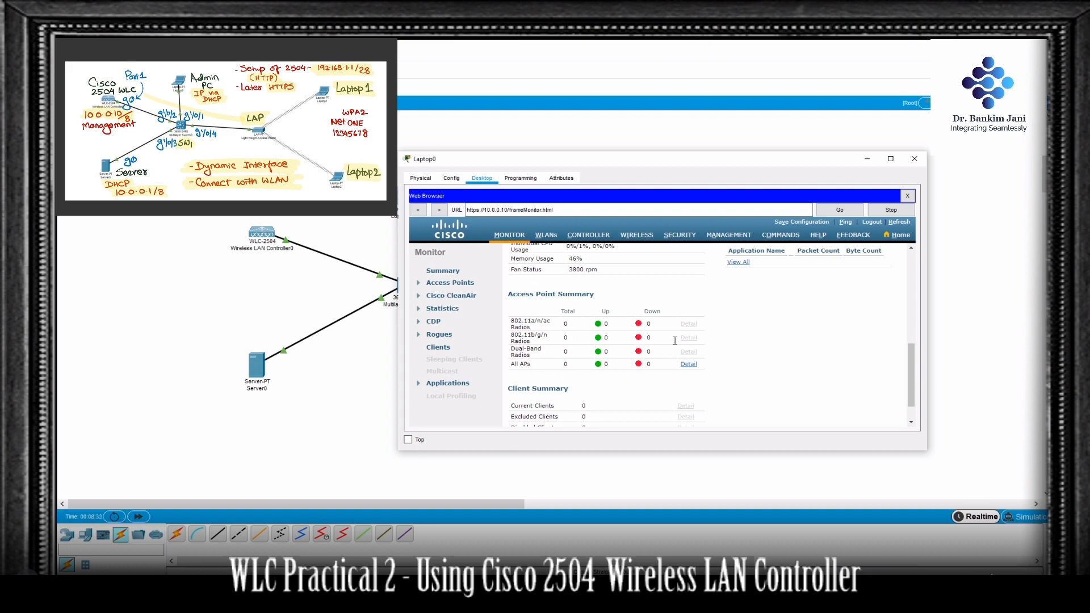
{"action": "left_click", "coordinate": [364, 390]}
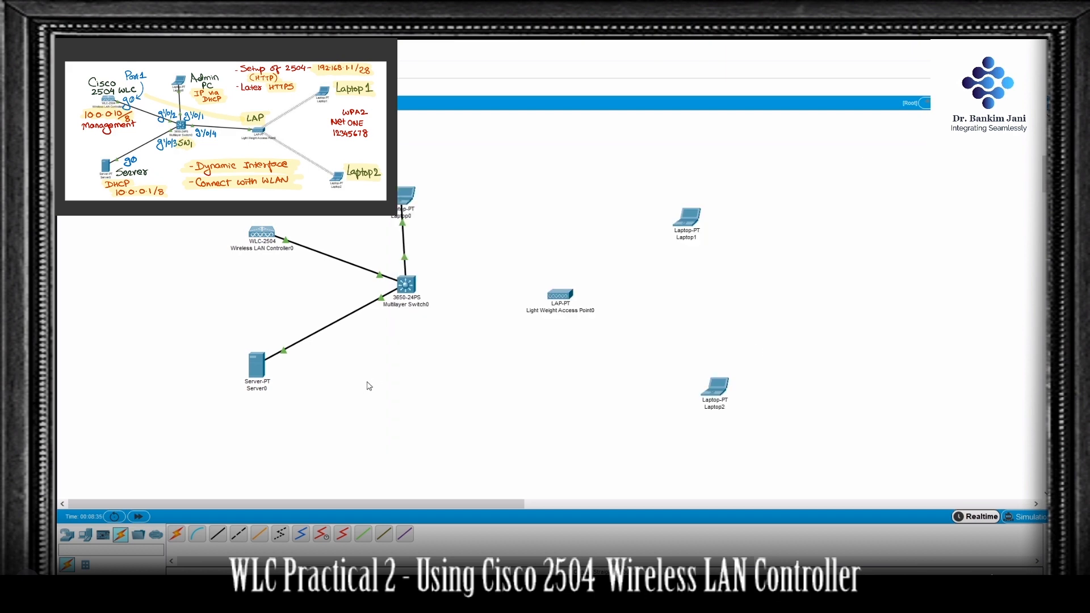
Step: Connect GigabitEthernet1/0/4 on Multilayer Switch0 to GigabitEthernet0 on Light Weight Access Point0 with a copper straight-through cable
{"action": "left_click", "coordinate": [221, 537]}
{"action": "left_click", "coordinate": [397, 284]}
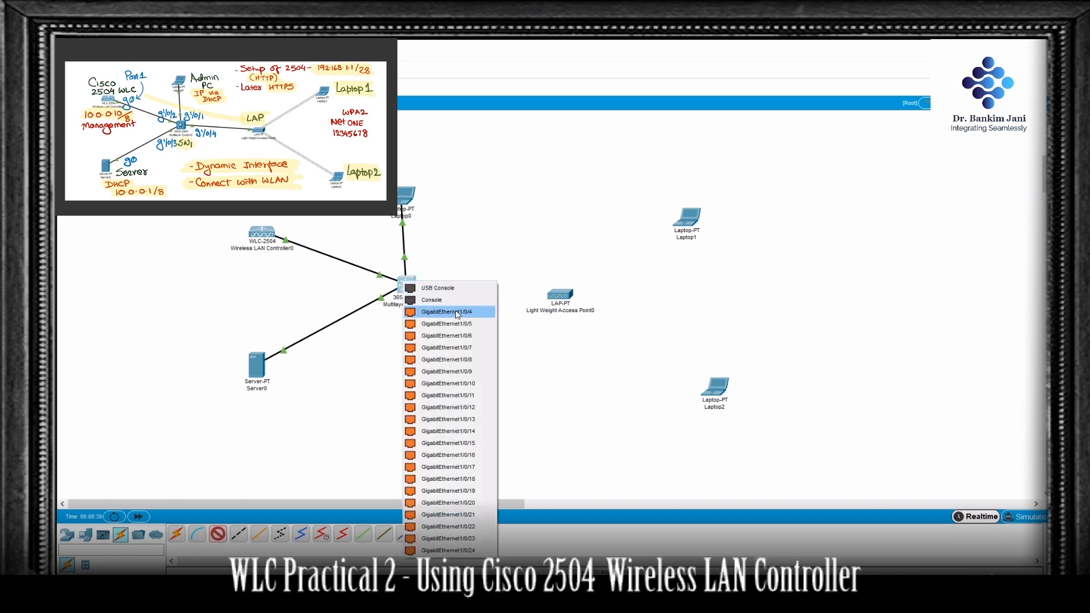
{"action": "left_click", "coordinate": [457, 314]}
{"action": "left_click", "coordinate": [551, 305]}
{"action": "left_click", "coordinate": [561, 296]}
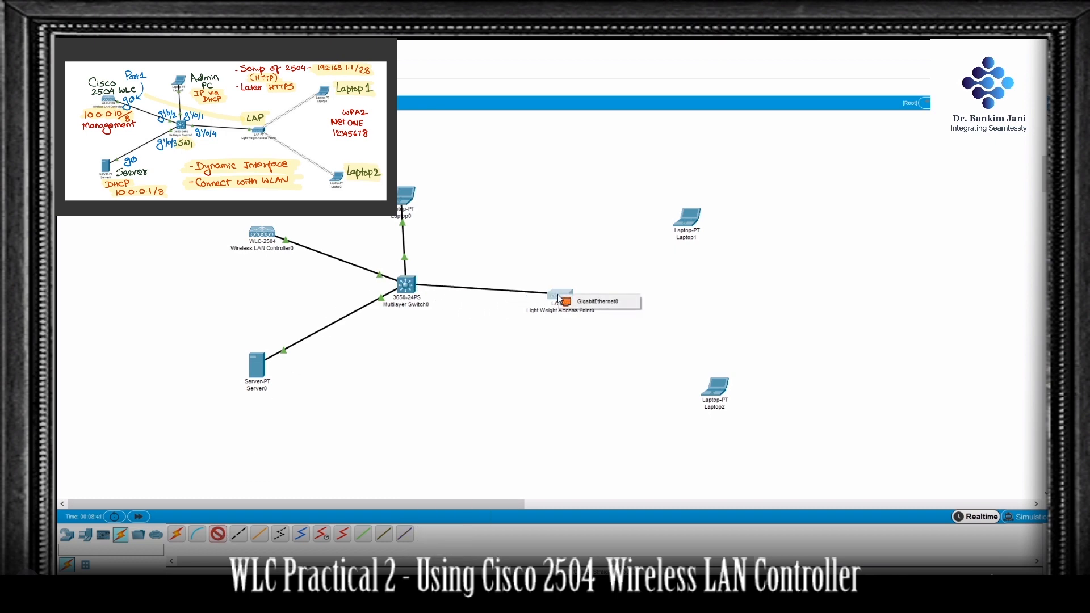
{"action": "left_click", "coordinate": [591, 303]}
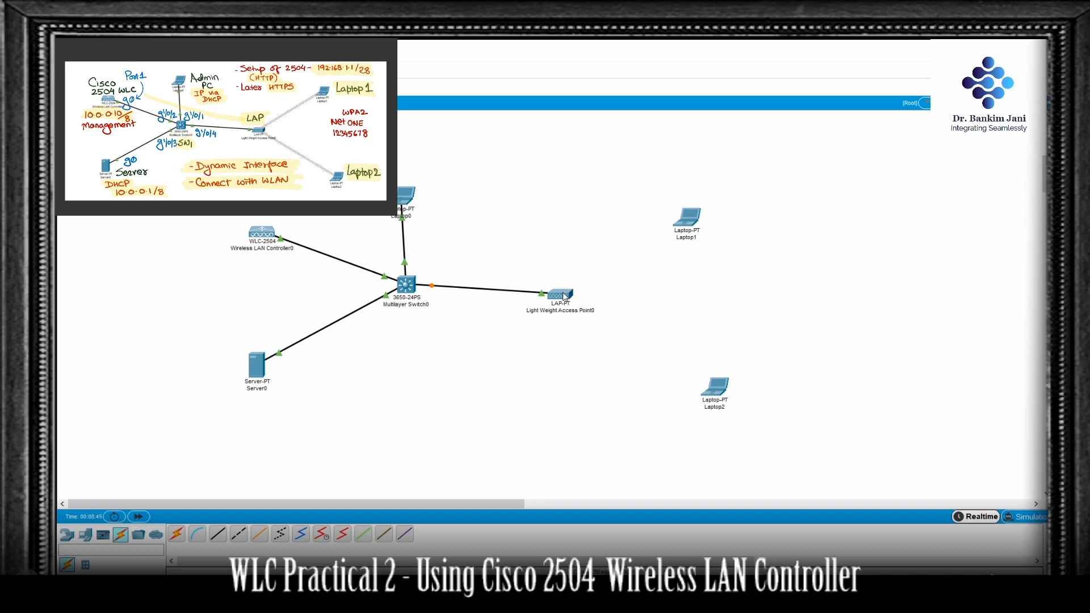
Step: Fast-forward the simulation time and check Light Weight Access Point0's IP address, CAPWAP status and provided WLANs
{"action": "mouse_move", "coordinate": [564, 297]}
{"action": "left_click", "coordinate": [139, 517]}
{"action": "mouse_move", "coordinate": [565, 297]}
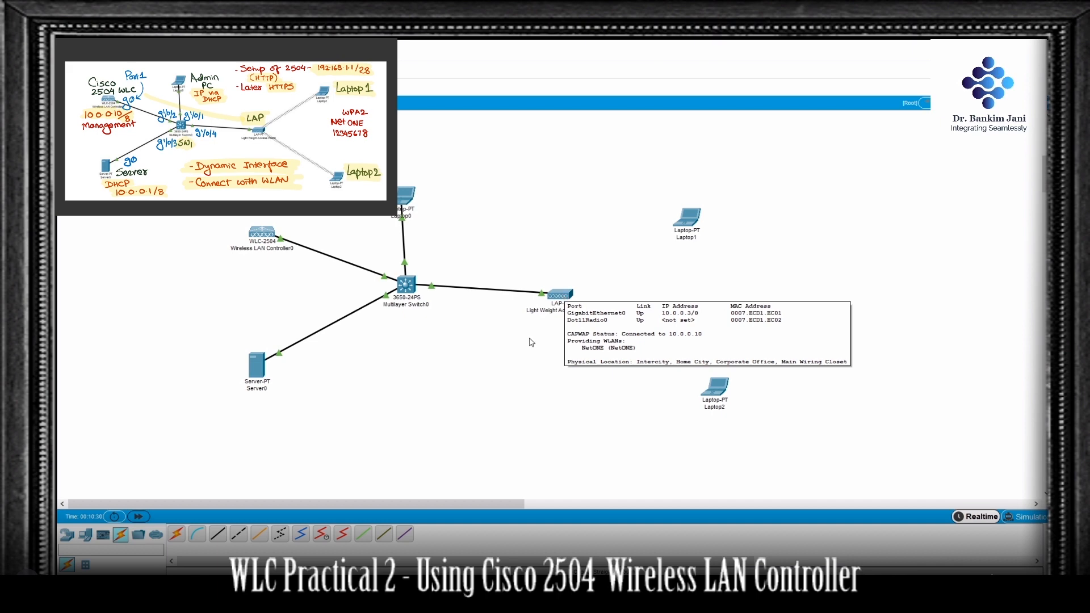
Step: Refresh the controller's monitoring page on Laptop0 and check the access point and client summaries
{"action": "left_click", "coordinate": [406, 197]}
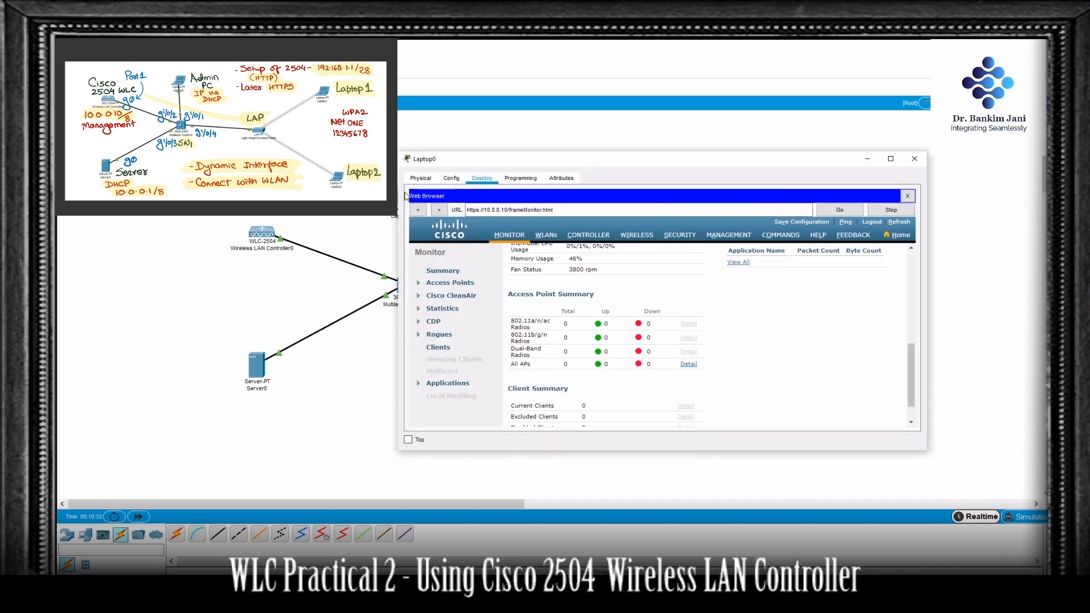
{"action": "left_click", "coordinate": [900, 222]}
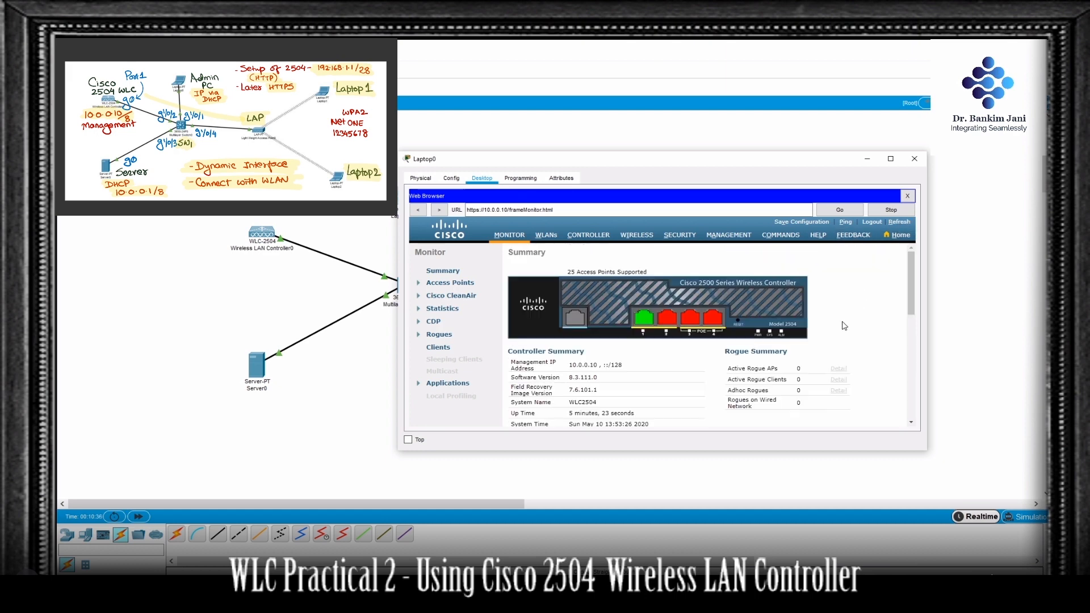
{"action": "scroll", "coordinate": [720, 338], "scroll_direction": "down", "scroll_amount": 4}
{"action": "scroll", "coordinate": [720, 339], "scroll_direction": "down", "scroll_amount": 2}
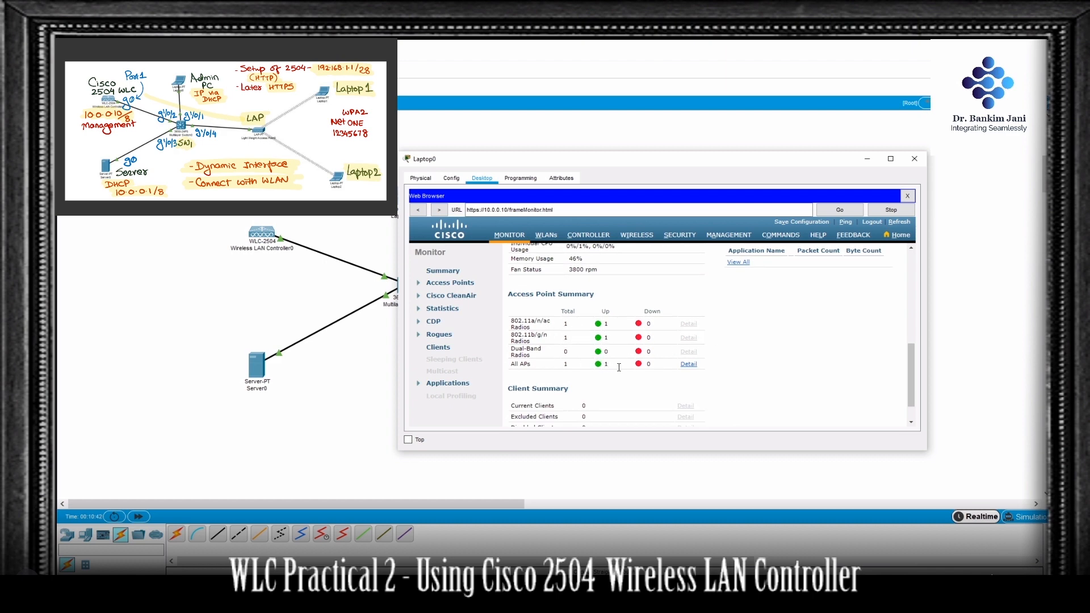
{"action": "scroll", "coordinate": [618, 367], "scroll_direction": "down", "scroll_amount": 2}
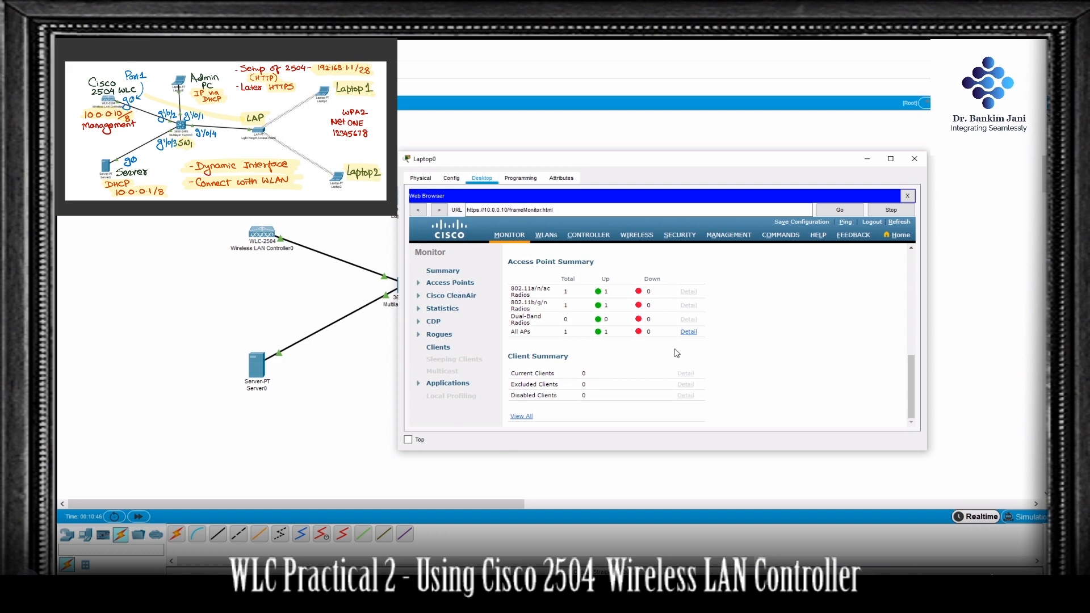
{"action": "left_click", "coordinate": [949, 315]}
Step: Power off Laptop1, replace its Ethernet module with the WPC300N wireless module, and power it back on
{"action": "left_click", "coordinate": [689, 225]}
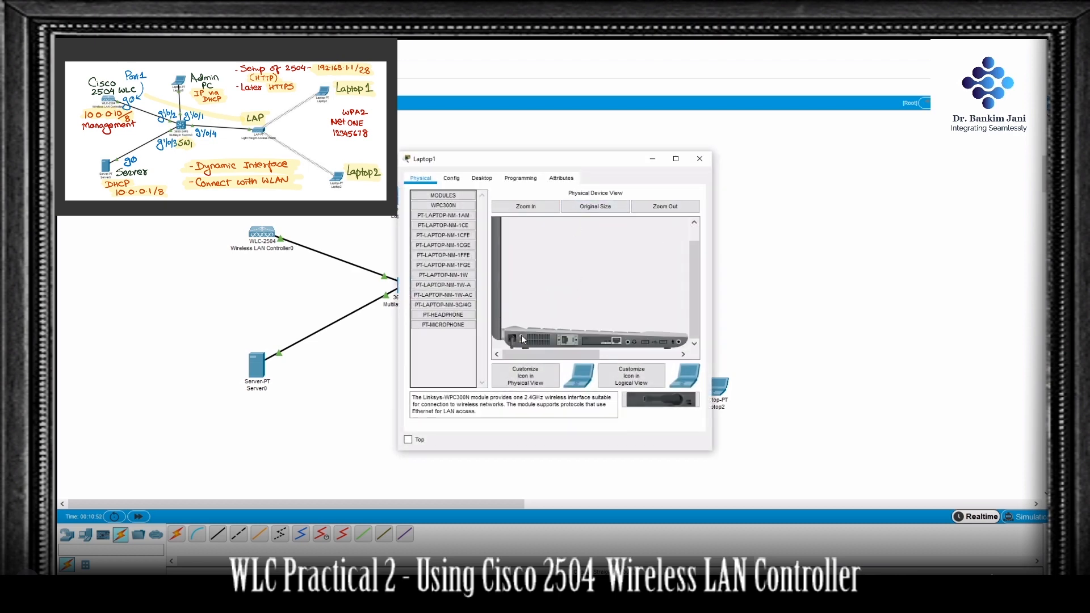
{"action": "left_click_drag", "start_coordinate": [514, 339], "coordinate": [448, 345]}
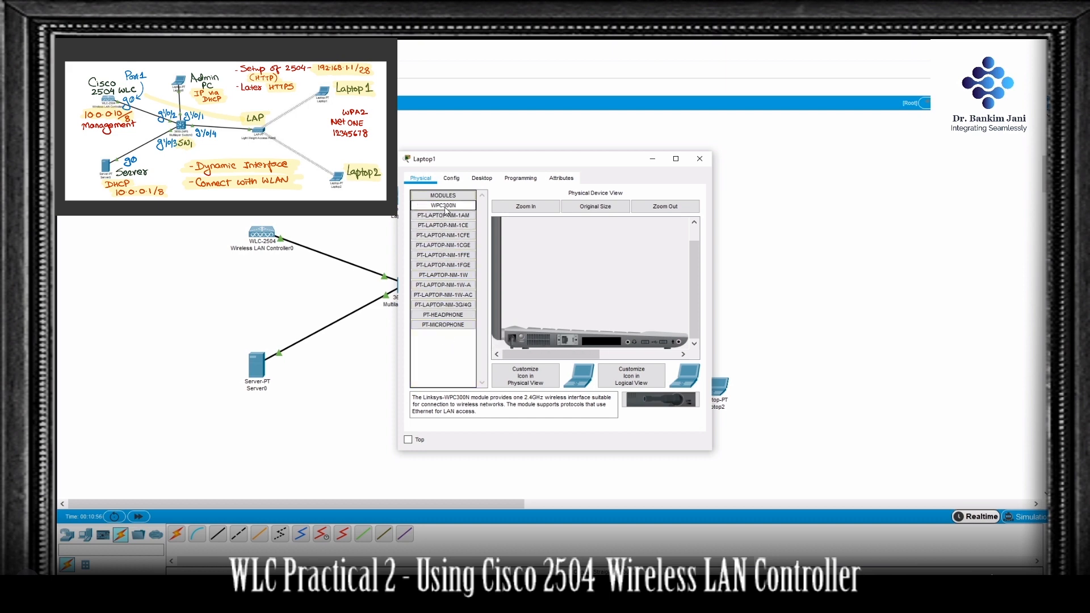
{"action": "left_click_drag", "start_coordinate": [449, 207], "coordinate": [601, 341]}
{"action": "left_click", "coordinate": [520, 335]}
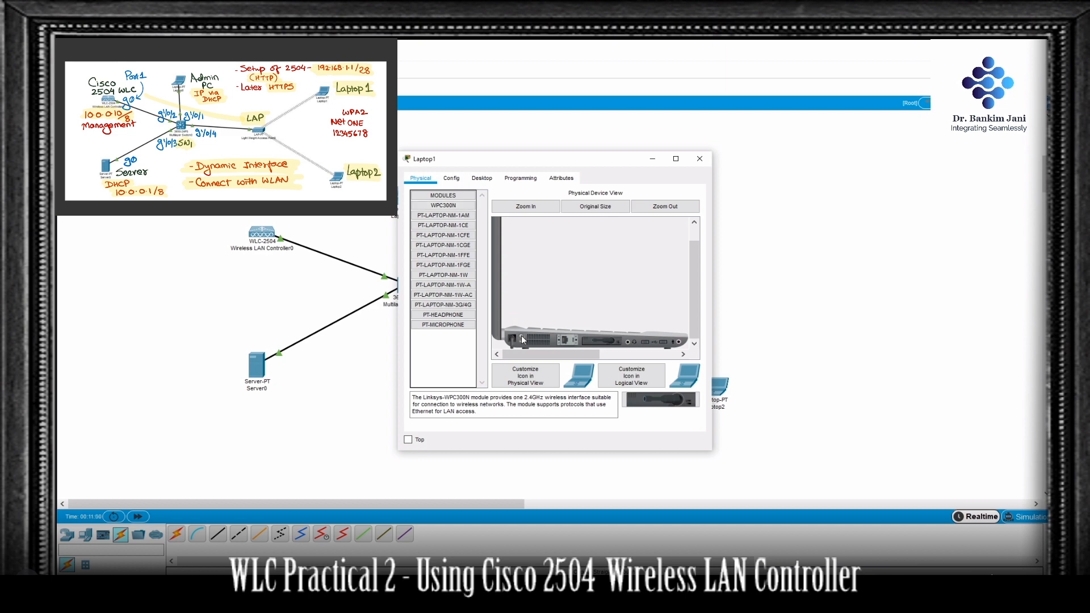
{"action": "left_click", "coordinate": [758, 293]}
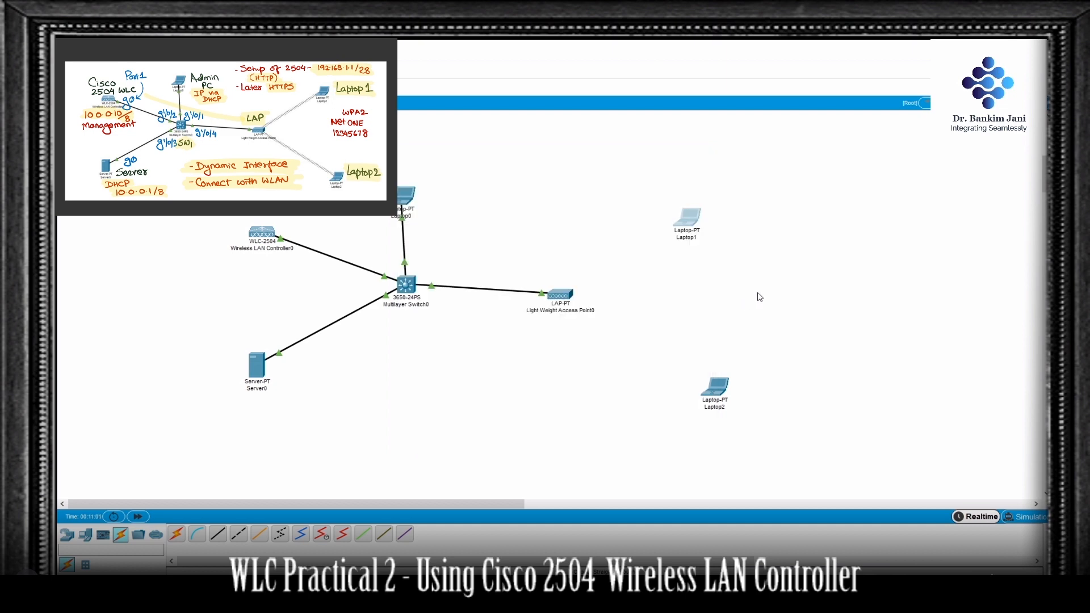
Step: Swap Laptop2's Ethernet module for the WPC300N wireless module with the laptop powered off, and power it on again
{"action": "left_click", "coordinate": [716, 388]}
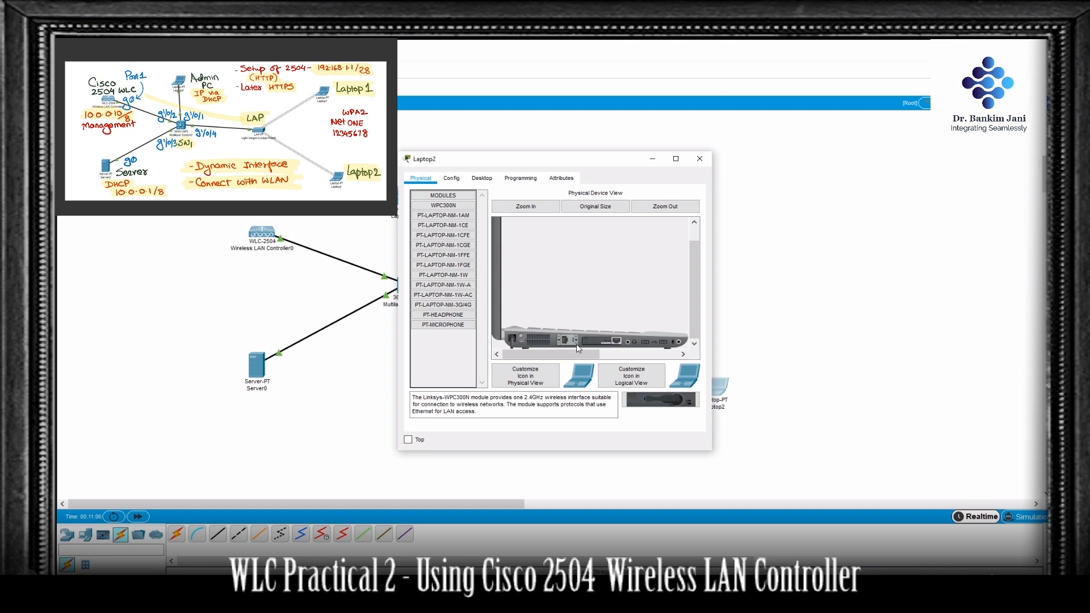
{"action": "left_click_drag", "start_coordinate": [605, 343], "coordinate": [440, 358]}
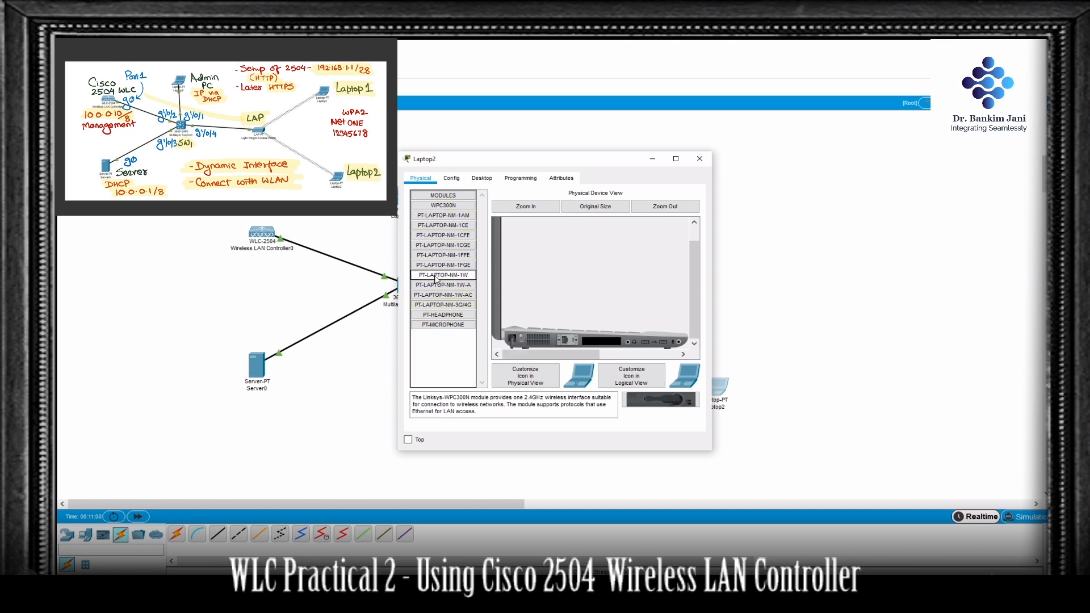
{"action": "left_click_drag", "start_coordinate": [440, 207], "coordinate": [600, 347]}
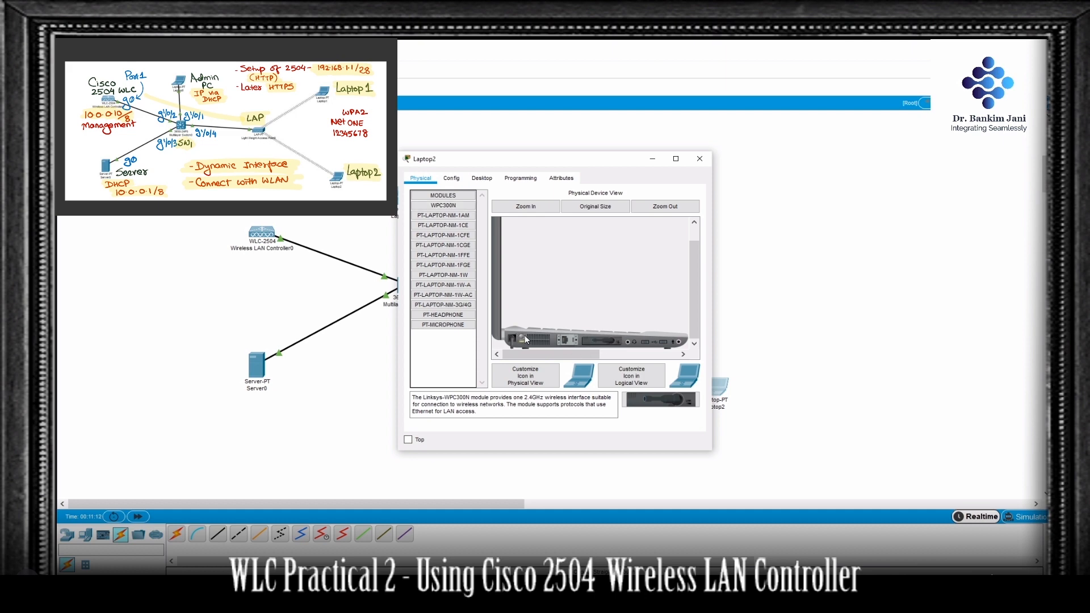
{"action": "left_click", "coordinate": [769, 291]}
Step: Open the PC Wireless utility on Laptop1 and refresh its list of available wireless networks
{"action": "left_click", "coordinate": [686, 224]}
{"action": "left_click", "coordinate": [483, 180]}
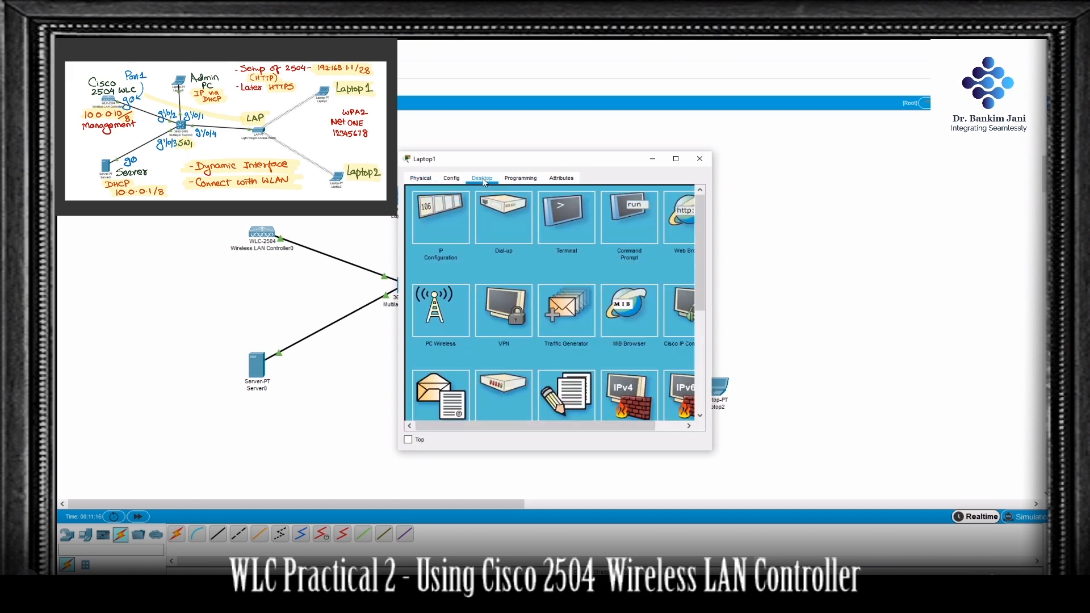
{"action": "left_click", "coordinate": [446, 307]}
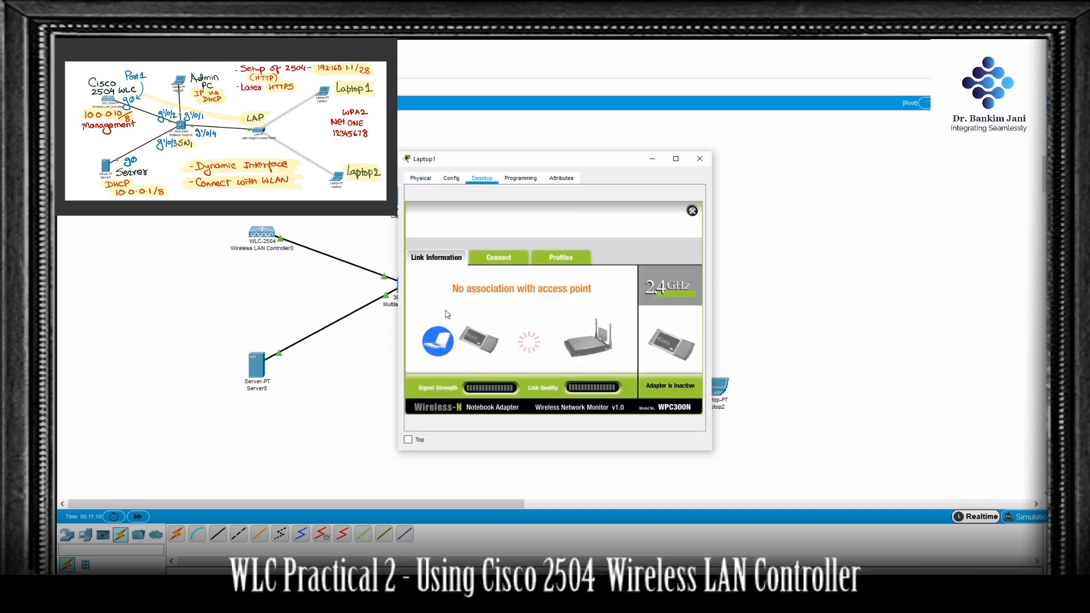
{"action": "left_click", "coordinate": [507, 262]}
{"action": "left_click", "coordinate": [556, 364]}
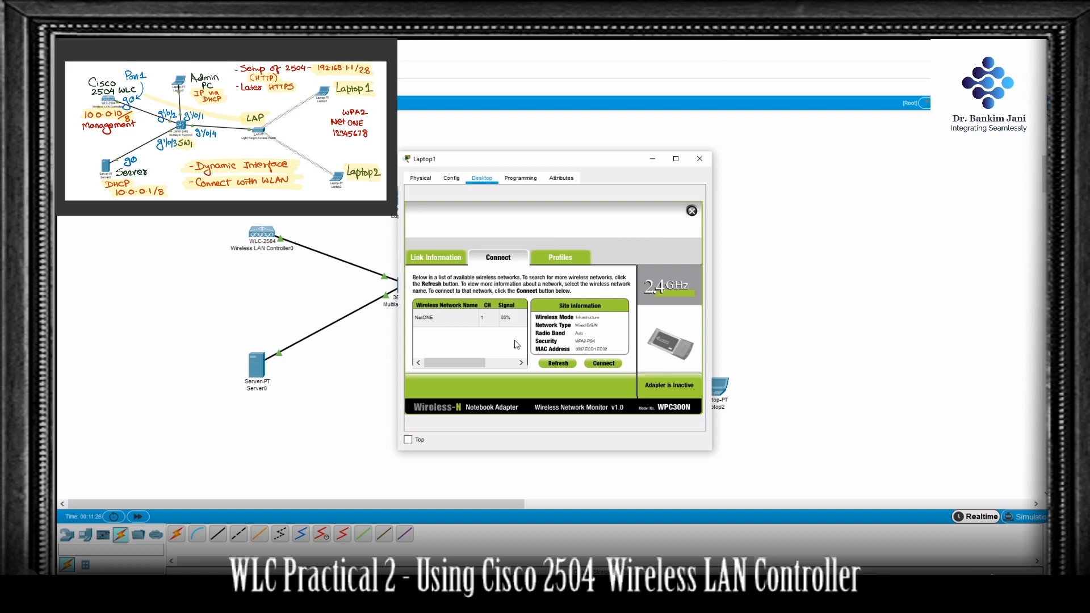
Step: Connect Laptop1 to the NetONE wireless network by entering the WPA2-Personal pre-shared key
{"action": "left_click", "coordinate": [460, 325]}
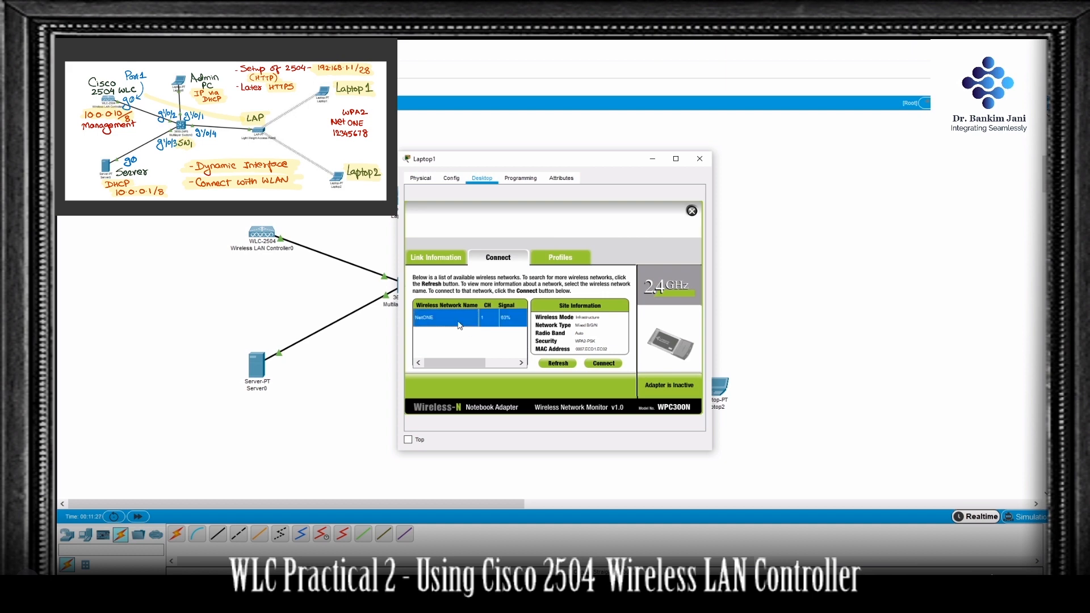
{"action": "left_click", "coordinate": [611, 365]}
{"action": "left_click", "coordinate": [486, 319]}
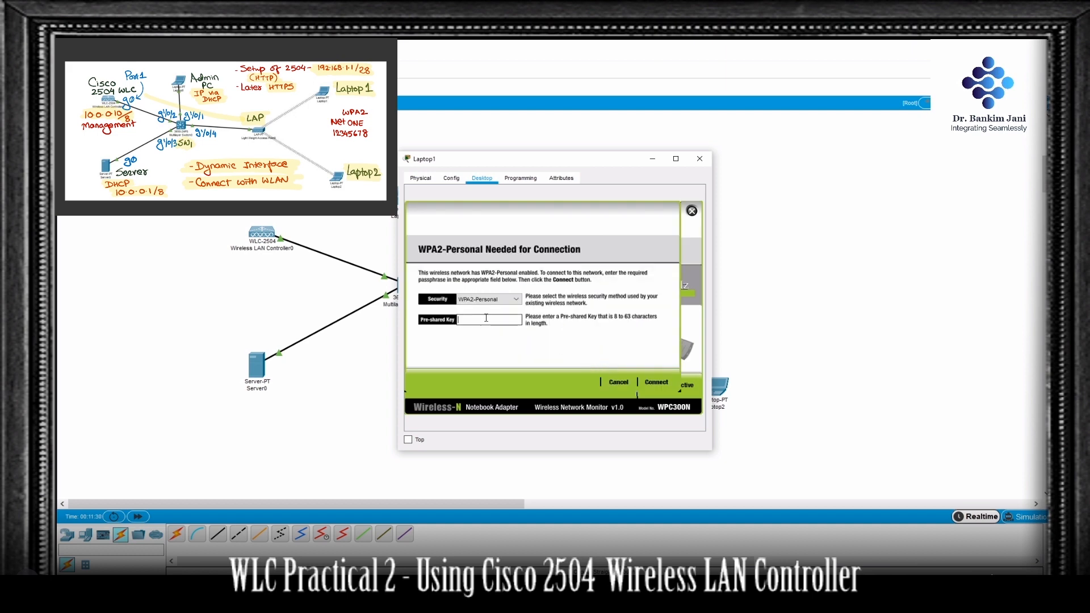
{"action": "type", "text": "12345678"}
{"action": "left_click", "coordinate": [653, 385]}
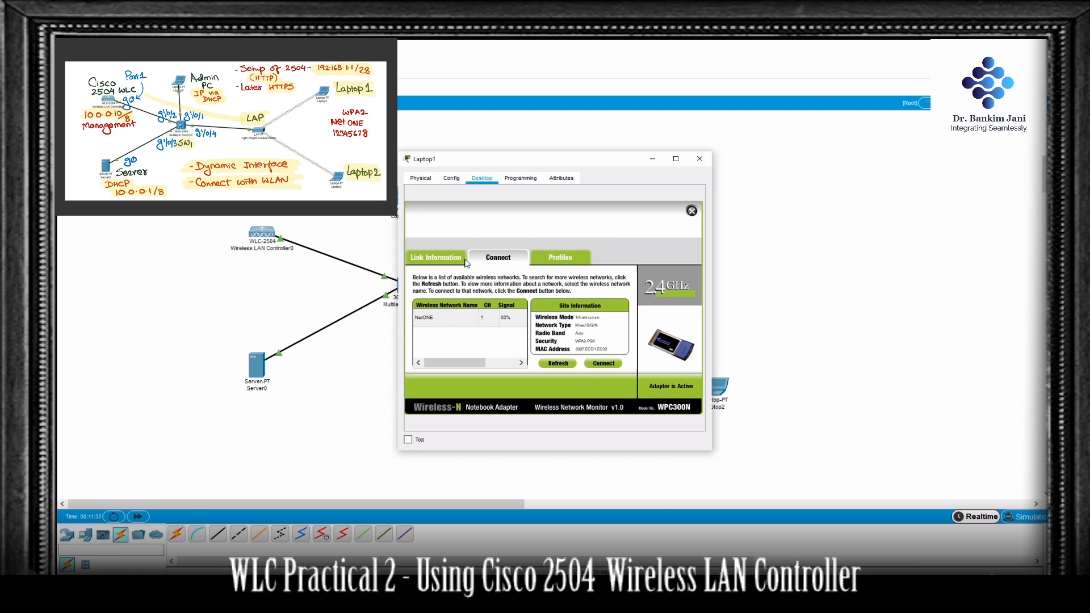
Step: Check Laptop1's detailed wireless link information, including its IP address, and close the laptop's window
{"action": "left_click", "coordinate": [446, 263]}
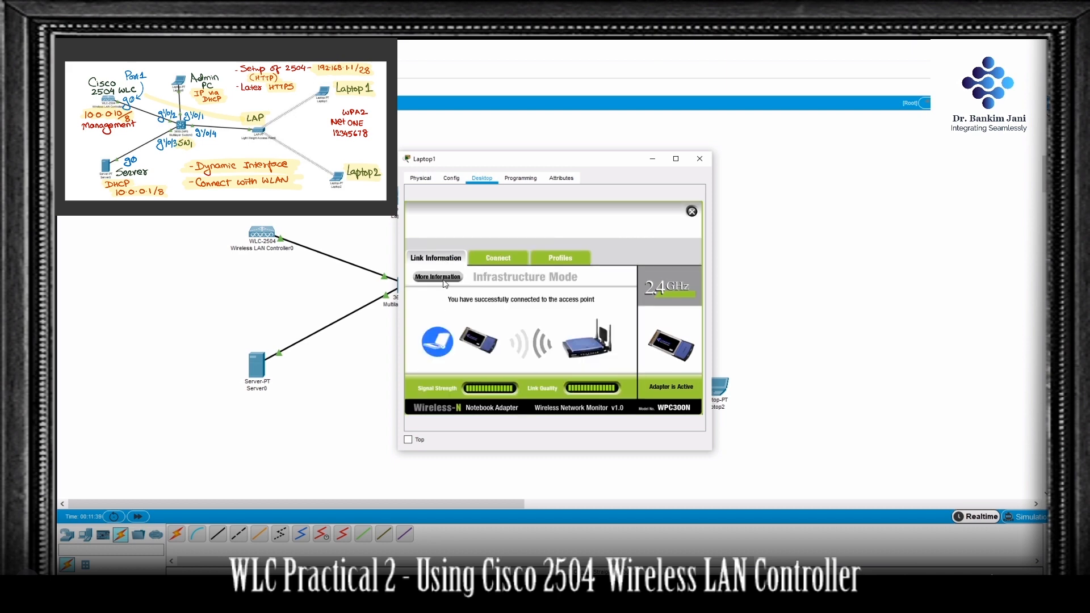
{"action": "left_click", "coordinate": [438, 278]}
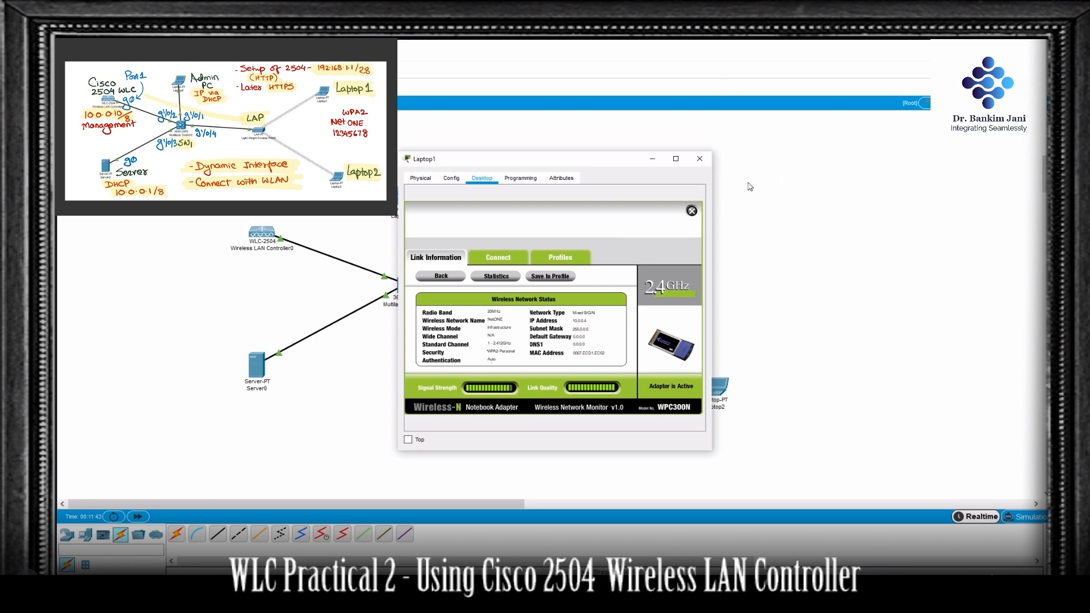
{"action": "key", "text": "alt+F4"}
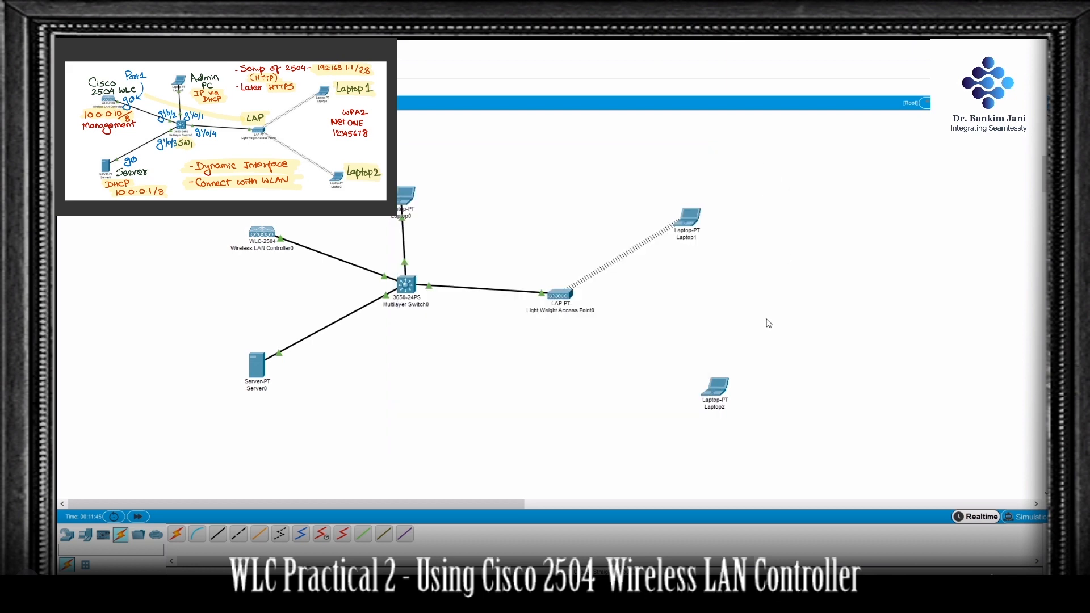
Step: Open the PC Wireless utility on Laptop2 and refresh its list of available wireless networks
{"action": "left_click", "coordinate": [720, 389]}
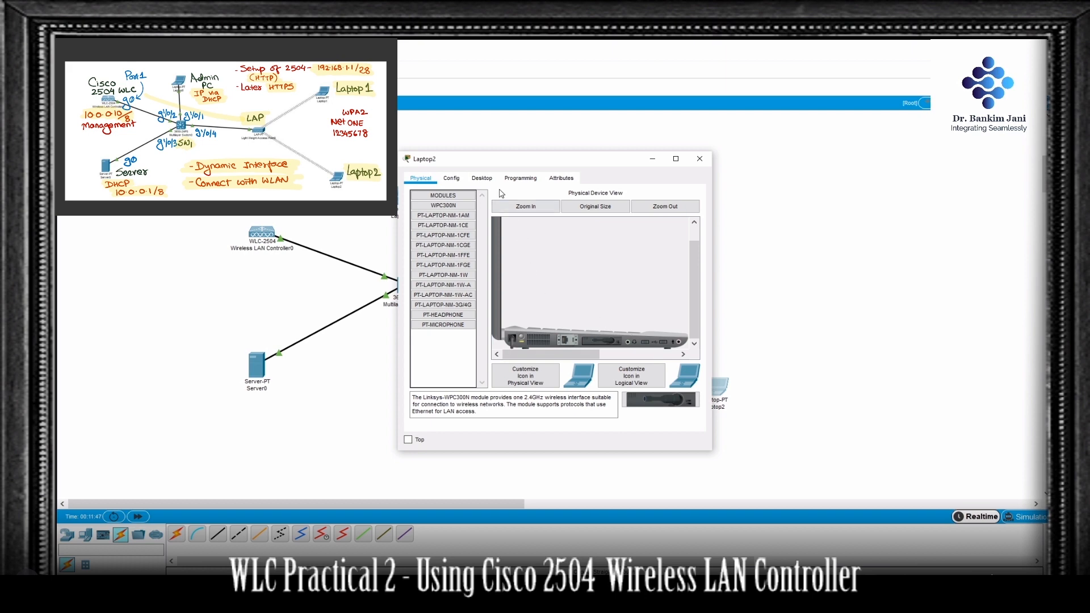
{"action": "left_click", "coordinate": [482, 179]}
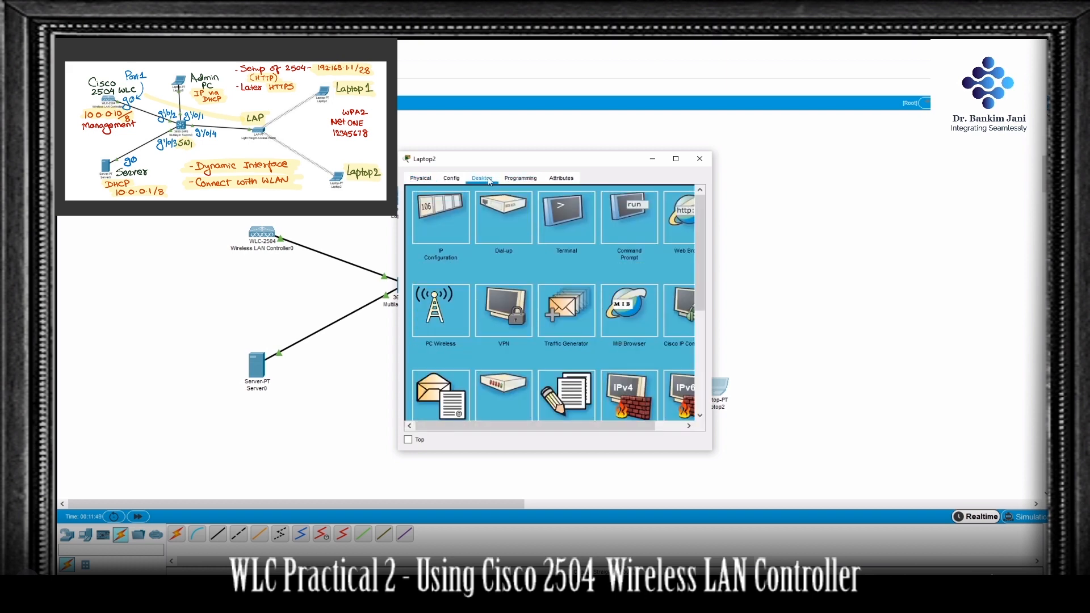
{"action": "left_click", "coordinate": [454, 318]}
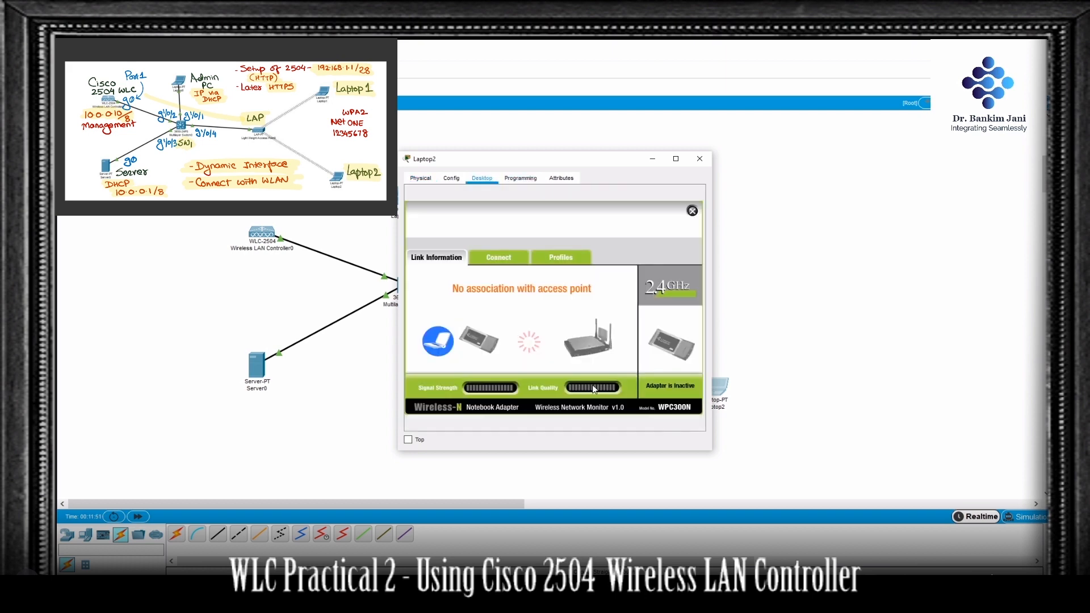
{"action": "left_click", "coordinate": [511, 260]}
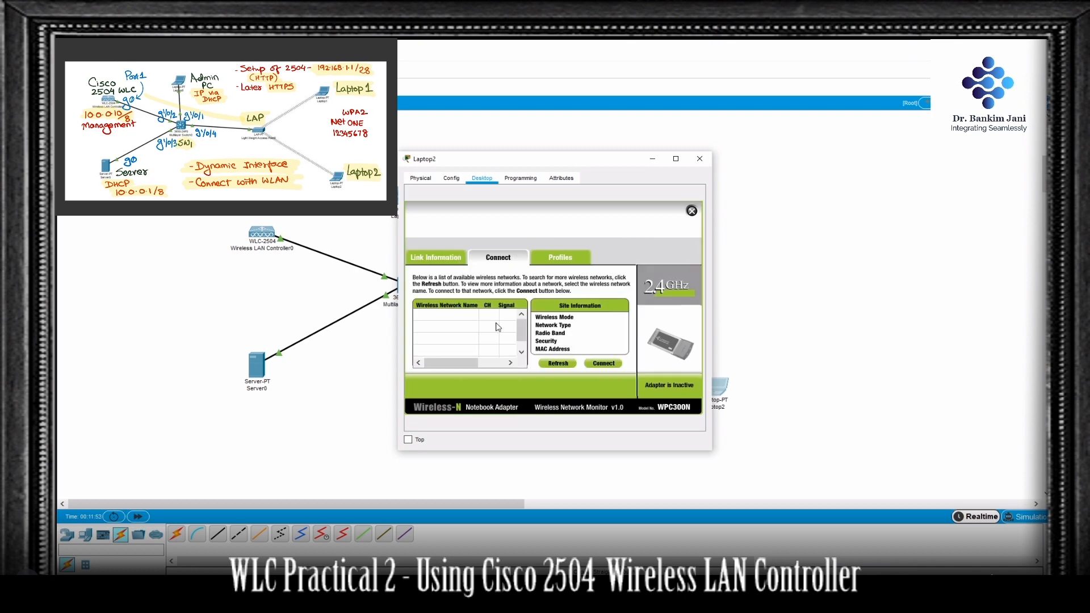
{"action": "left_click", "coordinate": [553, 364]}
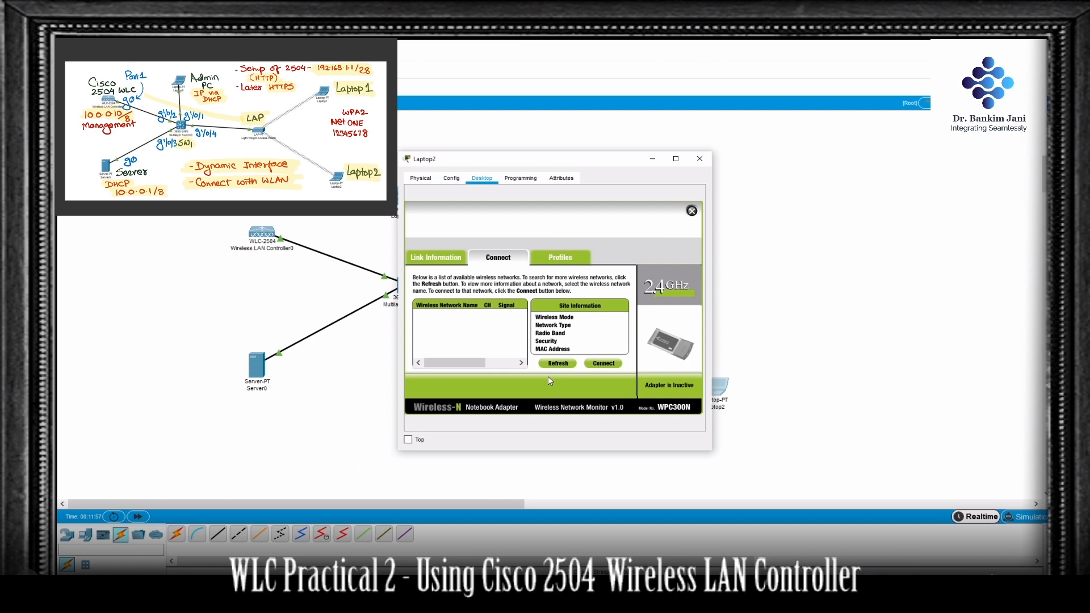
Step: Join Laptop2 to the NetONE wireless network with the WPA2-Personal pre-shared key
{"action": "left_click", "coordinate": [476, 322]}
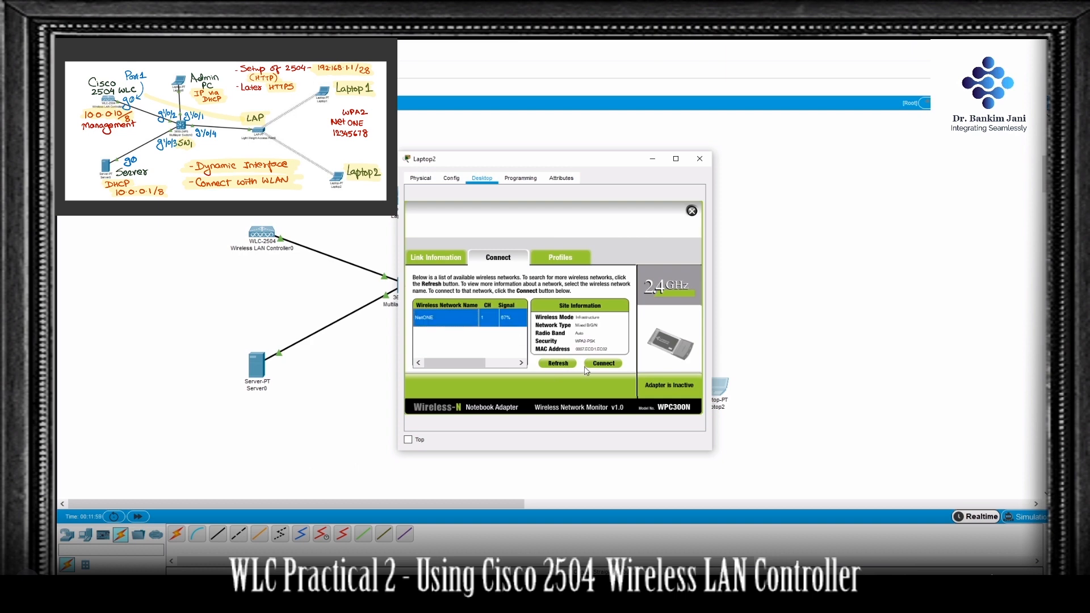
{"action": "left_click", "coordinate": [605, 364]}
{"action": "left_click", "coordinate": [500, 322]}
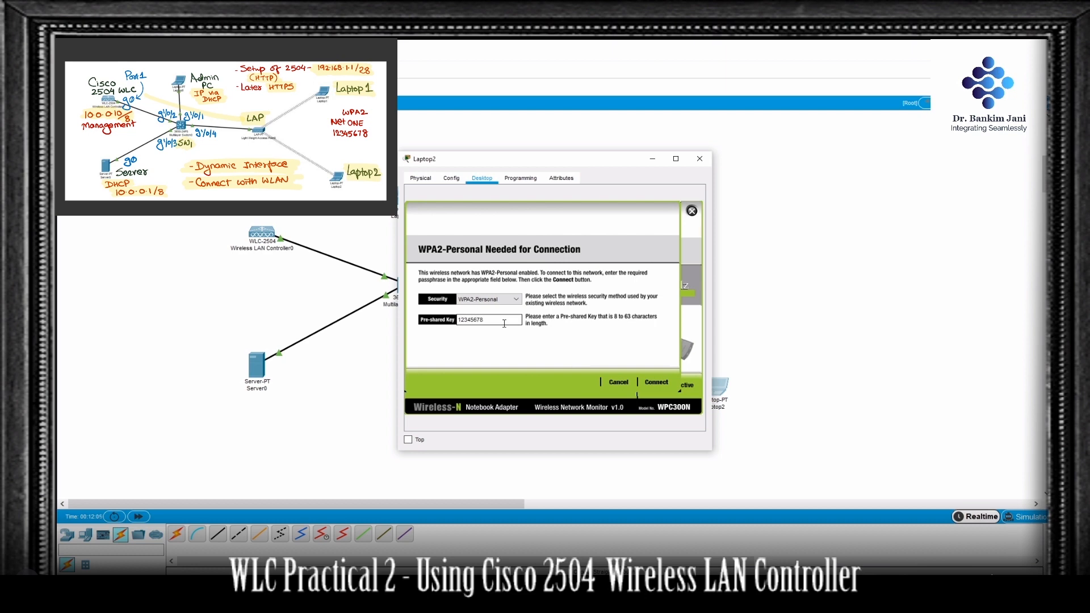
{"action": "left_click", "coordinate": [658, 383]}
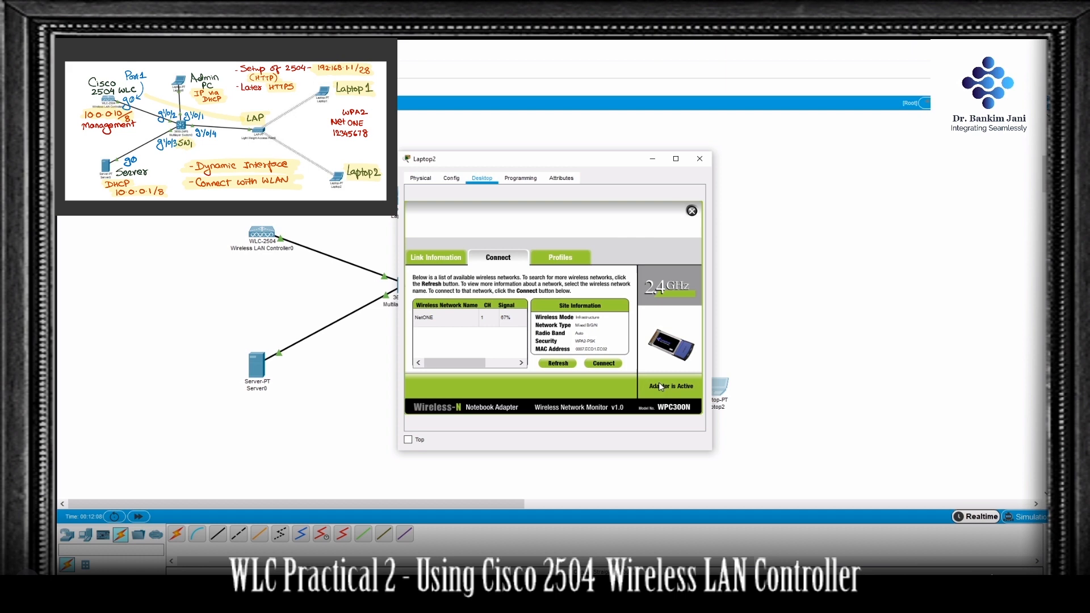
Step: Check Laptop2's detailed wireless network status and close the laptop's window
{"action": "left_click", "coordinate": [450, 259]}
{"action": "left_click", "coordinate": [449, 276]}
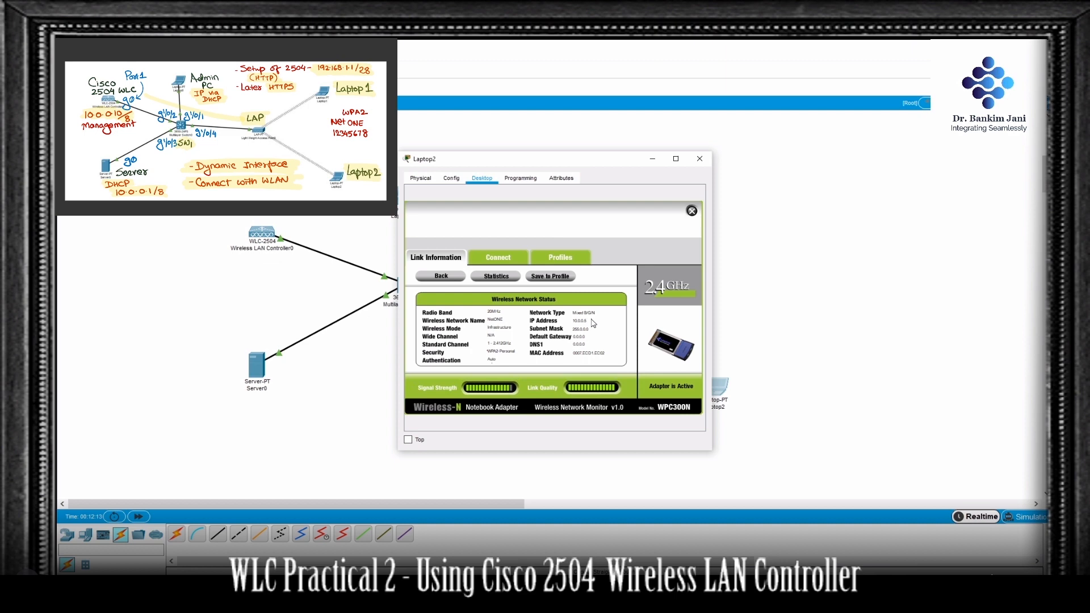
{"action": "left_click", "coordinate": [699, 158]}
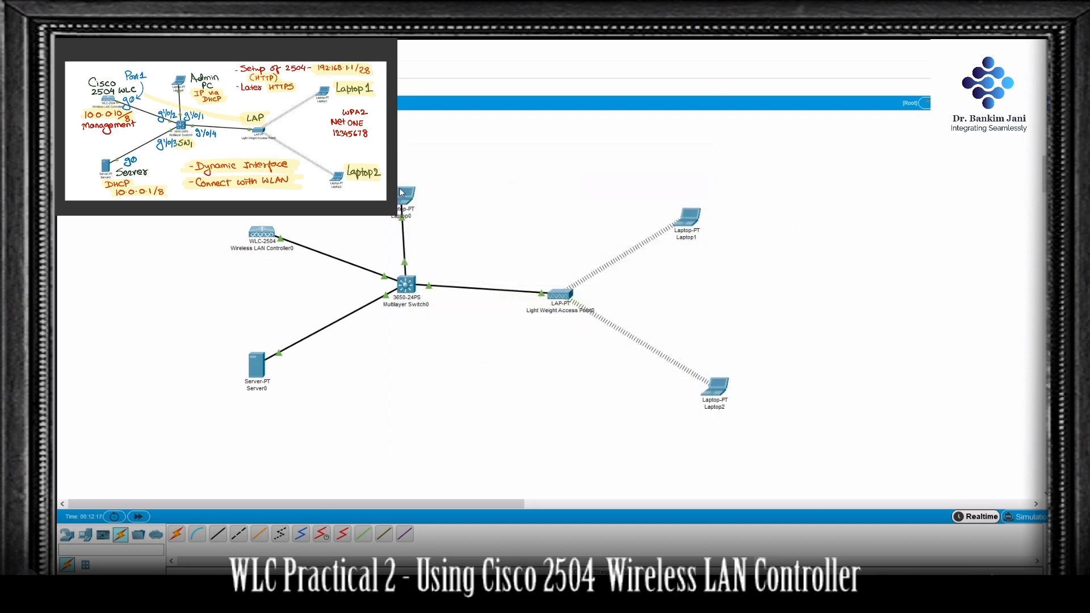
Step: Refresh the controller's monitoring page on Laptop0 and check the number of current clients in the client summary
{"action": "left_click", "coordinate": [406, 194]}
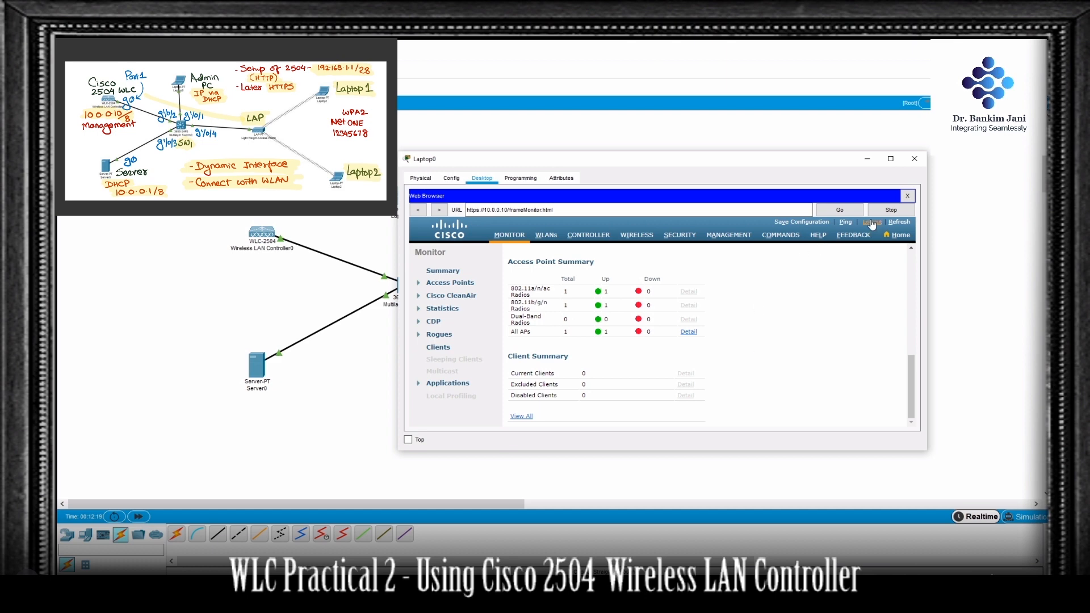
{"action": "scroll", "coordinate": [775, 342], "scroll_direction": "up", "scroll_amount": 5}
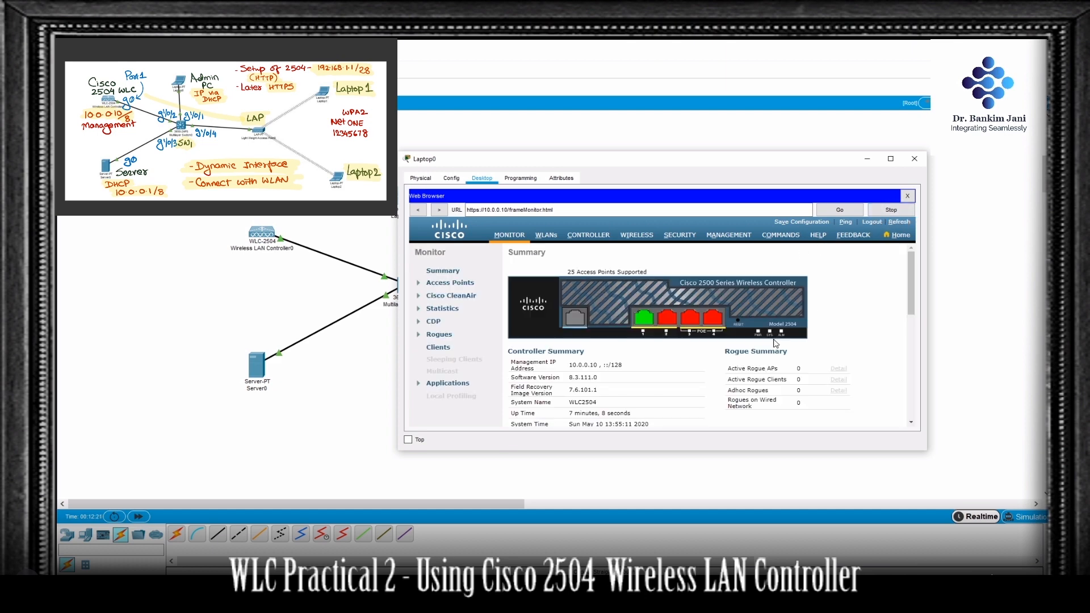
{"action": "scroll", "coordinate": [639, 366], "scroll_direction": "down", "scroll_amount": 5}
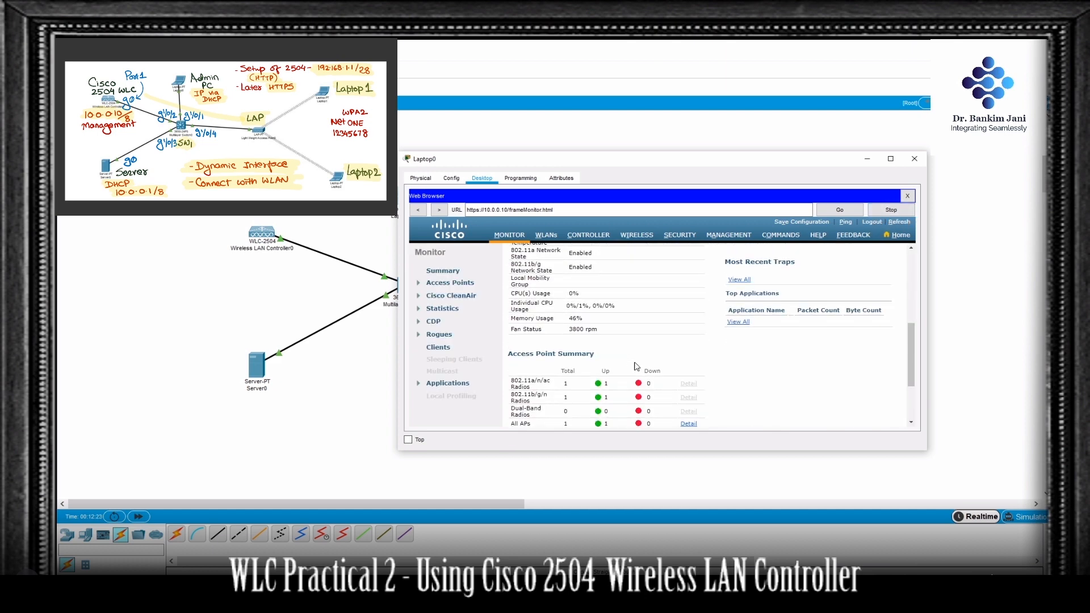
{"action": "scroll", "coordinate": [640, 367], "scroll_direction": "down", "scroll_amount": 2}
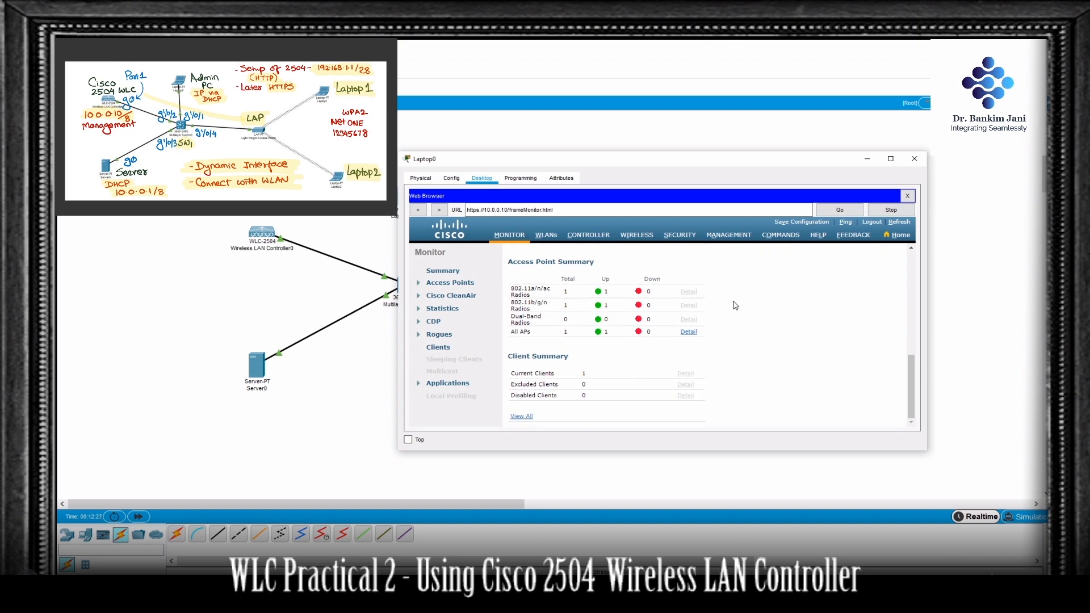
{"action": "left_click", "coordinate": [906, 226]}
{"action": "scroll", "coordinate": [720, 347], "scroll_direction": "down", "scroll_amount": 5}
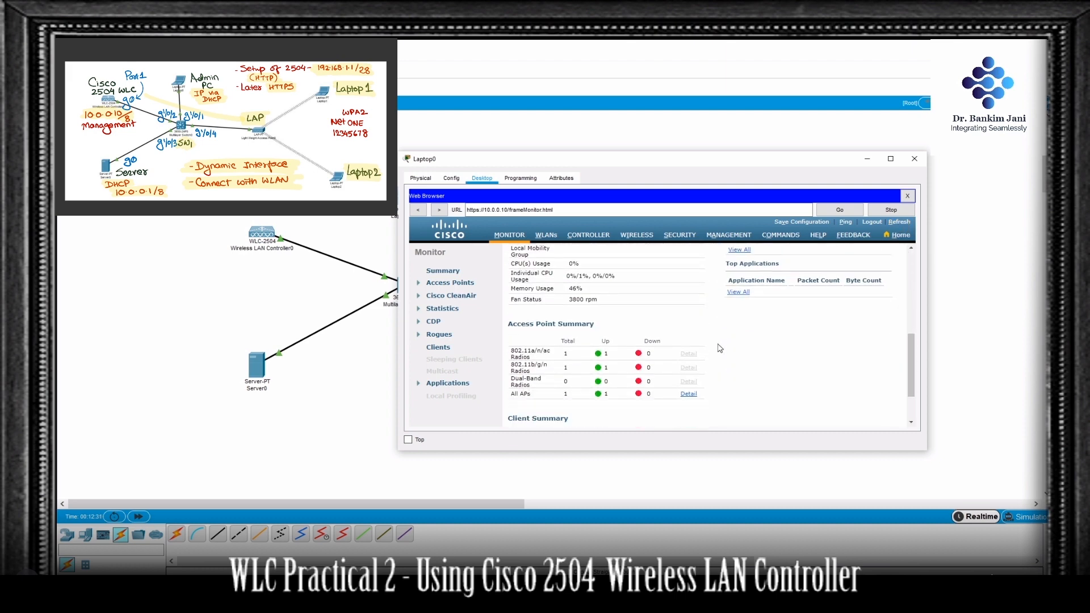
{"action": "scroll", "coordinate": [720, 348], "scroll_direction": "down", "scroll_amount": 2}
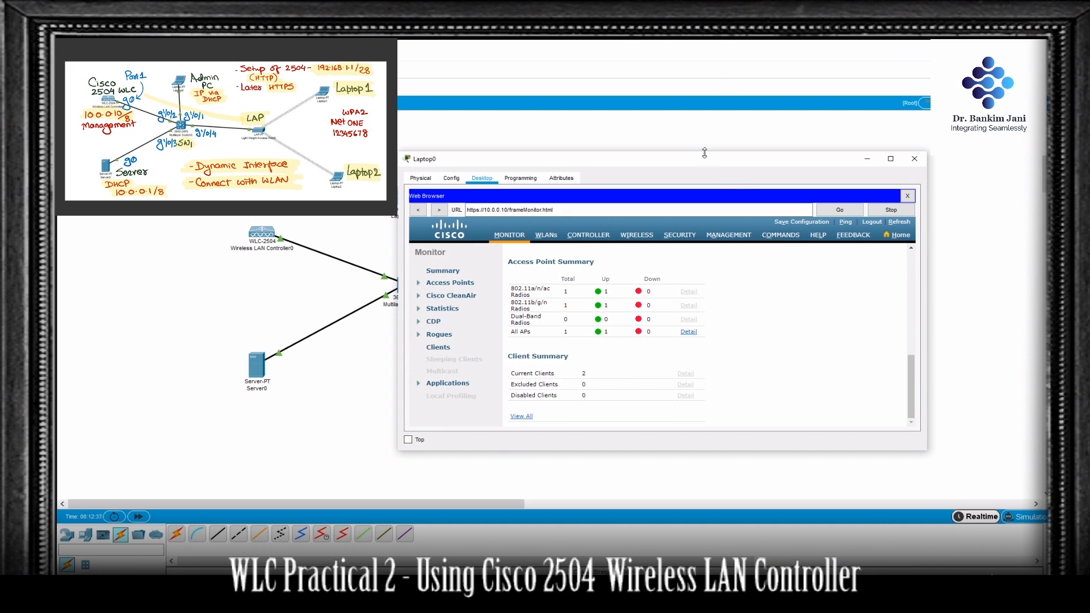
{"action": "left_click", "coordinate": [375, 170]}
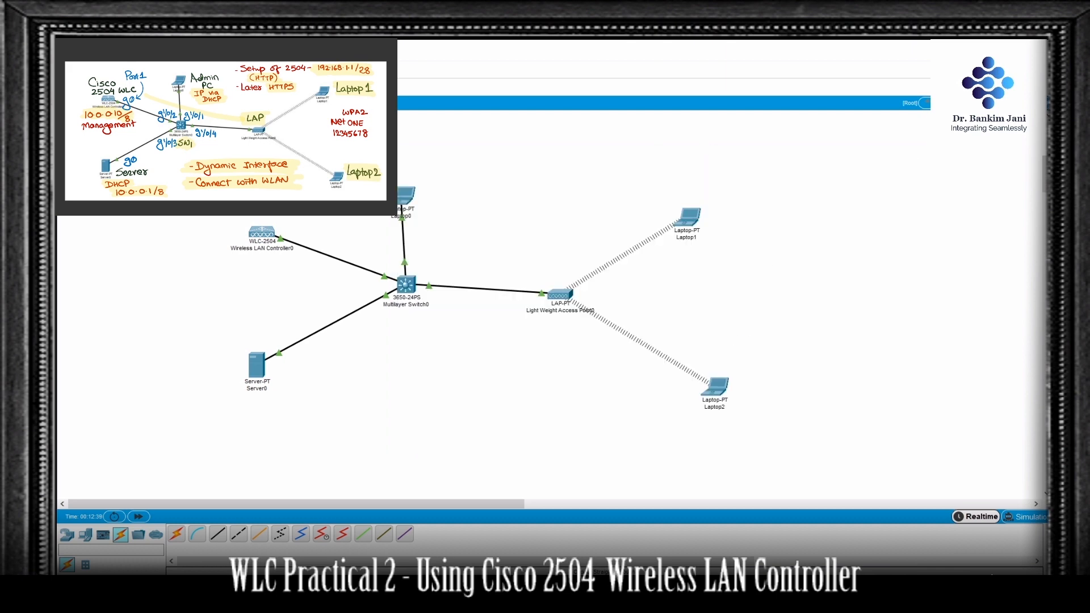
{"action": "key", "text": "shift+p"}
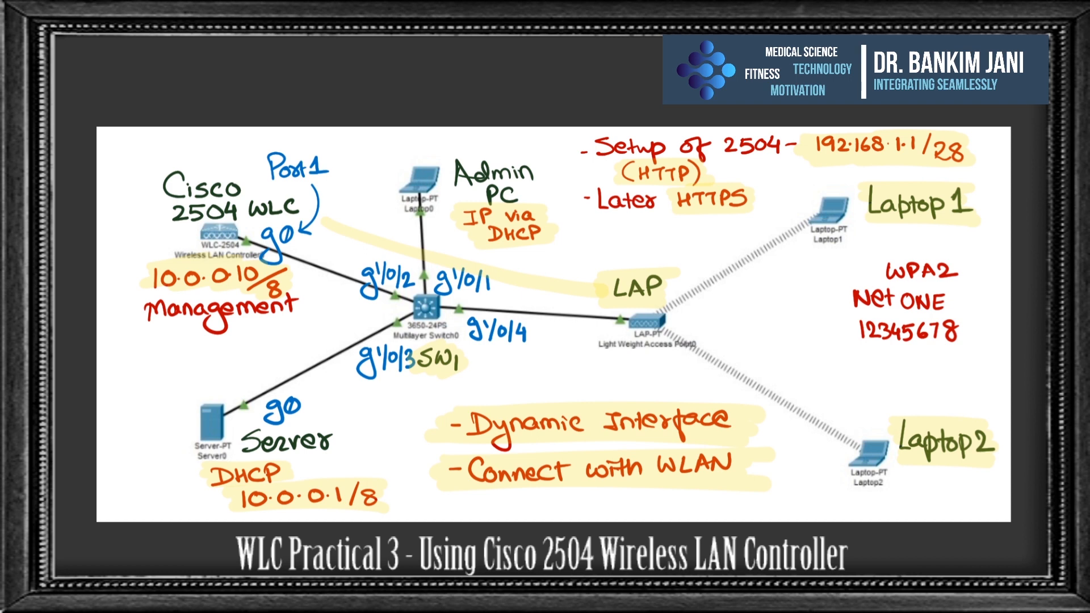
{"action": "left_click_drag", "start_coordinate": [115, 147], "coordinate": [109, 194]}
{"action": "mouse_move", "coordinate": [149, 142]}
{"action": "left_mouse_down"}
{"action": "mouse_move", "coordinate": [145, 170]}
{"action": "mouse_move", "coordinate": [168, 164]}
{"action": "left_mouse_up"}
{"action": "left_click_drag", "start_coordinate": [204, 133], "coordinate": [207, 153]}
{"action": "mouse_move", "coordinate": [211, 107]}
{"action": "left_mouse_down"}
{"action": "mouse_move", "coordinate": [217, 149]}
{"action": "mouse_move", "coordinate": [220, 137]}
{"action": "left_mouse_up"}
{"action": "left_click_drag", "start_coordinate": [105, 219], "coordinate": [280, 127]}
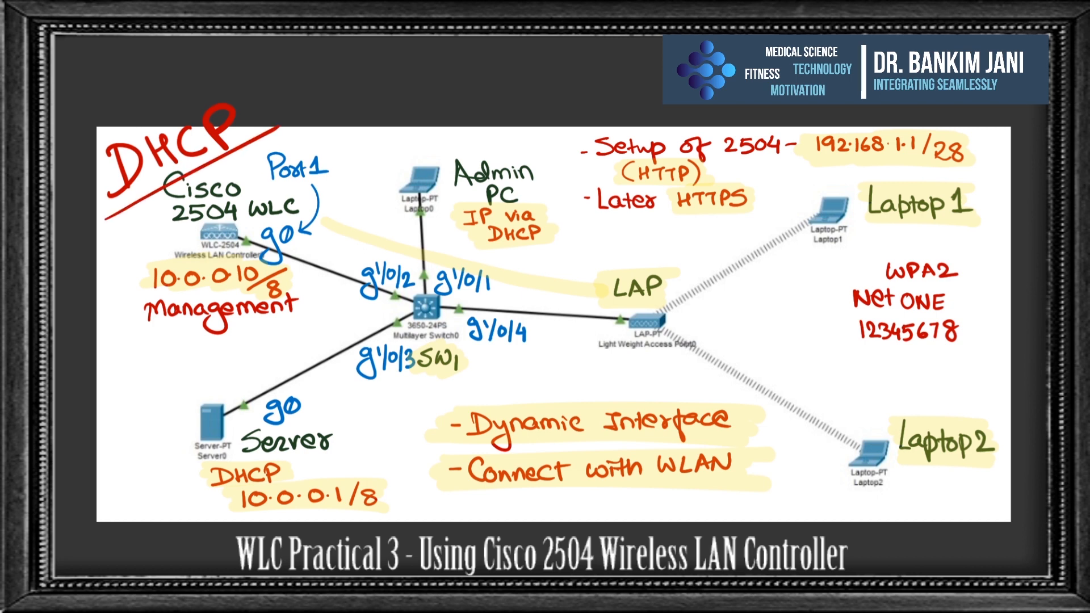
{"action": "left_click_drag", "start_coordinate": [308, 369], "coordinate": [242, 511]}
{"action": "left_click_drag", "start_coordinate": [243, 365], "coordinate": [324, 518]}
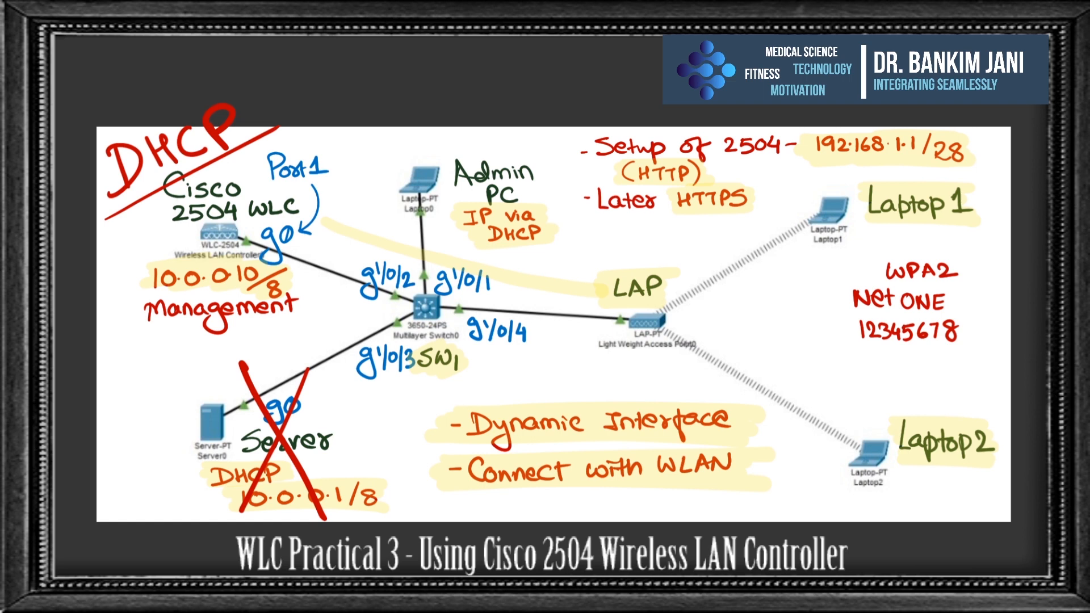
{"action": "mouse_move", "coordinate": [239, 264]}
{"action": "left_mouse_down"}
{"action": "mouse_move", "coordinate": [236, 286]}
{"action": "mouse_move", "coordinate": [278, 273]}
{"action": "left_mouse_up"}
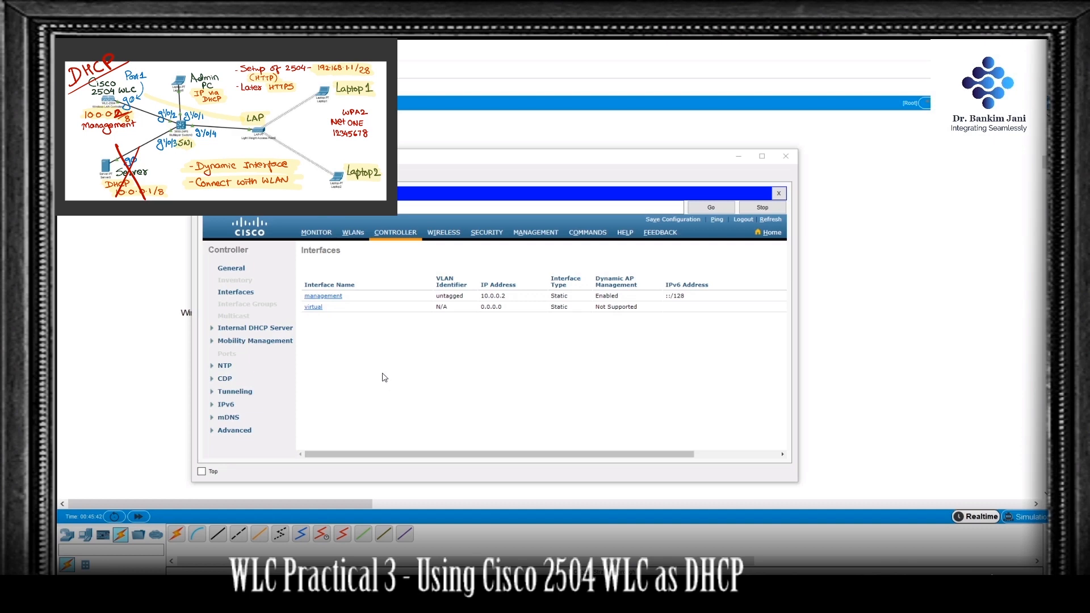
Step: Create a new DHCP scope named ScopeONE on the controller's internal DHCP server
{"action": "left_click", "coordinate": [220, 331]}
{"action": "left_click", "coordinate": [237, 337]}
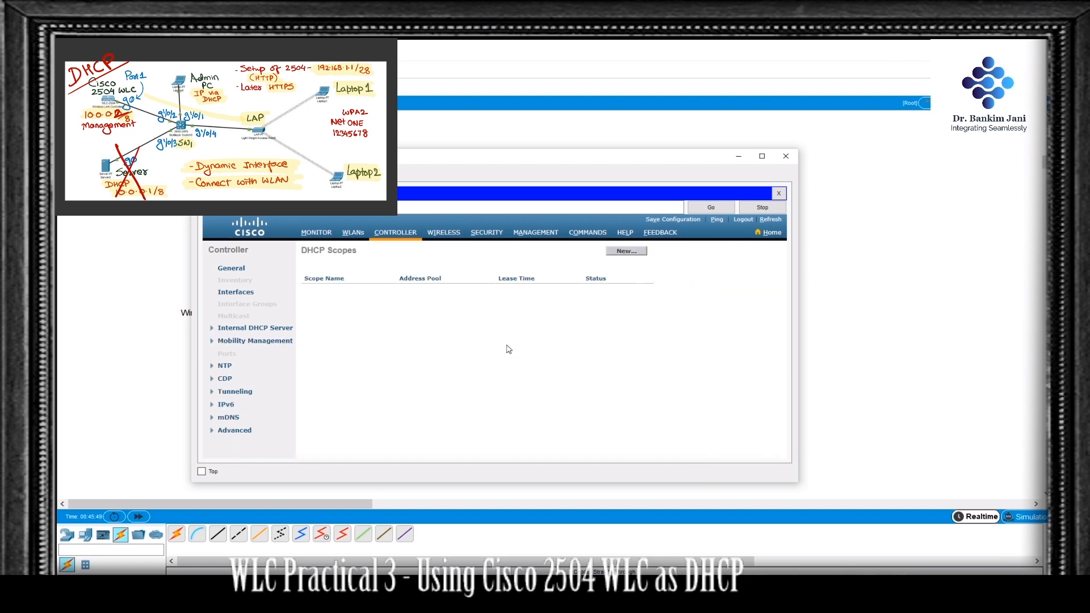
{"action": "left_click", "coordinate": [626, 251]}
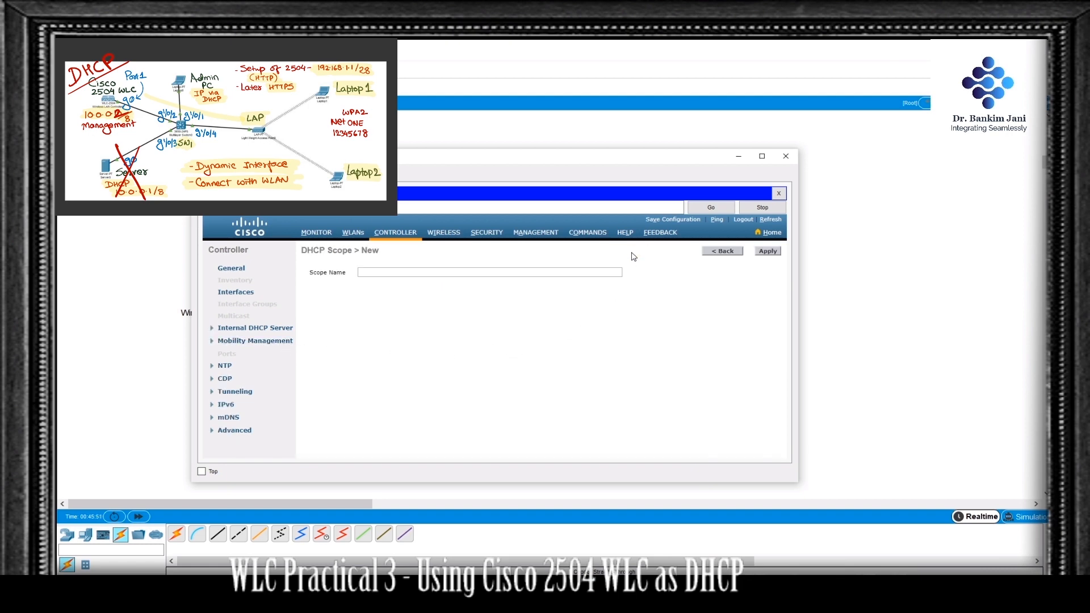
{"action": "left_click", "coordinate": [424, 272]}
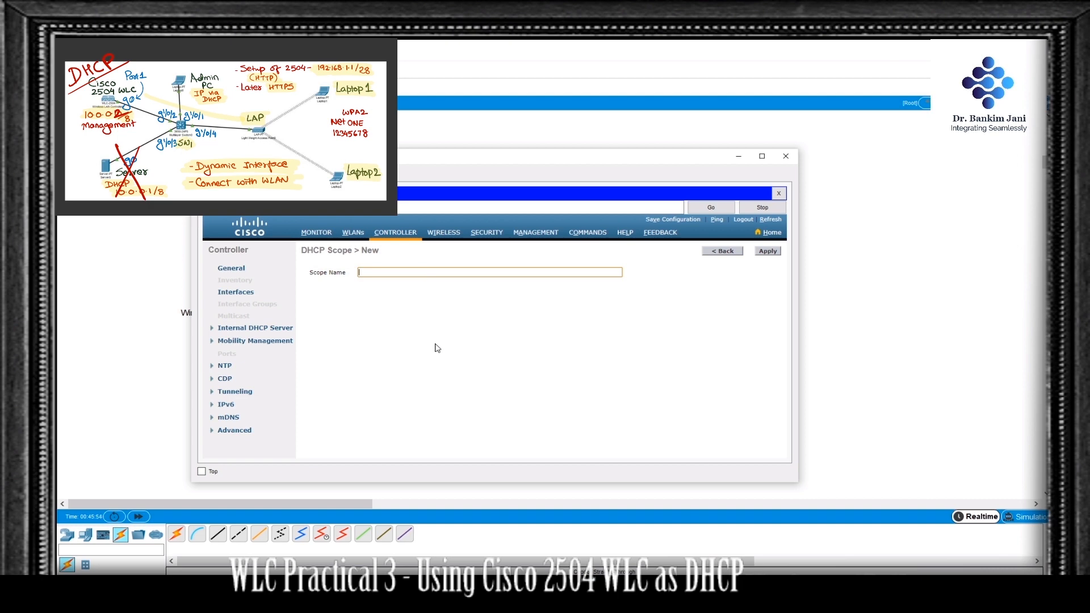
{"action": "type", "text": "Scope0"}
{"action": "type", "text": "NE"}
{"action": "left_click", "coordinate": [776, 251]}
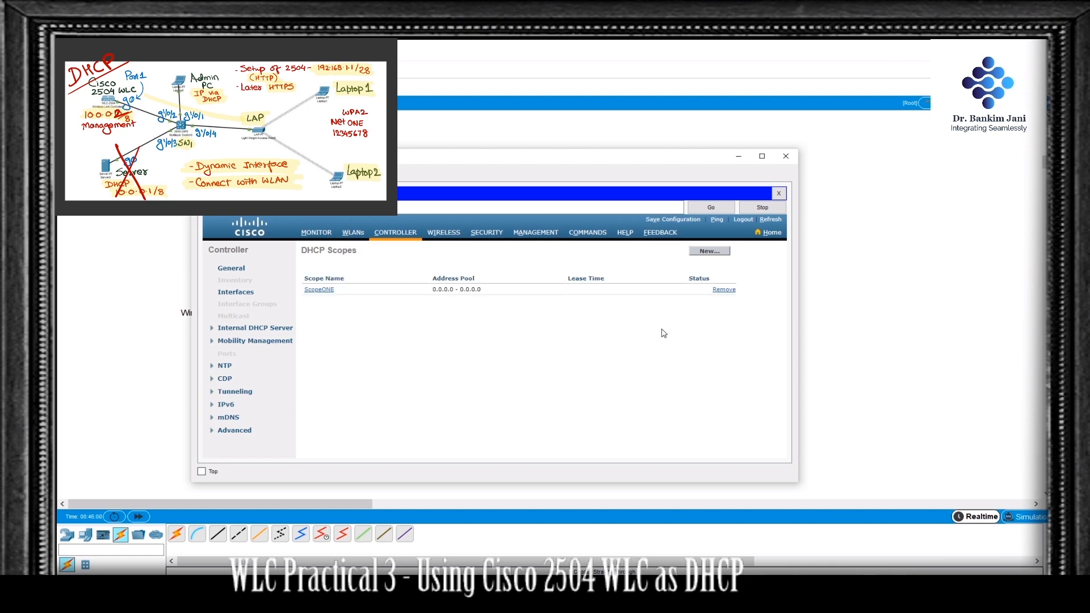
Step: Edit ScopeONE to set its pool start address to 10.0.0.0 and pool end address to 10.255.255.255
{"action": "left_click", "coordinate": [331, 291]}
{"action": "left_click_drag", "start_coordinate": [451, 290], "coordinate": [369, 295]}
{"action": "type", "text": "10.0.0.0"}
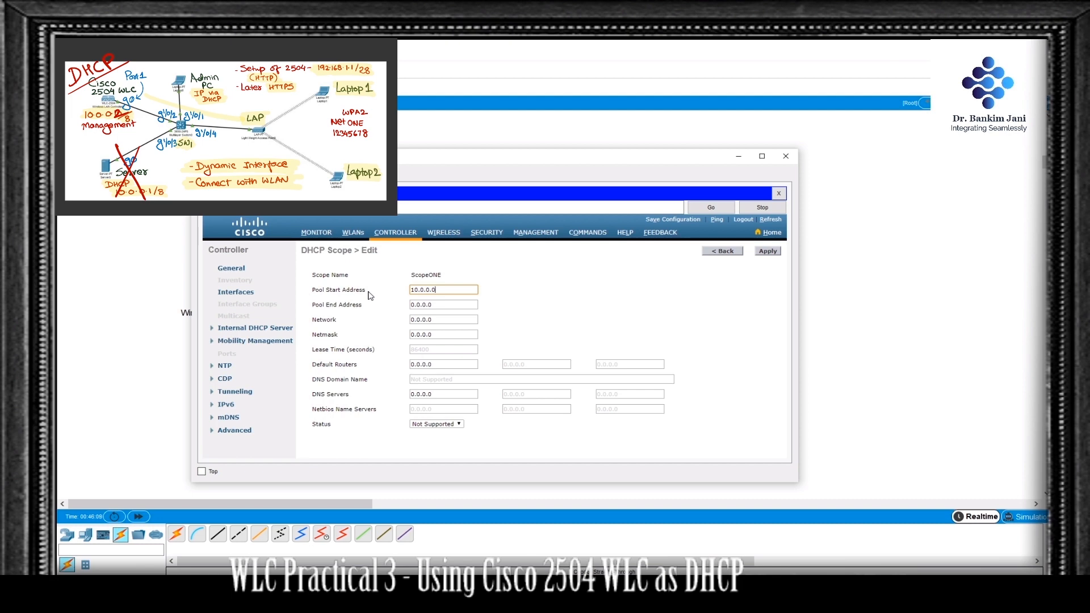
{"action": "key", "text": "Tab"}
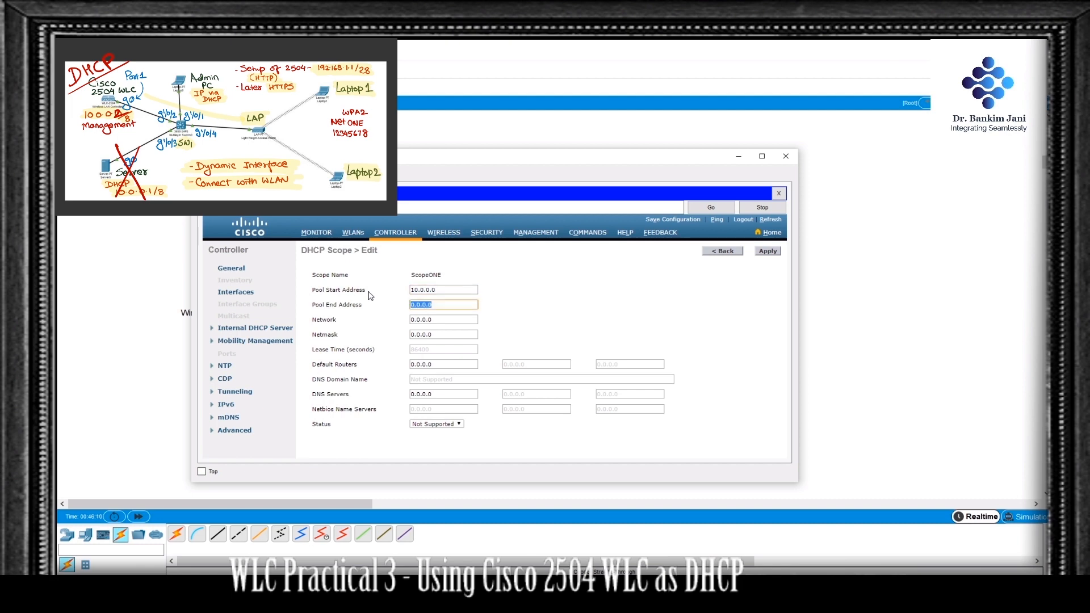
{"action": "type", "text": "10.255.255.255"}
Step: Set ScopeONE's network to 10.0.0.0 with netmask 255.0.0.0 and apply the scope settings
{"action": "key", "text": "Tab"}
{"action": "type", "text": "10.0."}
{"action": "key", "text": "Tab"}
{"action": "type", "text": "2"}
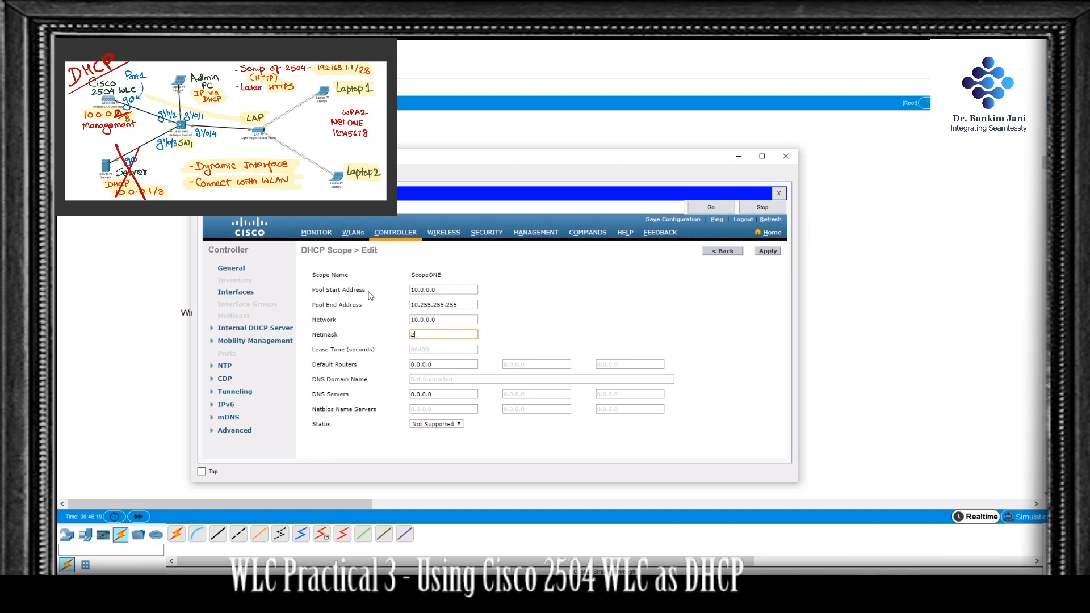
{"action": "type", "text": "55.0.0.0"}
{"action": "left_click", "coordinate": [768, 251]}
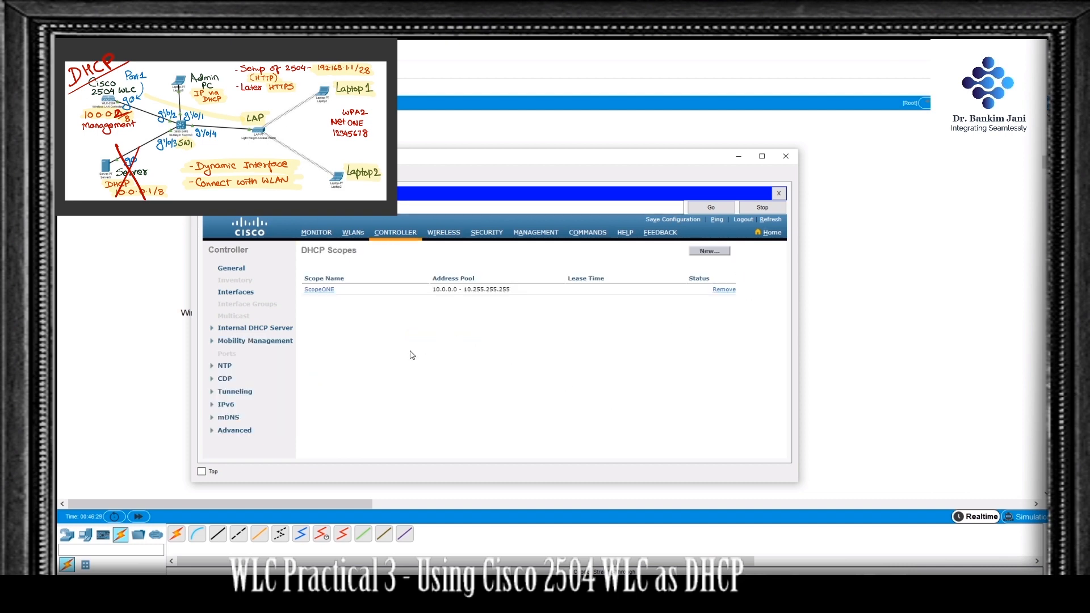
Step: Open the list of DHCP allocated leases for the controller's internal DHCP server
{"action": "left_click", "coordinate": [214, 331]}
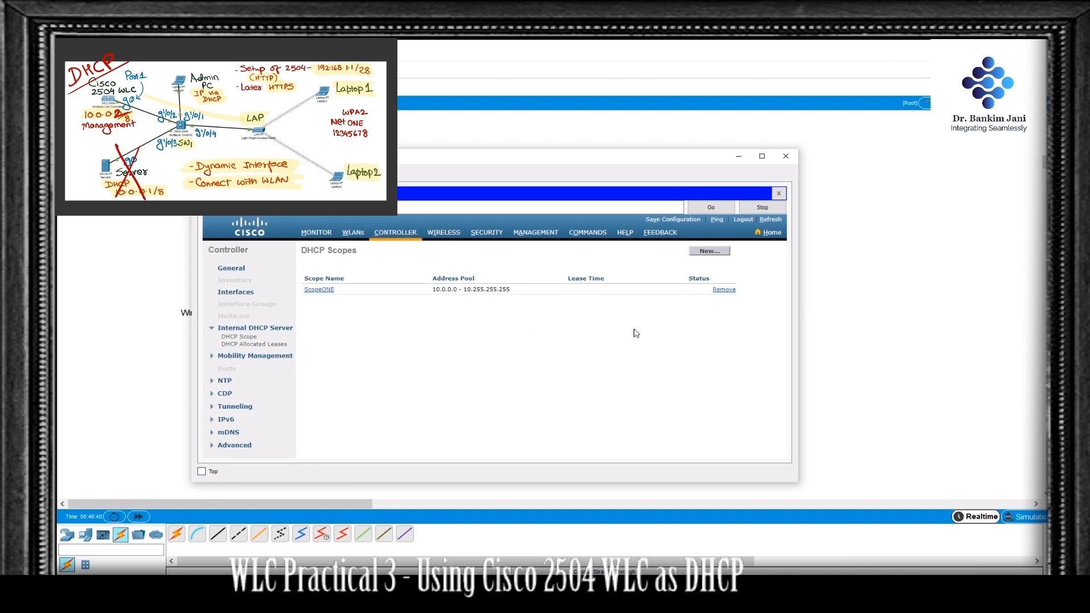
{"action": "left_click", "coordinate": [274, 344]}
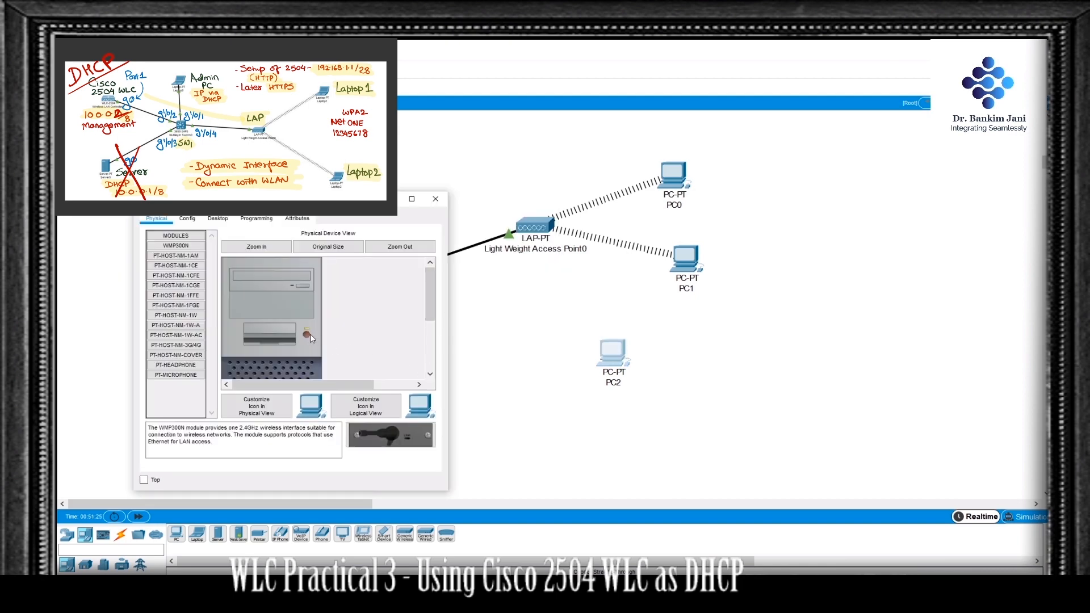
Step: Replace PC2's built-in Ethernet module with the WMP300N wireless module and power the PC back on
{"action": "scroll", "coordinate": [310, 334], "scroll_direction": "down", "scroll_amount": 3}
{"action": "scroll", "coordinate": [310, 334], "scroll_direction": "up", "scroll_amount": 3}
{"action": "scroll", "coordinate": [307, 336], "scroll_direction": "down", "scroll_amount": 5}
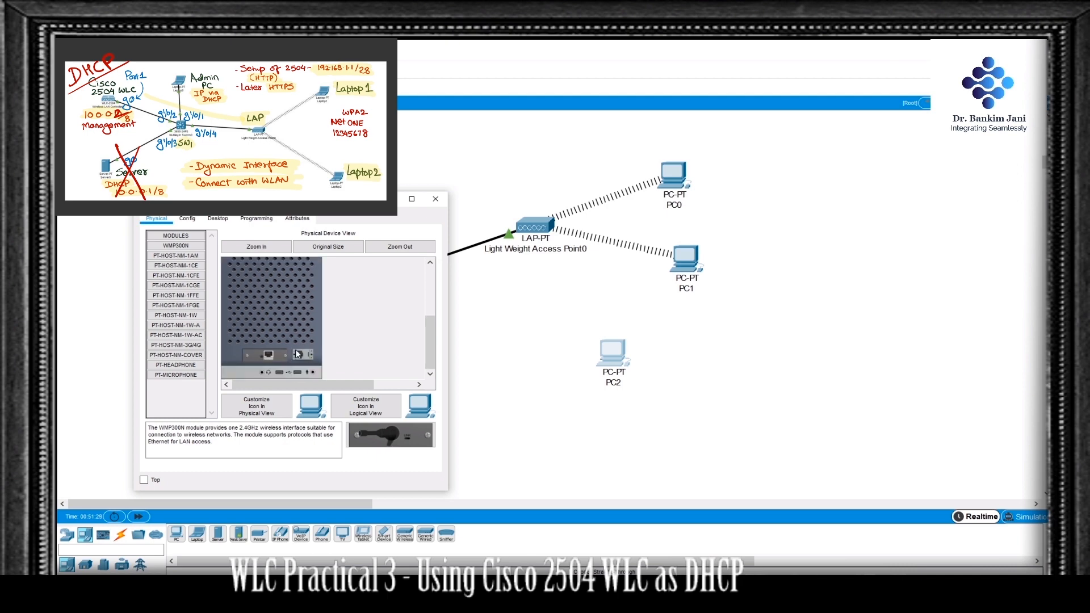
{"action": "mouse_move", "coordinate": [273, 356]}
{"action": "left_mouse_down"}
{"action": "mouse_move", "coordinate": [182, 400]}
{"action": "mouse_move", "coordinate": [182, 249]}
{"action": "mouse_move", "coordinate": [230, 285]}
{"action": "mouse_move", "coordinate": [265, 355]}
{"action": "left_mouse_up"}
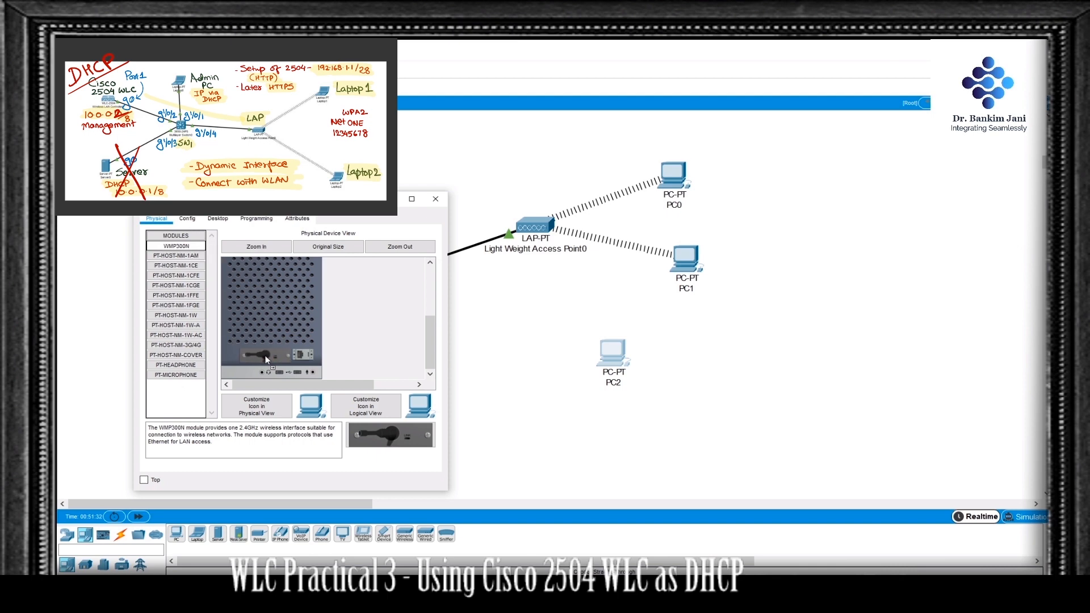
{"action": "scroll", "coordinate": [274, 317], "scroll_direction": "up", "scroll_amount": 5}
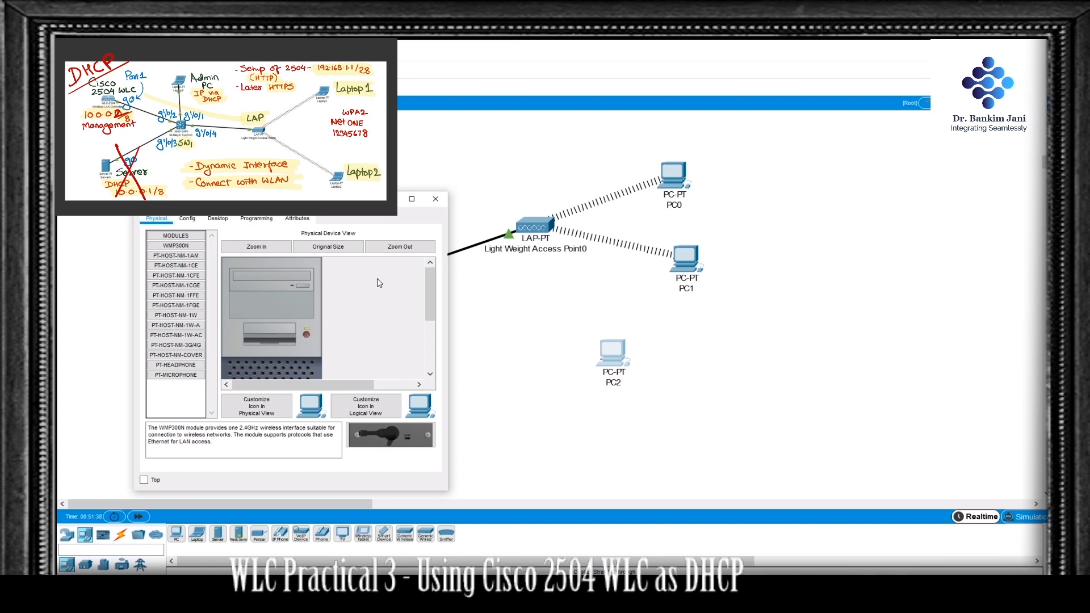
Step: Connect PC2 to the available WEP-secured wireless network through its PC Wireless utility, entering the WEP key
{"action": "left_click", "coordinate": [221, 223]}
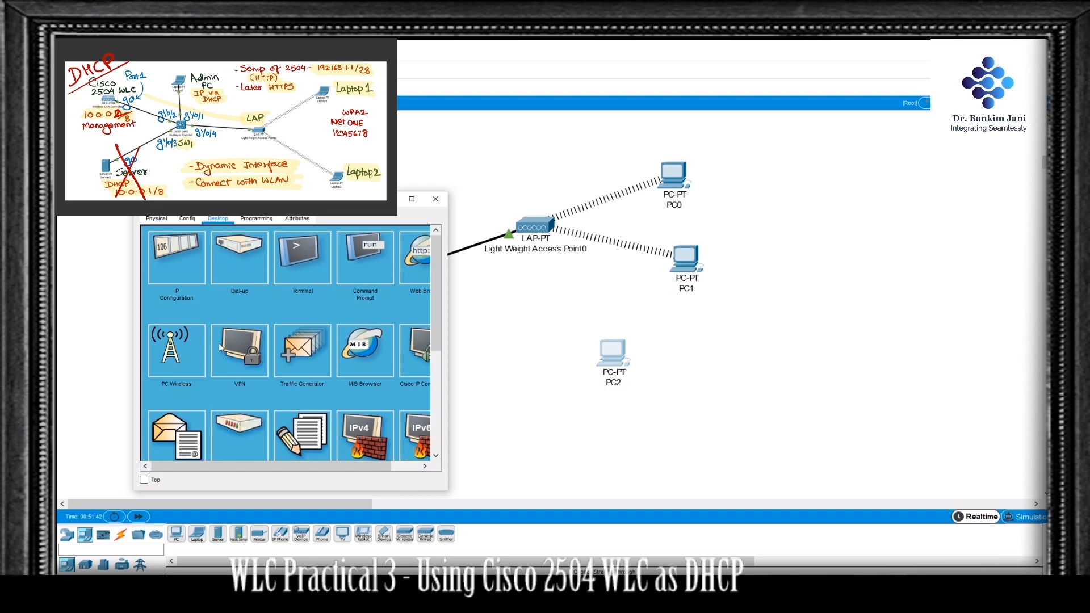
{"action": "left_click", "coordinate": [169, 355]}
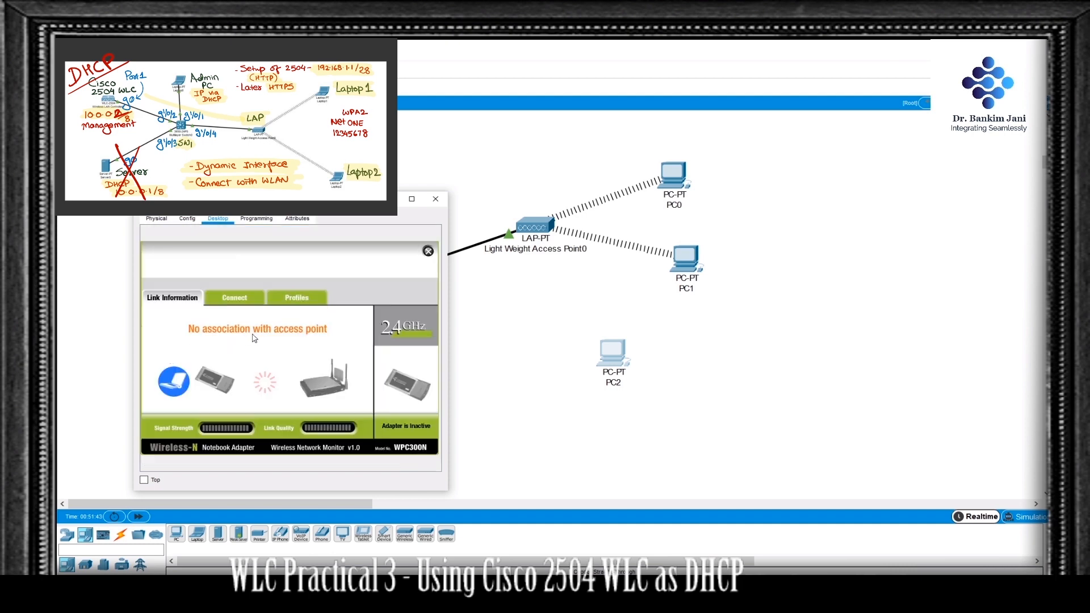
{"action": "left_click", "coordinate": [247, 301]}
{"action": "left_click", "coordinate": [306, 404]}
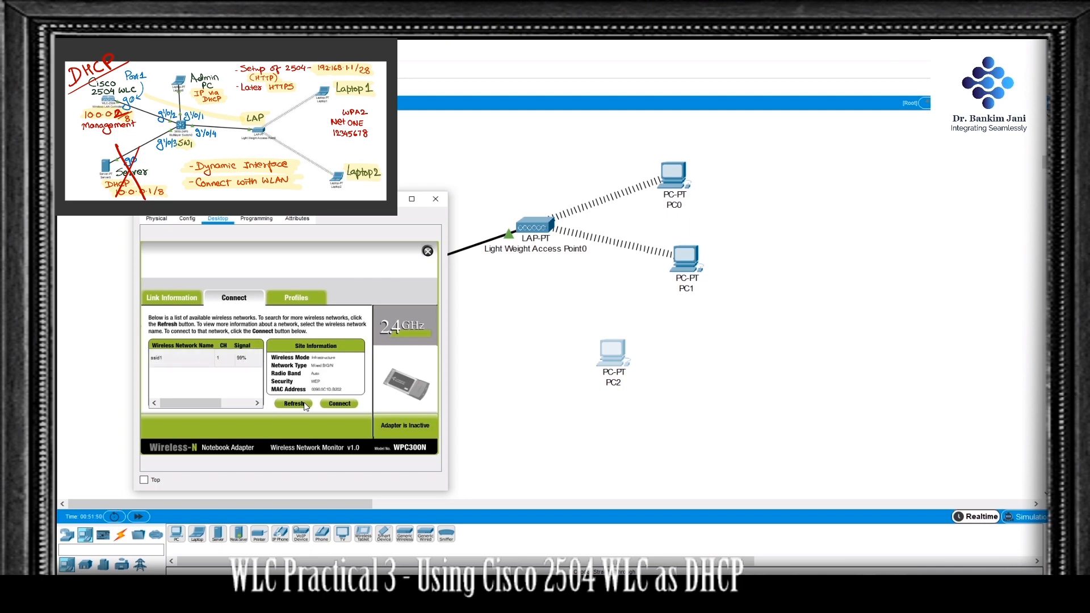
{"action": "left_click", "coordinate": [200, 354]}
{"action": "left_click", "coordinate": [352, 405]}
{"action": "left_click", "coordinate": [224, 384]}
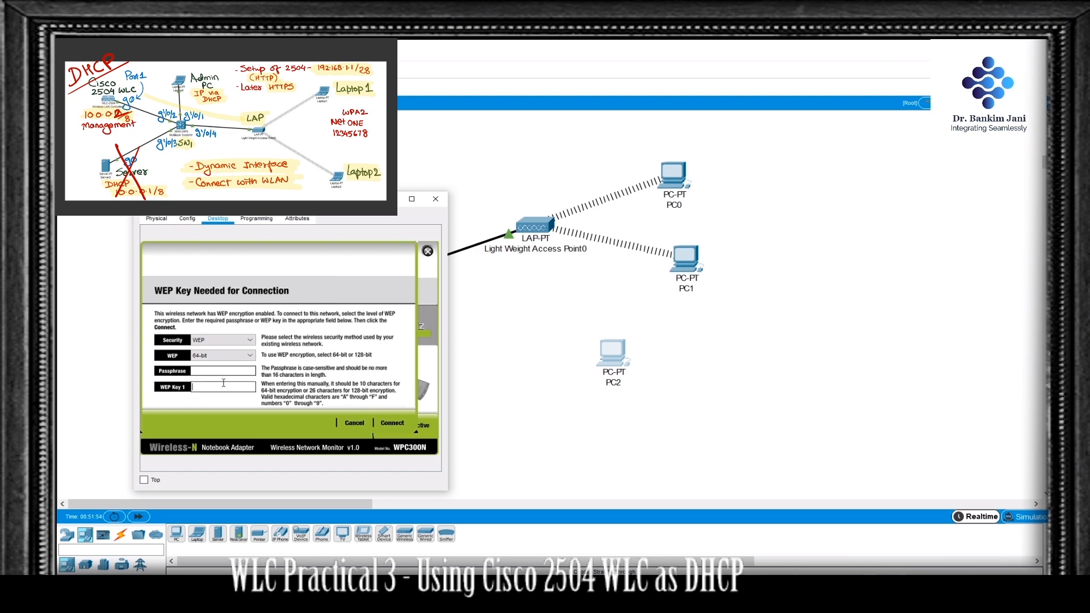
{"action": "type", "text": "1234567890"}
{"action": "left_click", "coordinate": [399, 423]}
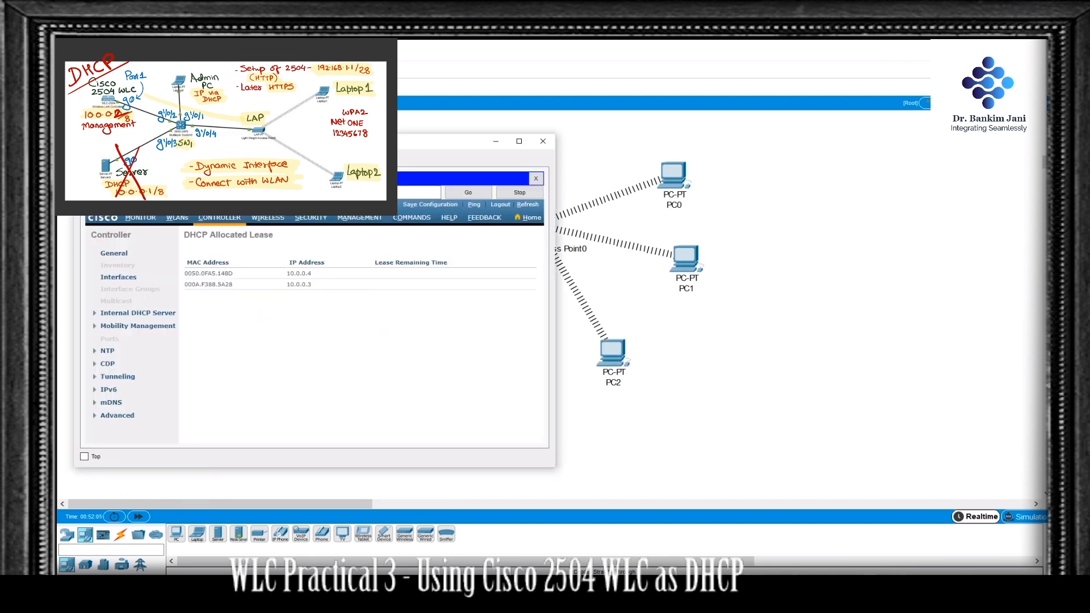
Step: Refresh the controller's DHCP allocated leases and compare them with the IP address in PC2's detailed wireless link information
{"action": "left_click", "coordinate": [528, 205]}
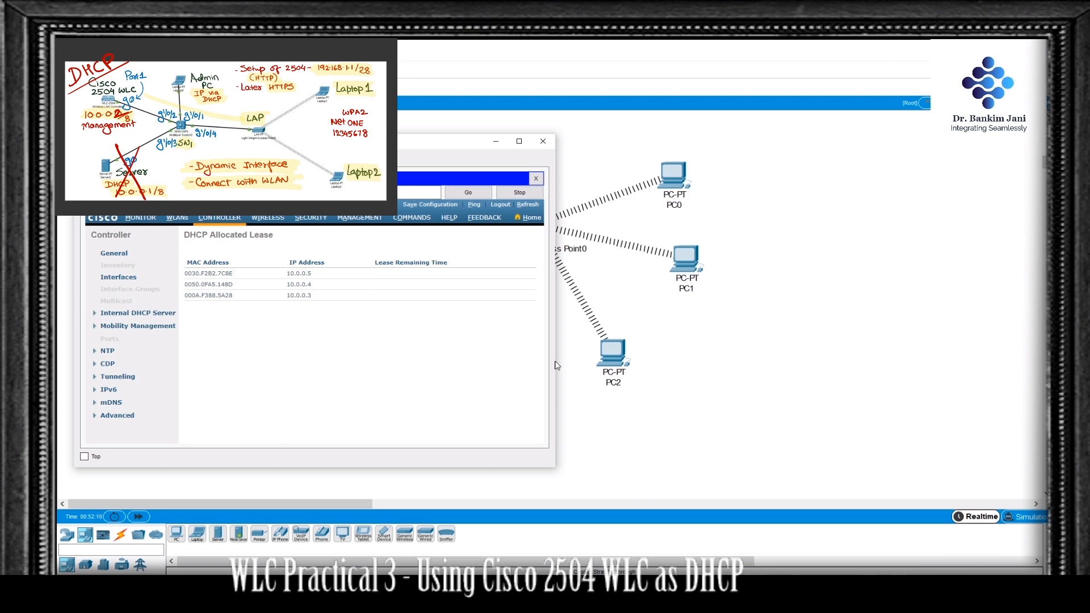
{"action": "left_click", "coordinate": [617, 359]}
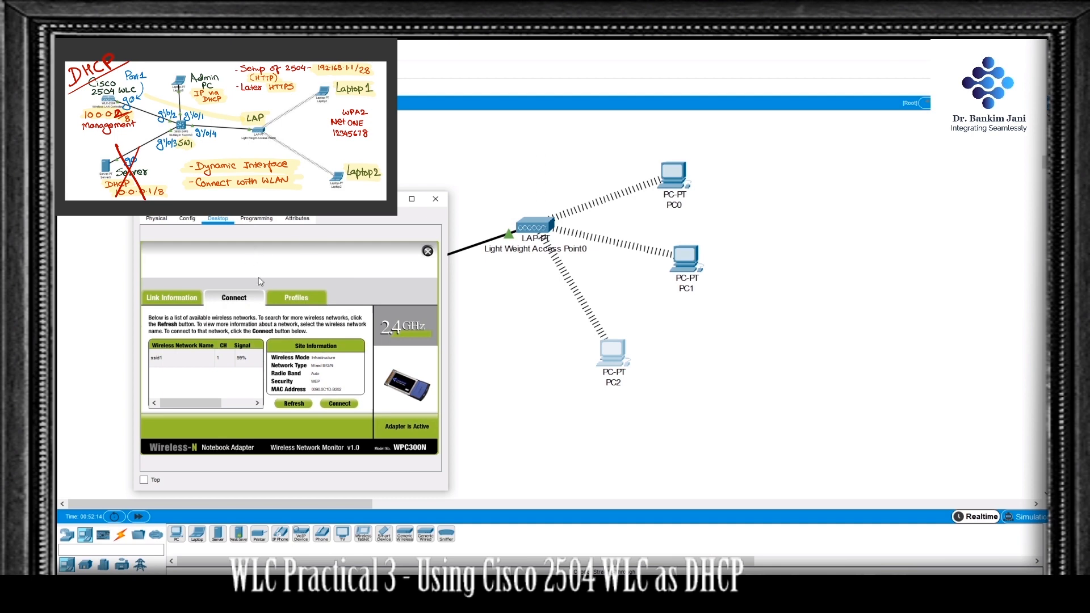
{"action": "left_click", "coordinate": [181, 298]}
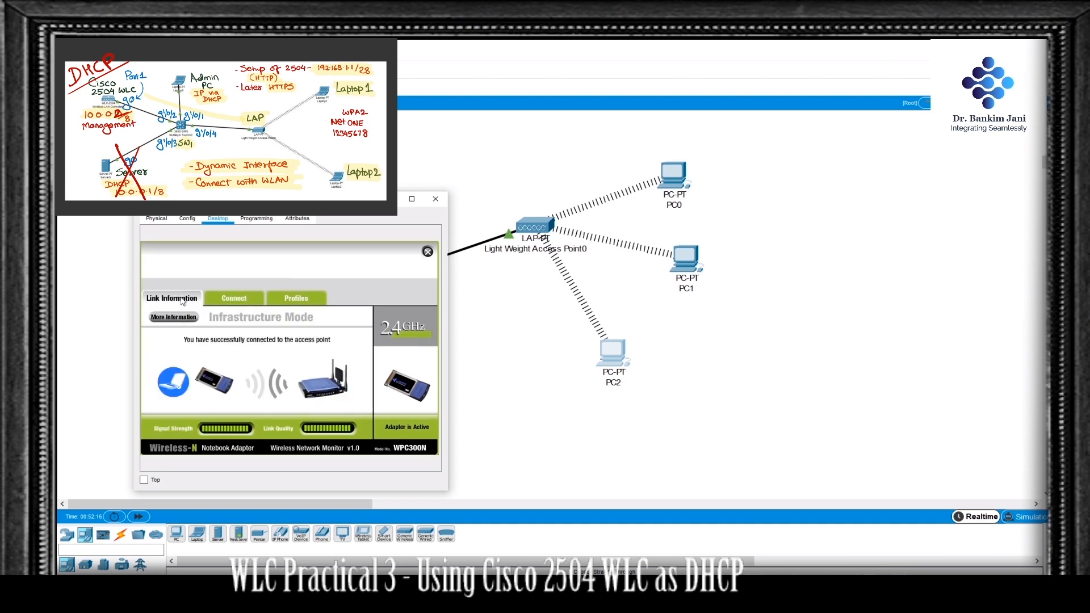
{"action": "left_click", "coordinate": [183, 318]}
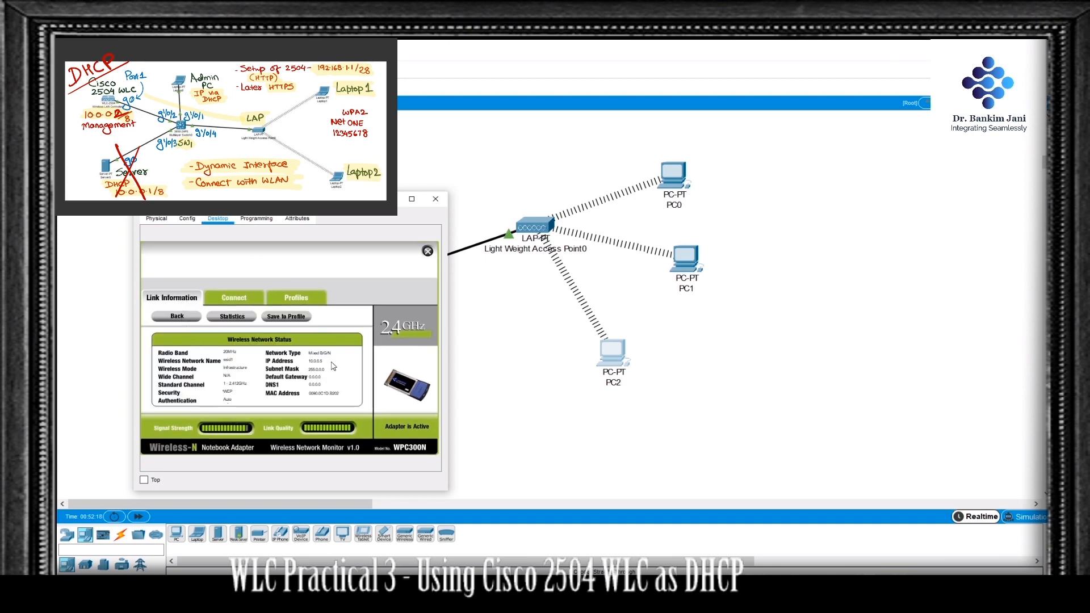
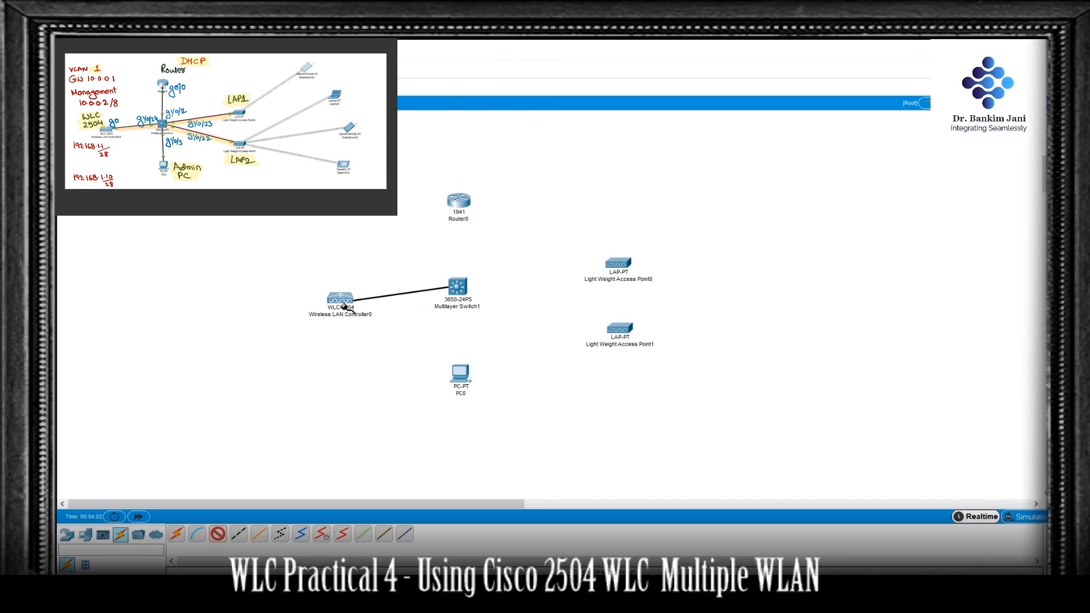
Step: Cable the multilayer switch to the controller's GigabitEthernet1 port, and connect switch port GigabitEthernet1/0/3 to PC0's FastEthernet0
{"action": "left_click", "coordinate": [348, 301]}
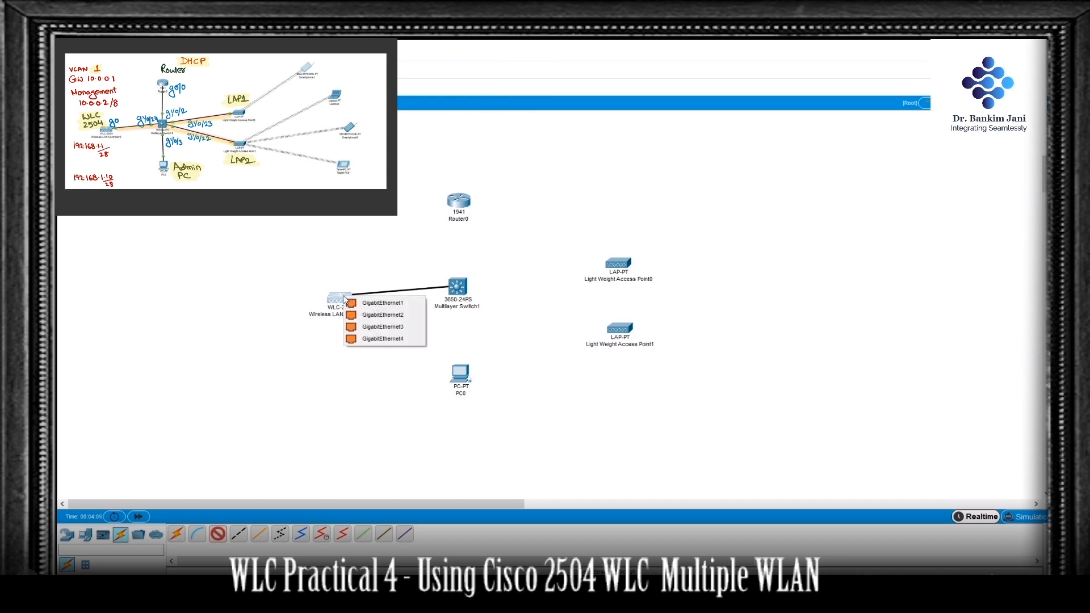
{"action": "left_click", "coordinate": [392, 305]}
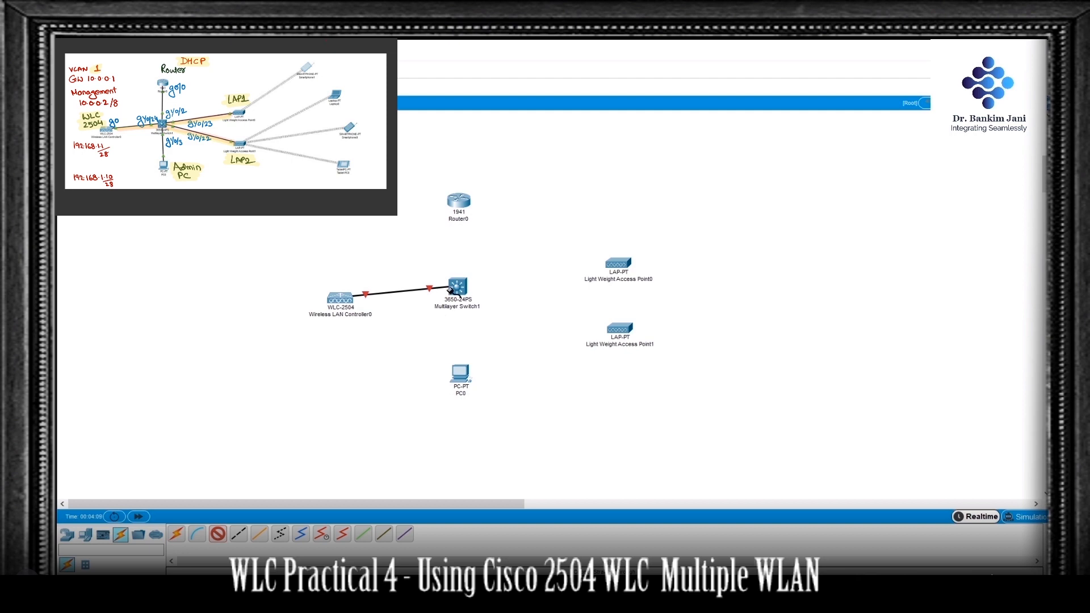
{"action": "left_click", "coordinate": [460, 289]}
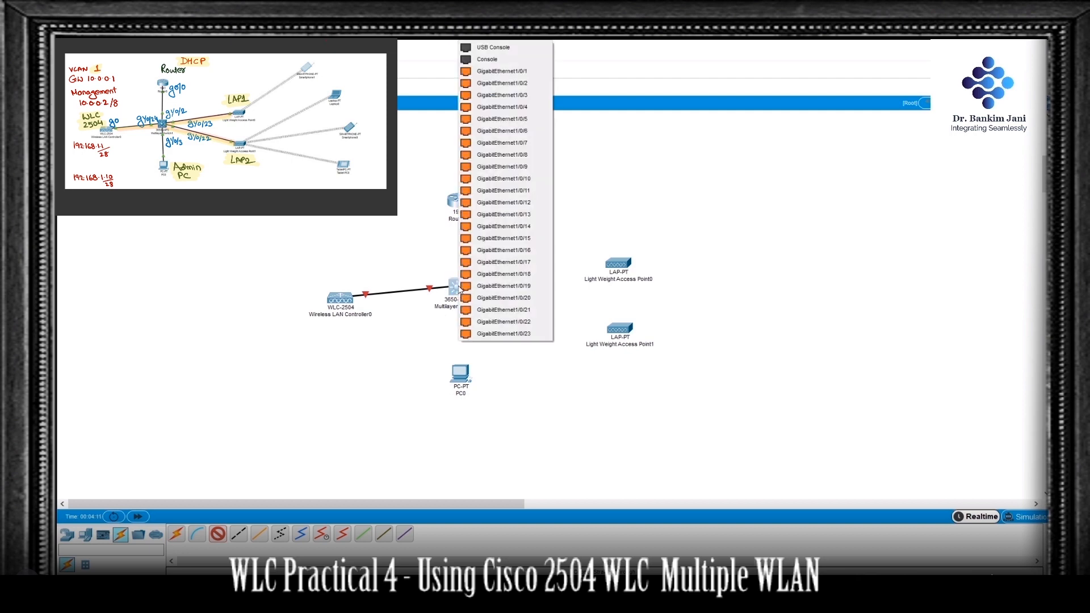
{"action": "left_click", "coordinate": [532, 95]}
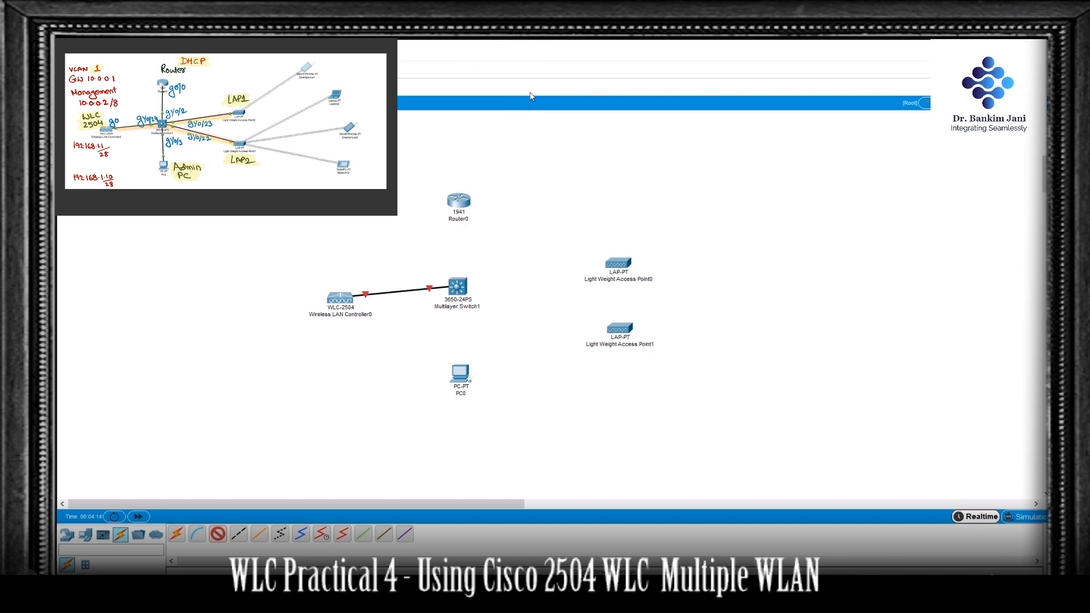
{"action": "left_click", "coordinate": [459, 372]}
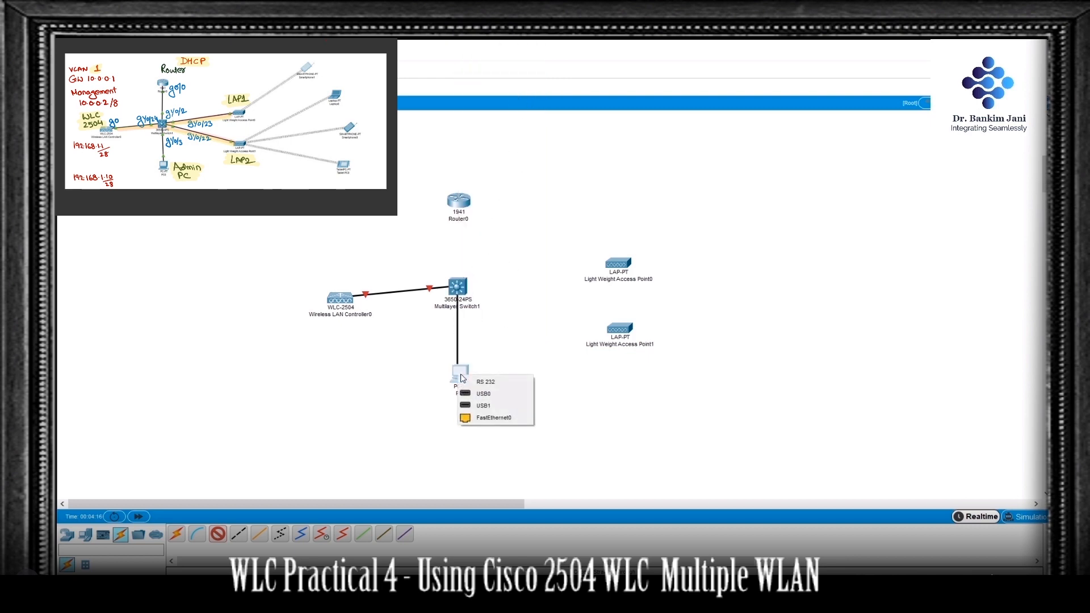
{"action": "left_click", "coordinate": [508, 419]}
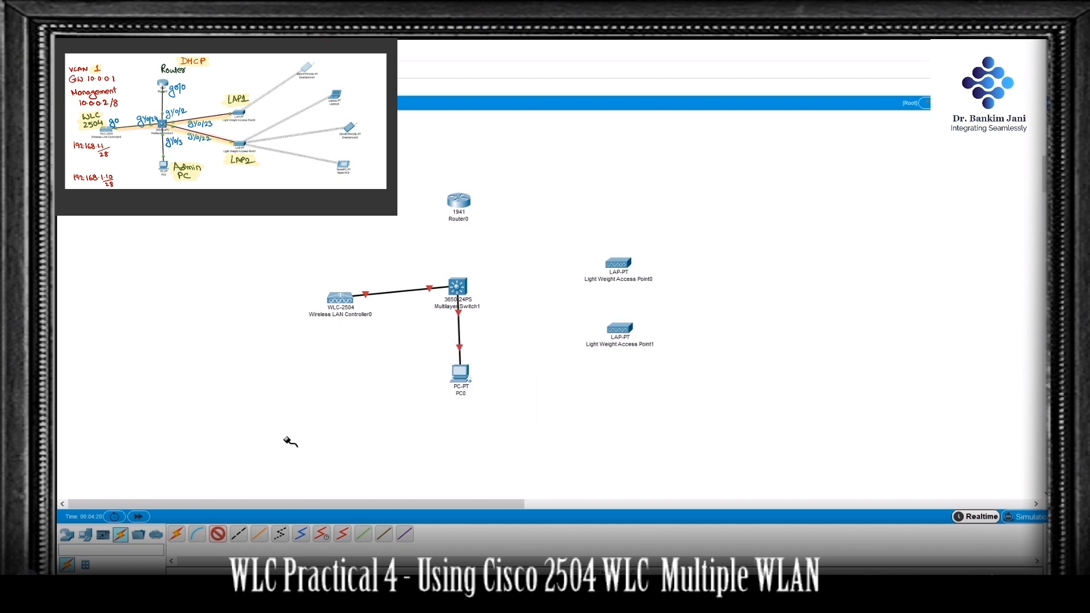
{"action": "key", "text": "Escape"}
Step: Install an AC power supply module in the multilayer switch and fast-forward the simulation time
{"action": "left_click", "coordinate": [458, 285]}
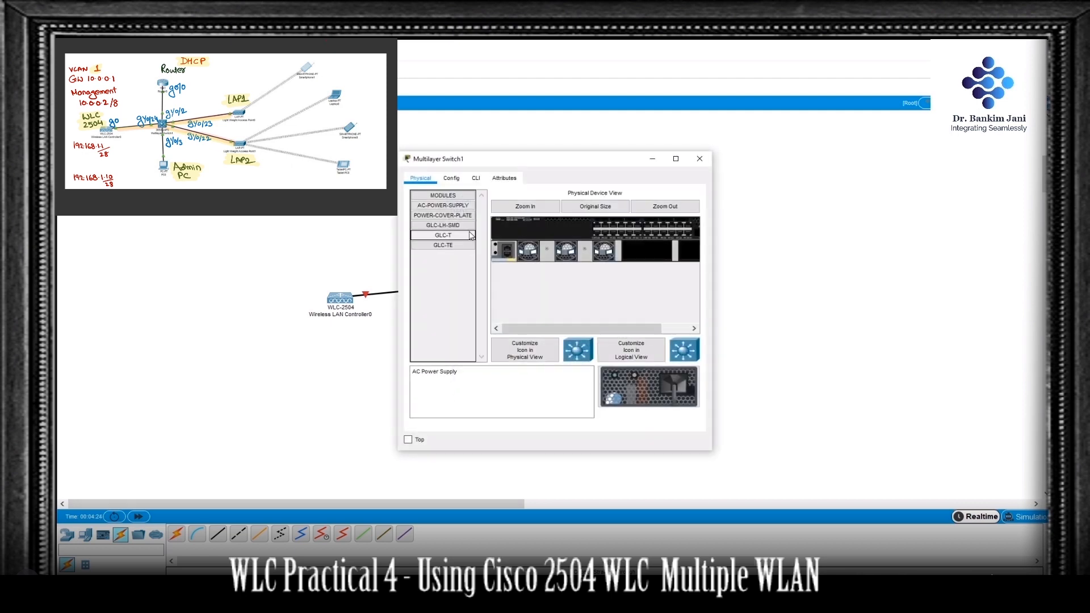
{"action": "left_click_drag", "start_coordinate": [469, 207], "coordinate": [666, 255]}
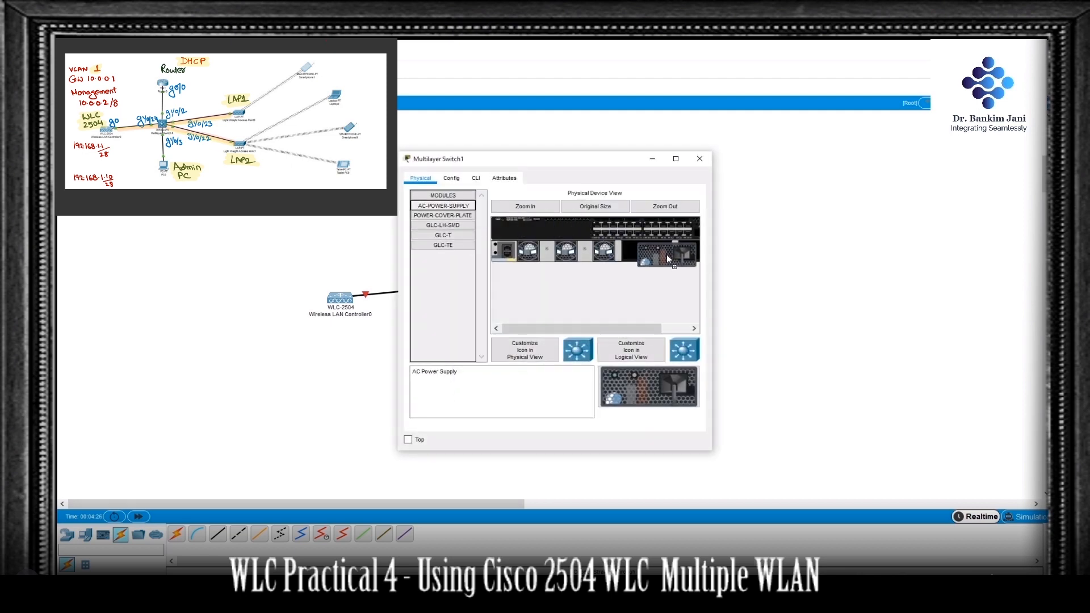
{"action": "left_click", "coordinate": [699, 160]}
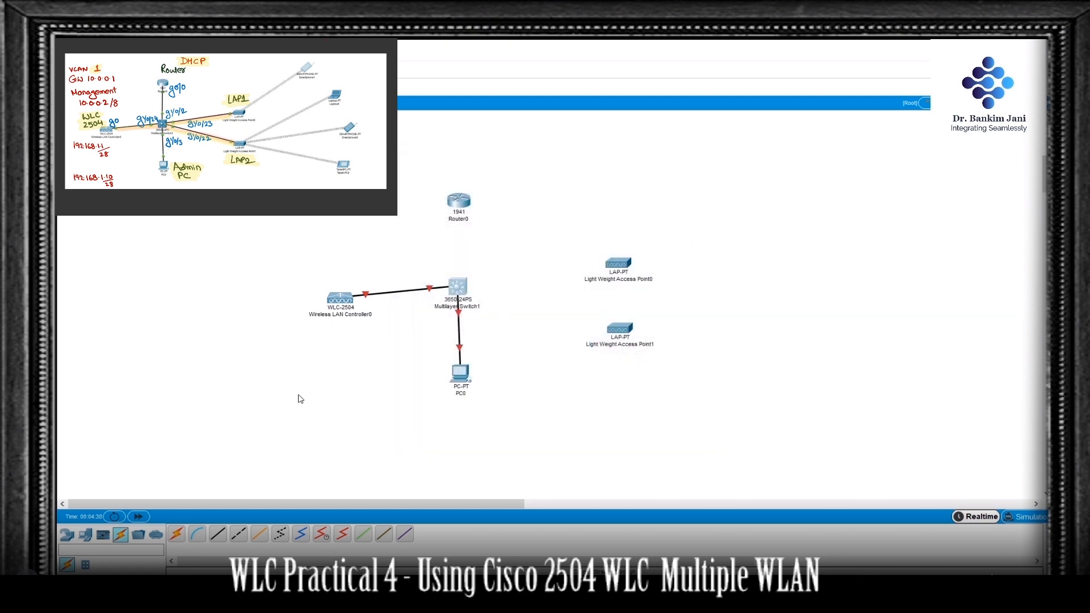
{"action": "left_click", "coordinate": [138, 516]}
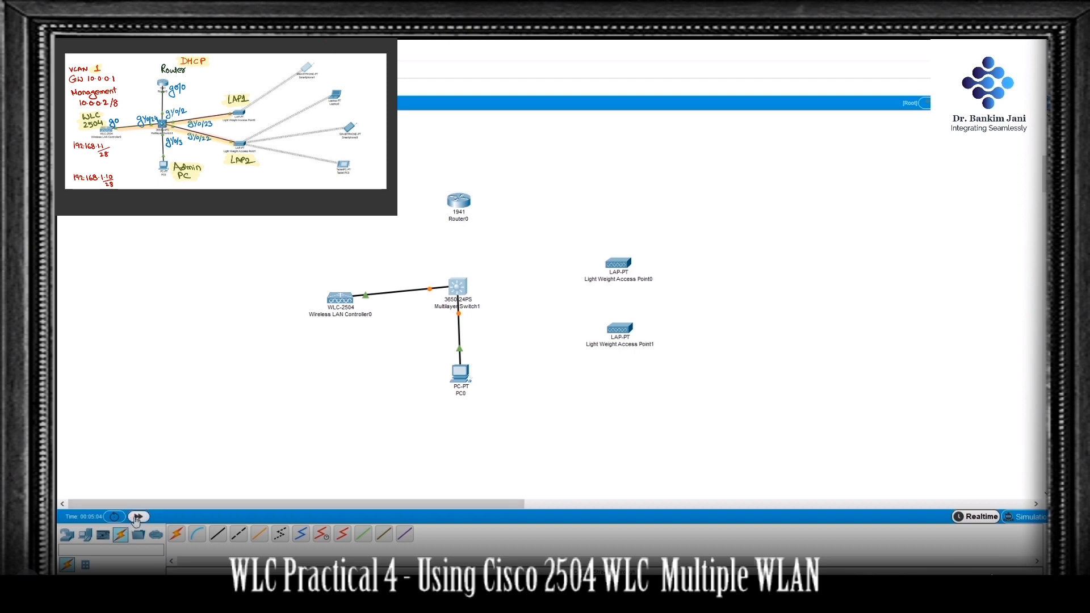
{"action": "left_click", "coordinate": [141, 515]}
{"action": "mouse_move", "coordinate": [342, 300]}
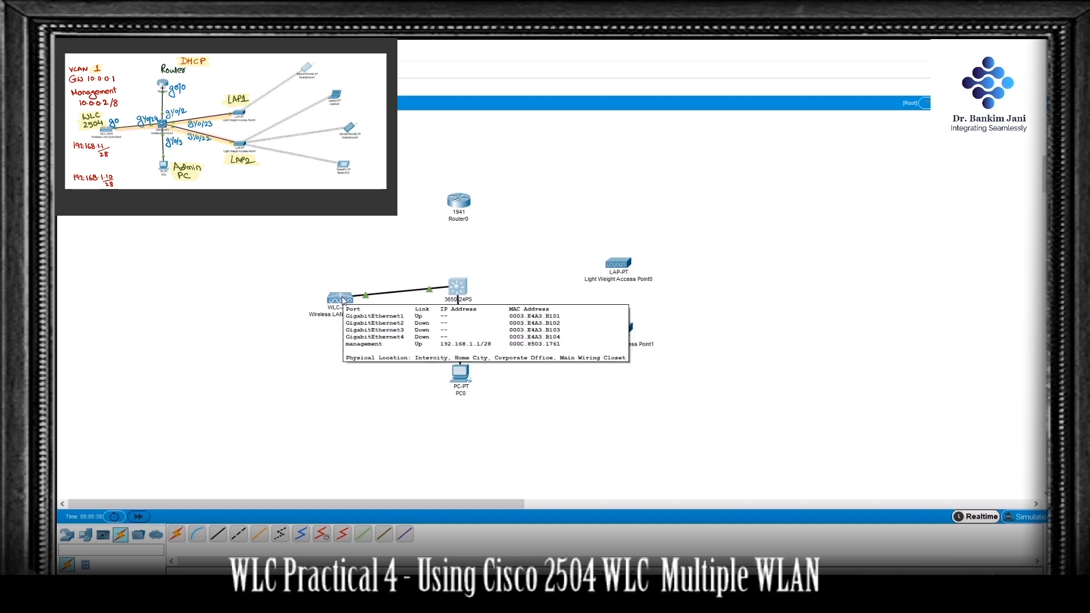
Step: Give PC0's FastEthernet0 interface the static IP address 192.168.1.10 with subnet mask 255.255.255.240
{"action": "left_click", "coordinate": [464, 375]}
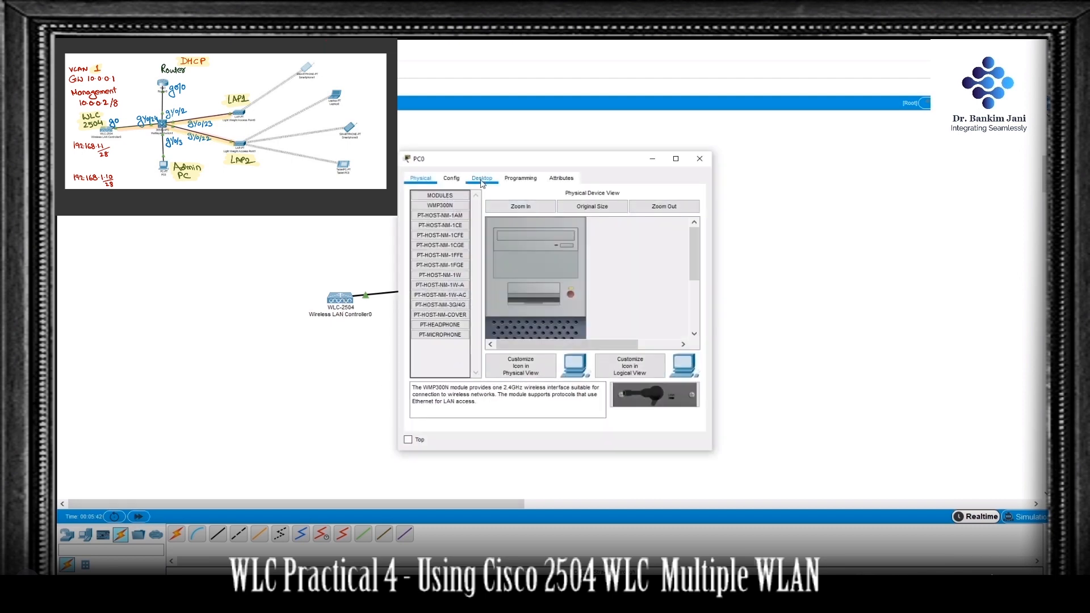
{"action": "left_click", "coordinate": [449, 179]}
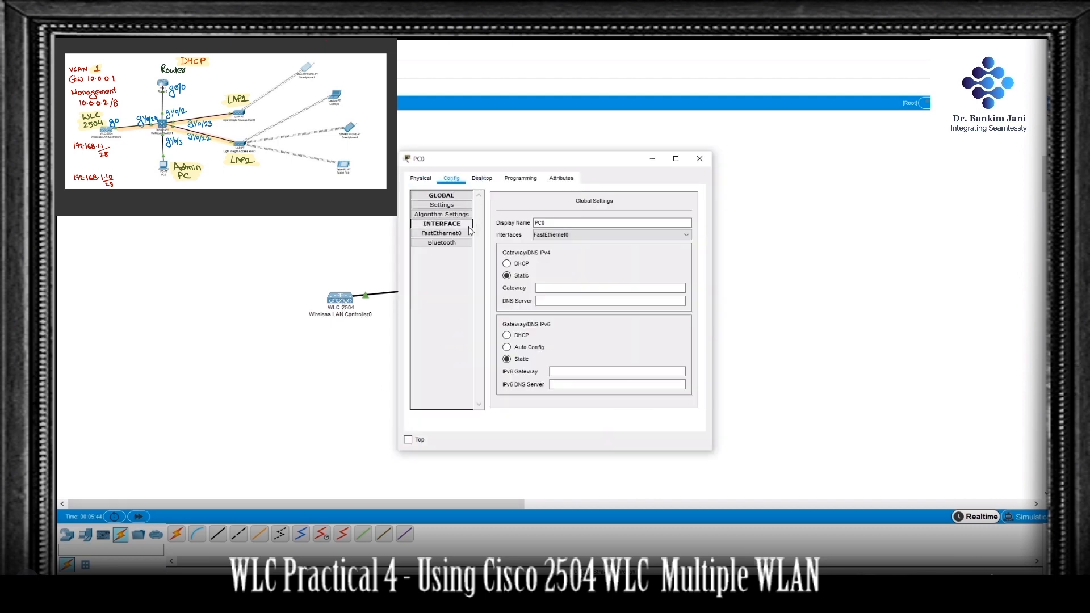
{"action": "left_click", "coordinate": [461, 234]}
{"action": "left_click", "coordinate": [619, 280]}
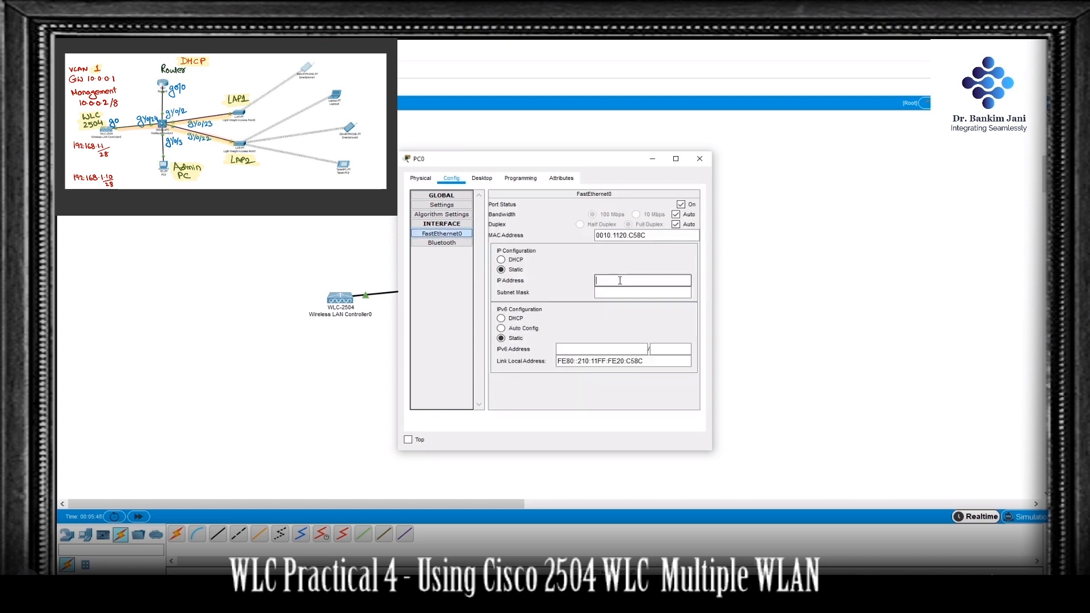
{"action": "type", "text": "192.168.1.10"}
{"action": "key", "text": "Tab"}
{"action": "key", "text": "Right"}
{"action": "key", "text": "BackSpace"}
{"action": "type", "text": "24"}
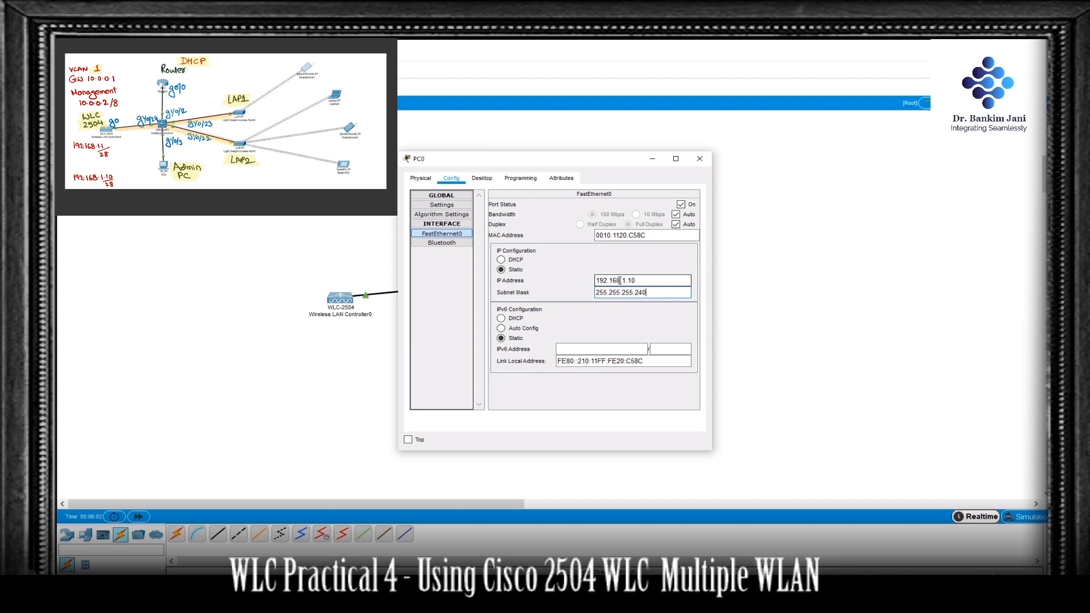
{"action": "type", "text": "0"}
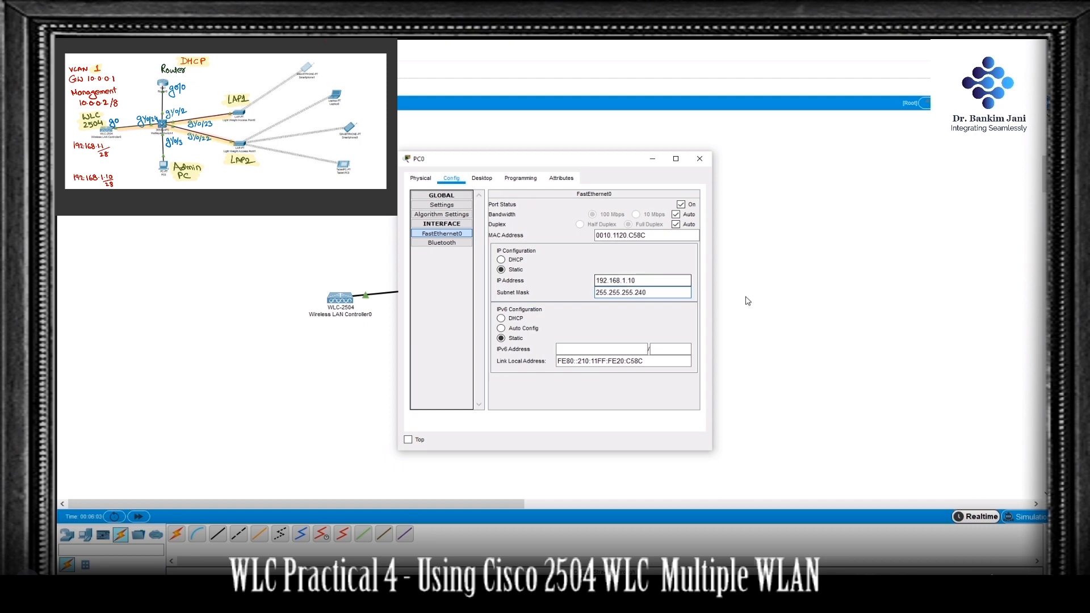
Step: Ping the controller at 192.168.1.1 from PC0's command prompt
{"action": "left_click", "coordinate": [483, 178]}
{"action": "left_click", "coordinate": [641, 237]}
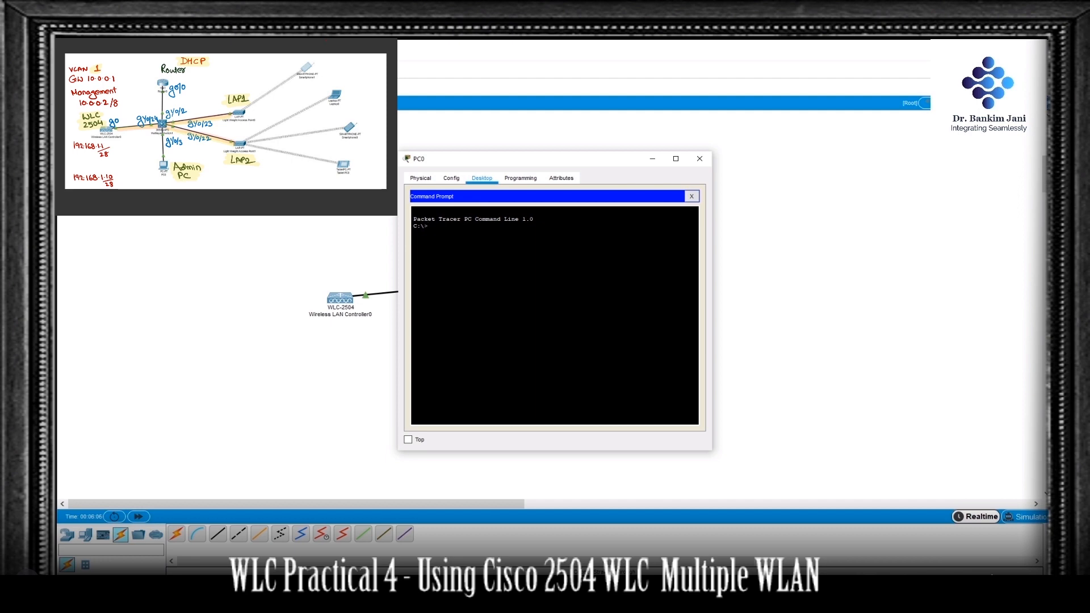
{"action": "type", "text": "ping 192.168.1.1"}
{"action": "key", "text": "Return"}
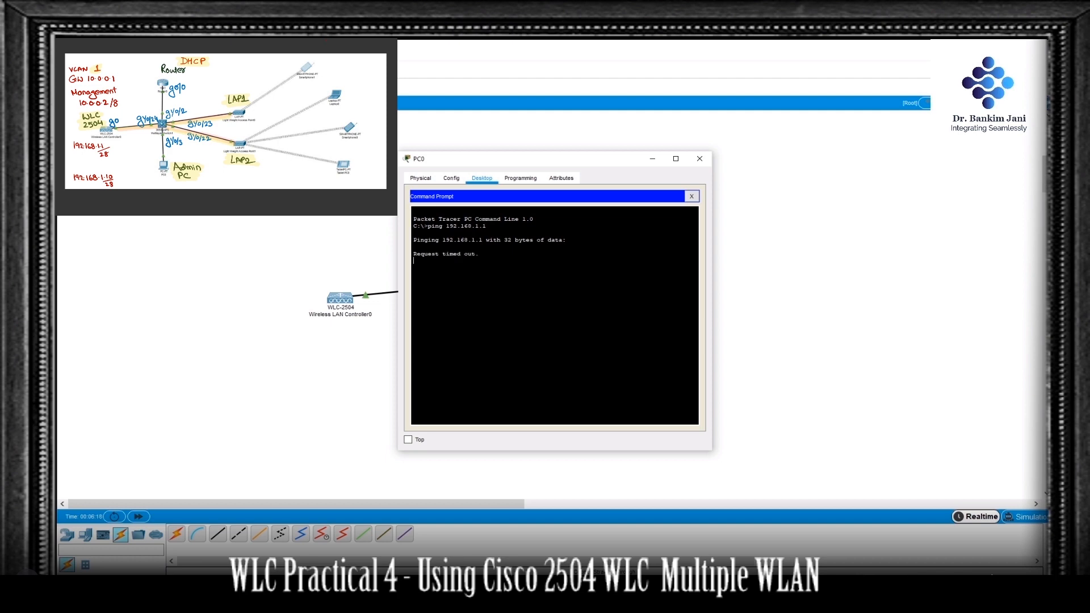
{"action": "left_click", "coordinate": [693, 197]}
{"action": "left_click", "coordinate": [684, 216]}
{"action": "left_click", "coordinate": [501, 211]}
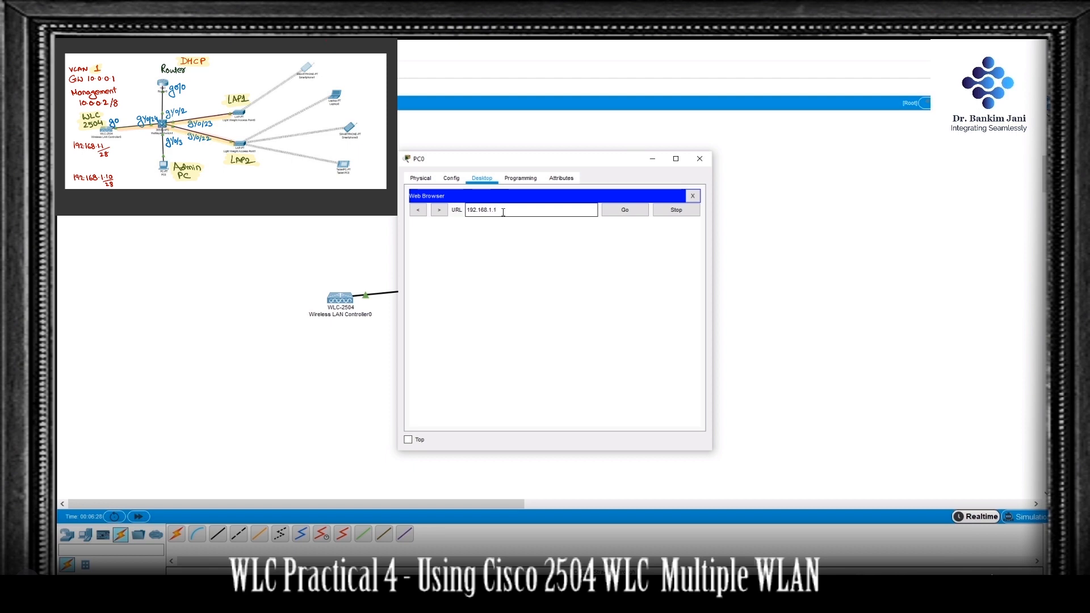
{"action": "key", "text": "Return"}
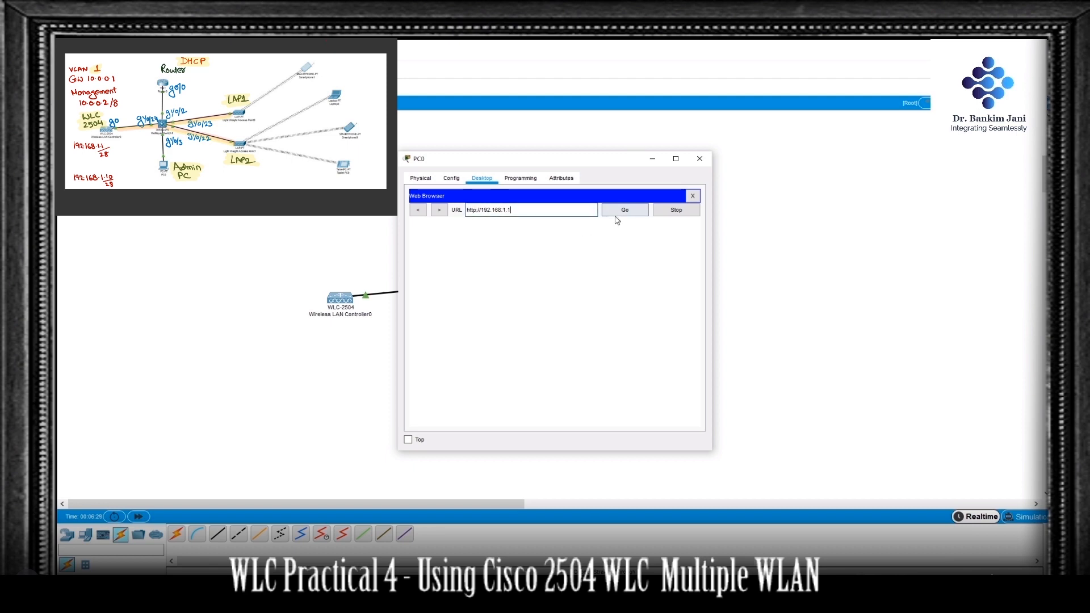
{"action": "left_click", "coordinate": [624, 212]}
{"action": "left_click_drag", "start_coordinate": [552, 166], "coordinate": [635, 166]}
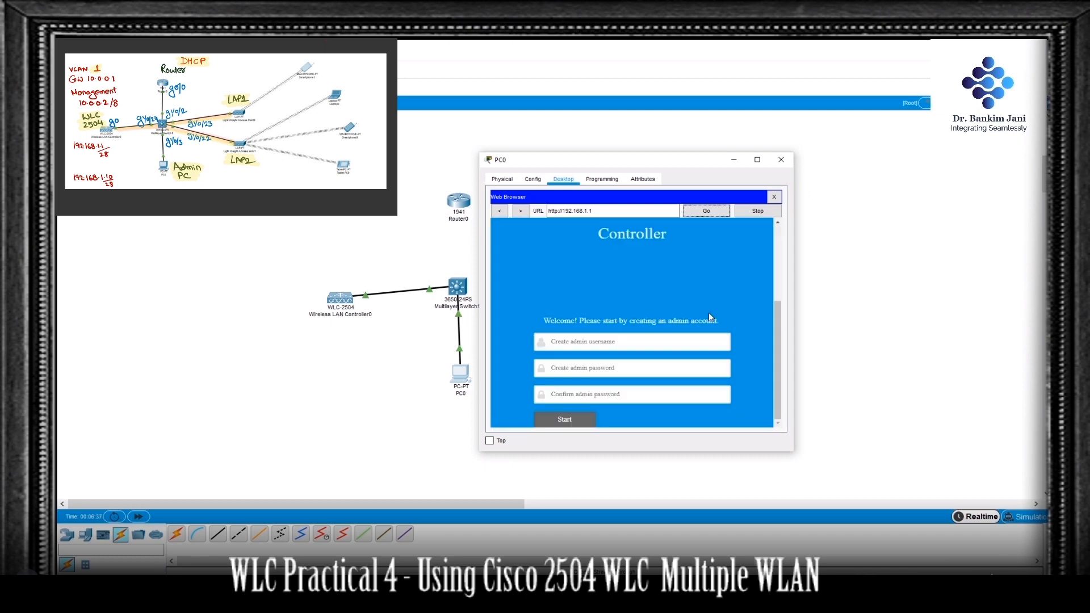
Step: Create the controller's admin account with username admin, enter and confirm the admin password, and start the setup wizard
{"action": "left_click", "coordinate": [649, 342]}
{"action": "type", "text": "admin"}
{"action": "key", "text": "Tab"}
{"action": "type", "text": "Cisco12"}
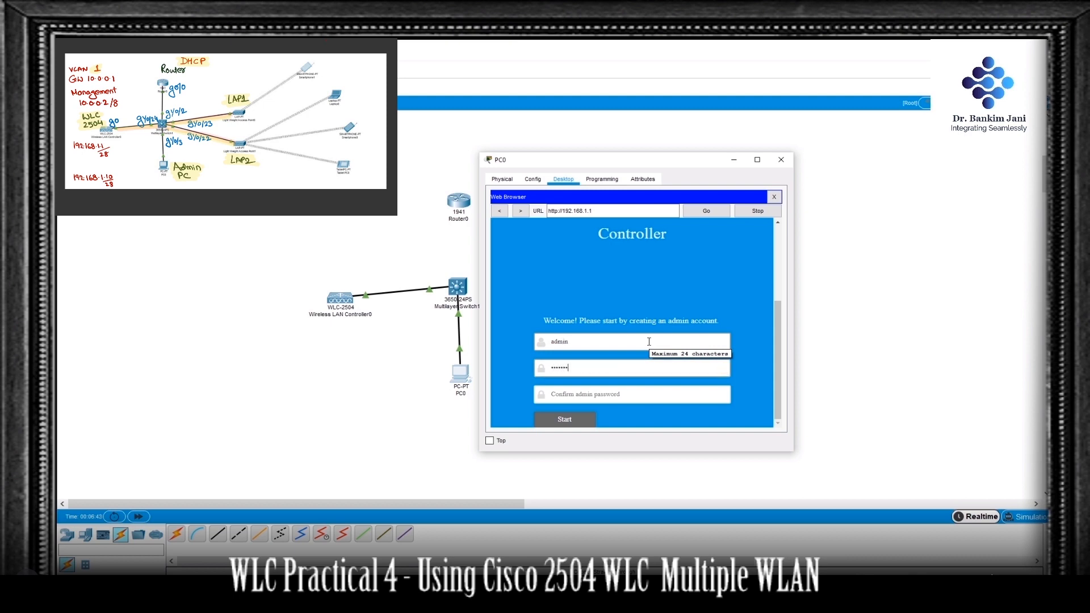
{"action": "key", "text": "Tab"}
{"action": "type", "text": "C"}
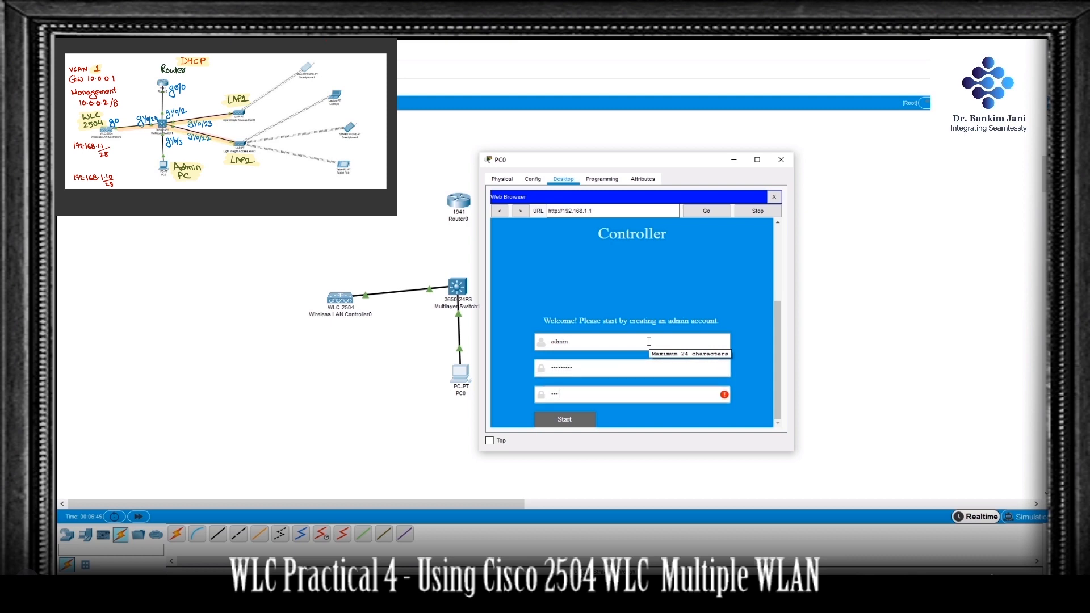
{"action": "type", "text": "3"}
{"action": "left_click", "coordinate": [574, 419]}
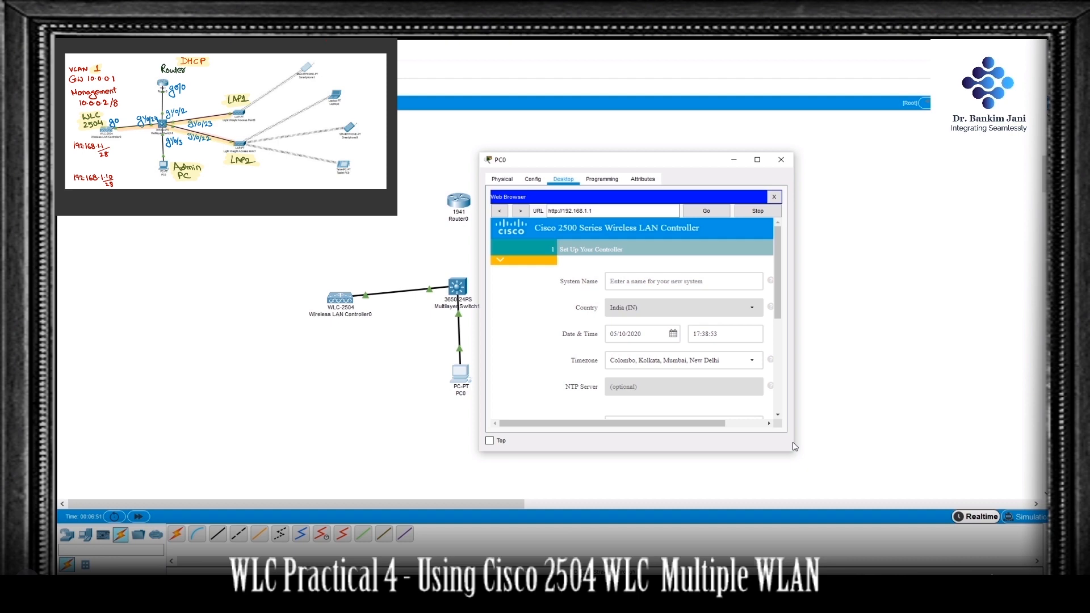
Step: Enlarge PC0's browser window and set the controller's system name to WLC2504
{"action": "left_click_drag", "start_coordinate": [794, 447], "coordinate": [1016, 443]}
{"action": "left_click", "coordinate": [789, 287]}
{"action": "type", "text": "WLC2"}
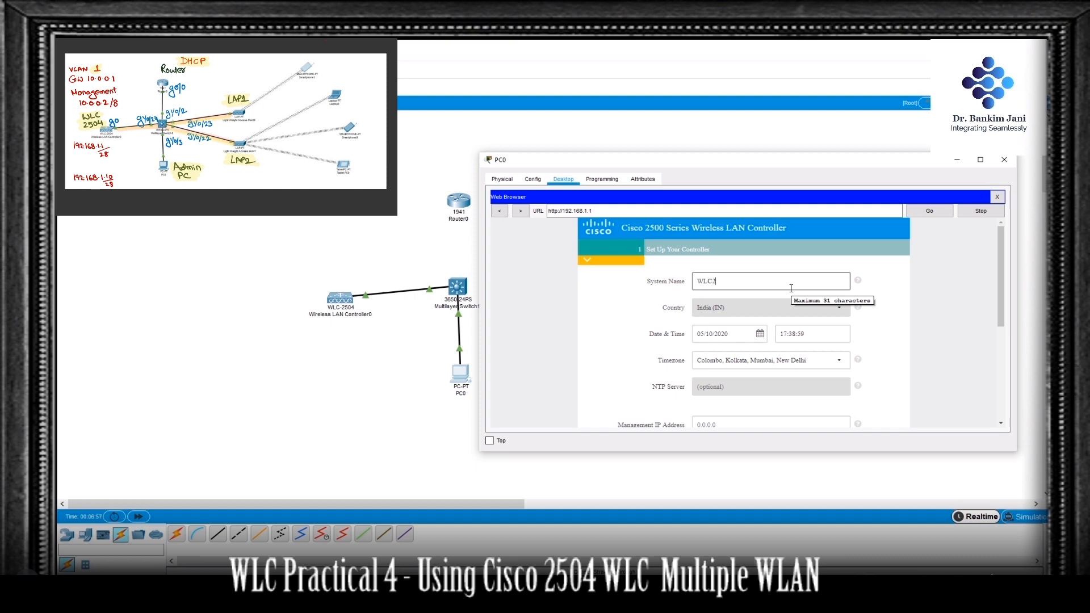
{"action": "type", "text": "504"}
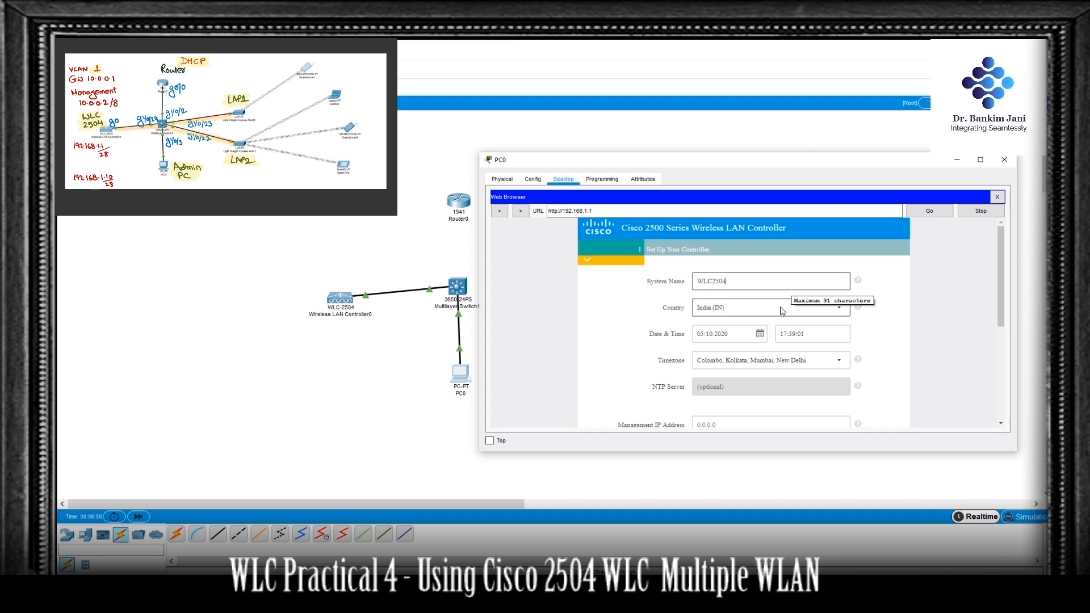
Step: Set management IP 10.0.0.2, subnet mask 255.0.0.0, default gateway 10.0.0.1 and management VLAN ID 1, and continue to the wireless network setup
{"action": "scroll", "coordinate": [789, 327], "scroll_direction": "down", "scroll_amount": 2}
{"action": "scroll", "coordinate": [788, 327], "scroll_direction": "down", "scroll_amount": 1}
{"action": "left_click", "coordinate": [742, 333]}
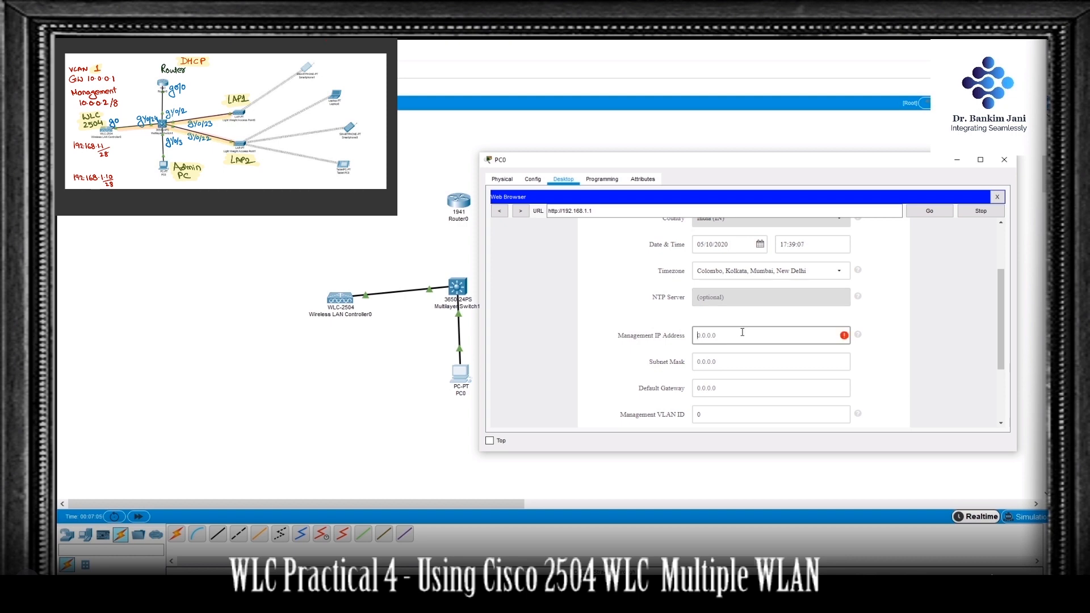
{"action": "type", "text": "10.0.0.2"}
{"action": "left_click", "coordinate": [755, 363]}
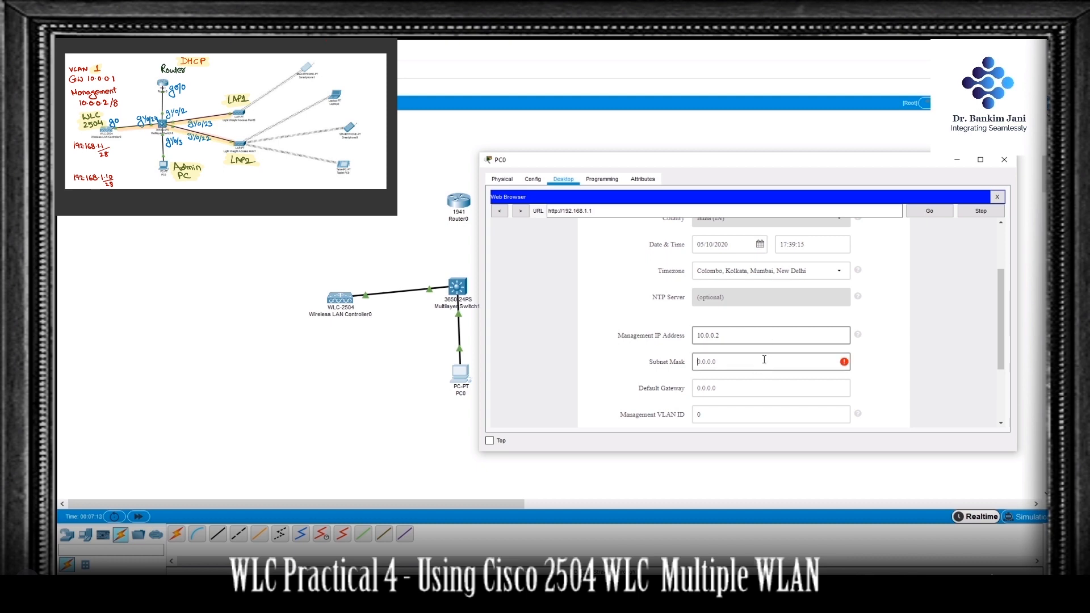
{"action": "type", "text": "255"}
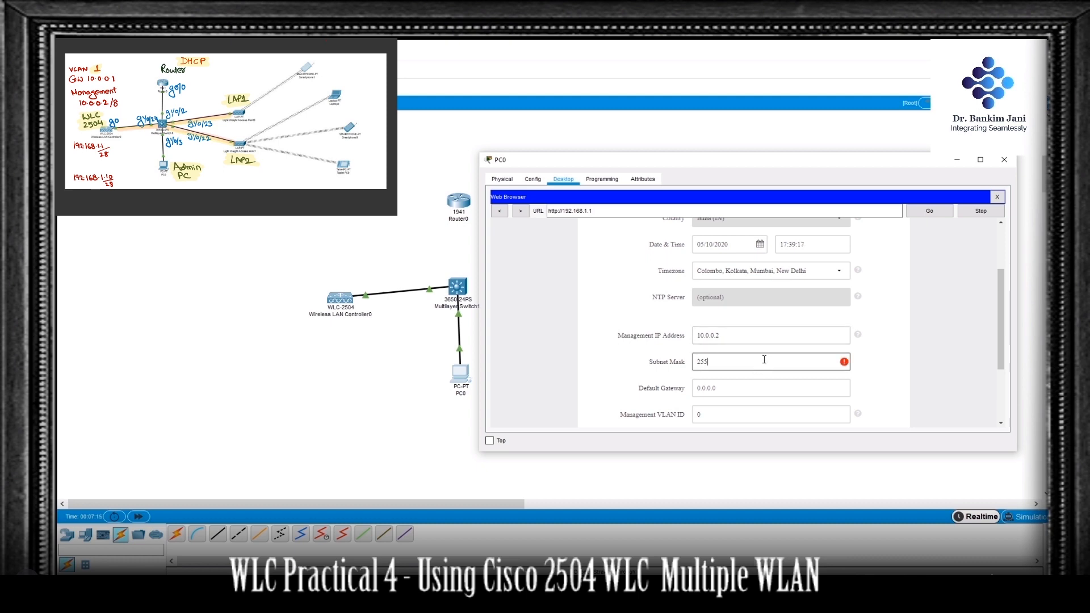
{"action": "type", "text": ".0.0.0"}
{"action": "left_click", "coordinate": [764, 386]}
{"action": "type", "text": "10.0.0.1"}
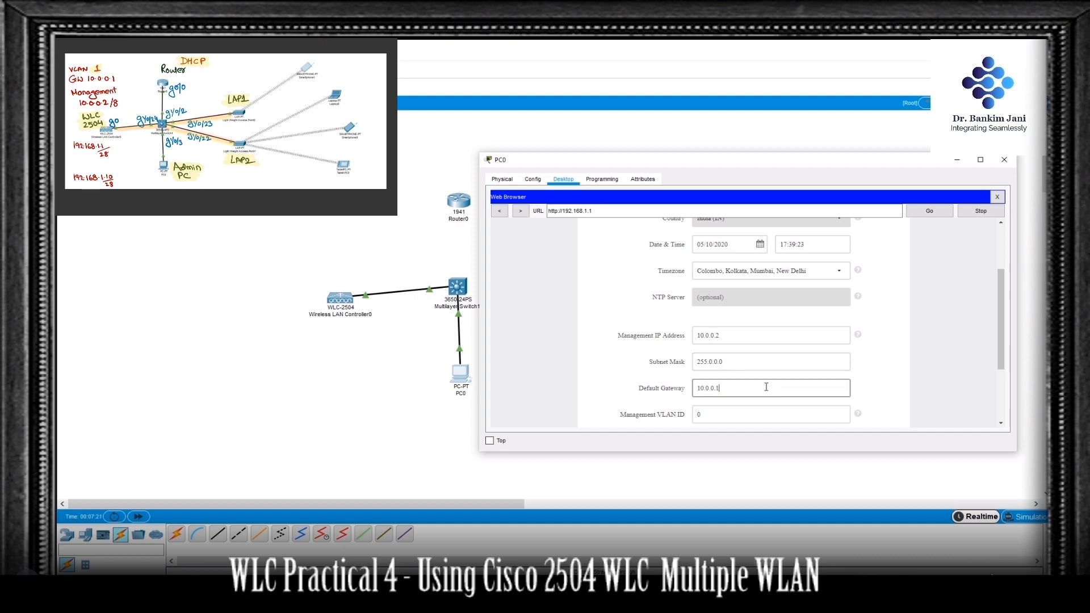
{"action": "scroll", "coordinate": [764, 414], "scroll_direction": "down", "scroll_amount": 3}
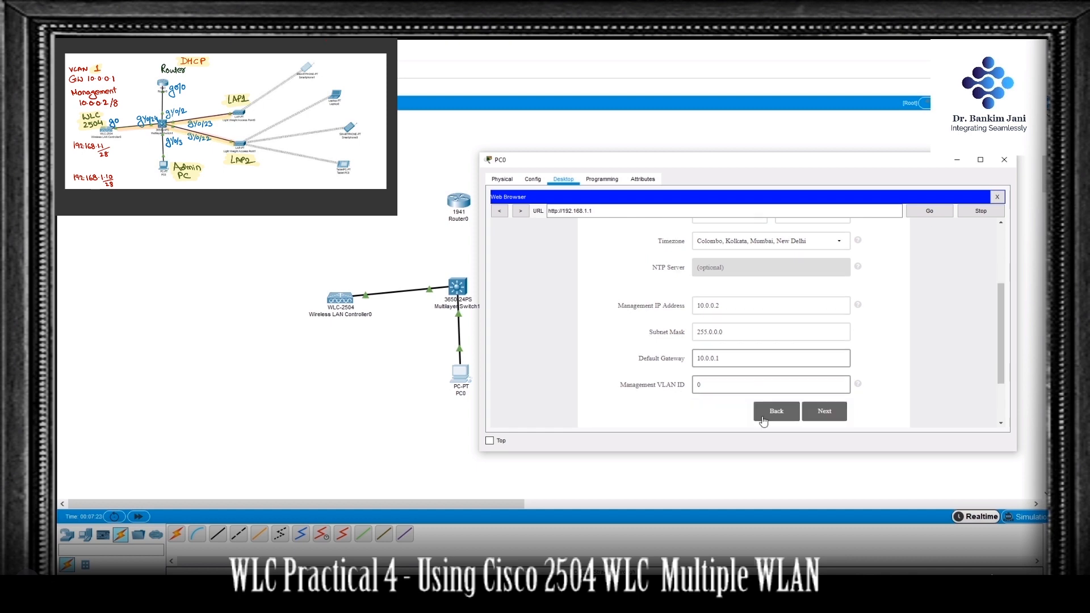
{"action": "key", "text": "Tab"}
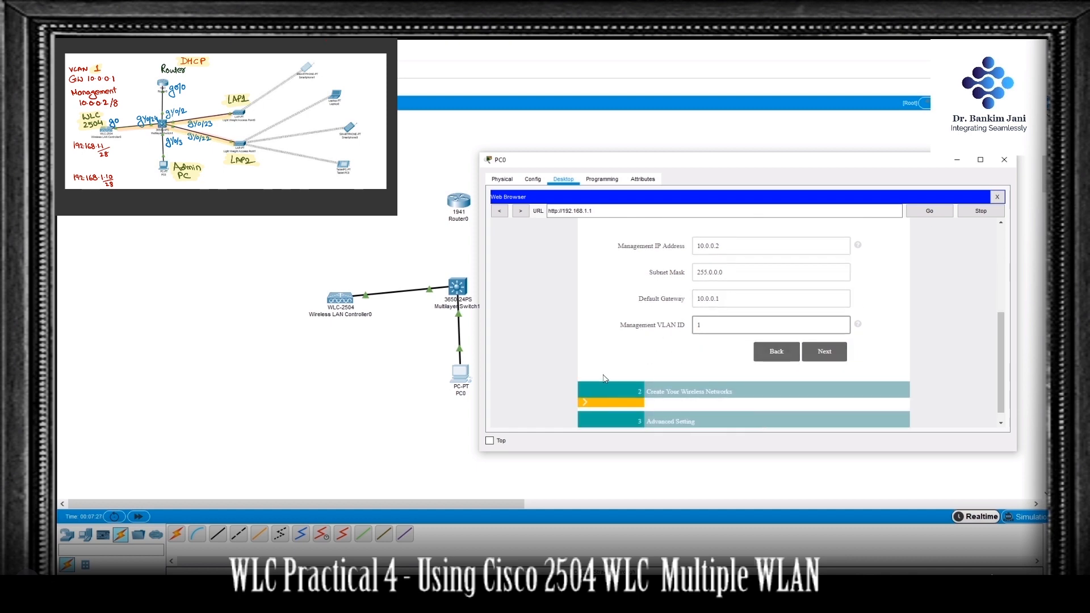
{"action": "left_click", "coordinate": [819, 356]}
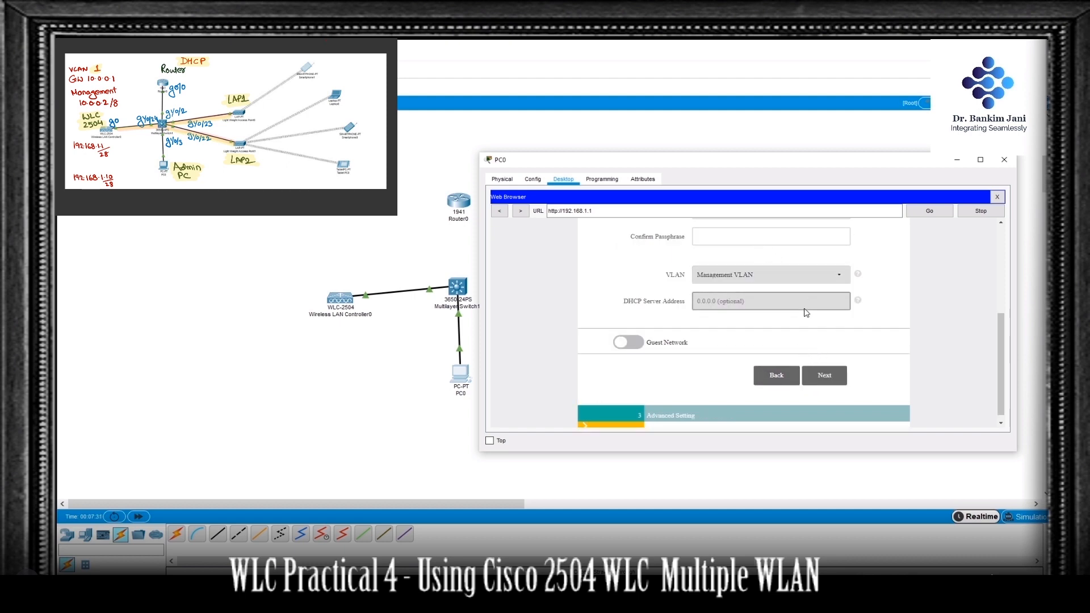
Step: Name the employee network Management, enter and confirm its WPA2 Personal passphrase, and continue to the advanced settings
{"action": "scroll", "coordinate": [793, 292], "scroll_direction": "up", "scroll_amount": 2}
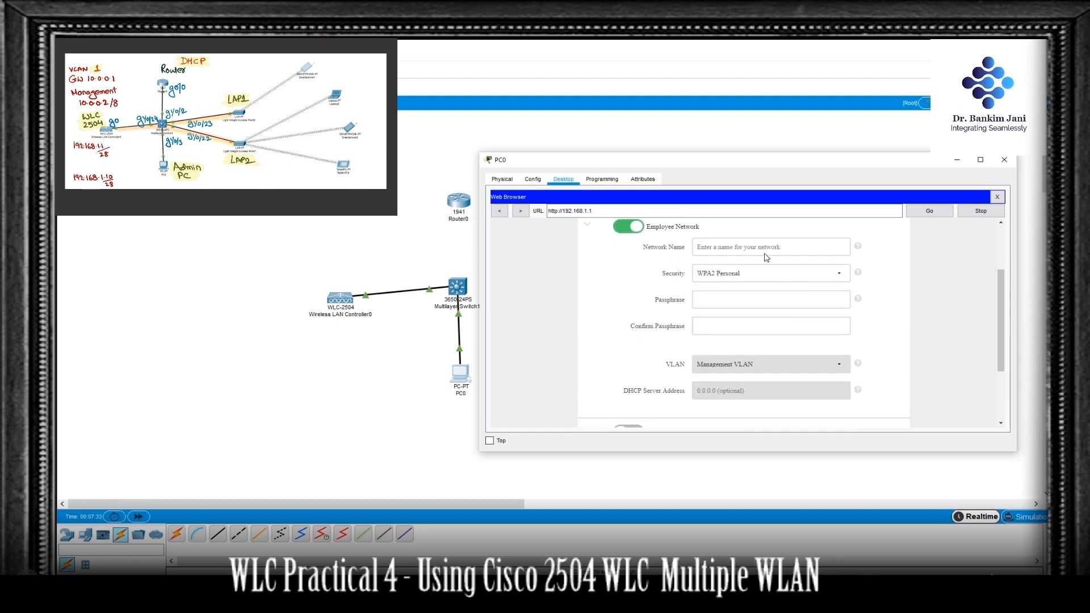
{"action": "left_click", "coordinate": [796, 244]}
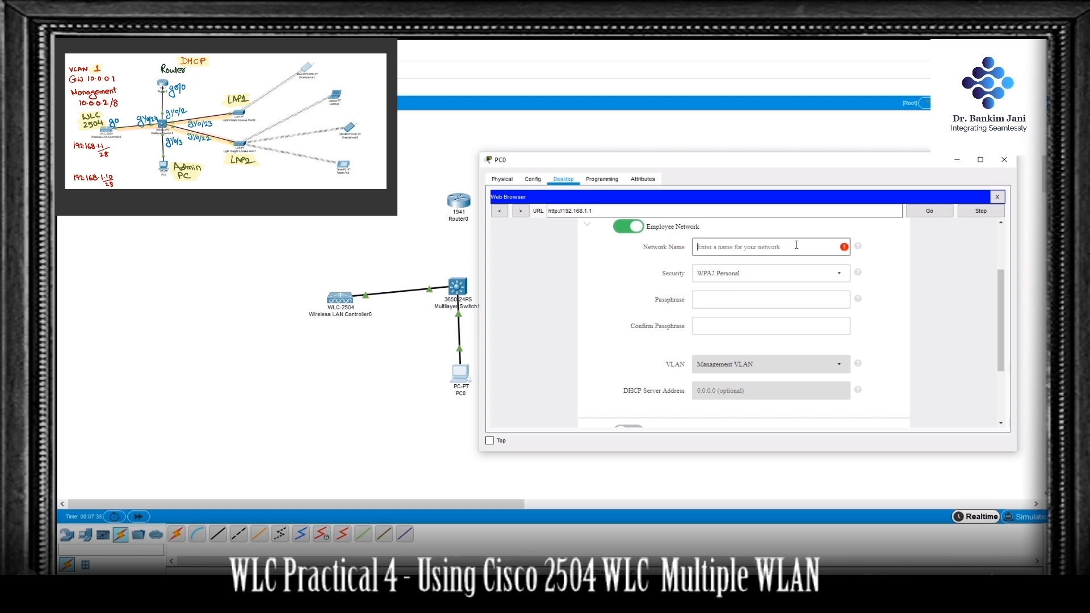
{"action": "type", "text": "Management"}
{"action": "left_click", "coordinate": [738, 300]}
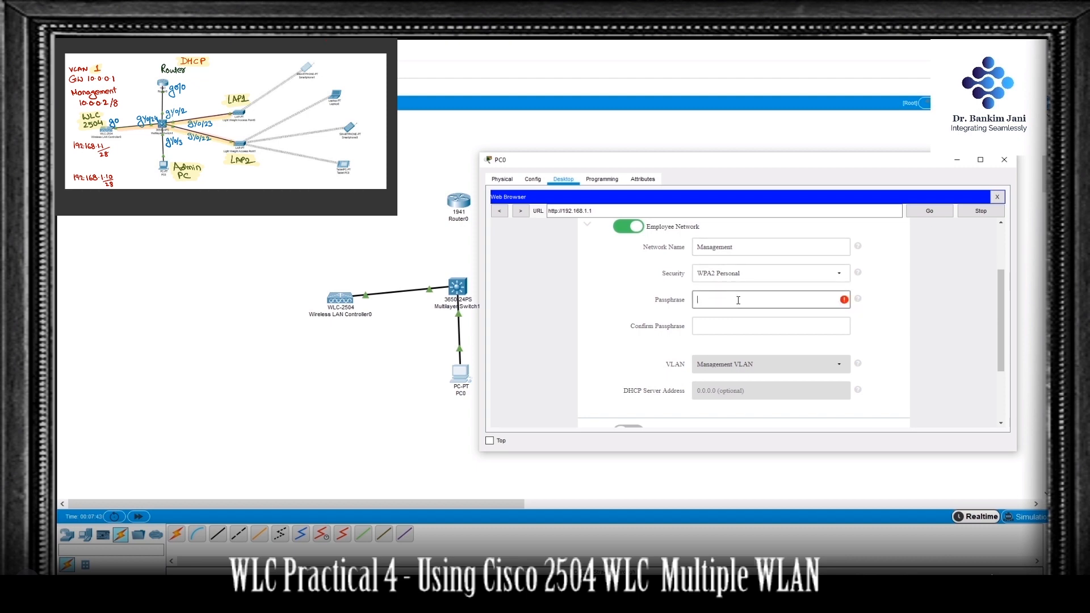
{"action": "type", "text": "cisco123"}
{"action": "left_click", "coordinate": [746, 326]}
{"action": "type", "text": "cisco123"}
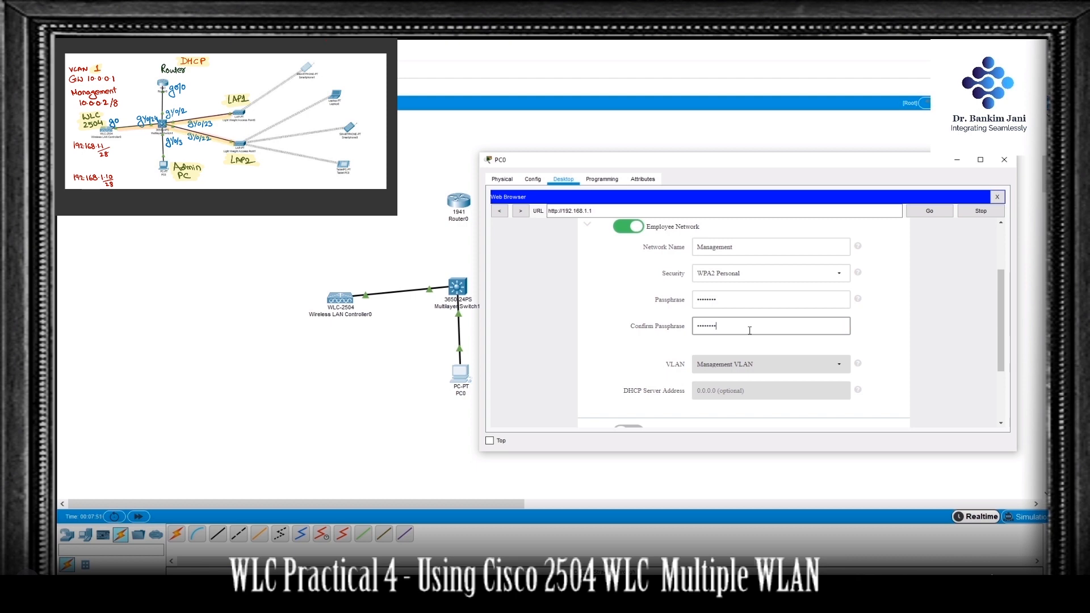
{"action": "scroll", "coordinate": [749, 331], "scroll_direction": "down", "scroll_amount": 1}
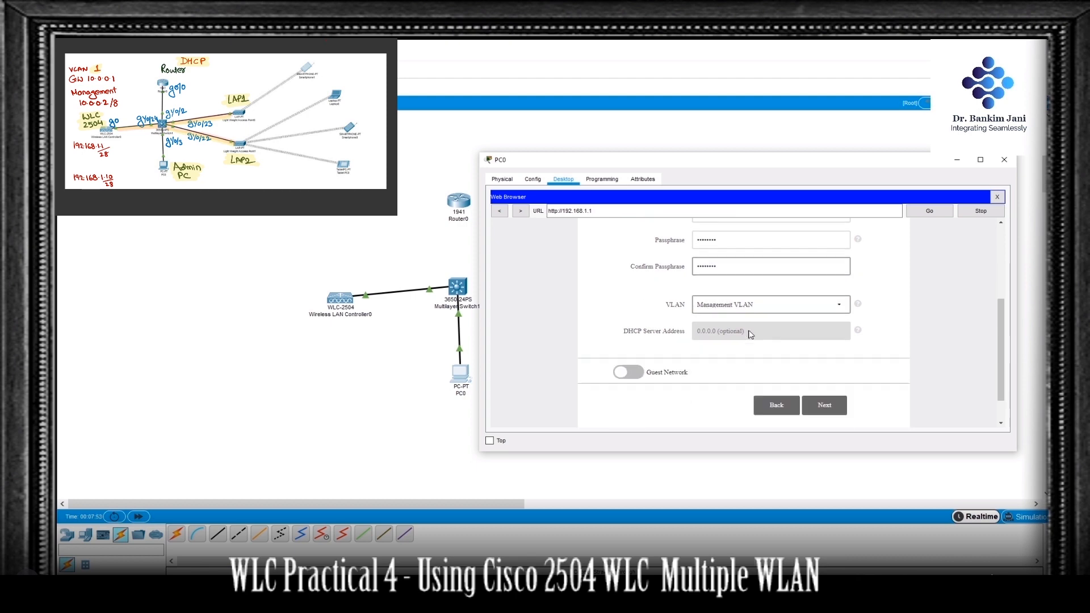
{"action": "left_click", "coordinate": [832, 405]}
Step: Keep the default advanced settings, apply the controller's setup configuration and confirm the reboot
{"action": "left_click", "coordinate": [835, 400]}
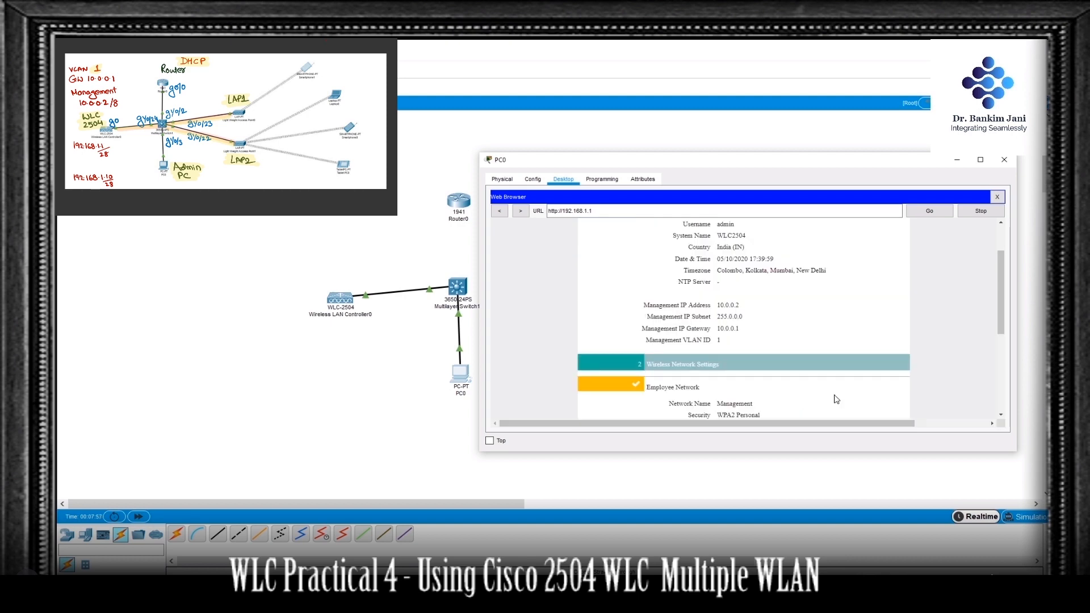
{"action": "scroll", "coordinate": [838, 391], "scroll_direction": "down", "scroll_amount": 3}
{"action": "scroll", "coordinate": [836, 389], "scroll_direction": "down", "scroll_amount": 1}
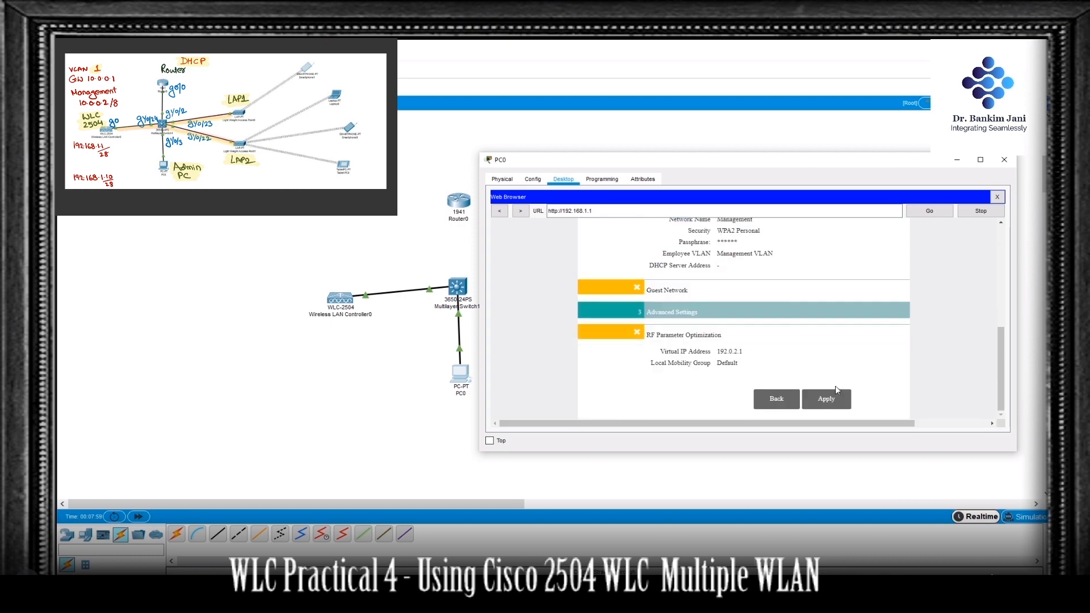
{"action": "left_click", "coordinate": [833, 403]}
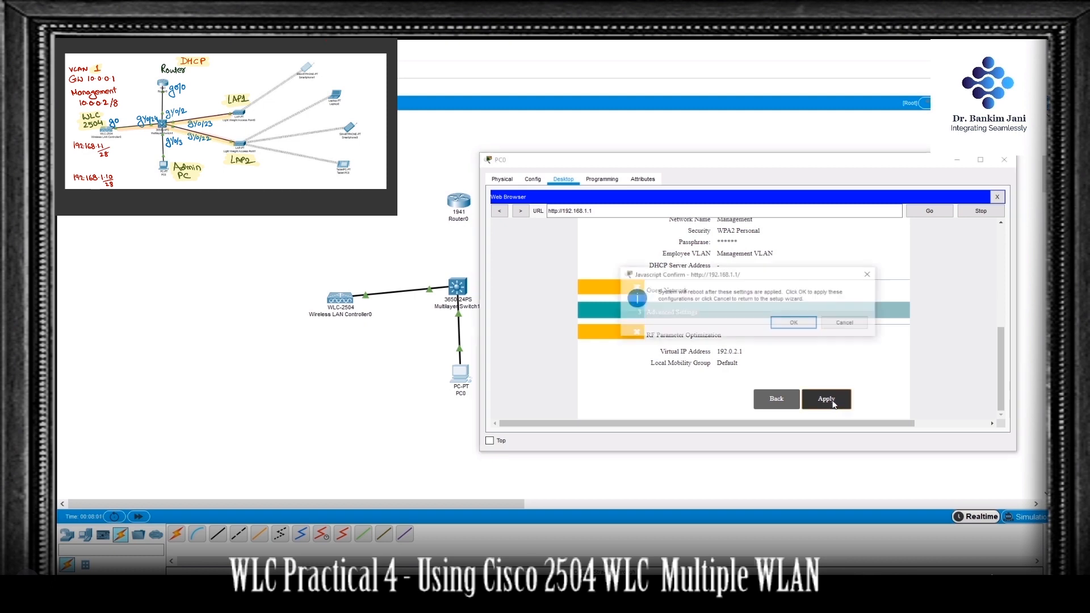
{"action": "left_click", "coordinate": [800, 327]}
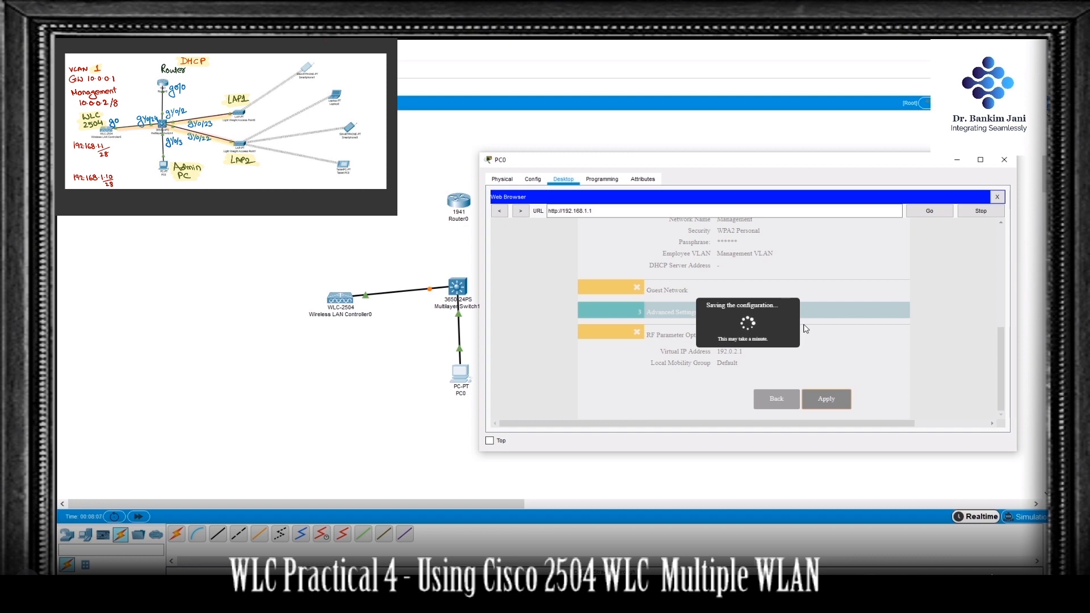
Step: Close PC0's web browser, switch its IPv4 configuration to DHCP and close the PC's window
{"action": "left_click", "coordinate": [998, 198]}
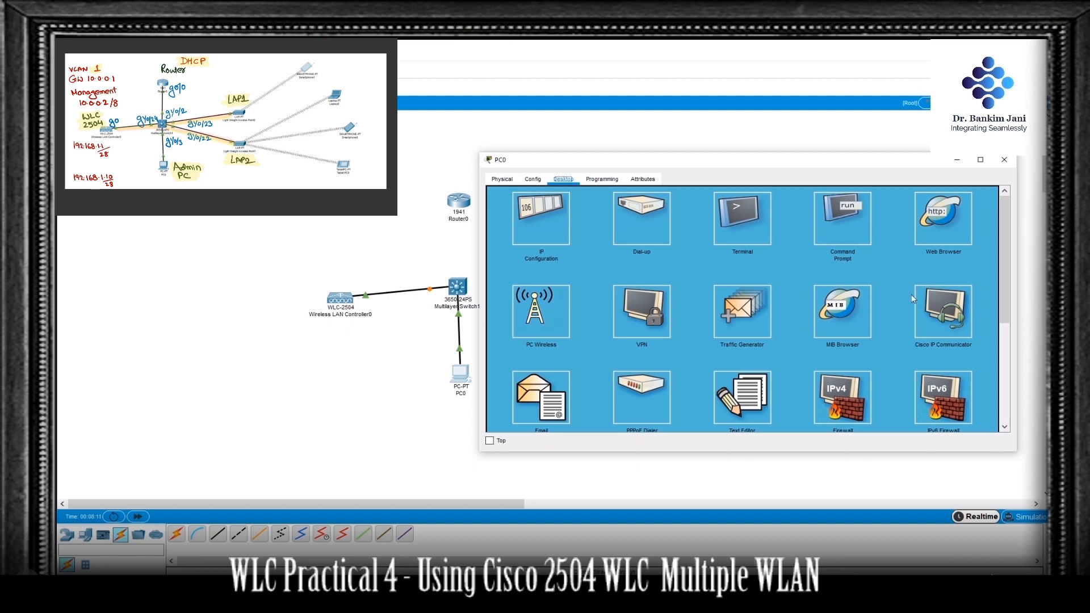
{"action": "left_click", "coordinate": [561, 223]}
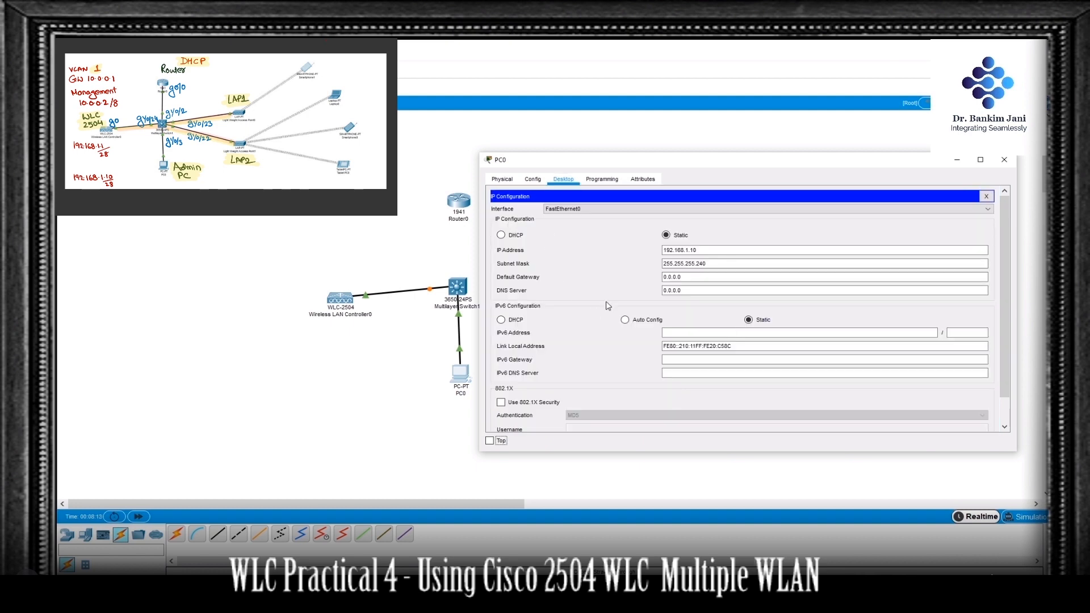
{"action": "left_click", "coordinate": [501, 234]}
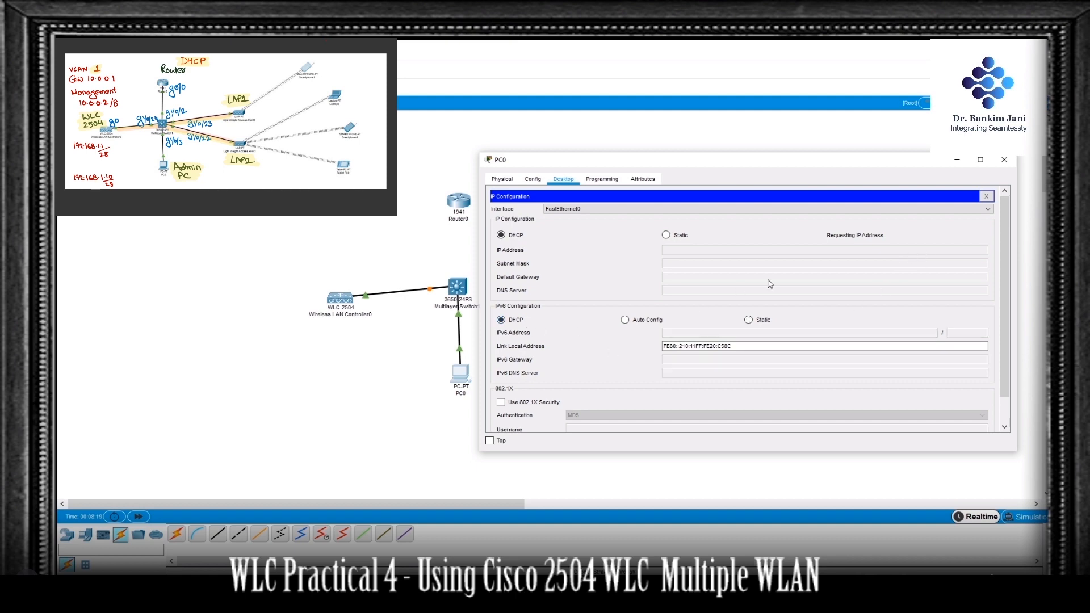
{"action": "left_click", "coordinate": [1005, 163]}
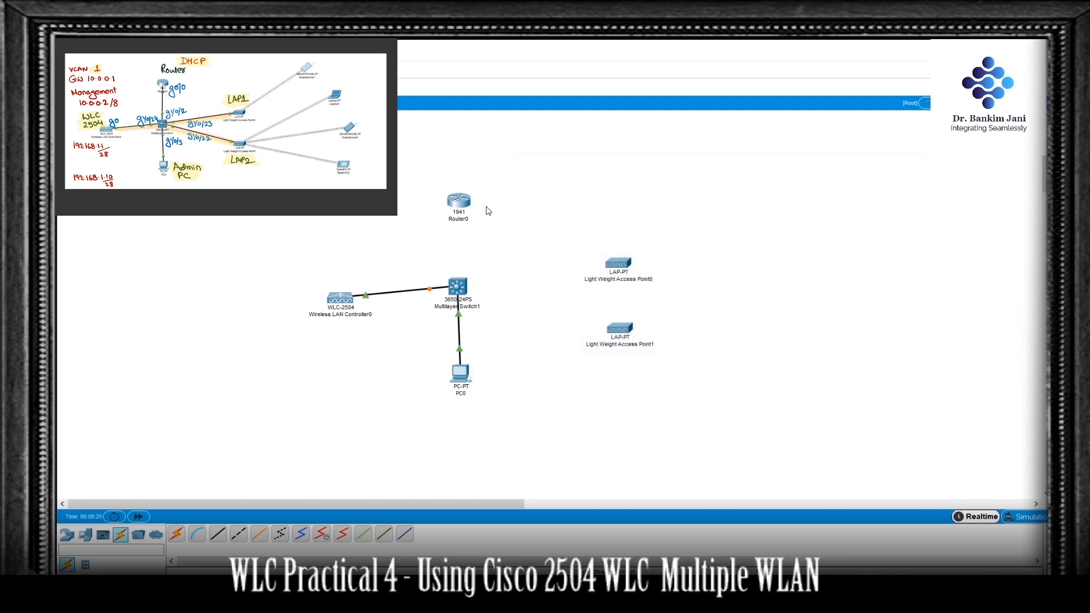
Step: Open Router0's command line and decline the initial configuration dialog
{"action": "left_click", "coordinate": [468, 201]}
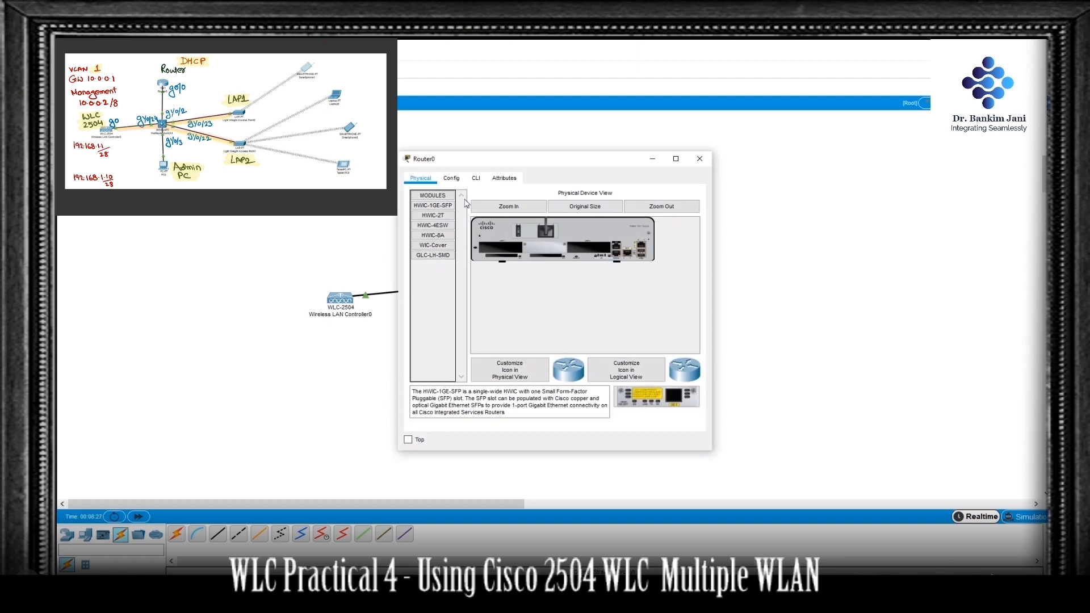
{"action": "left_click", "coordinate": [476, 179]}
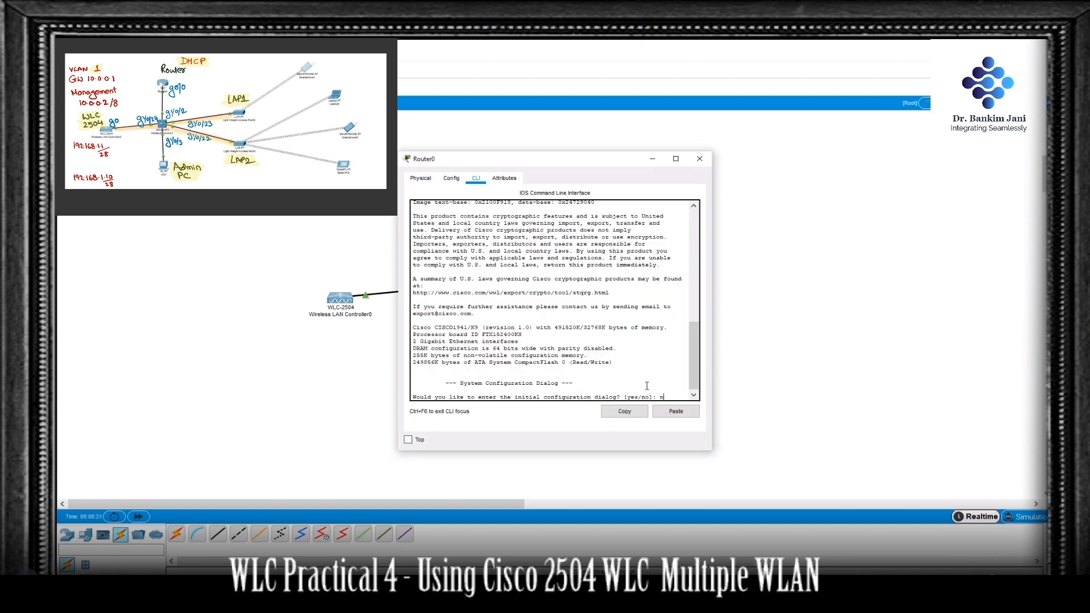
{"action": "type", "text": "no"}
{"action": "key", "text": "Return"}
{"action": "key", "text": "Return"}
{"action": "key", "text": "Return"}
{"action": "key", "text": "Return"}
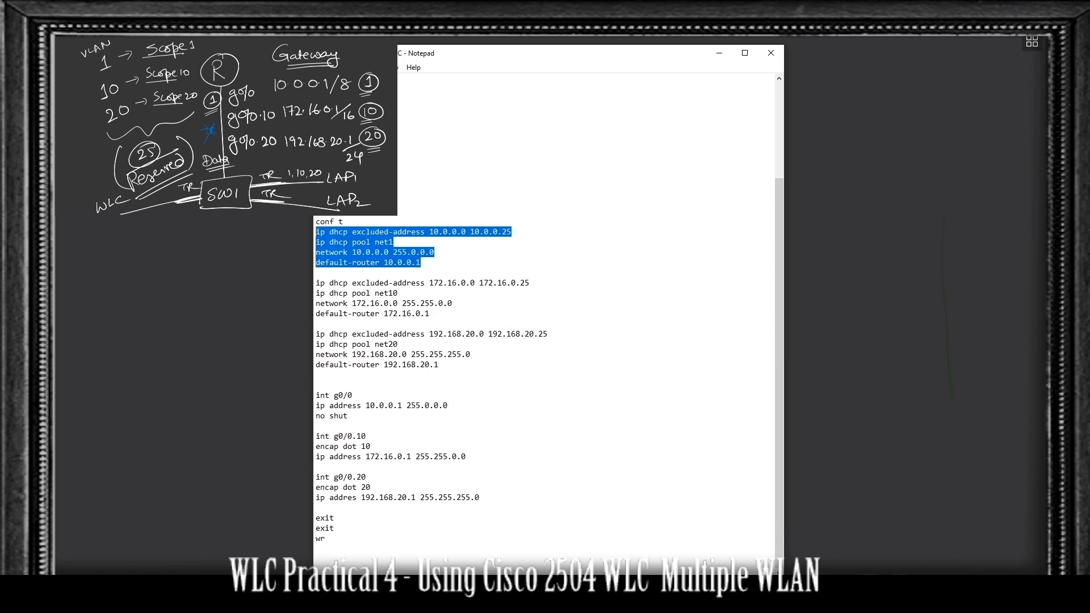
Step: Review the router script in Notepad, covering DHCP pools net1, net10 and net20, interface g0/0 and subinterfaces g0/0.10 and g0/0.20
{"action": "left_click_drag", "start_coordinate": [429, 313], "coordinate": [315, 283]}
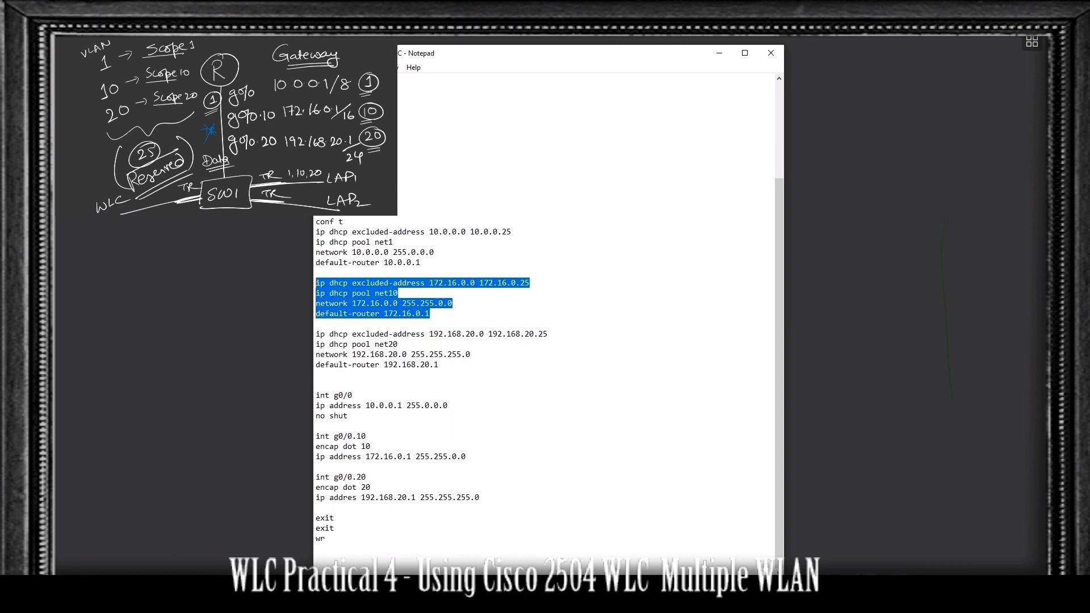
{"action": "left_click_drag", "start_coordinate": [438, 365], "coordinate": [315, 334]}
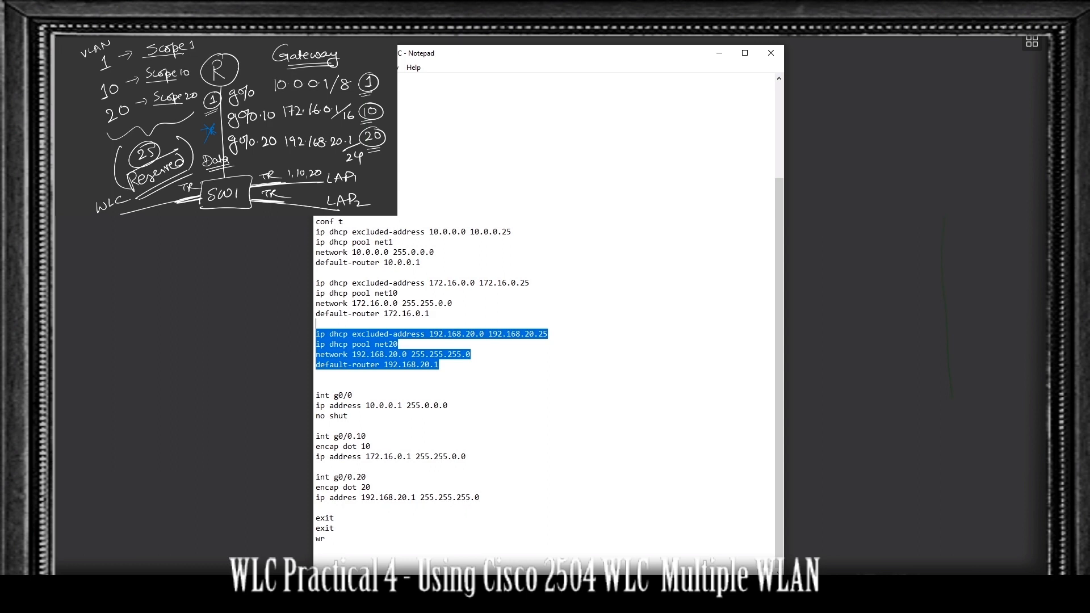
{"action": "left_click_drag", "start_coordinate": [348, 416], "coordinate": [316, 395]}
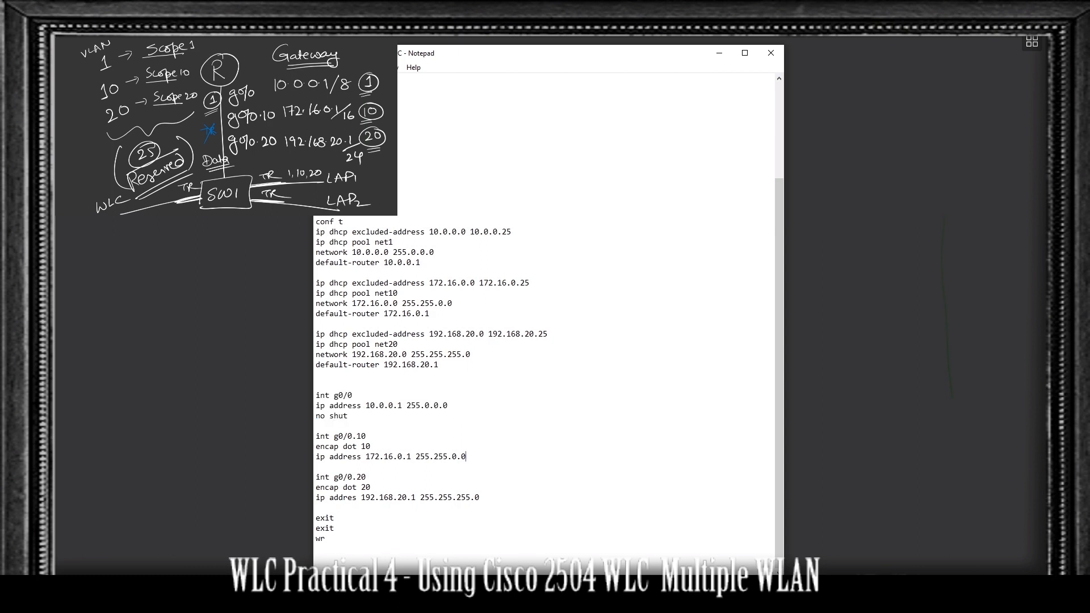
{"action": "left_click_drag", "start_coordinate": [466, 456], "coordinate": [316, 436]}
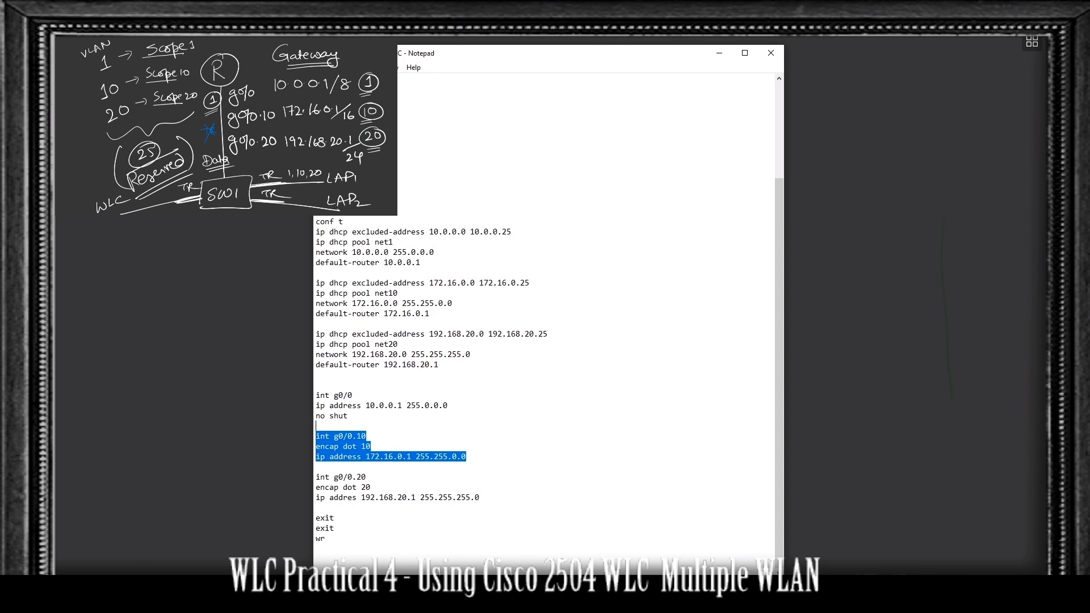
{"action": "left_click_drag", "start_coordinate": [479, 498], "coordinate": [316, 465]}
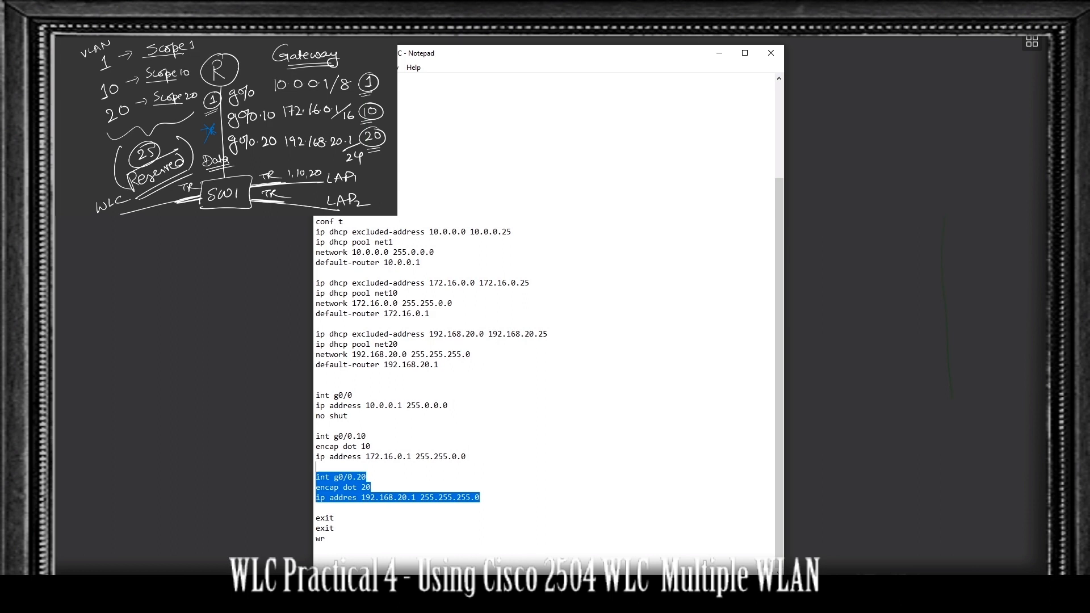
{"action": "scroll", "coordinate": [317, 466], "scroll_direction": "up", "scroll_amount": 4}
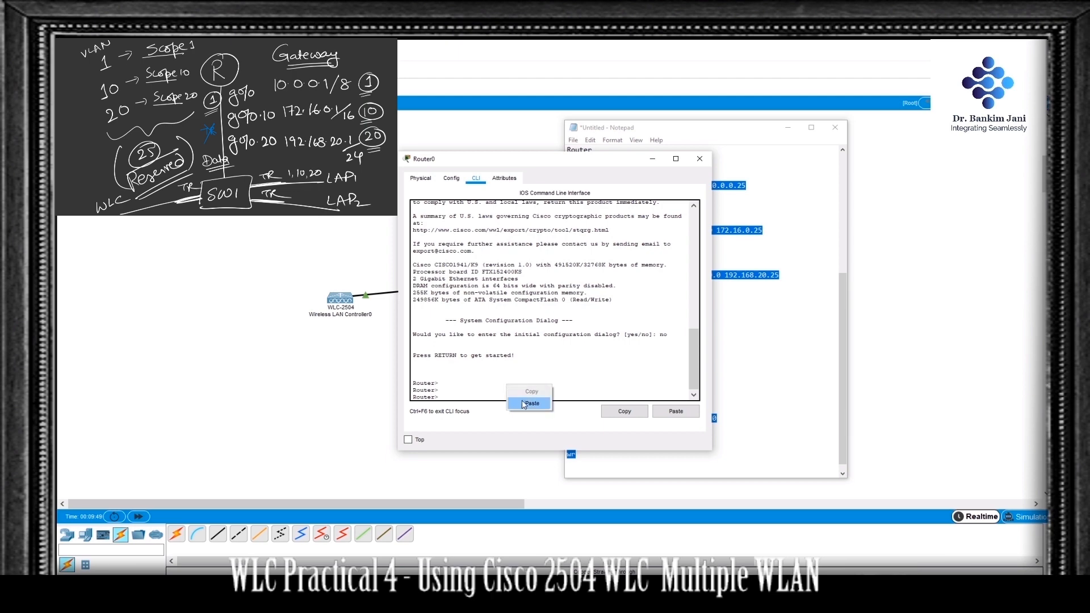
Step: Run the Notepad router script in Router0's command line to configure the three DHCP pools and gateways on g0/0, g0/0.10 and g0/0.20, and save
{"action": "left_click", "coordinate": [526, 405]}
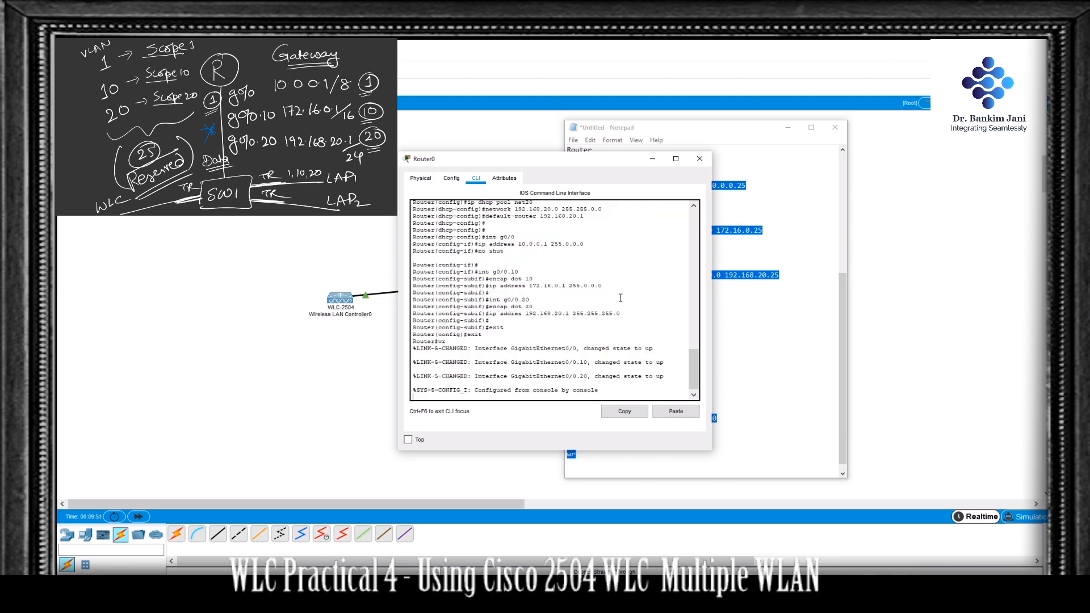
{"action": "key", "text": "Return"}
{"action": "key", "text": "Return"}
{"action": "key", "text": "Return"}
{"action": "key", "text": "Return"}
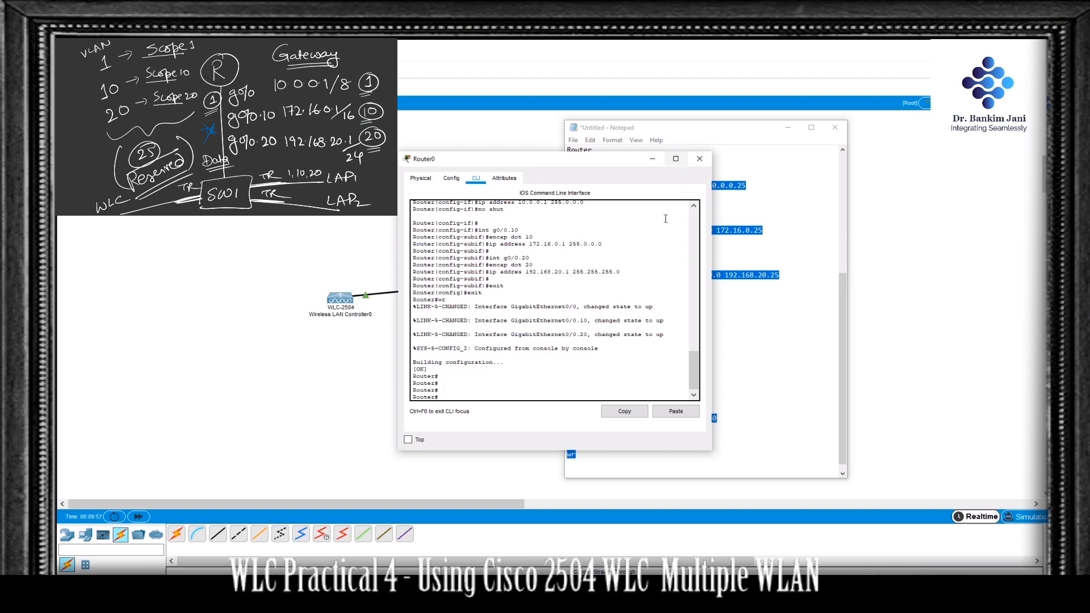
Step: List Router0's interfaces with sh ip int br, widen the window to read the output and close it
{"action": "type", "text": "sh ip int br"}
{"action": "key", "text": "Return"}
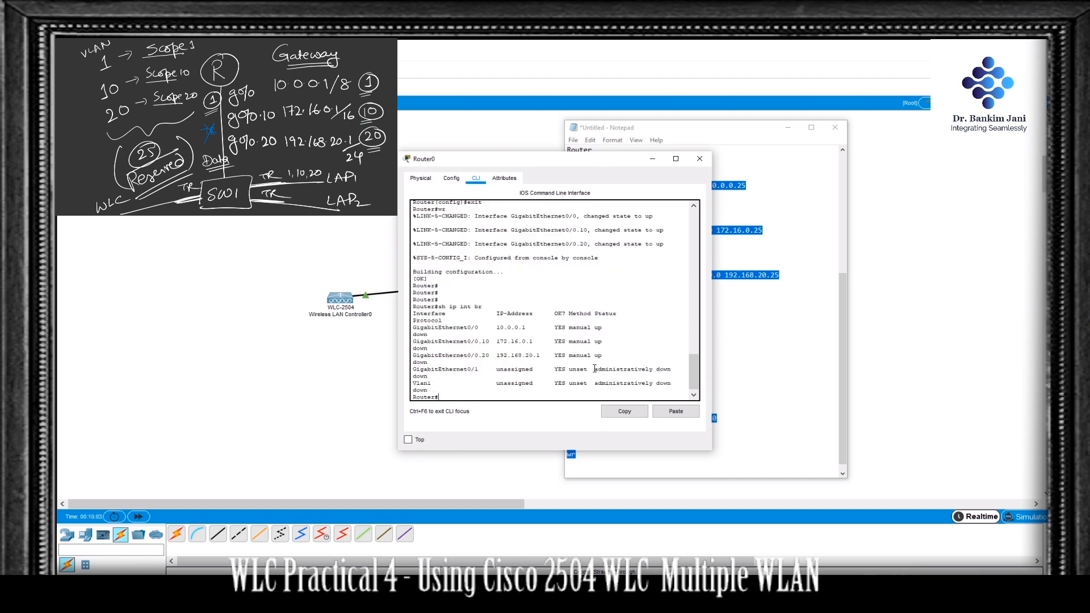
{"action": "left_click_drag", "start_coordinate": [713, 349], "coordinate": [865, 349]}
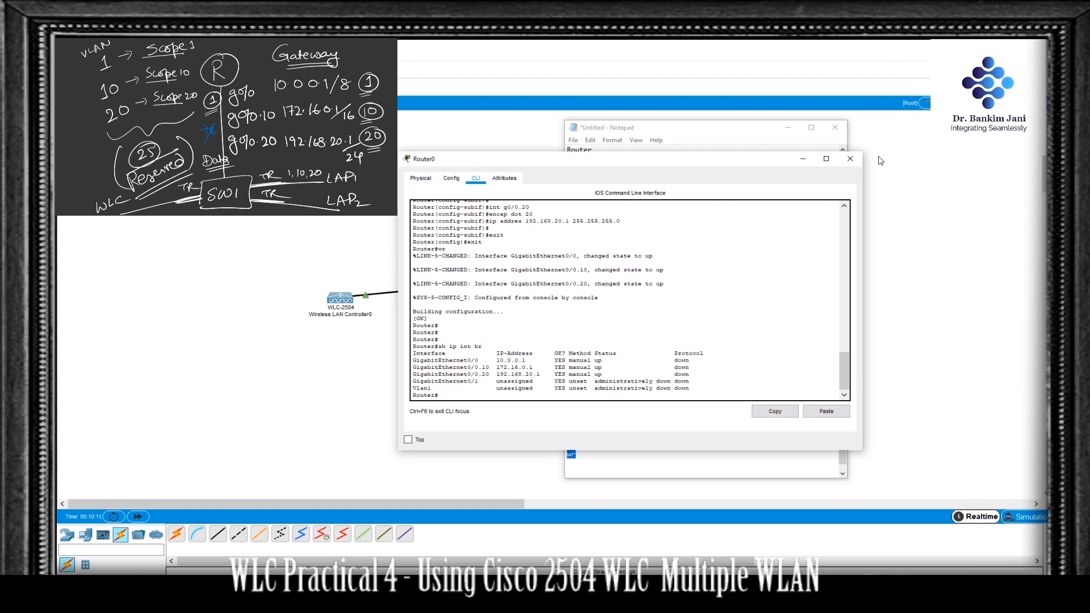
{"action": "left_click", "coordinate": [850, 159]}
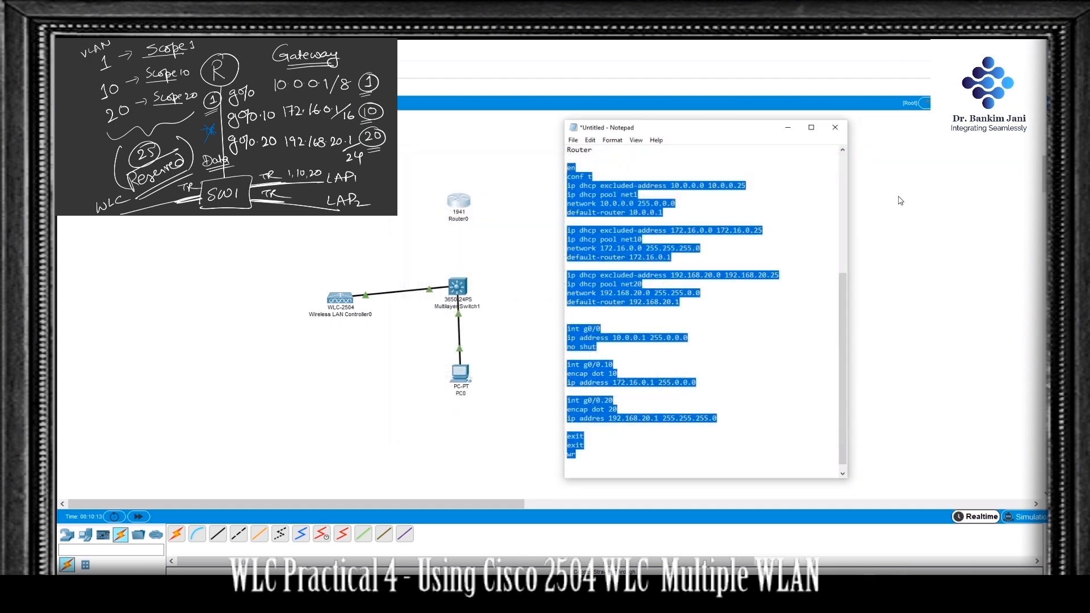
Step: Connect Multilayer Switch1's GigabitEthernet1/0/2 to Router0's GigabitEthernet0/0 with a copper straight-through cable
{"action": "scroll", "coordinate": [761, 264], "scroll_direction": "up", "scroll_amount": 8}
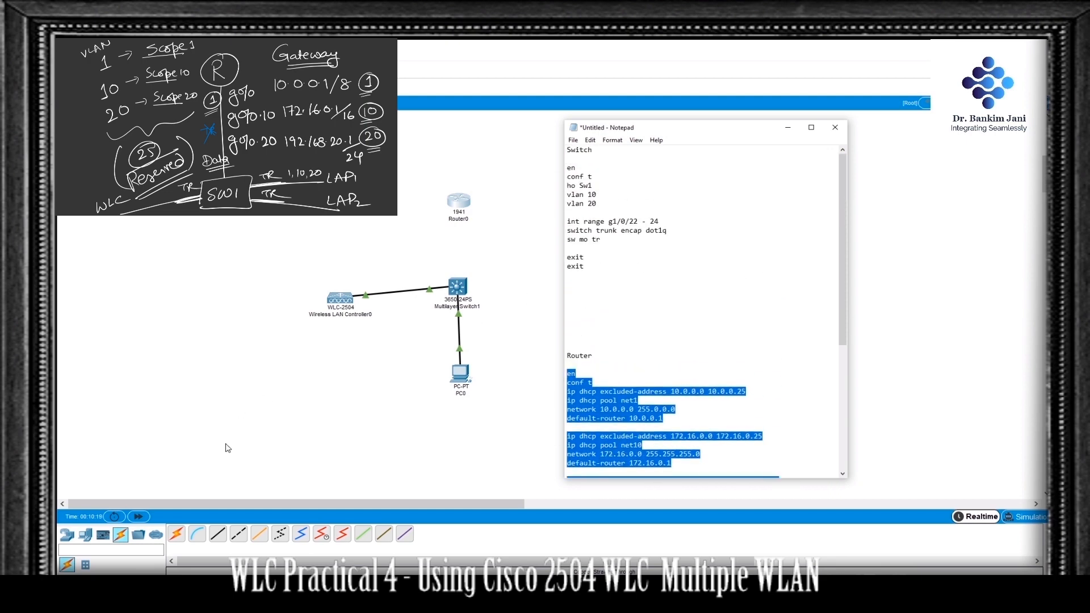
{"action": "left_click", "coordinate": [220, 534]}
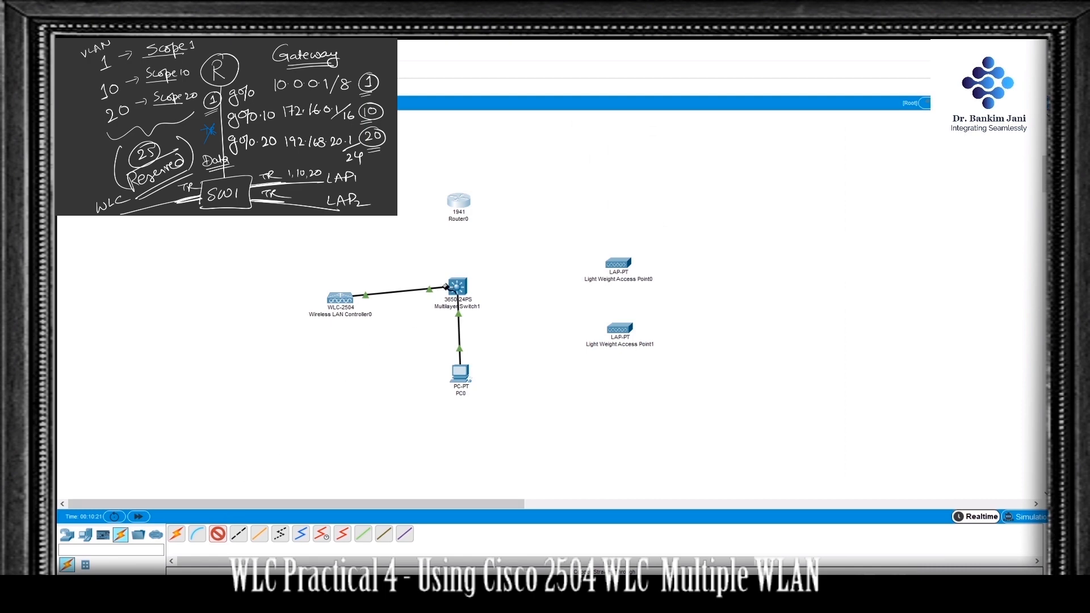
{"action": "mouse_move", "coordinate": [460, 282]}
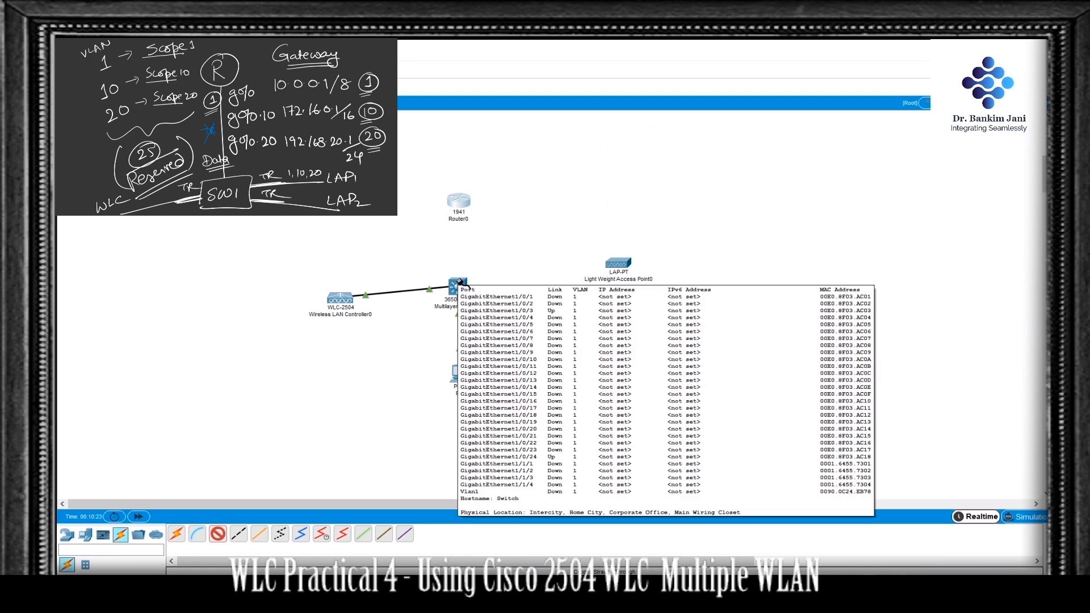
{"action": "left_click", "coordinate": [458, 284]}
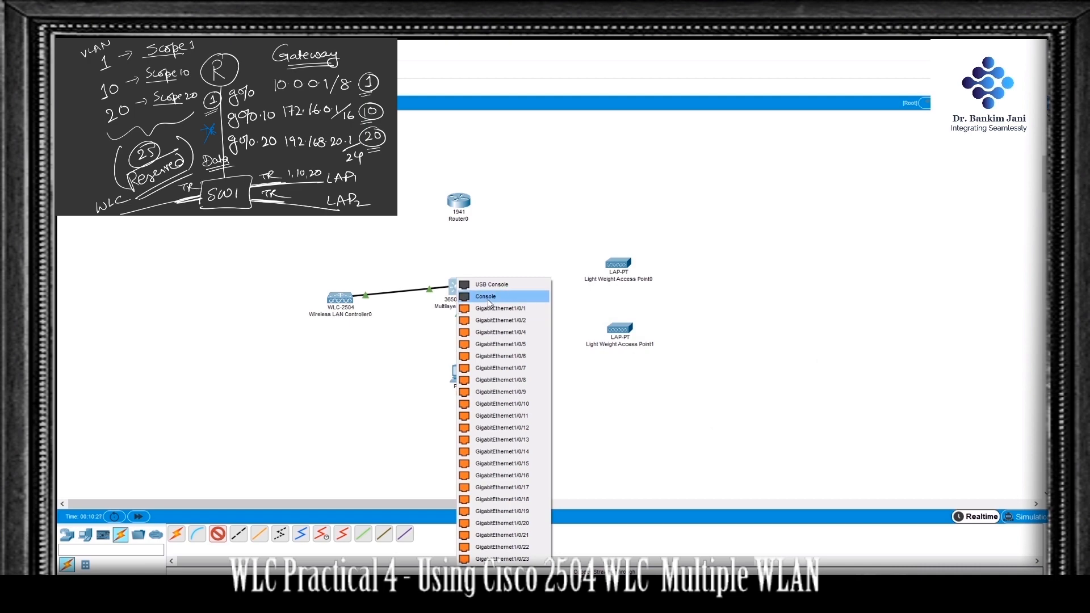
{"action": "left_click", "coordinate": [499, 321]}
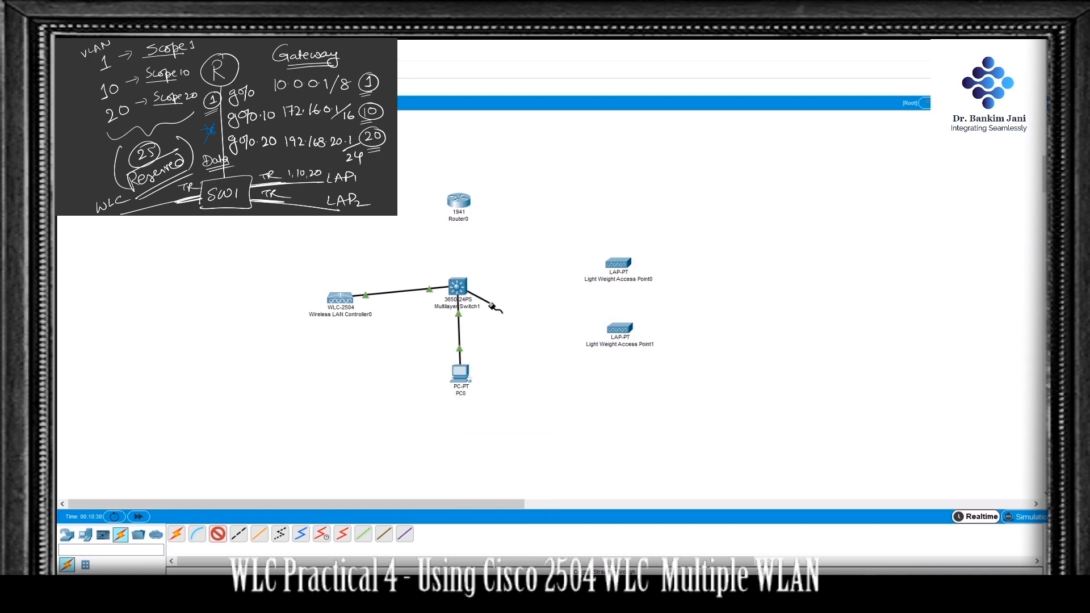
{"action": "left_click", "coordinate": [460, 201]}
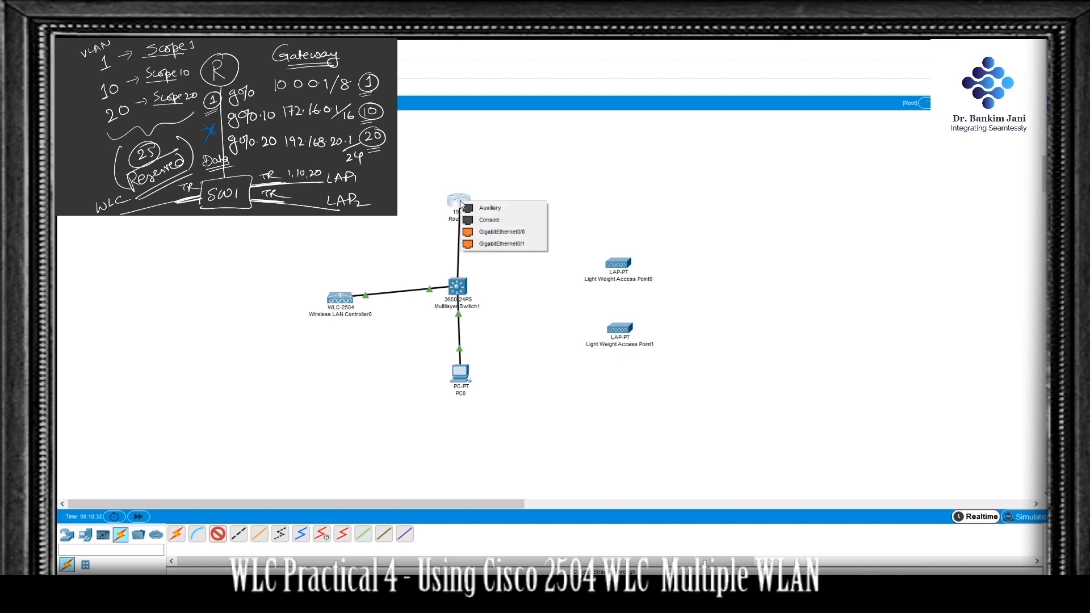
{"action": "left_click", "coordinate": [507, 232]}
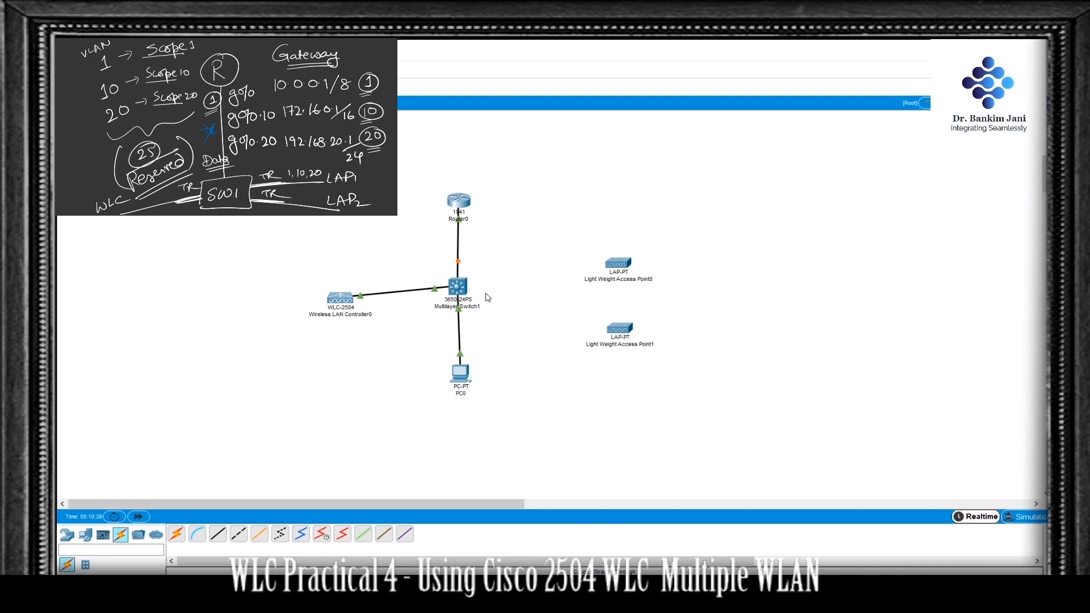
Step: Open Multilayer Switch1's command line and answer no to the initial configuration dialog to reach the Switch prompt
{"action": "left_click", "coordinate": [458, 286]}
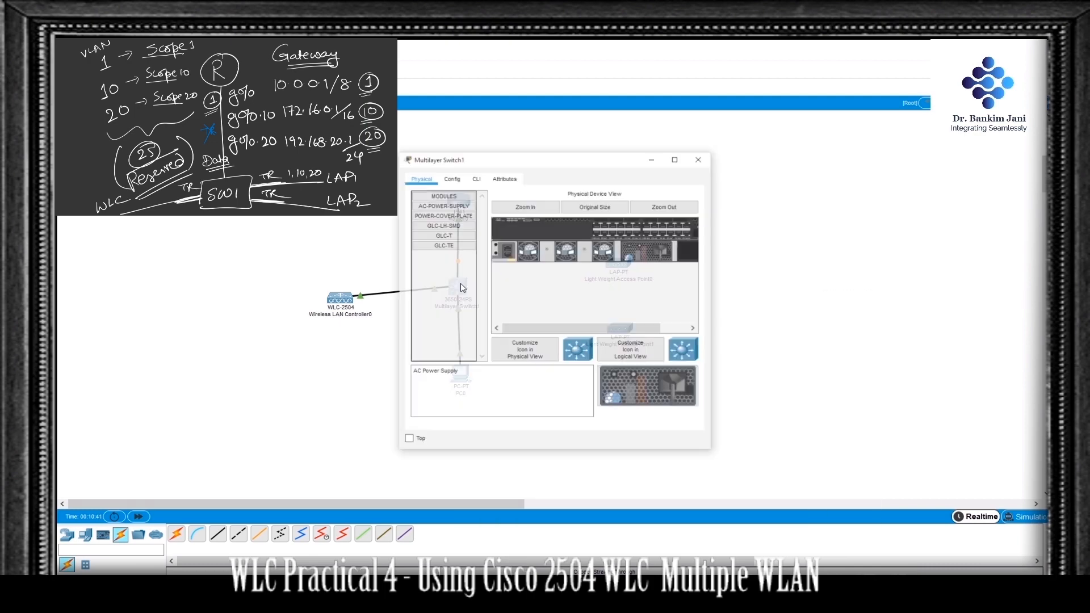
{"action": "left_click", "coordinate": [475, 178]}
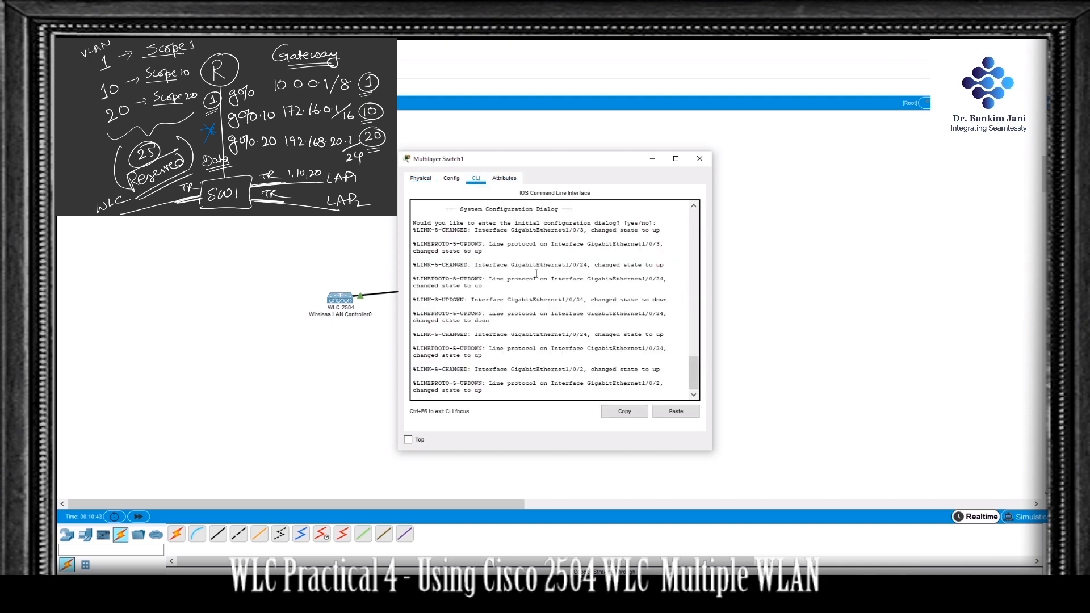
{"action": "left_click", "coordinate": [608, 359]}
{"action": "key", "text": "Return"}
{"action": "key", "text": "Return"}
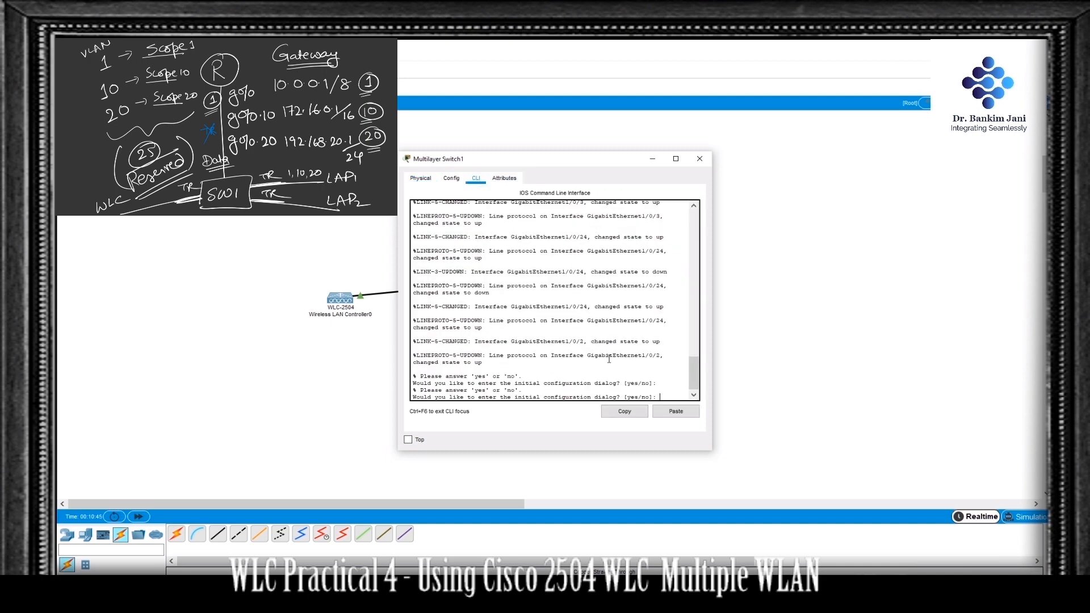
{"action": "type", "text": "no"}
{"action": "key", "text": "Return"}
{"action": "key", "text": "Return"}
{"action": "key", "text": "Return"}
{"action": "key", "text": "Return"}
{"action": "key", "text": "Return"}
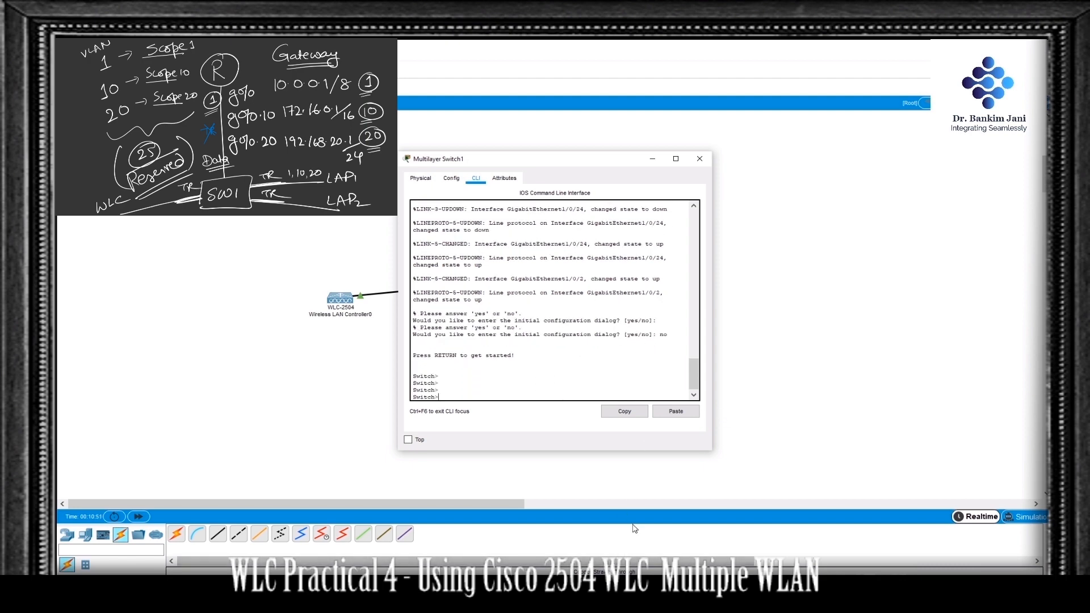
Step: Run the Notepad switch script in Multilayer Switch1 to set hostname Sw1, VLANs 10 and 20 and dot1q trunks on g1/0/22-24, and save
{"action": "mouse_move", "coordinate": [585, 570]}
{"action": "left_click", "coordinate": [450, 567]}
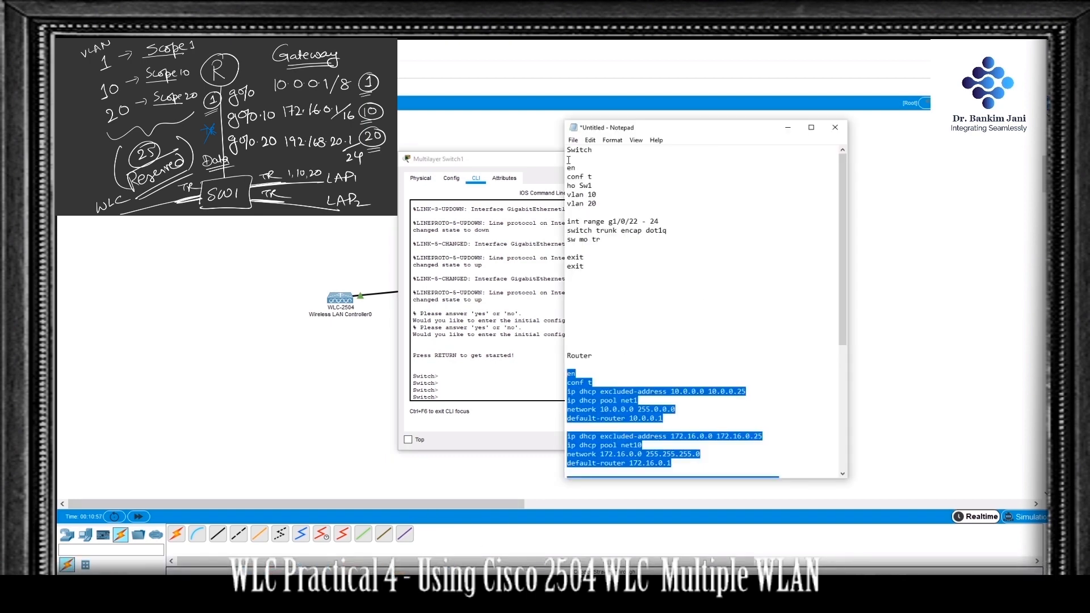
{"action": "left_click_drag", "start_coordinate": [569, 166], "coordinate": [650, 269]}
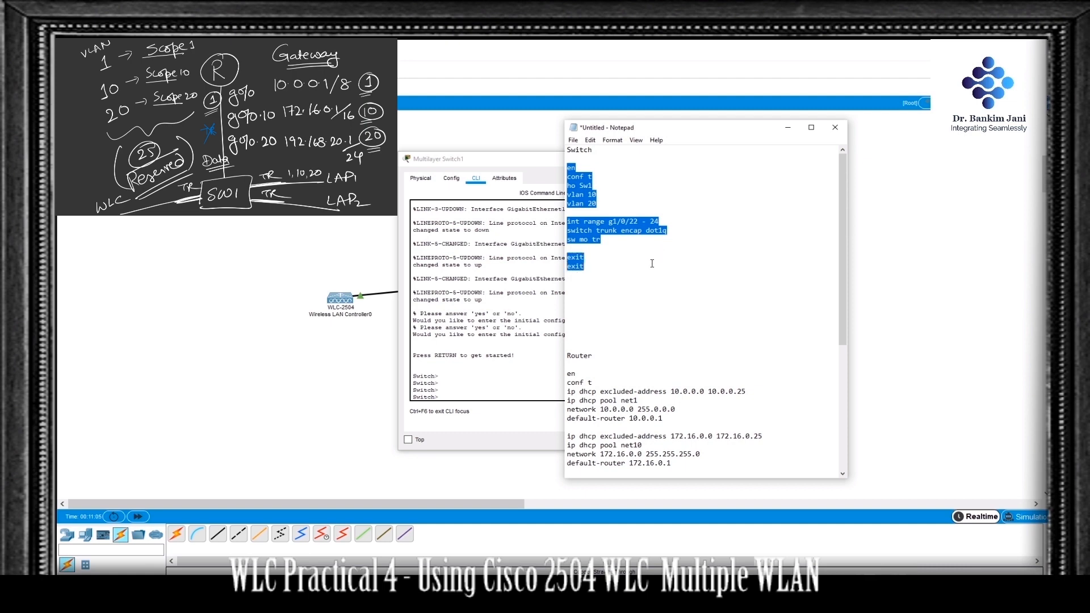
{"action": "right_click", "coordinate": [648, 224]}
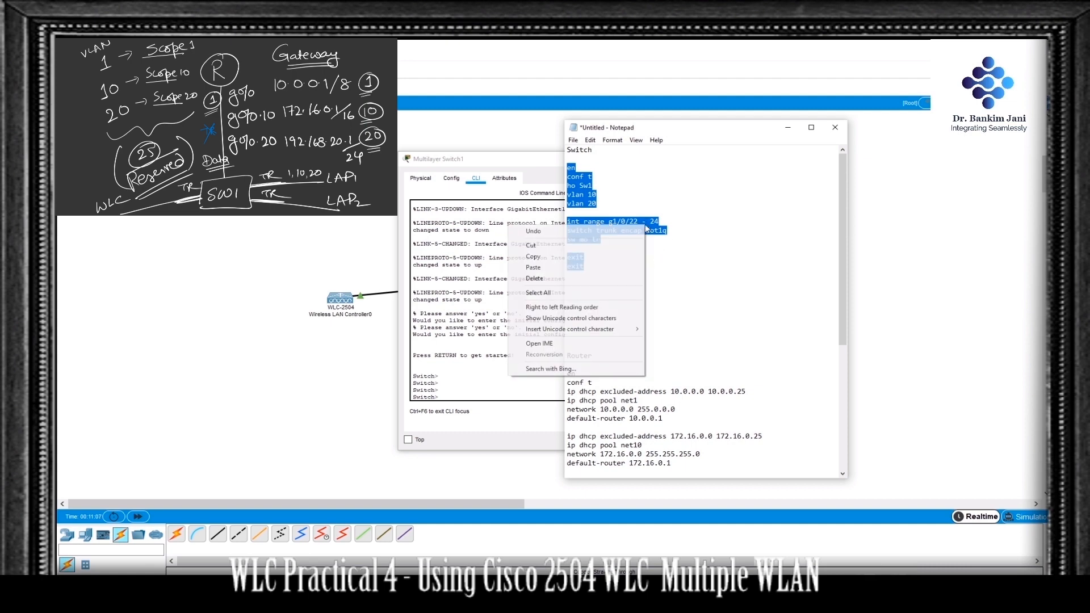
{"action": "left_click", "coordinate": [611, 257]}
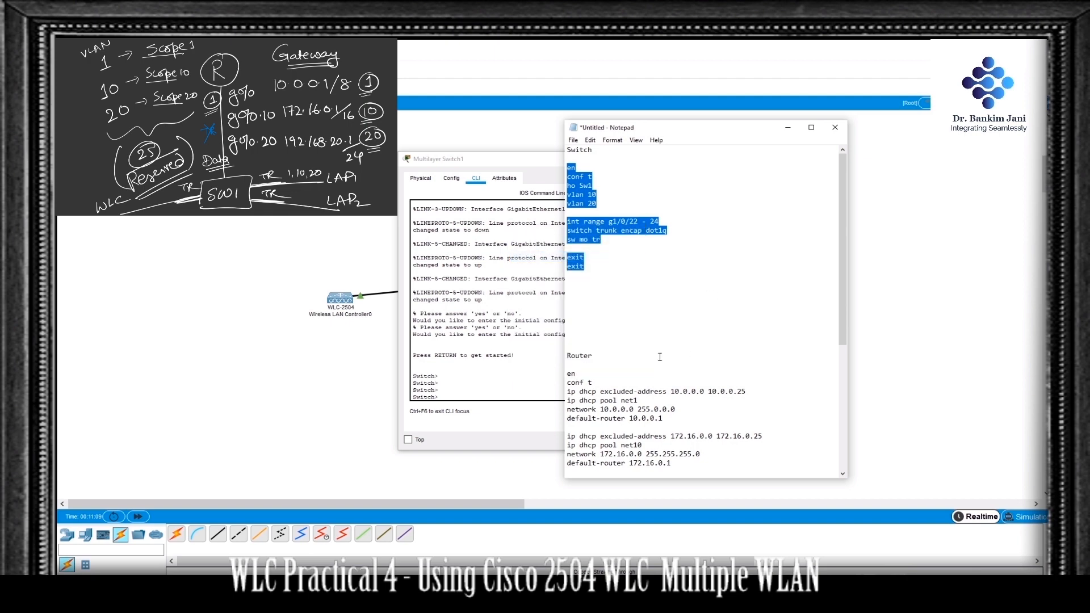
{"action": "left_click", "coordinate": [516, 369]}
{"action": "right_click", "coordinate": [516, 369]}
{"action": "left_click", "coordinate": [534, 388]}
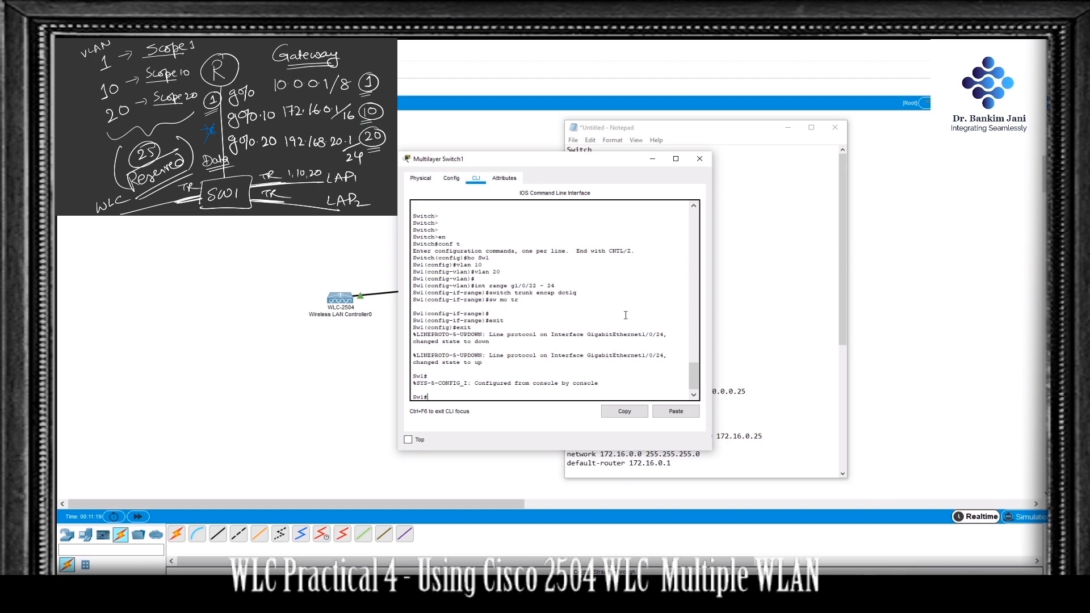
{"action": "type", "text": "wr"}
{"action": "key", "text": "Return"}
{"action": "key", "text": "Return"}
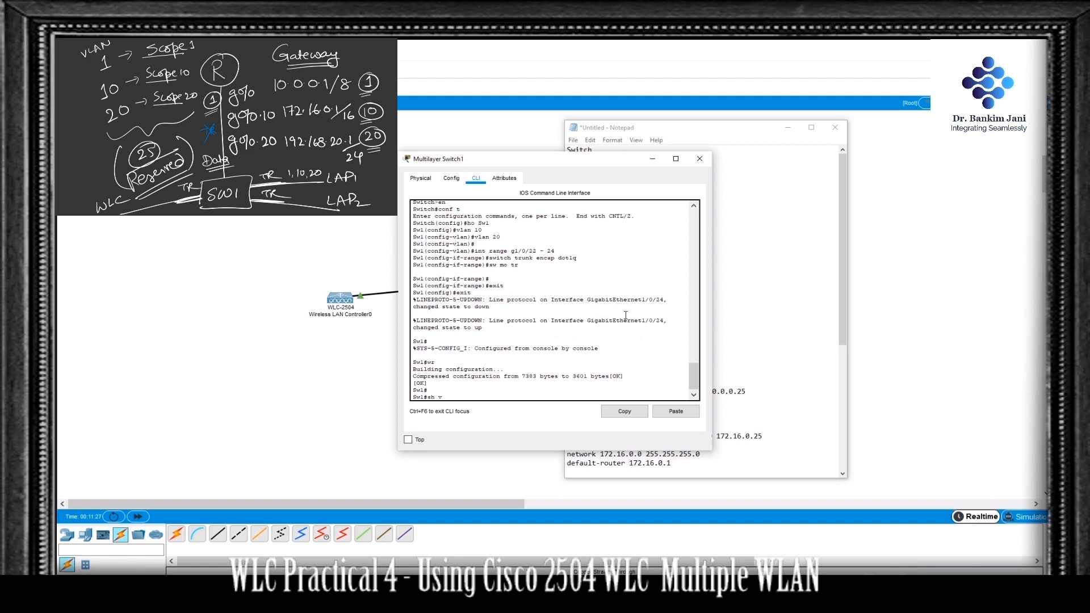
Step: List the VLANs configured on Sw1 and page through to the end of the output
{"action": "key", "text": "Return"}
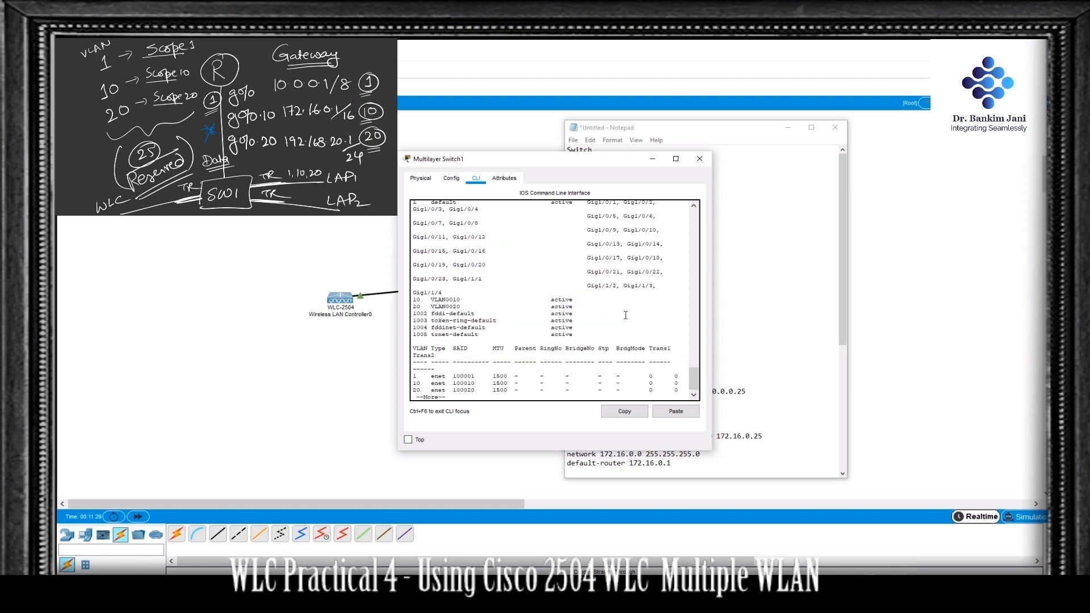
{"action": "key", "text": "Return"}
{"action": "key", "text": "Return"}
{"action": "key", "text": "Return"}
{"action": "key", "text": "Return"}
{"action": "key", "text": "Return"}
{"action": "key", "text": "Return"}
{"action": "key", "text": "Return"}
{"action": "key", "text": "Return"}
{"action": "key", "text": "Return"}
{"action": "key", "text": "Return"}
{"action": "key", "text": "Return"}
{"action": "key", "text": "Return"}
{"action": "key", "text": "Return"}
{"action": "key", "text": "Return"}
{"action": "key", "text": "Return"}
{"action": "key", "text": "Return"}
{"action": "key", "text": "Return"}
{"action": "key", "text": "Return"}
{"action": "key", "text": "Return"}
{"action": "key", "text": "Return"}
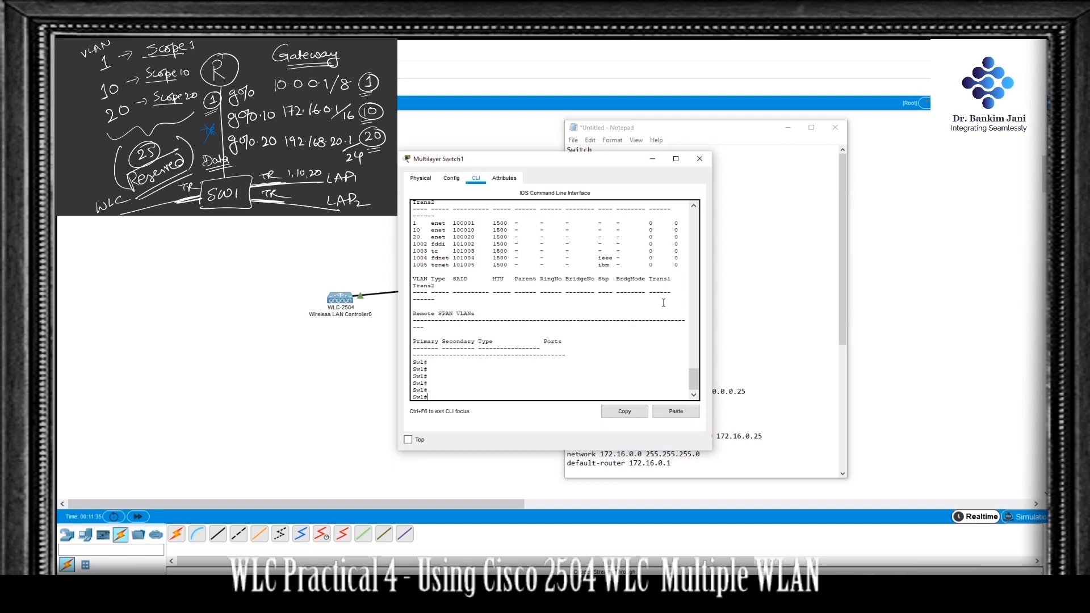
Step: Show Sw1's trunk interfaces with sh int trunk
{"action": "type", "text": "sh int trunk"}
{"action": "key", "text": "Return"}
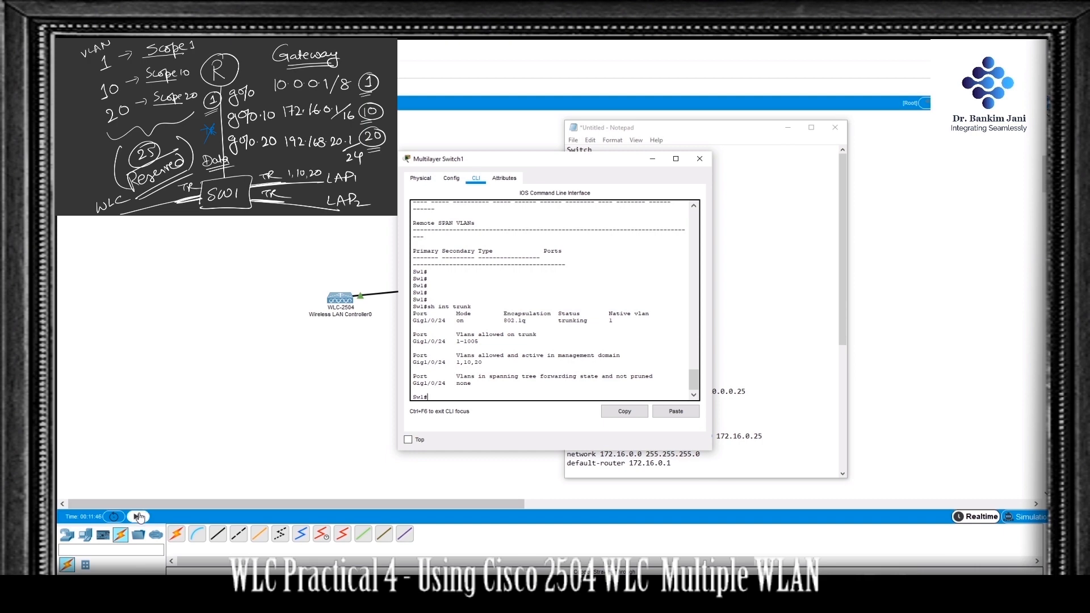
Step: Fast-forward the simulation time, run sh int trunk on Sw1 again to compare the forwarding VLANs, and close the switch window
{"action": "left_click", "coordinate": [138, 516]}
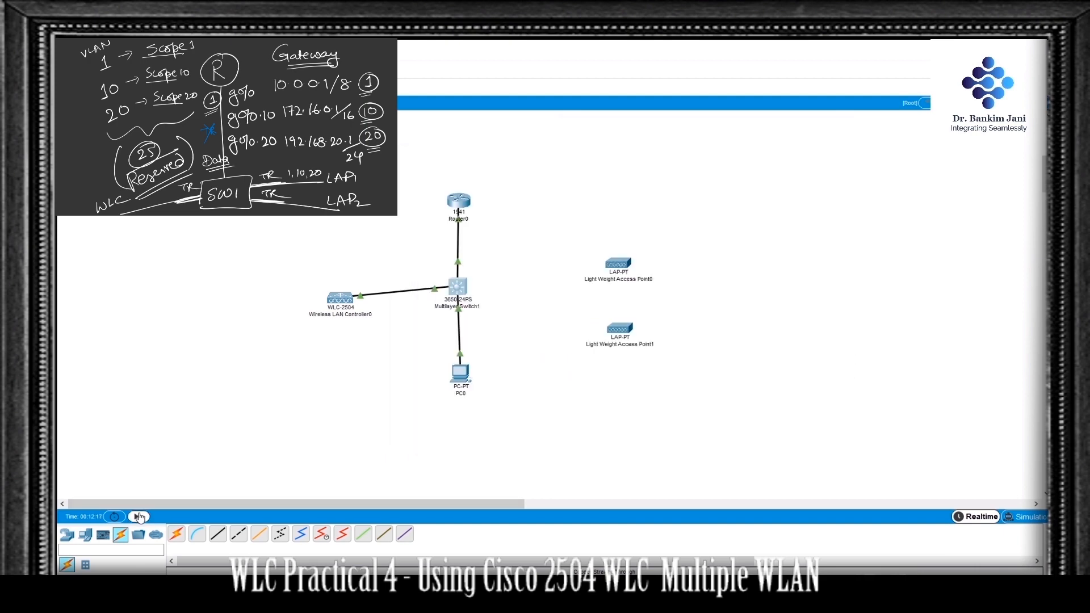
{"action": "left_click", "coordinate": [459, 201]}
{"action": "left_click", "coordinate": [454, 293]}
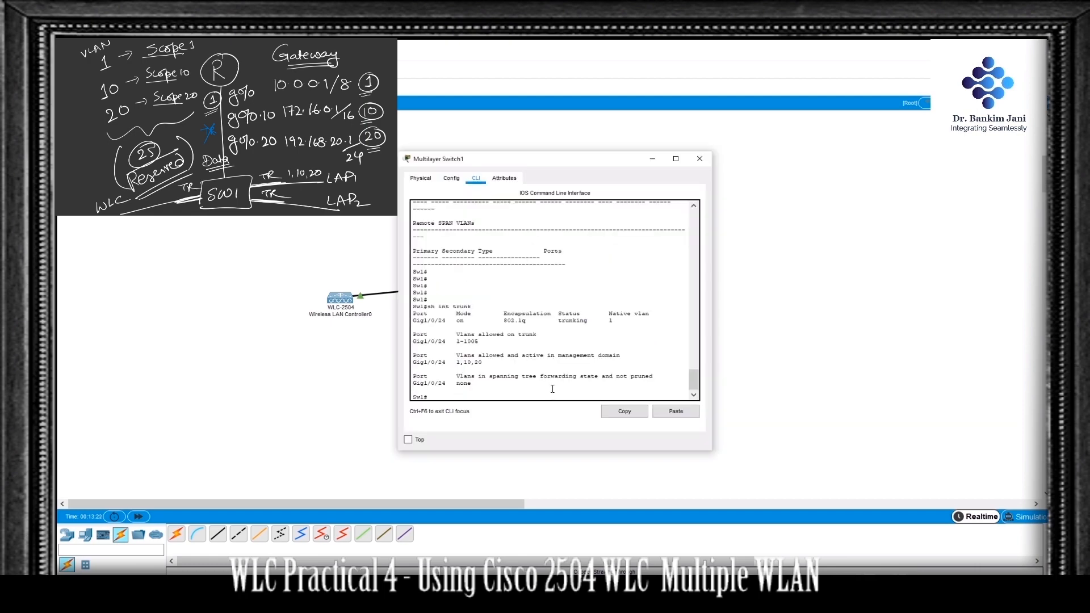
{"action": "key", "text": "Up"}
{"action": "key", "text": "Return"}
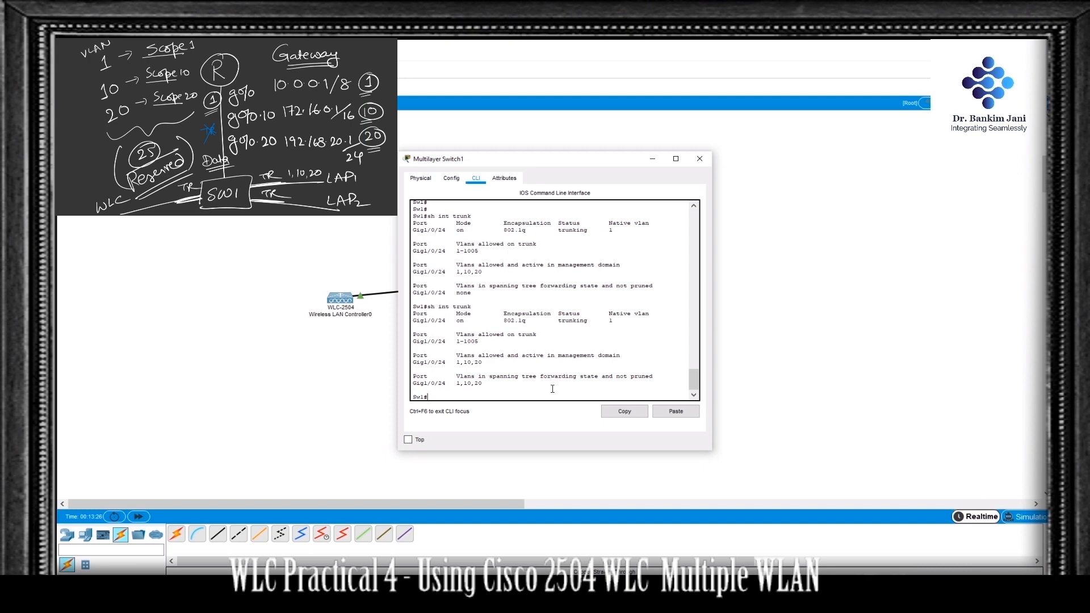
{"action": "left_click_drag", "start_coordinate": [453, 293], "coordinate": [473, 293]}
{"action": "double_click", "coordinate": [471, 385]}
{"action": "left_click", "coordinate": [700, 158]}
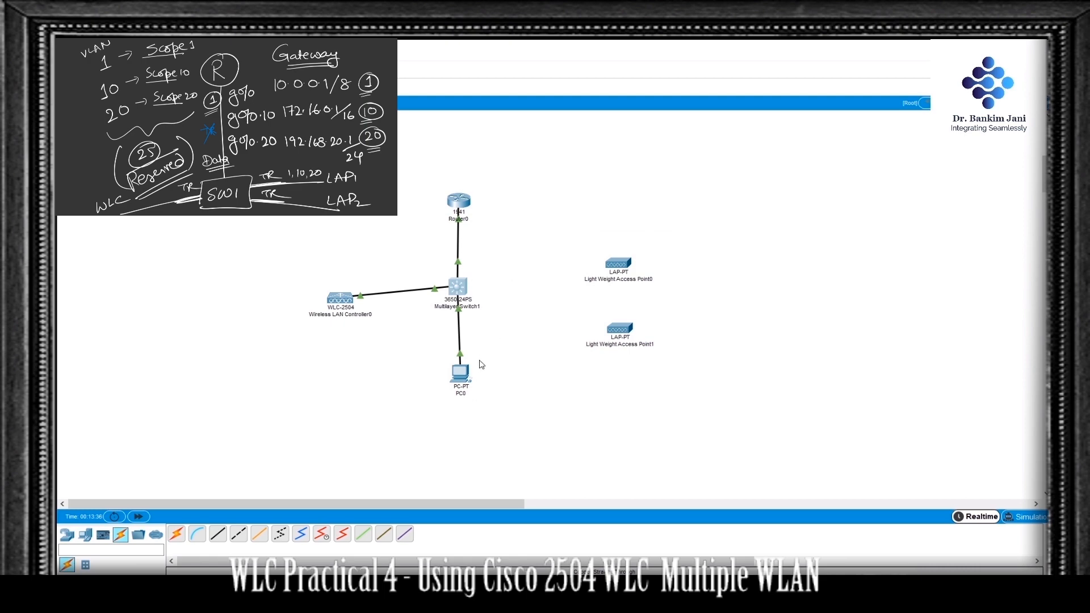
Step: Check PC0's DHCP-assigned address, mask and gateway in its IP configuration and close the window
{"action": "left_click", "coordinate": [468, 373]}
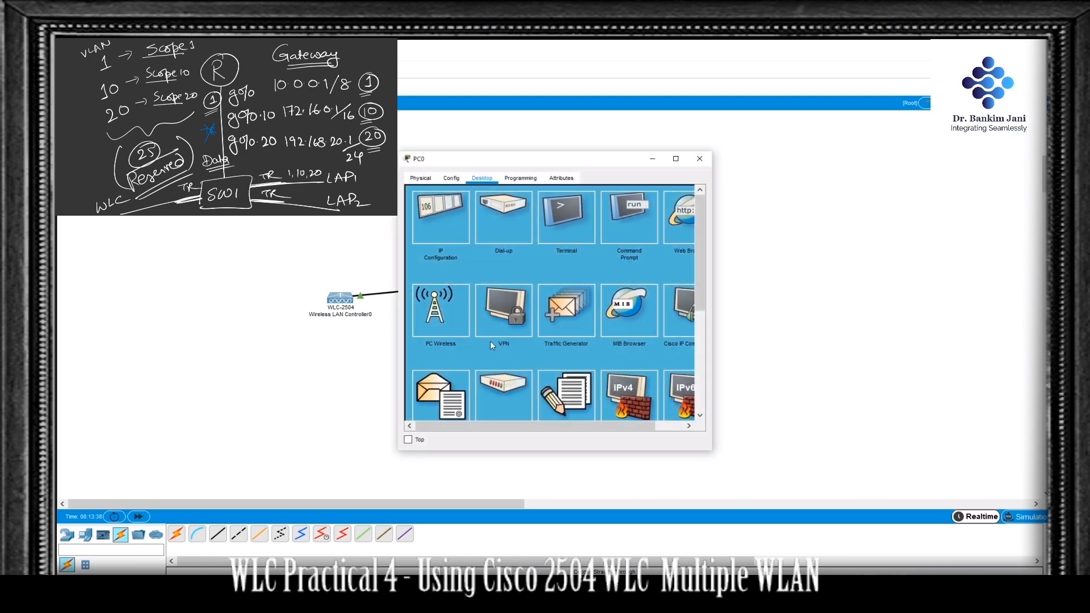
{"action": "left_click", "coordinate": [453, 228]}
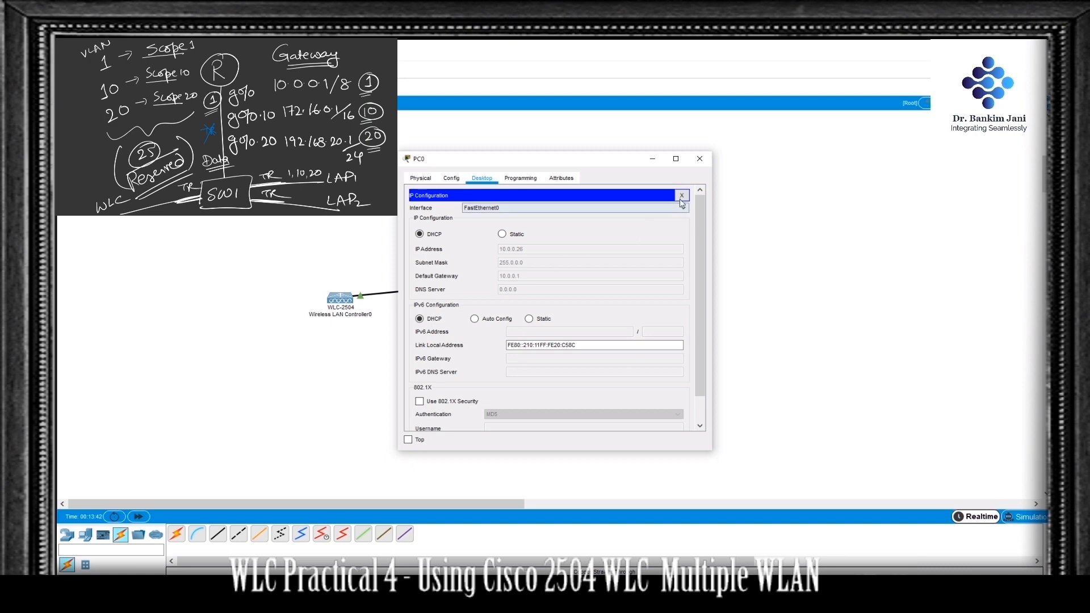
{"action": "left_click", "coordinate": [699, 159]}
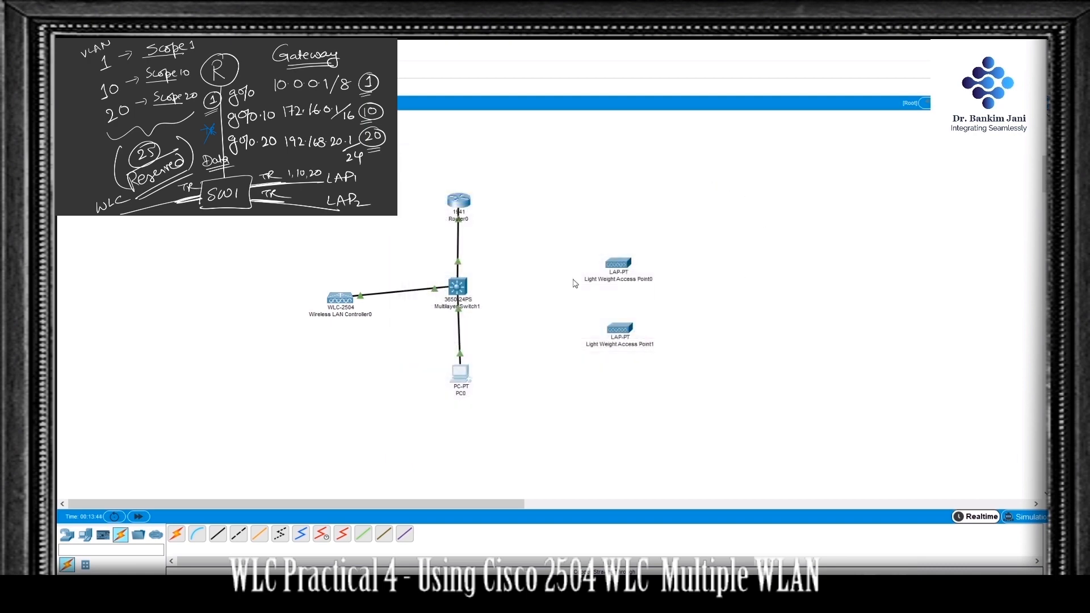
Step: Ping the wireless controller at 10.0.0.2 from PC0's command prompt and close the prompt
{"action": "mouse_move", "coordinate": [342, 300]}
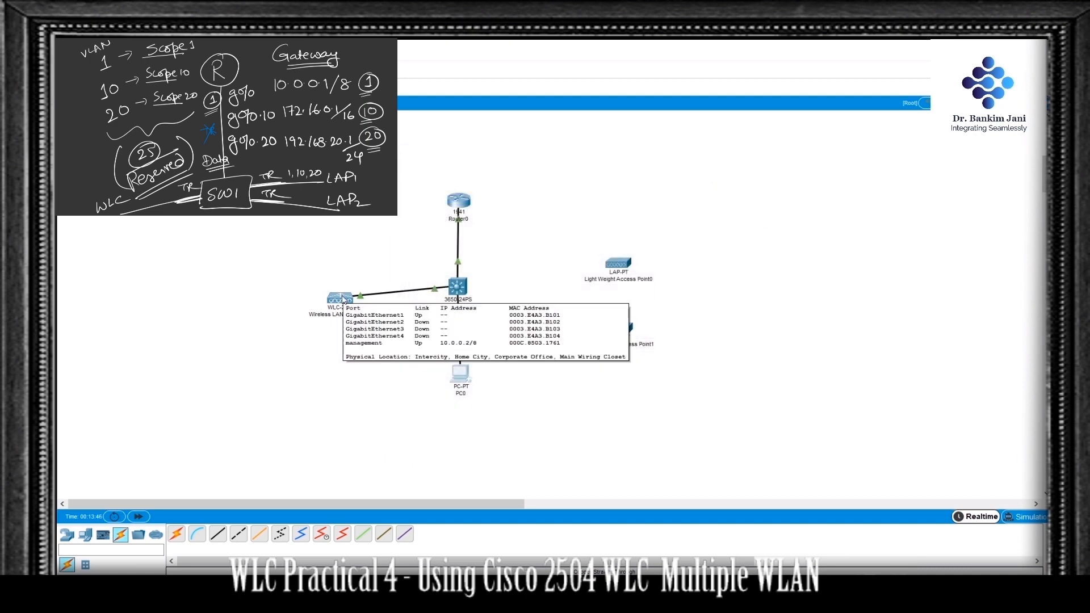
{"action": "left_click", "coordinate": [462, 374]}
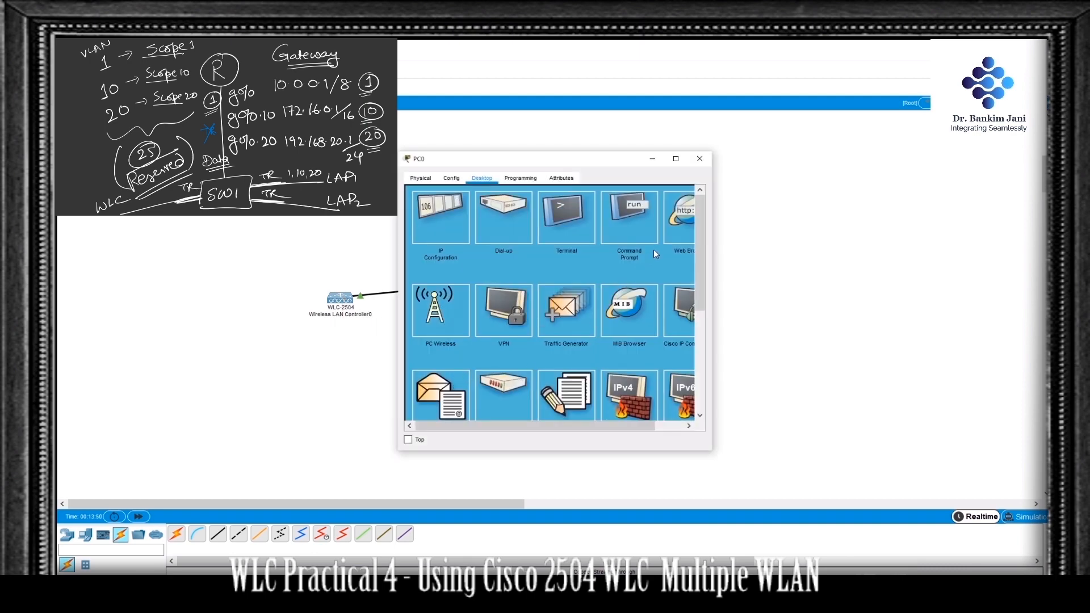
{"action": "left_click", "coordinate": [625, 220]}
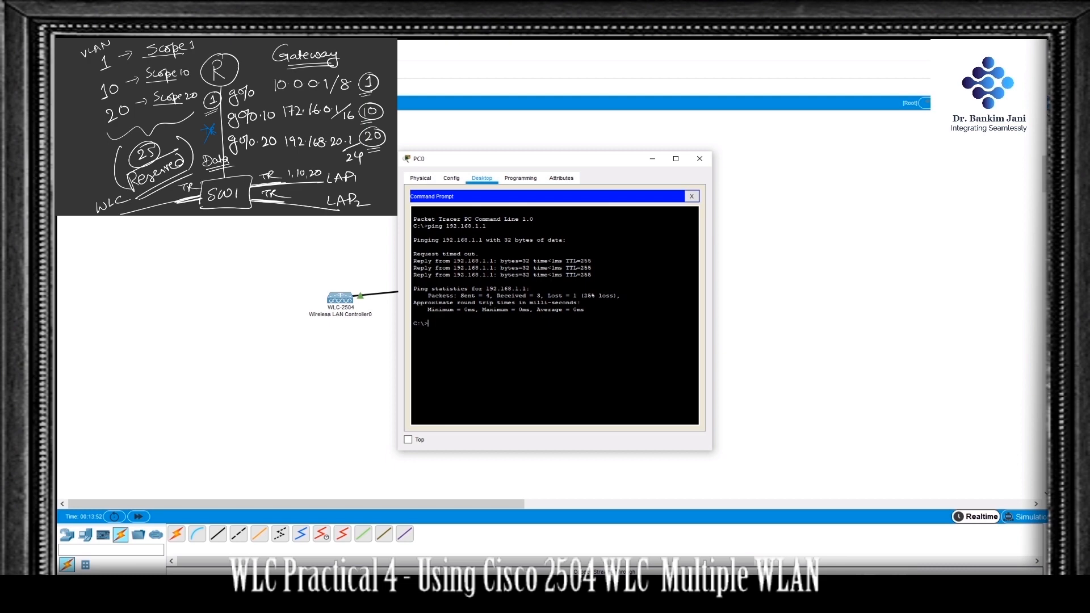
{"action": "type", "text": "ping 10.0.0.2"}
{"action": "key", "text": "Return"}
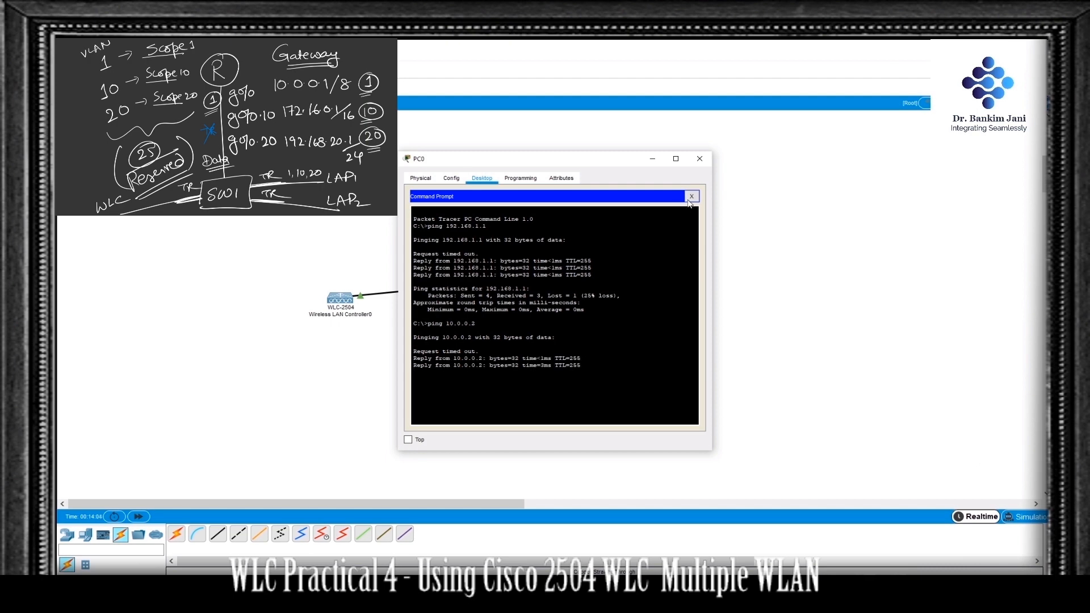
{"action": "left_click", "coordinate": [692, 196]}
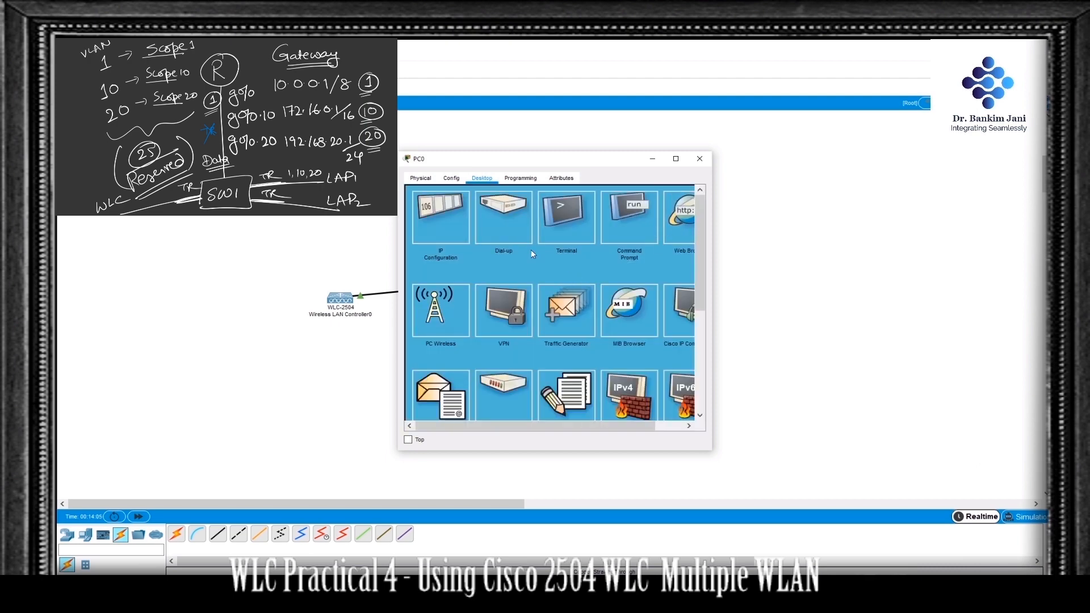
{"action": "left_click", "coordinate": [685, 225]}
{"action": "left_click", "coordinate": [496, 210]}
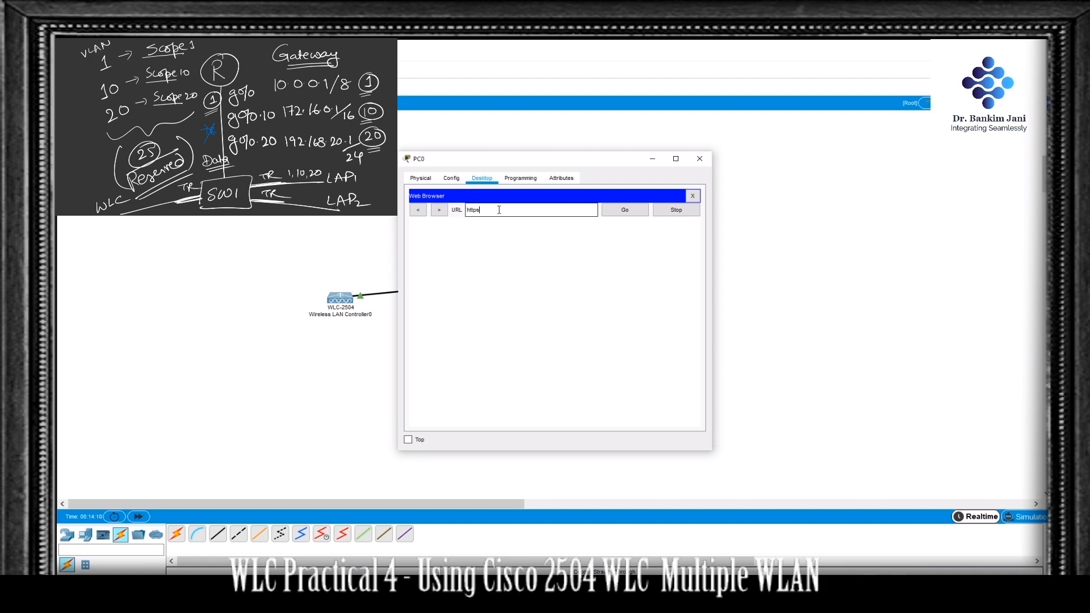
{"action": "type", "text": "10.0.0.2"}
{"action": "key", "text": "Return"}
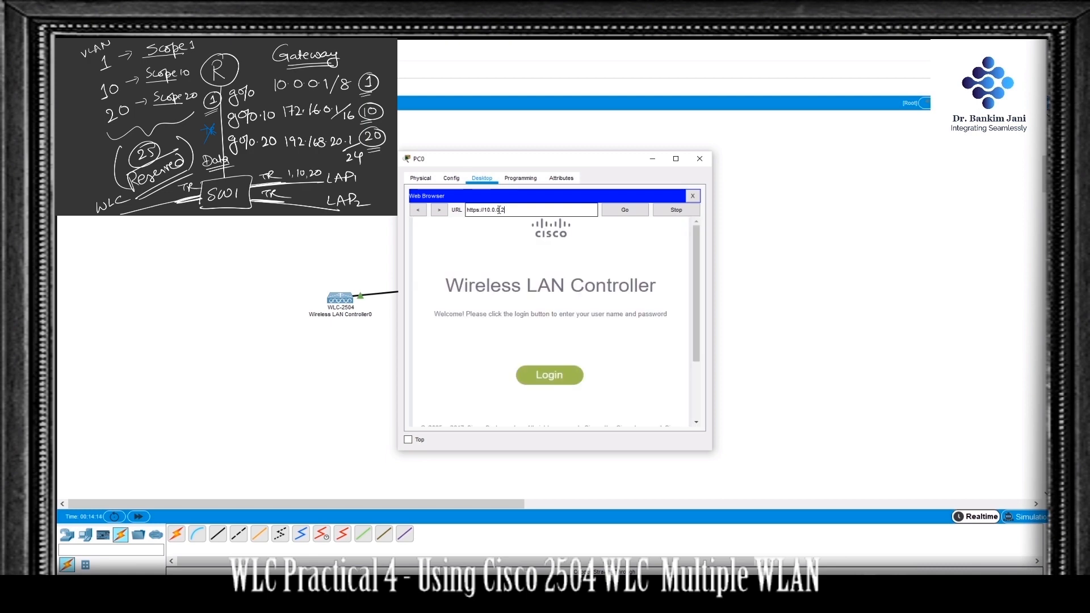
Step: Log in to the Wireless LAN Controller page with the administrator user name and the account password
{"action": "left_click", "coordinate": [562, 384]}
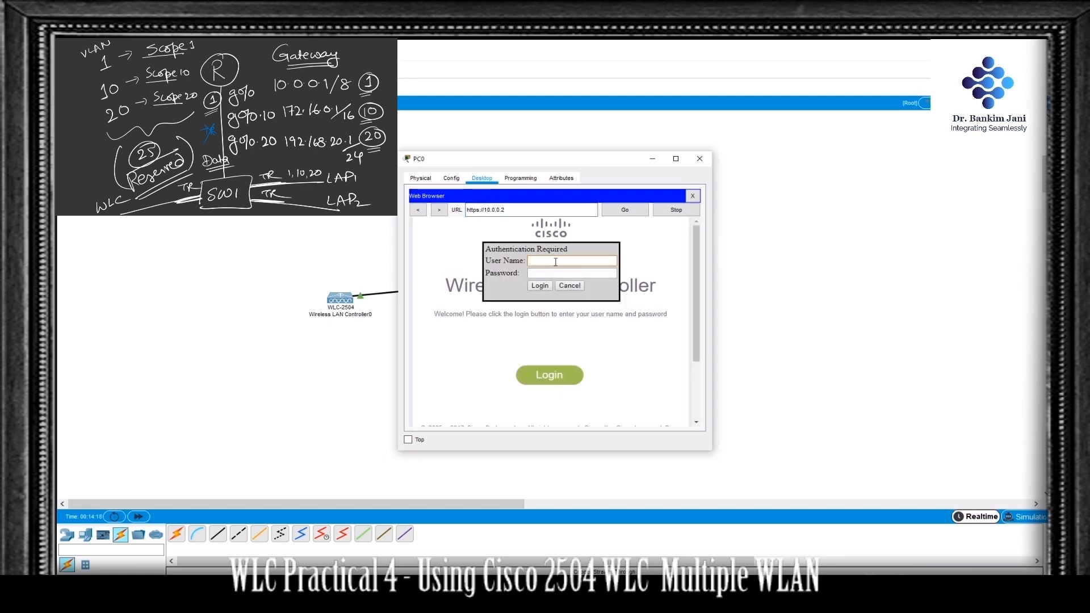
{"action": "type", "text": "admin"}
{"action": "key", "text": "Tab"}
{"action": "key", "text": "Return"}
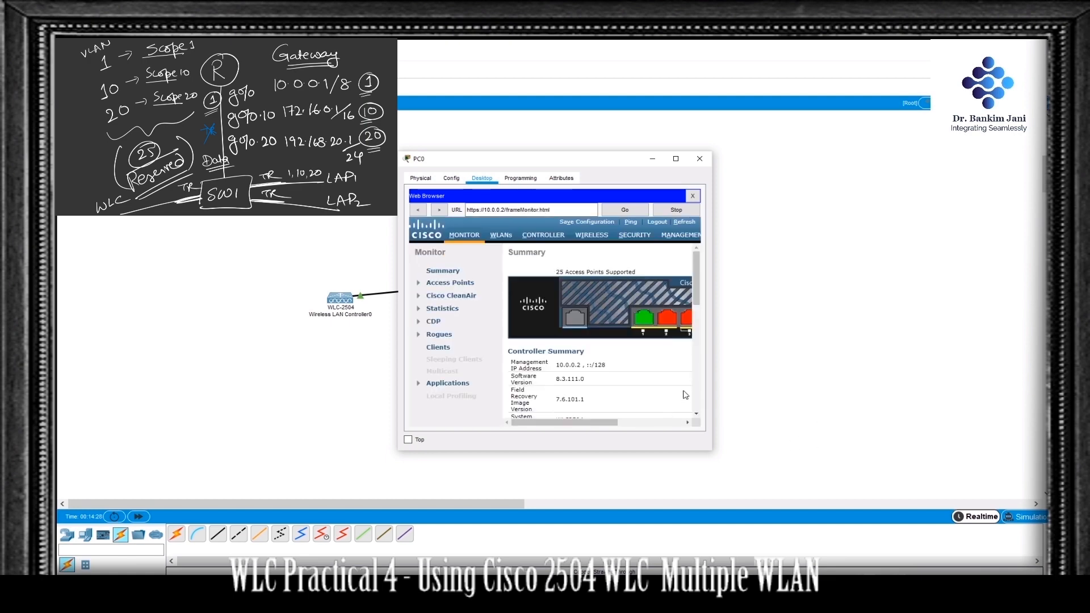
Step: Enlarge the PC0 window and display the wireless controller's list of interfaces
{"action": "left_click_drag", "start_coordinate": [713, 382], "coordinate": [942, 380]}
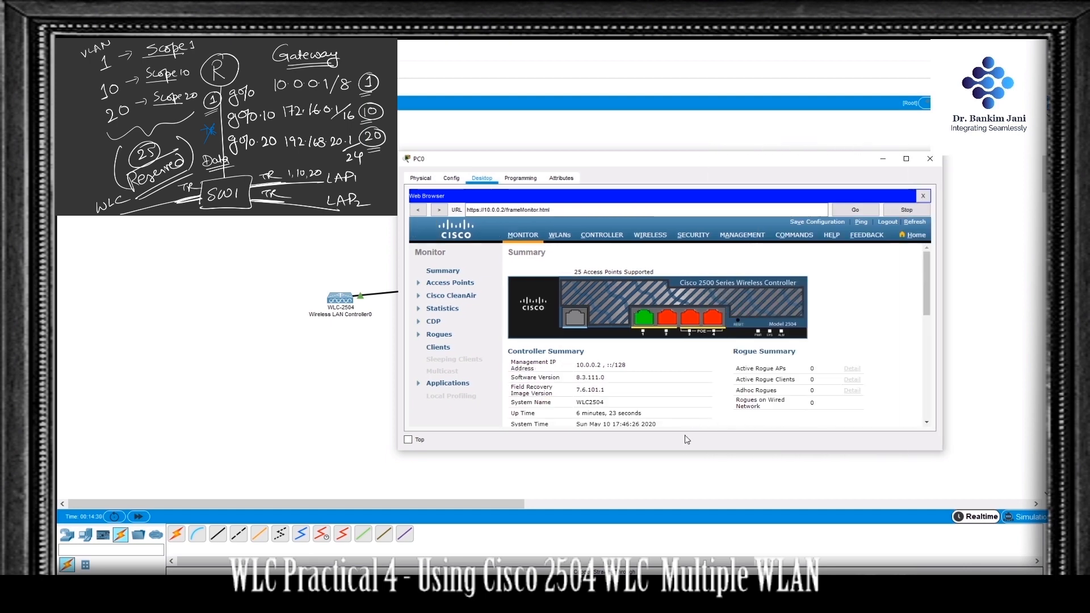
{"action": "left_click_drag", "start_coordinate": [687, 452], "coordinate": [684, 478]}
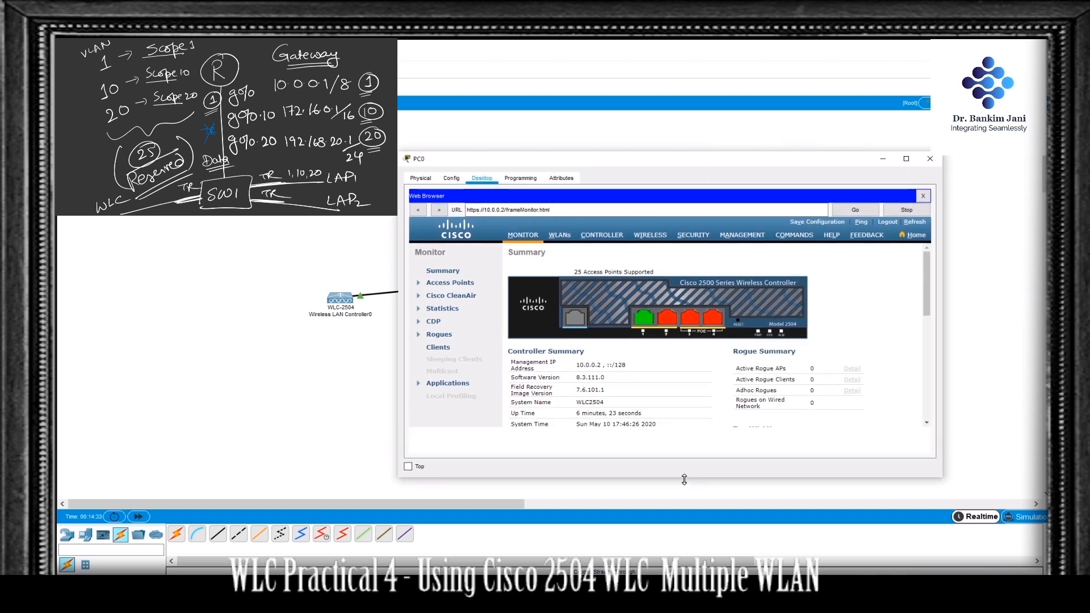
{"action": "left_click", "coordinate": [603, 237]}
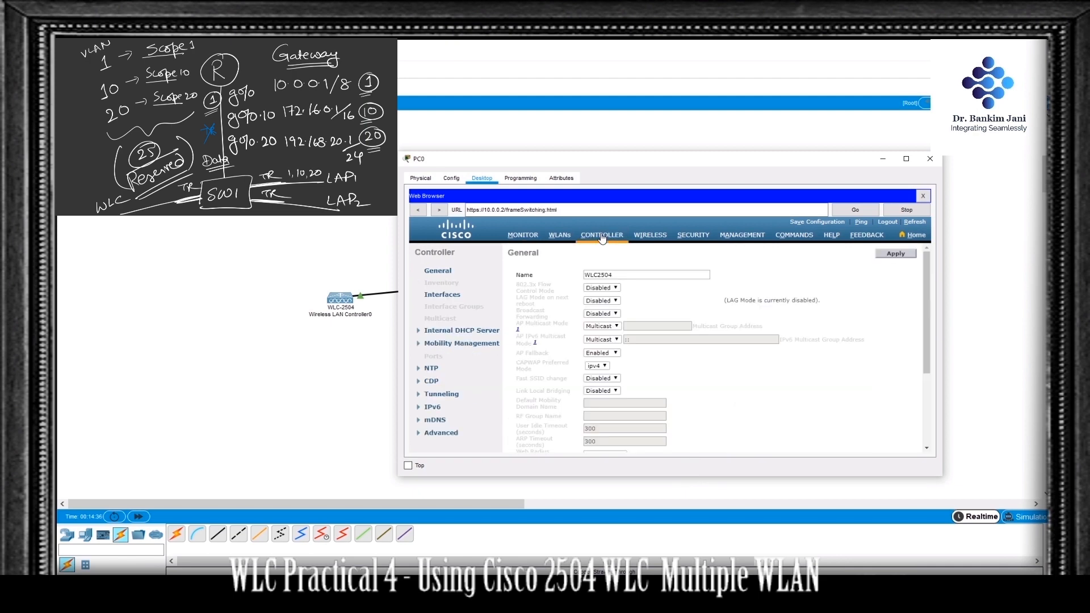
{"action": "left_click", "coordinate": [443, 295]}
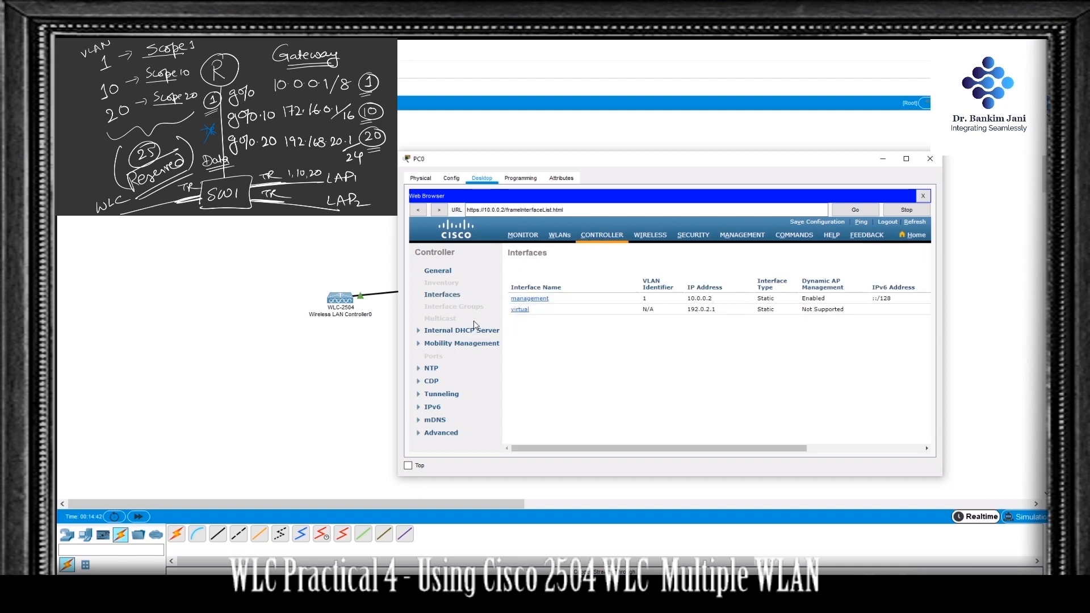
Step: Widen the PC0 window, review the management interface's address and DHCP settings, and return to the interface list
{"action": "left_click_drag", "start_coordinate": [400, 312], "coordinate": [215, 306]}
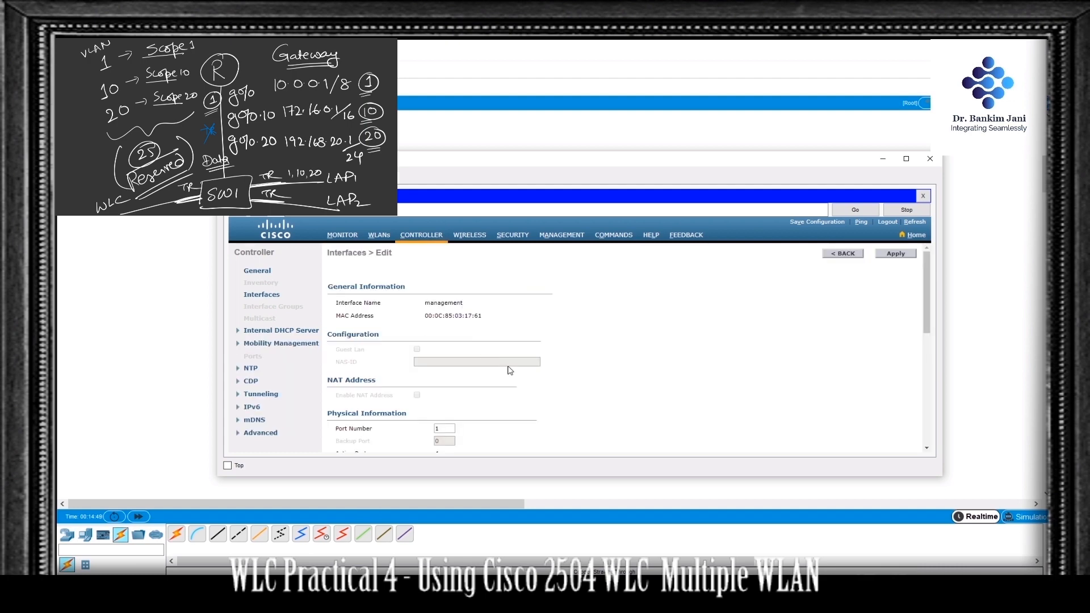
{"action": "scroll", "coordinate": [513, 341], "scroll_direction": "down", "scroll_amount": 2}
{"action": "scroll", "coordinate": [513, 342], "scroll_direction": "down", "scroll_amount": 3}
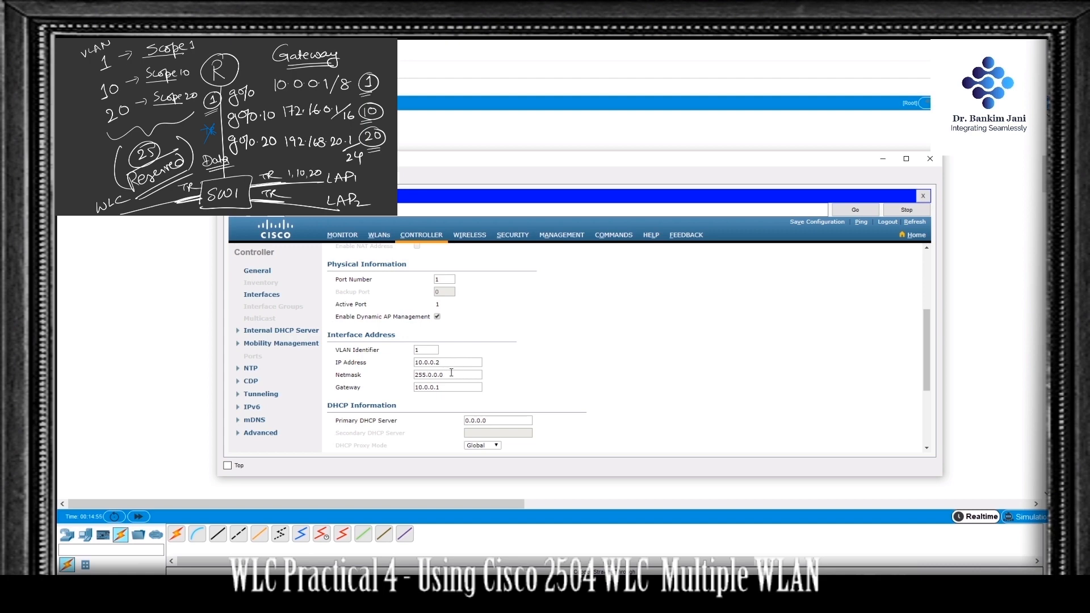
{"action": "scroll", "coordinate": [533, 386], "scroll_direction": "down", "scroll_amount": 3}
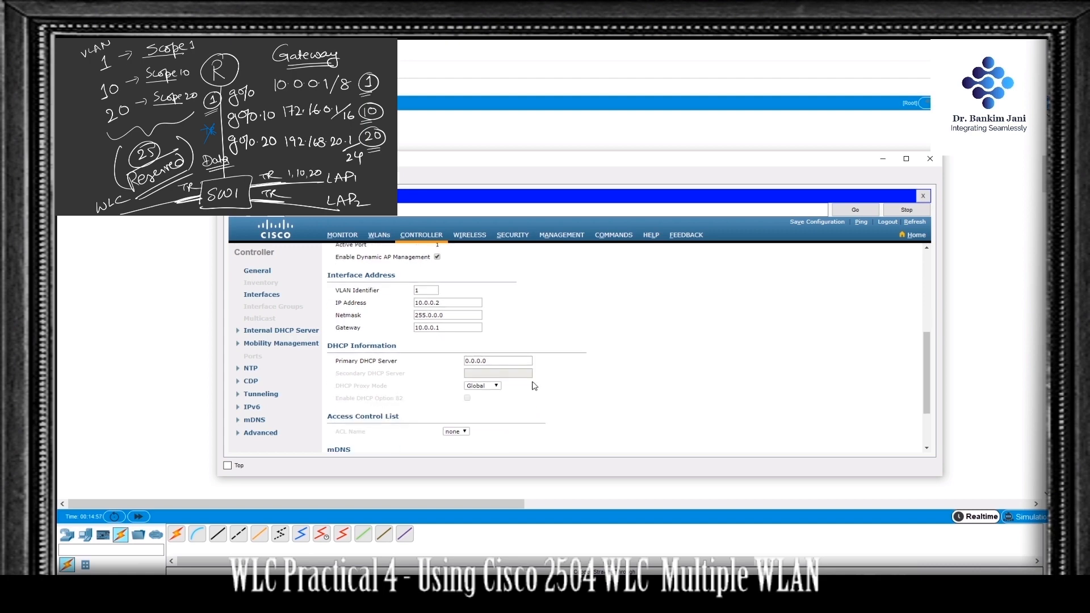
{"action": "scroll", "coordinate": [537, 380], "scroll_direction": "up", "scroll_amount": 8}
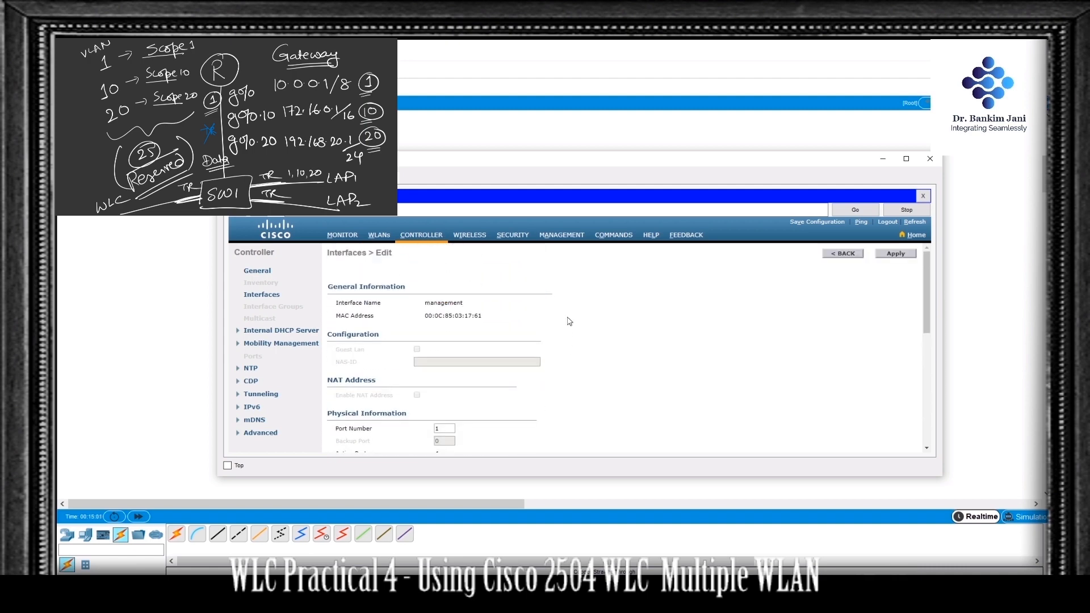
{"action": "left_click", "coordinate": [262, 294]}
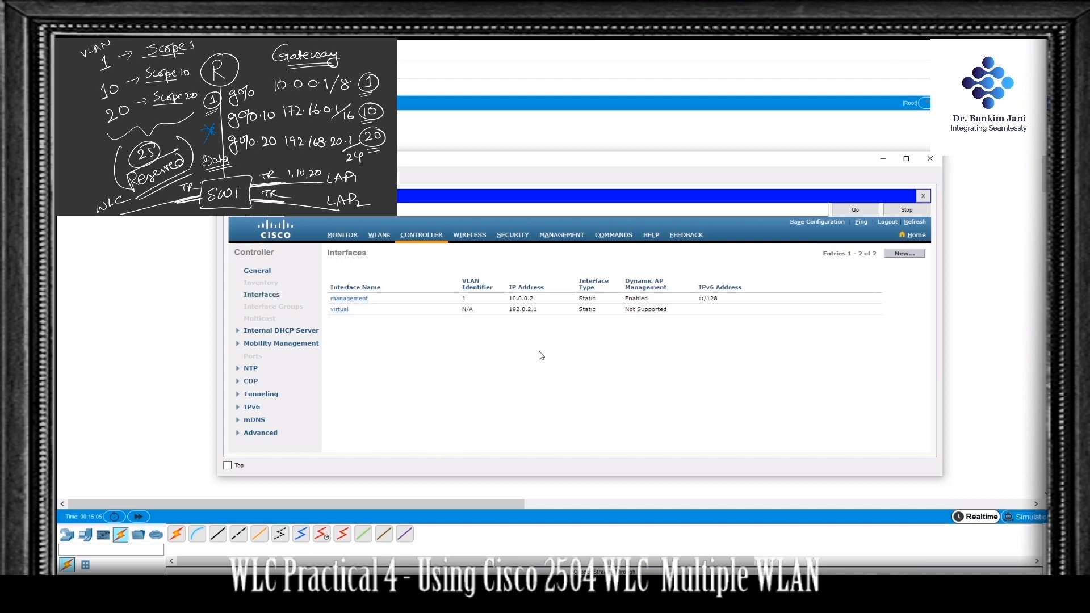
Step: Create a new controller interface named Int10 with VLAN ID 10
{"action": "left_click", "coordinate": [905, 255]}
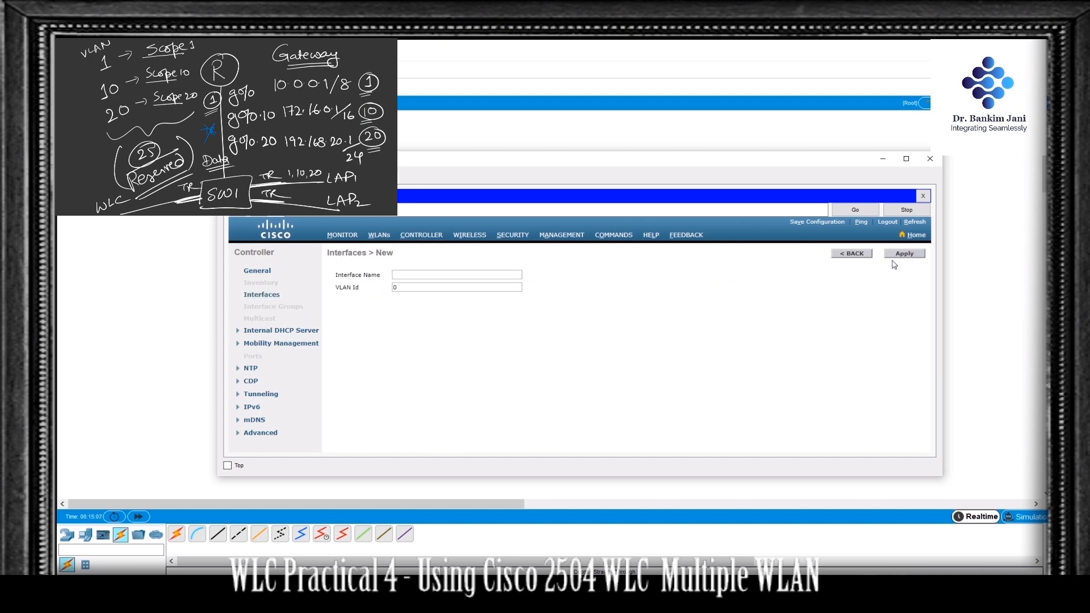
{"action": "left_click", "coordinate": [463, 274]}
{"action": "type", "text": "Int10"}
{"action": "key", "text": "Tab"}
{"action": "type", "text": "10"}
{"action": "left_click", "coordinate": [912, 254]}
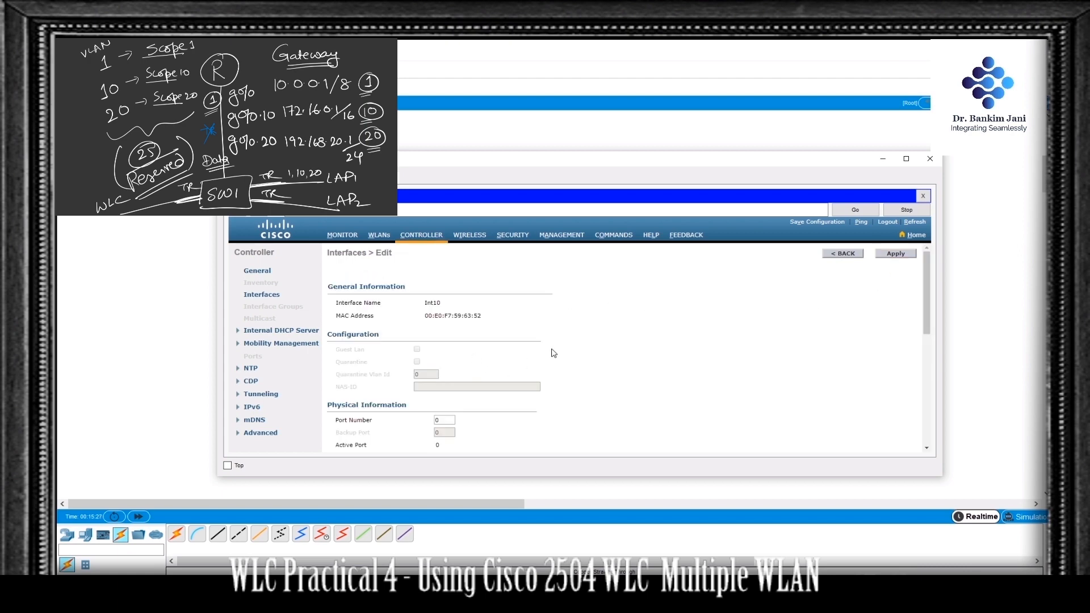
Step: Set the port number of interface Int10 to 1
{"action": "scroll", "coordinate": [554, 353], "scroll_direction": "down", "scroll_amount": 2}
{"action": "left_click", "coordinate": [449, 357]}
{"action": "left_click_drag", "start_coordinate": [449, 358], "coordinate": [427, 365]}
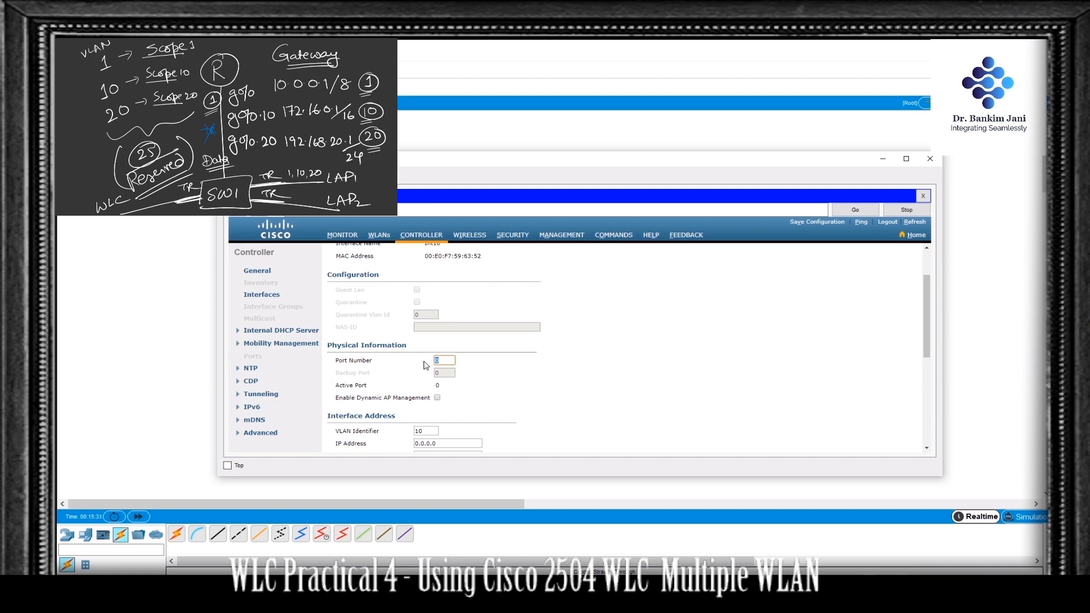
{"action": "scroll", "coordinate": [504, 389], "scroll_direction": "down", "scroll_amount": 2}
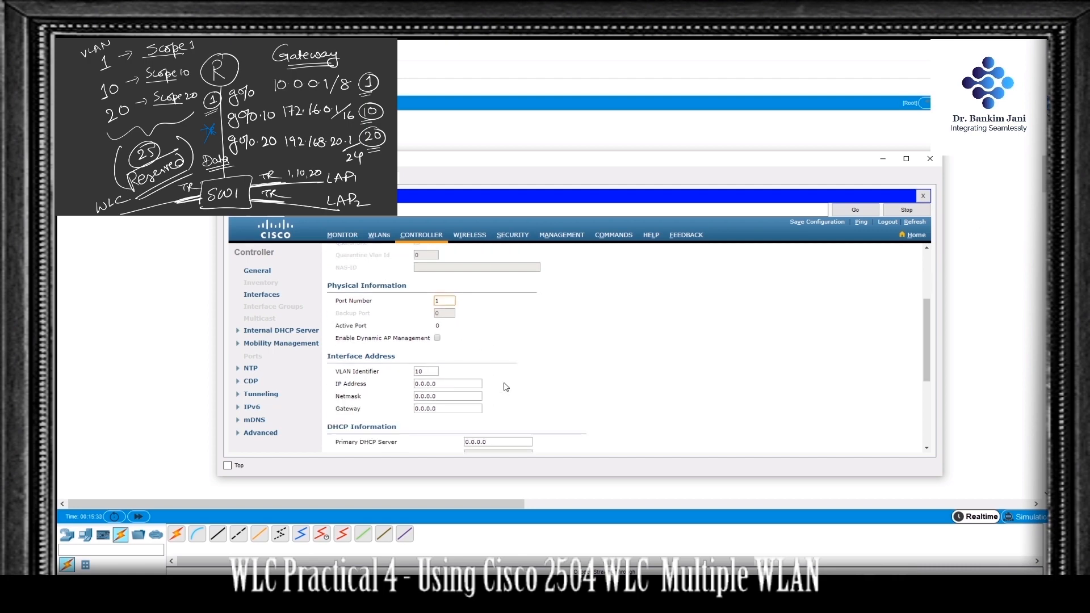
Step: Set Int10's IP address to 172.16.0.2, netmask to 255.255.0.0 and gateway to 172.16.0.1
{"action": "left_click_drag", "start_coordinate": [450, 383], "coordinate": [388, 387]}
{"action": "type", "text": "172.16.0.2"}
{"action": "key", "text": "Tab"}
{"action": "type", "text": "255.255.0.0"}
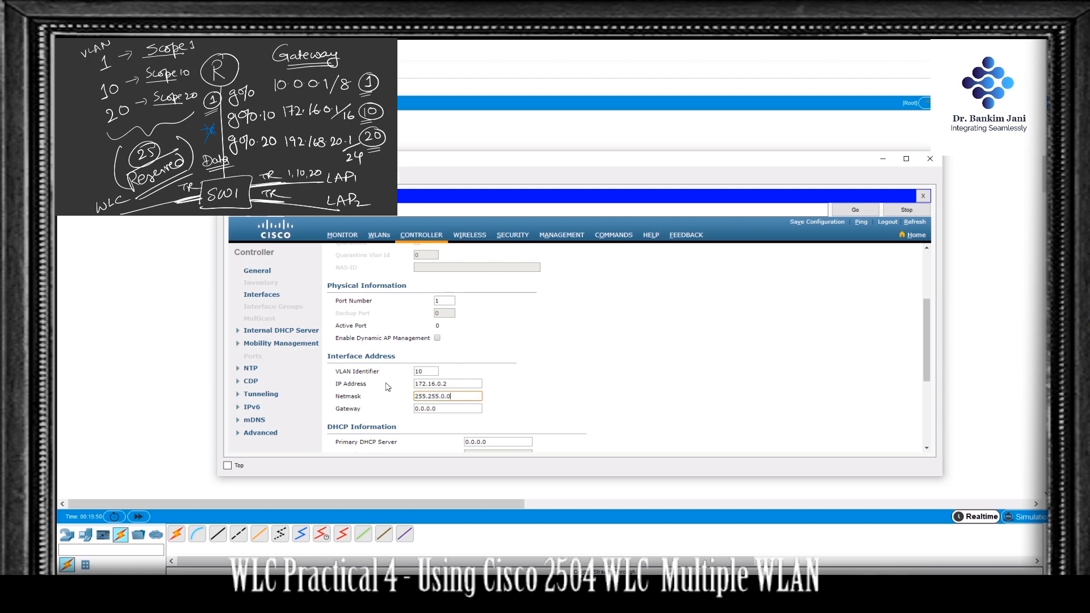
{"action": "key", "text": "Tab"}
{"action": "type", "text": "172.16.0.1"}
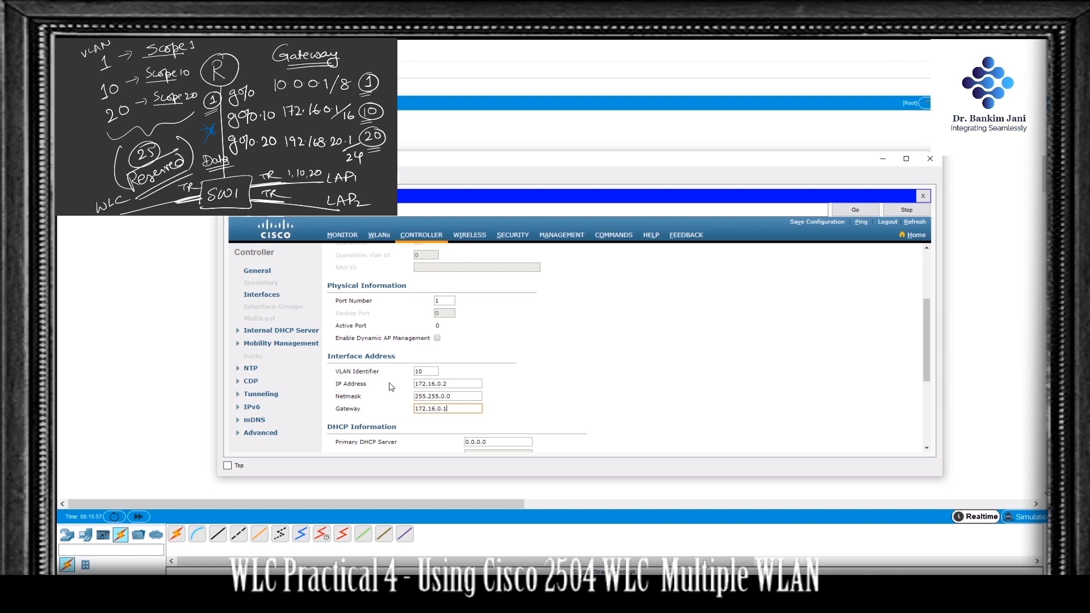
Step: Apply the Int10 settings, accept the connectivity warning, and return to the interface list
{"action": "scroll", "coordinate": [526, 404], "scroll_direction": "down", "scroll_amount": 3}
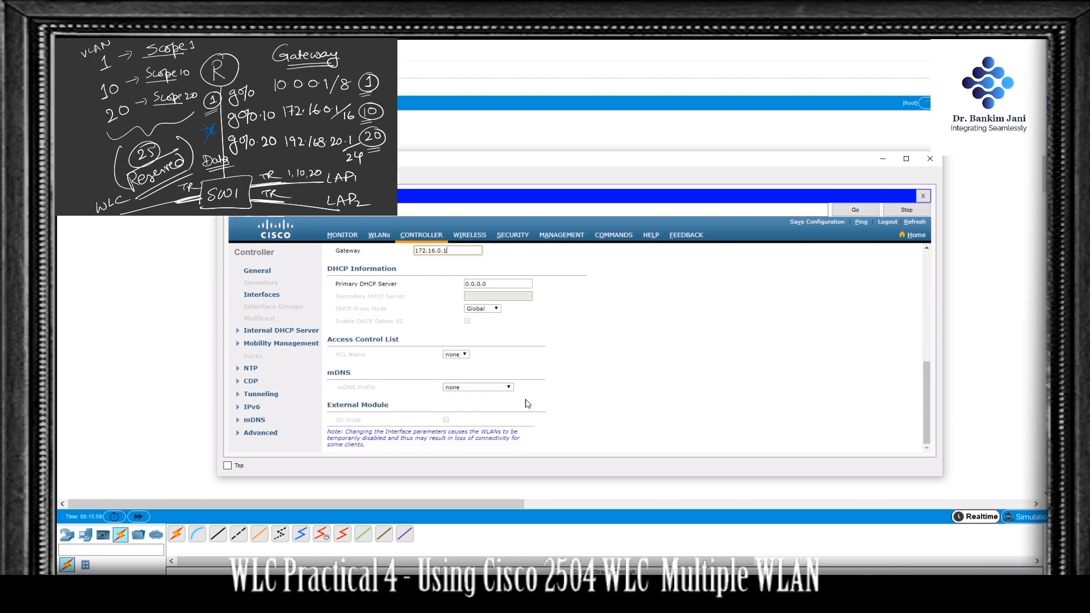
{"action": "scroll", "coordinate": [522, 400], "scroll_direction": "up", "scroll_amount": 3}
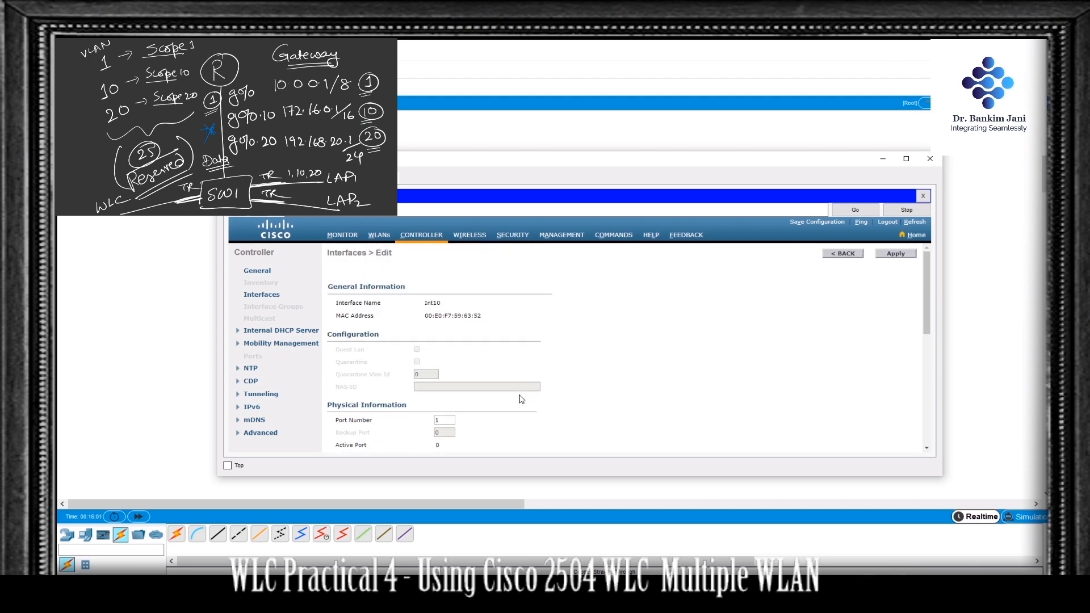
{"action": "left_click", "coordinate": [896, 253]}
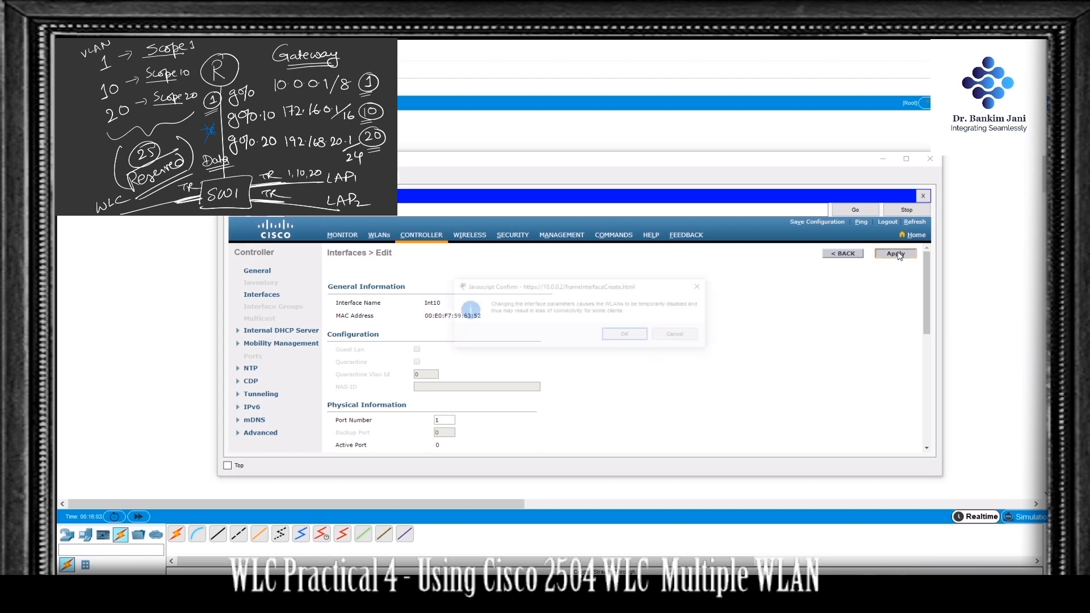
{"action": "left_click", "coordinate": [627, 335]}
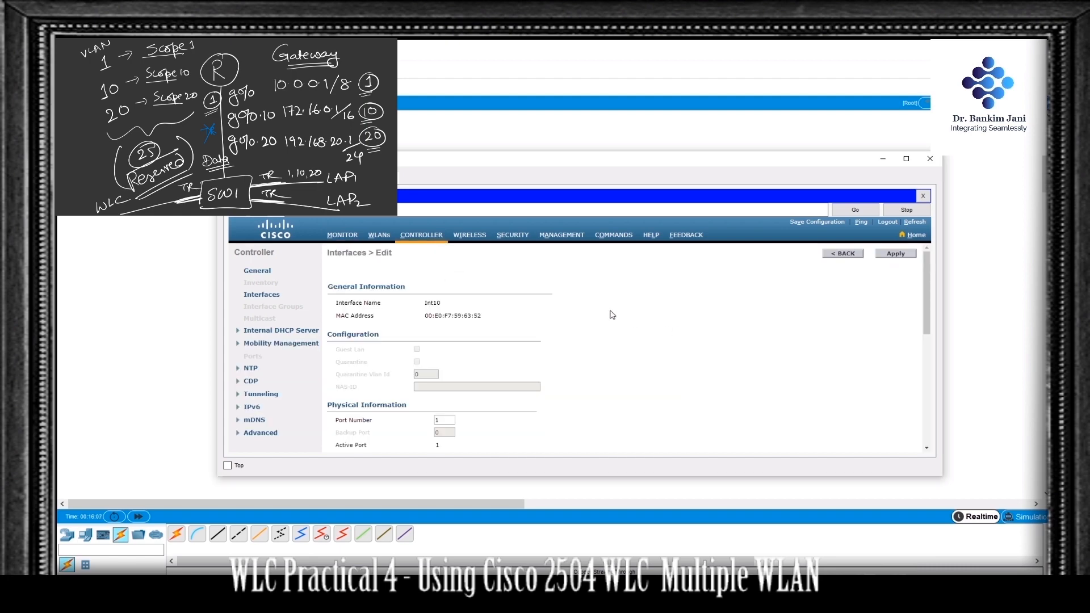
{"action": "left_click", "coordinate": [844, 254]}
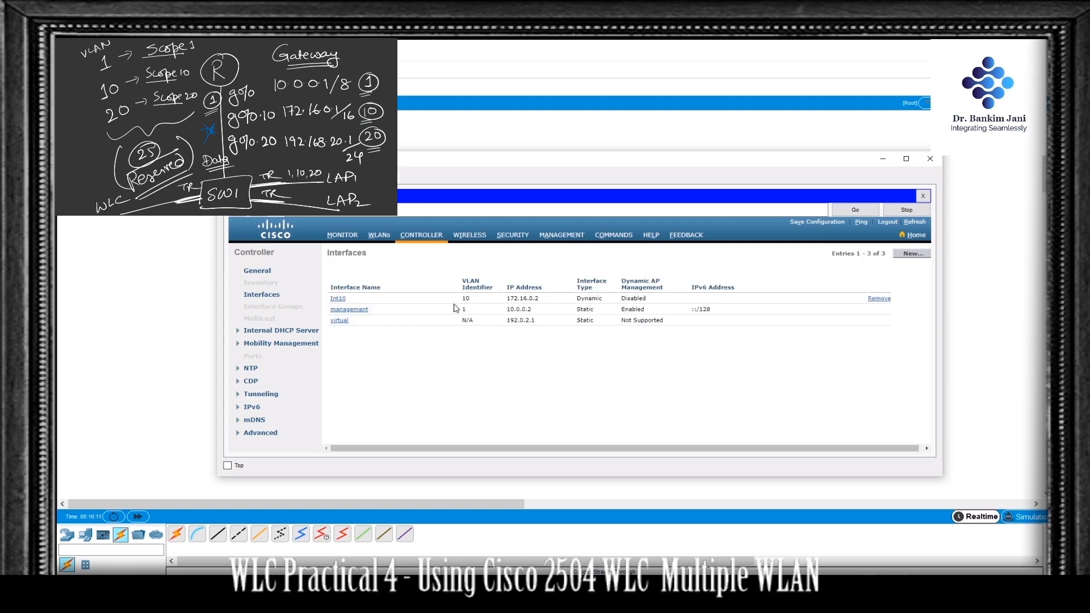
Step: Create a new controller interface named Int20 with VLAN ID 20
{"action": "left_click", "coordinate": [908, 254]}
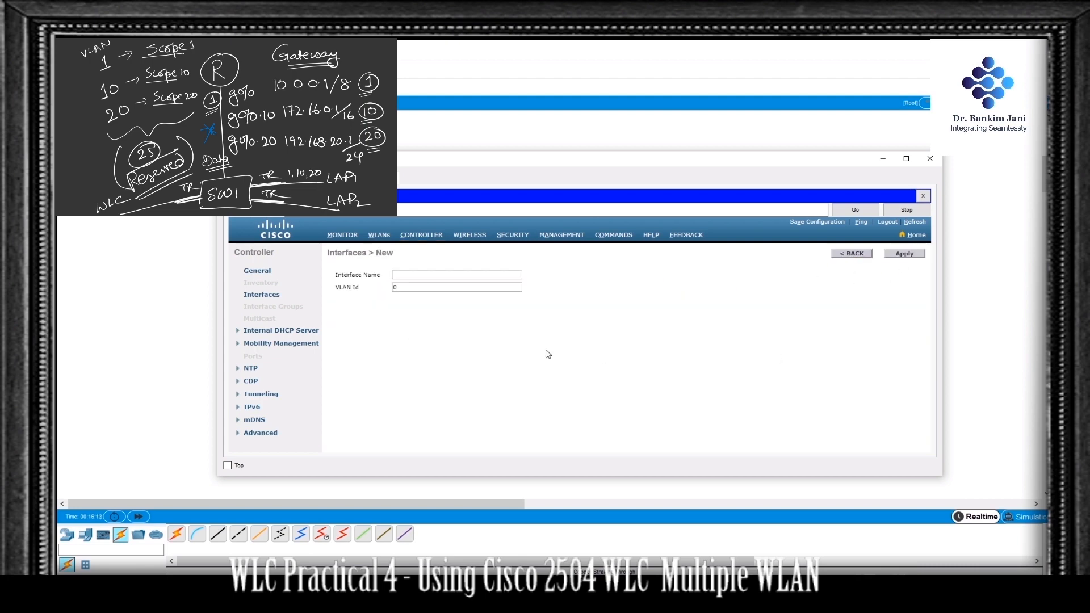
{"action": "left_click", "coordinate": [434, 275]}
{"action": "type", "text": "Int20"}
{"action": "key", "text": "Tab"}
{"action": "type", "text": "20"}
{"action": "left_click", "coordinate": [906, 254]}
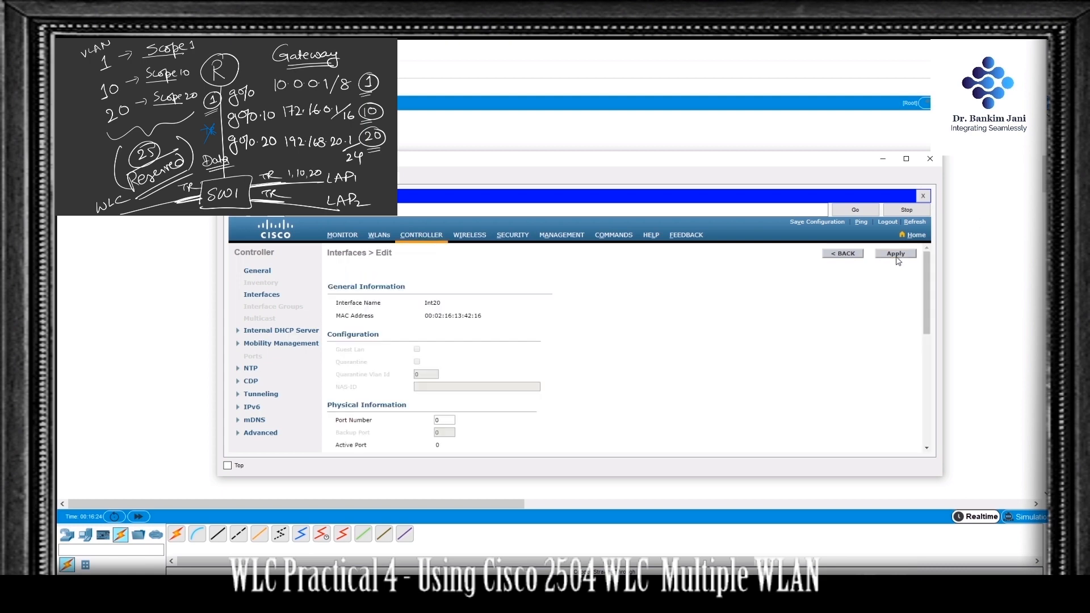
Step: Set Int20's port number to 1, IP address to 192.168.20.2, netmask to 255.255.255.0 and gateway to 192.168.20.1
{"action": "scroll", "coordinate": [487, 349], "scroll_direction": "down", "scroll_amount": 2}
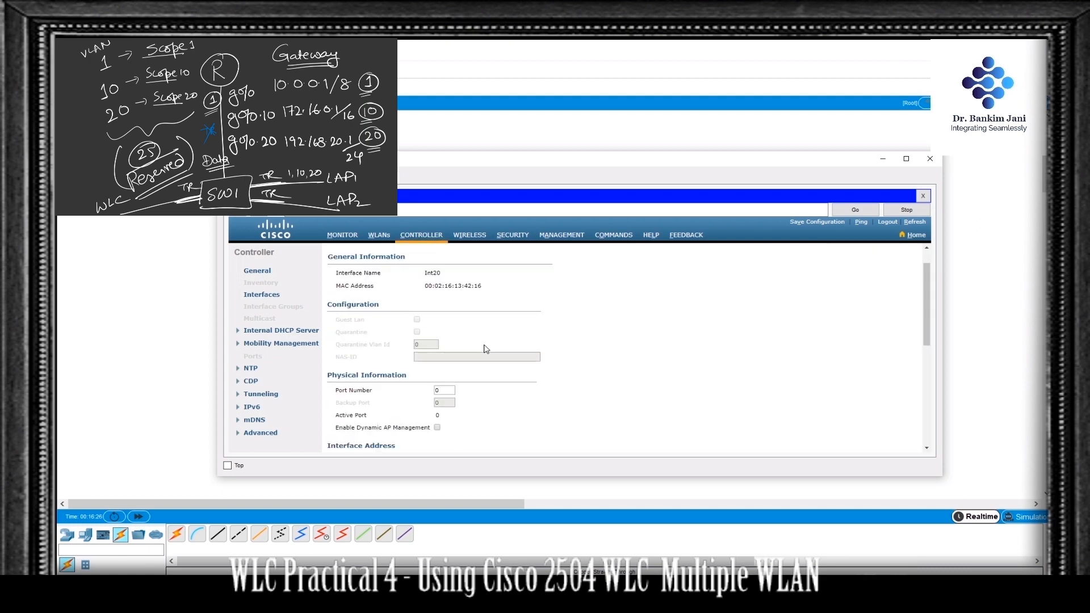
{"action": "double_click", "coordinate": [444, 360]}
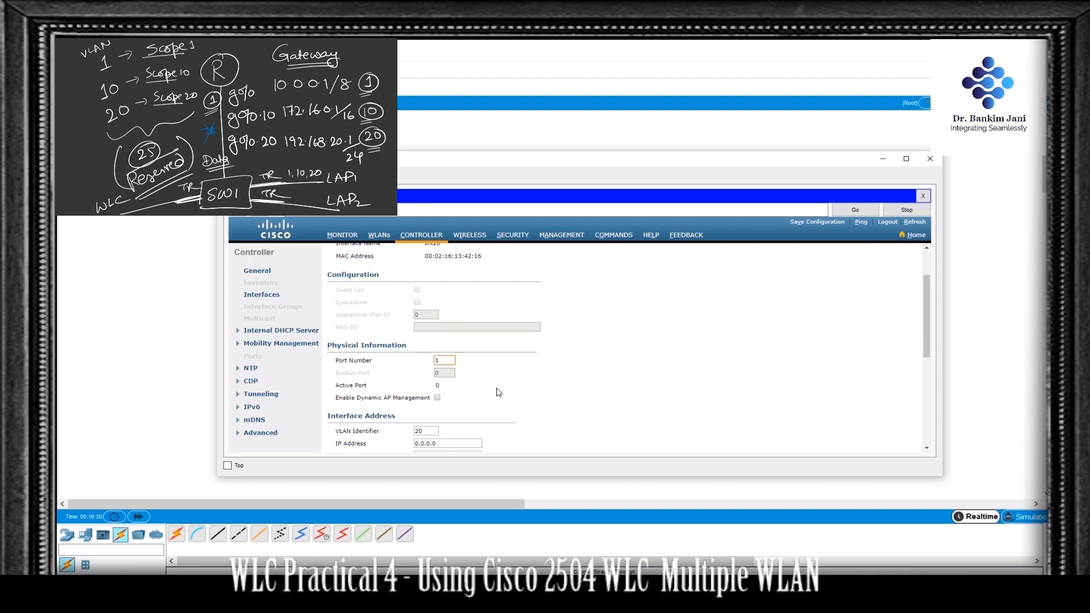
{"action": "scroll", "coordinate": [499, 391], "scroll_direction": "down", "scroll_amount": 1}
{"action": "scroll", "coordinate": [498, 391], "scroll_direction": "down", "scroll_amount": 2}
{"action": "double_click", "coordinate": [427, 354]}
{"action": "type", "text": "192.168.20.2"}
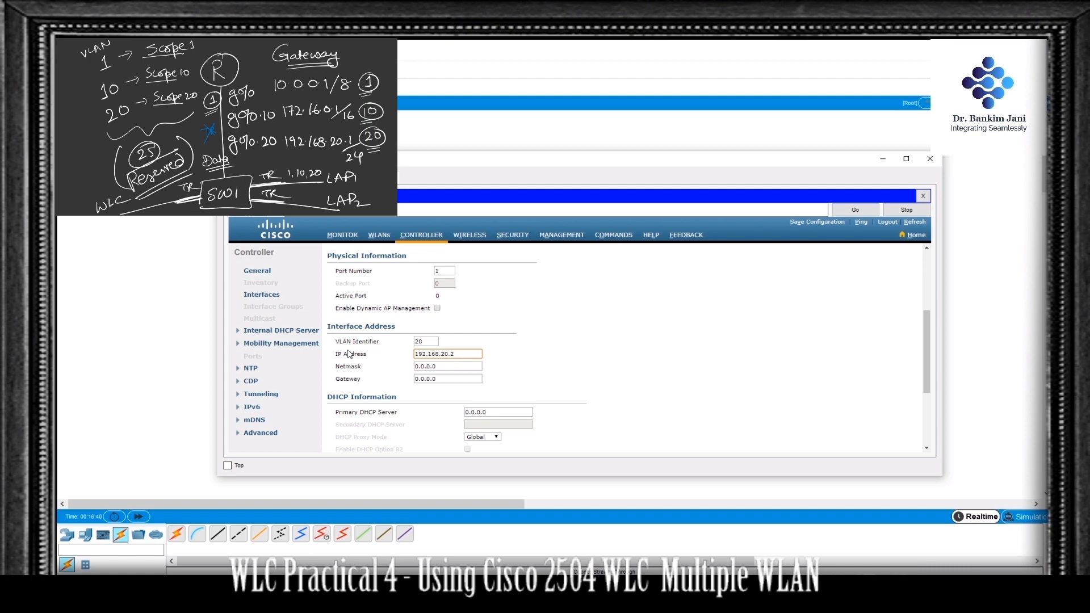
{"action": "key", "text": "Tab"}
{"action": "type", "text": "25"}
{"action": "key", "text": "Tab"}
{"action": "type", "text": "1"}
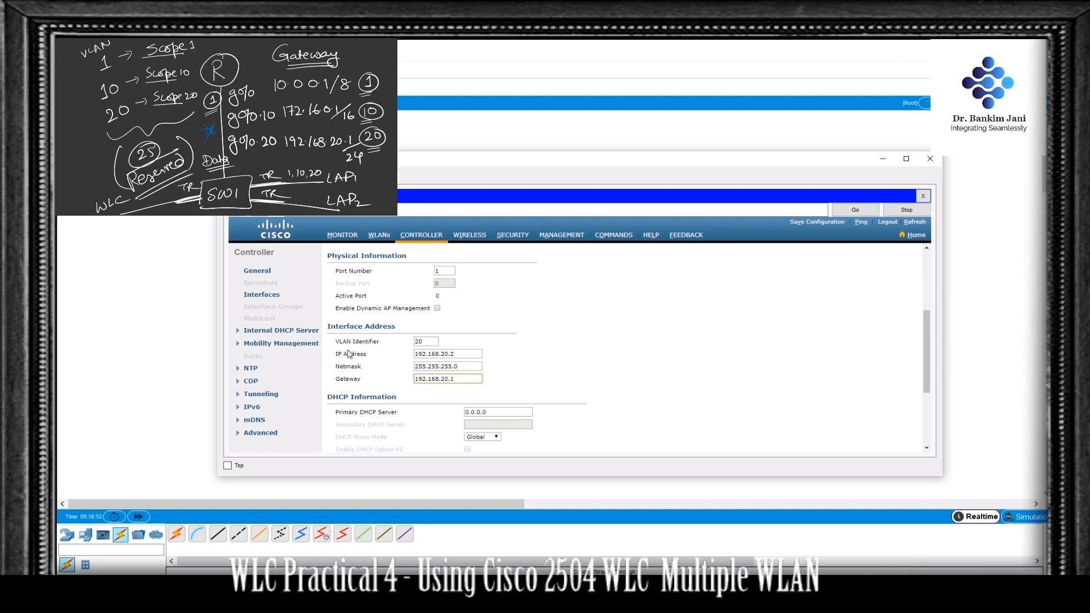
Step: Apply the Int20 interface settings and accept the connectivity warning
{"action": "scroll", "coordinate": [350, 354], "scroll_direction": "up", "scroll_amount": 1}
{"action": "scroll", "coordinate": [532, 381], "scroll_direction": "down", "scroll_amount": 2}
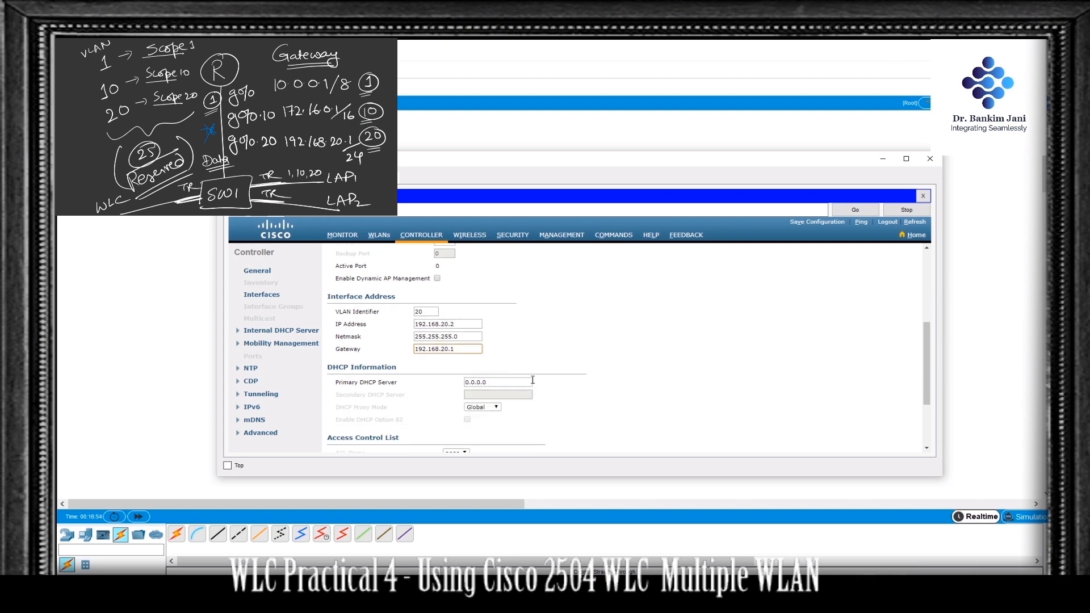
{"action": "scroll", "coordinate": [532, 381], "scroll_direction": "down", "scroll_amount": 1}
{"action": "scroll", "coordinate": [533, 383], "scroll_direction": "down", "scroll_amount": 1}
{"action": "scroll", "coordinate": [533, 384], "scroll_direction": "up", "scroll_amount": 5}
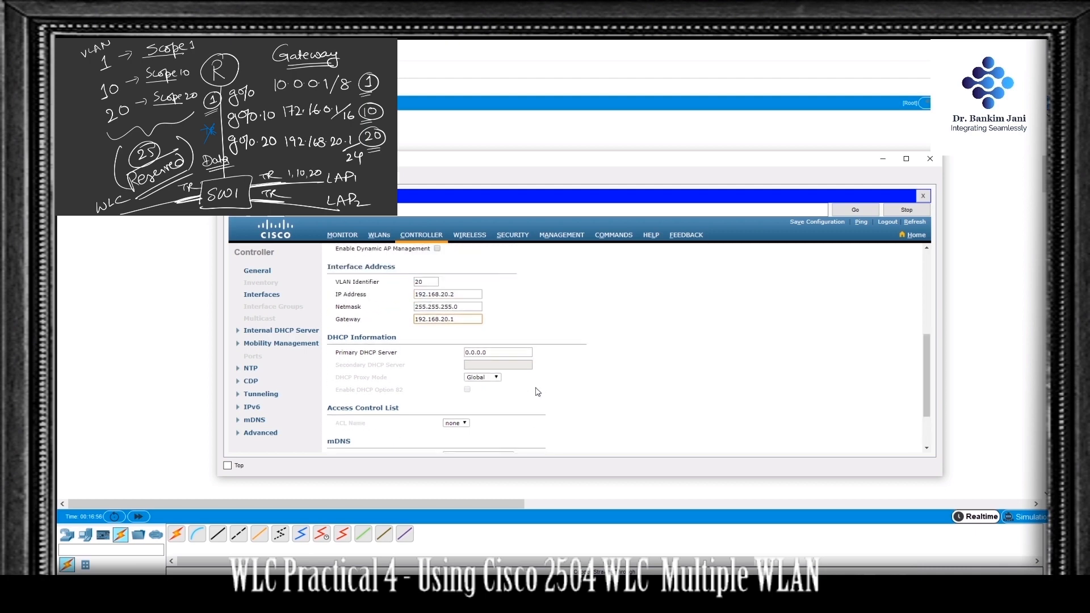
{"action": "scroll", "coordinate": [698, 310], "scroll_direction": "up", "scroll_amount": 2}
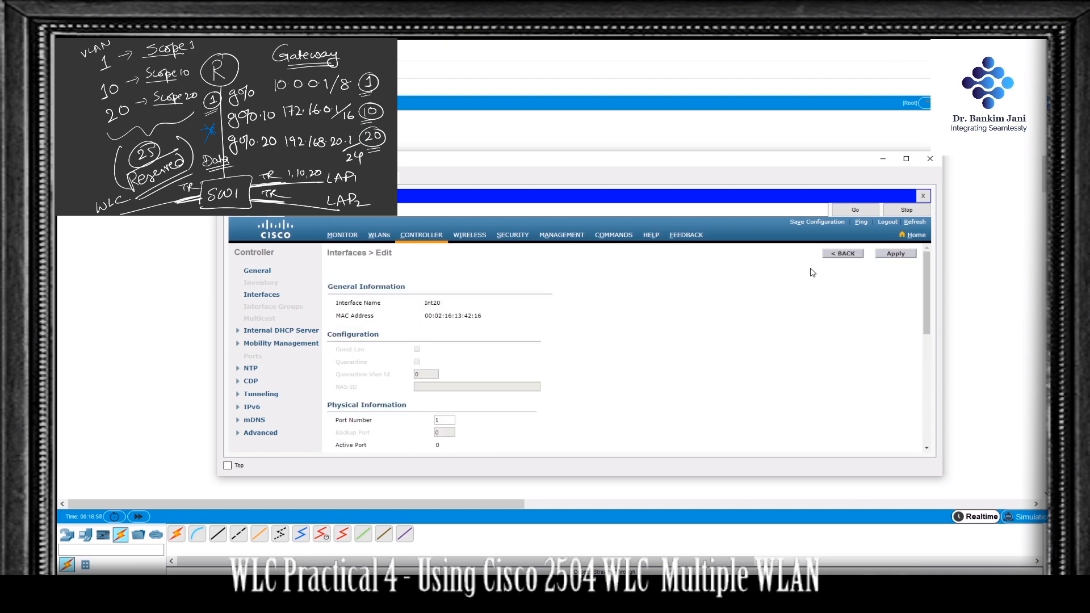
{"action": "left_click", "coordinate": [903, 255]}
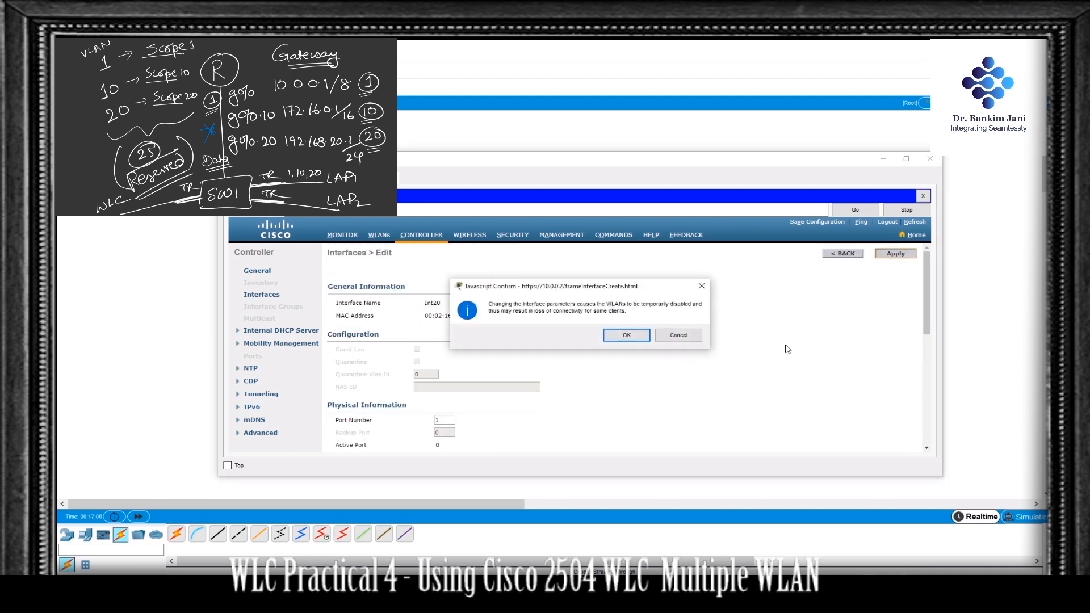
{"action": "left_click", "coordinate": [627, 336]}
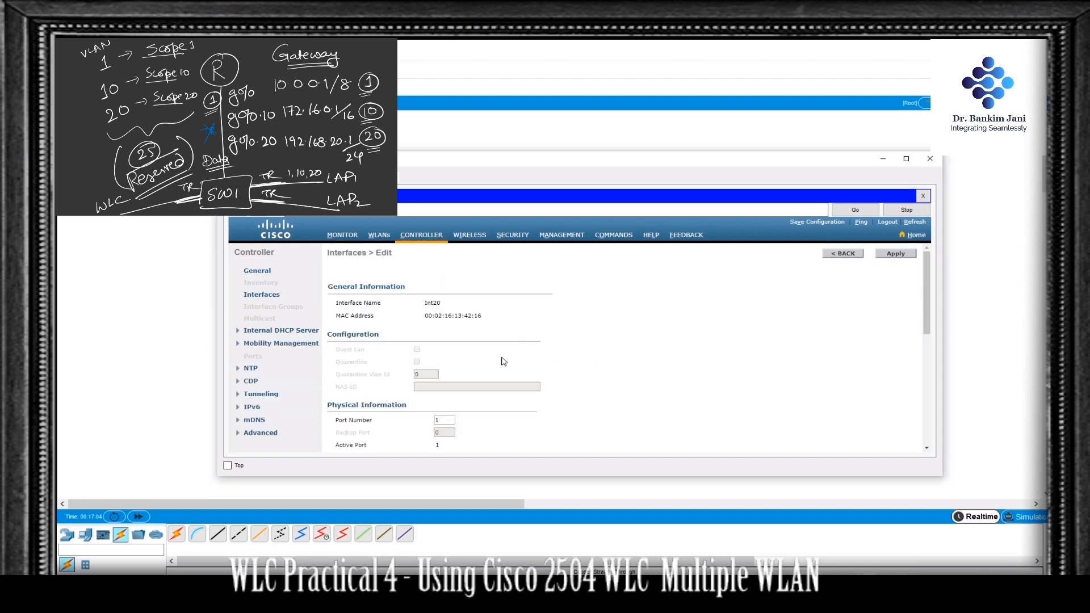
Step: Create a new WLAN with profile name 10, SSID SSID-10 and ID 10
{"action": "left_click", "coordinate": [382, 238]}
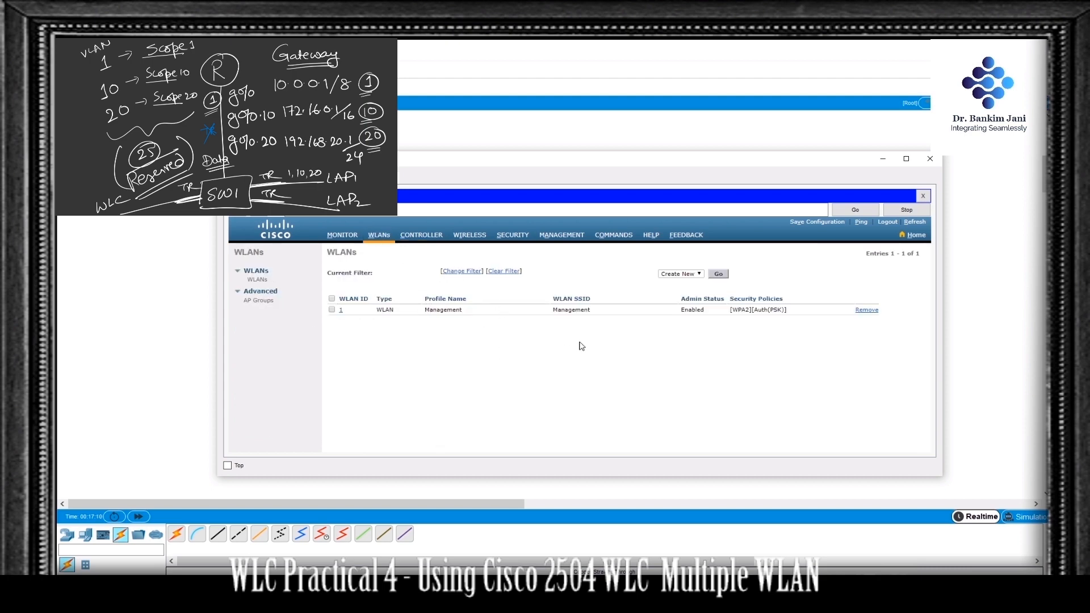
{"action": "left_click", "coordinate": [719, 275]}
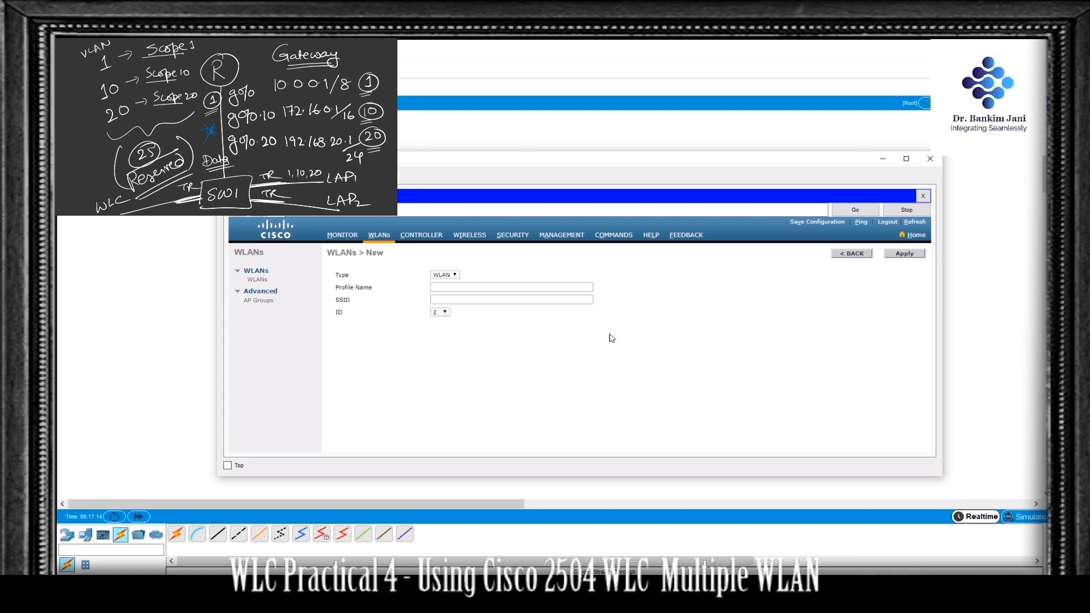
{"action": "left_click", "coordinate": [458, 287]}
{"action": "left_click", "coordinate": [490, 298]}
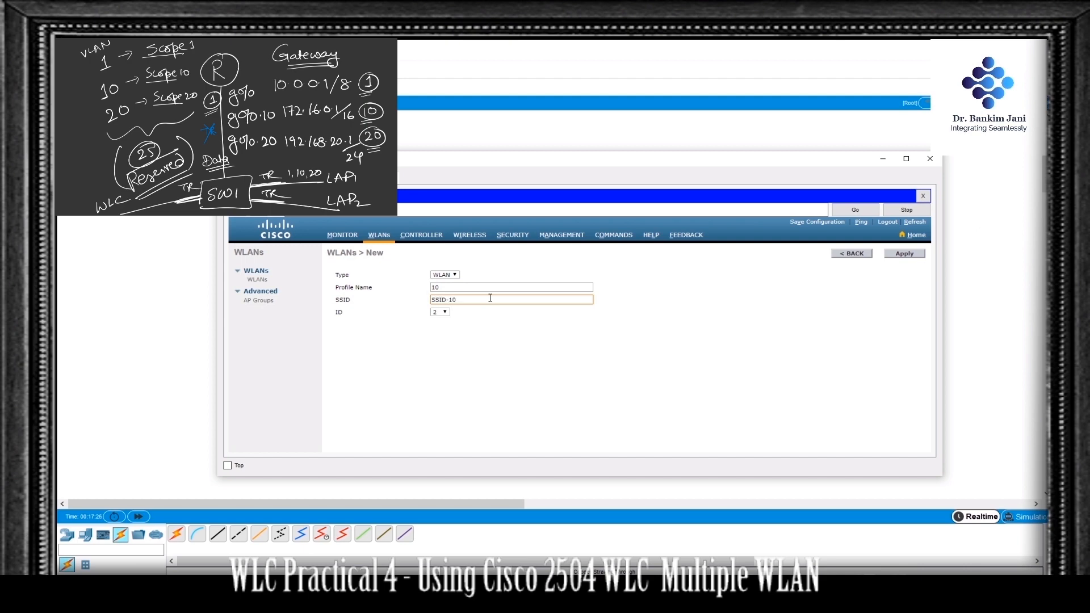
{"action": "left_click", "coordinate": [440, 312]}
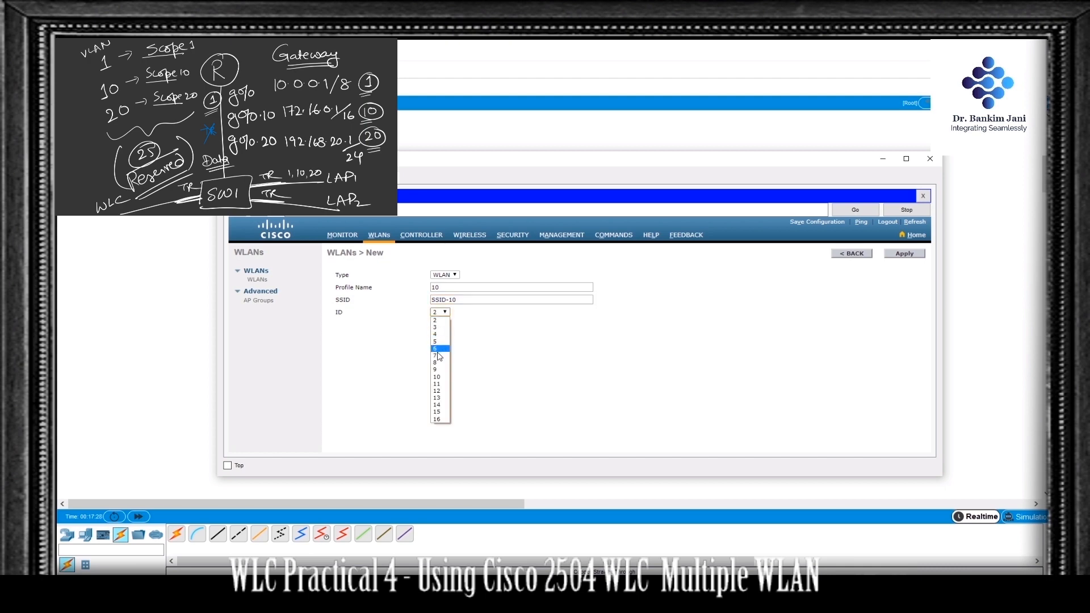
{"action": "left_click", "coordinate": [438, 377]}
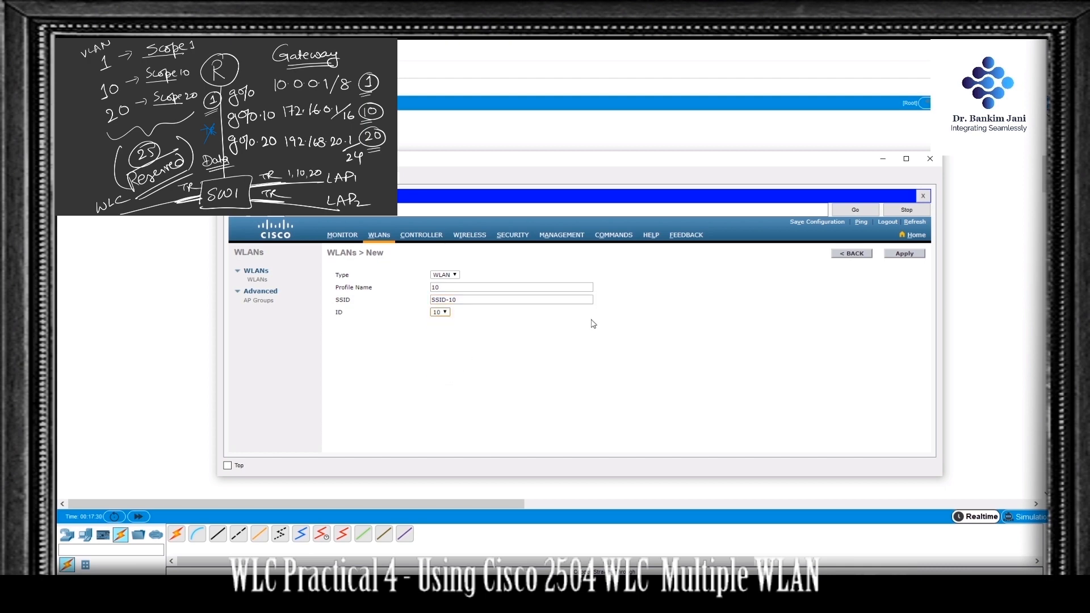
{"action": "left_click", "coordinate": [914, 254]}
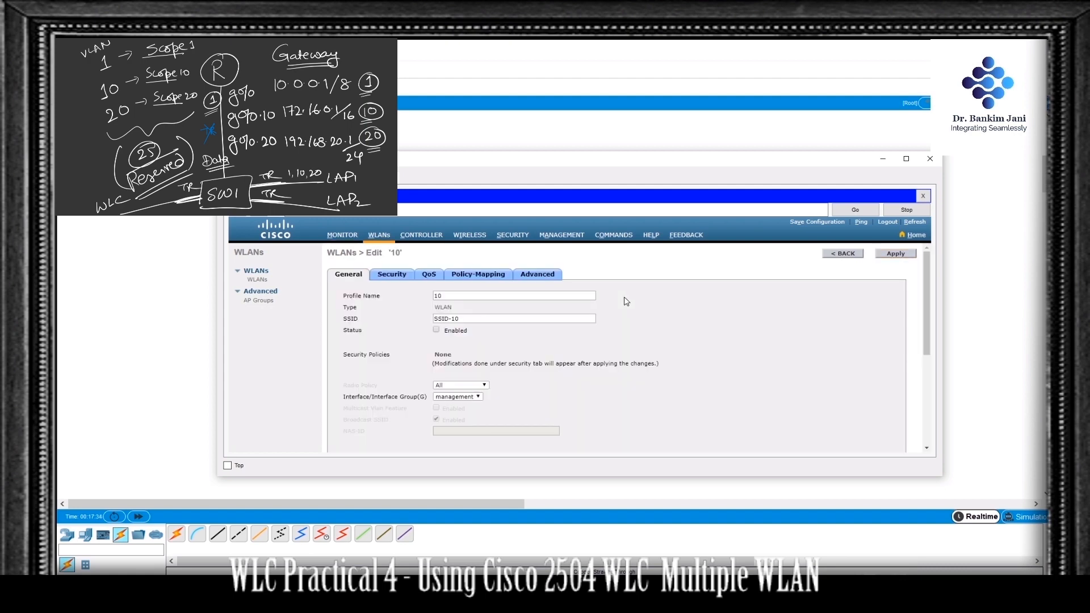
Step: Choose the interface for the SSID-10 WLAN and enable the WLAN's status
{"action": "left_click", "coordinate": [475, 399]}
{"action": "left_click", "coordinate": [468, 409]}
{"action": "left_click", "coordinate": [436, 329]}
{"action": "left_click", "coordinate": [436, 331]}
Step: Set the SSID-10 WLAN's Layer 2 security to WPA+WPA2 and enable the WPA2 policy
{"action": "left_click", "coordinate": [405, 284]}
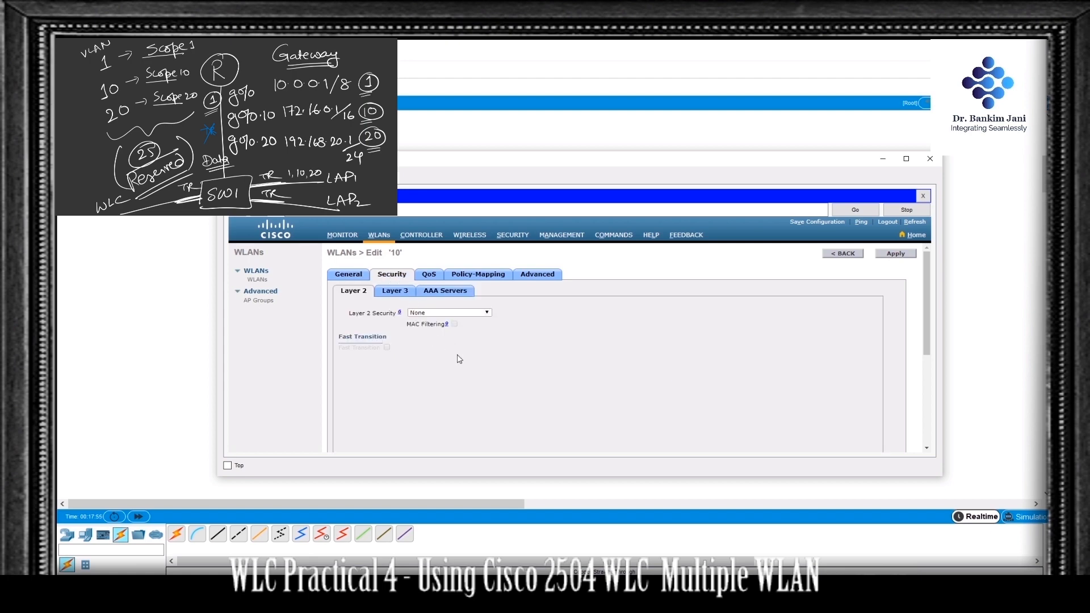
{"action": "left_click", "coordinate": [452, 313]}
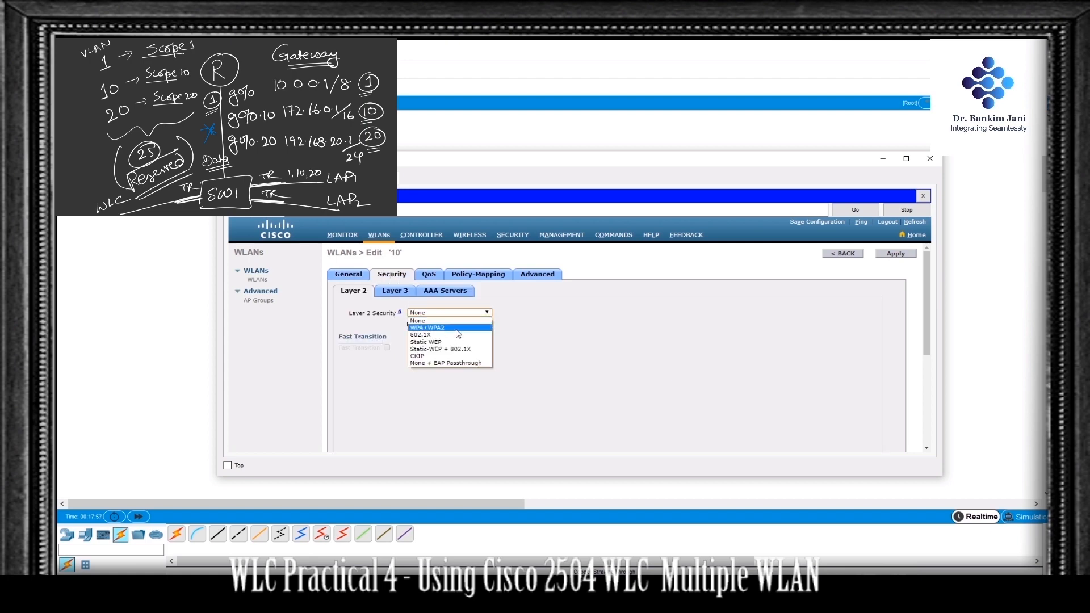
{"action": "left_click", "coordinate": [460, 329]}
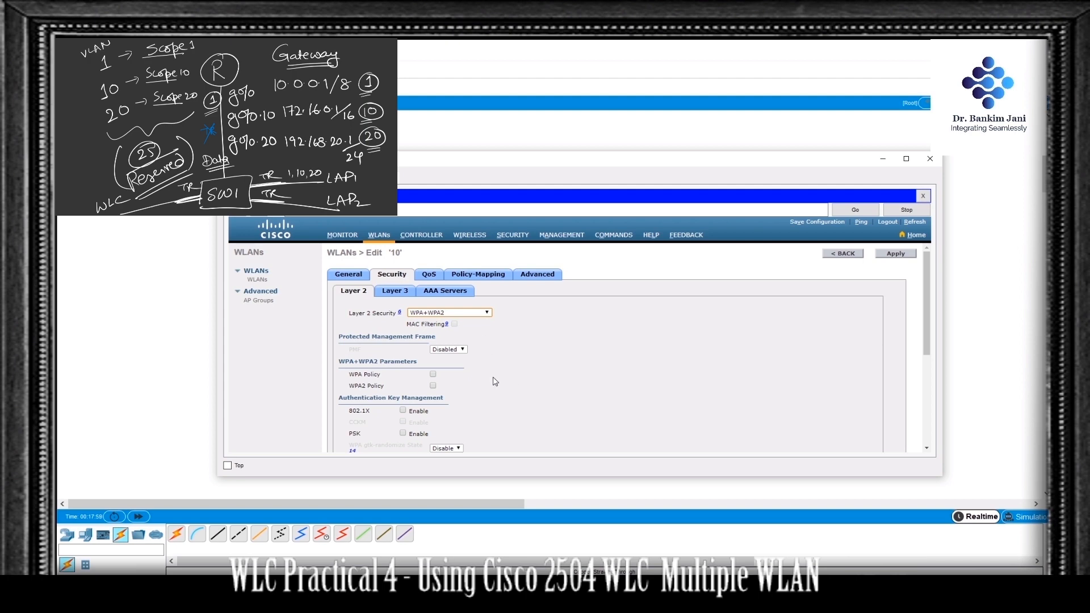
{"action": "left_click", "coordinate": [433, 386]}
{"action": "scroll", "coordinate": [528, 389], "scroll_direction": "down", "scroll_amount": 1}
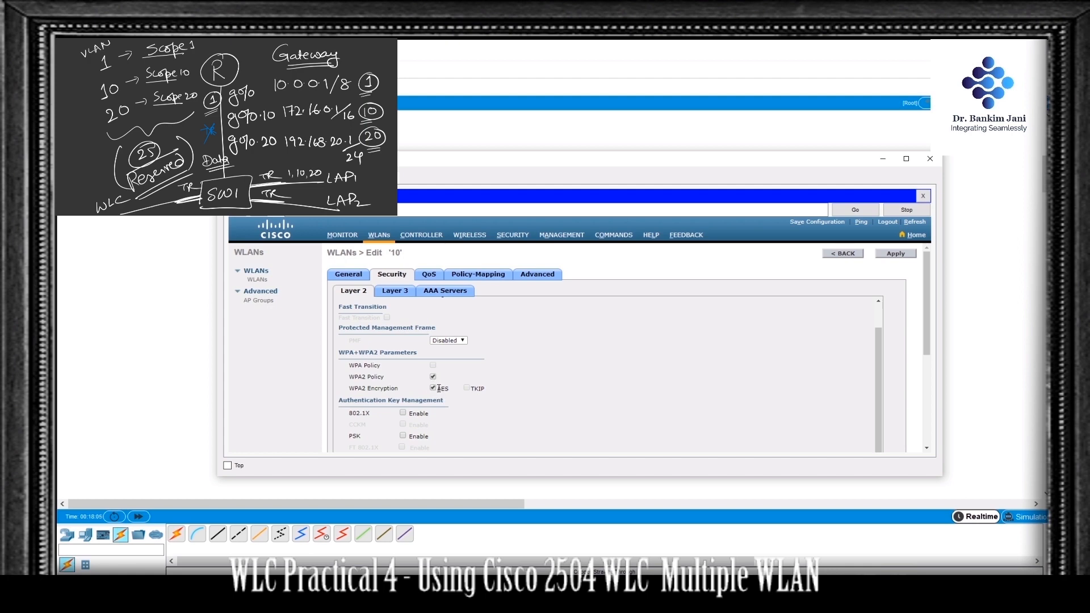
Step: Enable PSK key management for the SSID-10 WLAN and enter the pre-shared key in ASCII format
{"action": "scroll", "coordinate": [514, 416], "scroll_direction": "down", "scroll_amount": 1}
{"action": "left_click", "coordinate": [403, 432]}
{"action": "scroll", "coordinate": [518, 425], "scroll_direction": "down", "scroll_amount": 1}
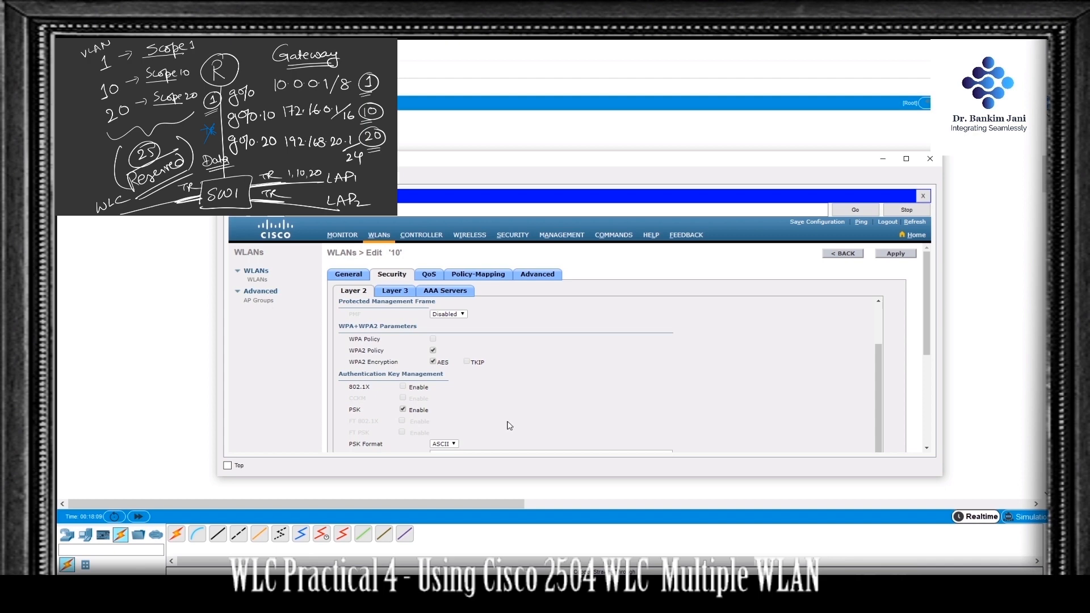
{"action": "scroll", "coordinate": [566, 404], "scroll_direction": "down", "scroll_amount": 4}
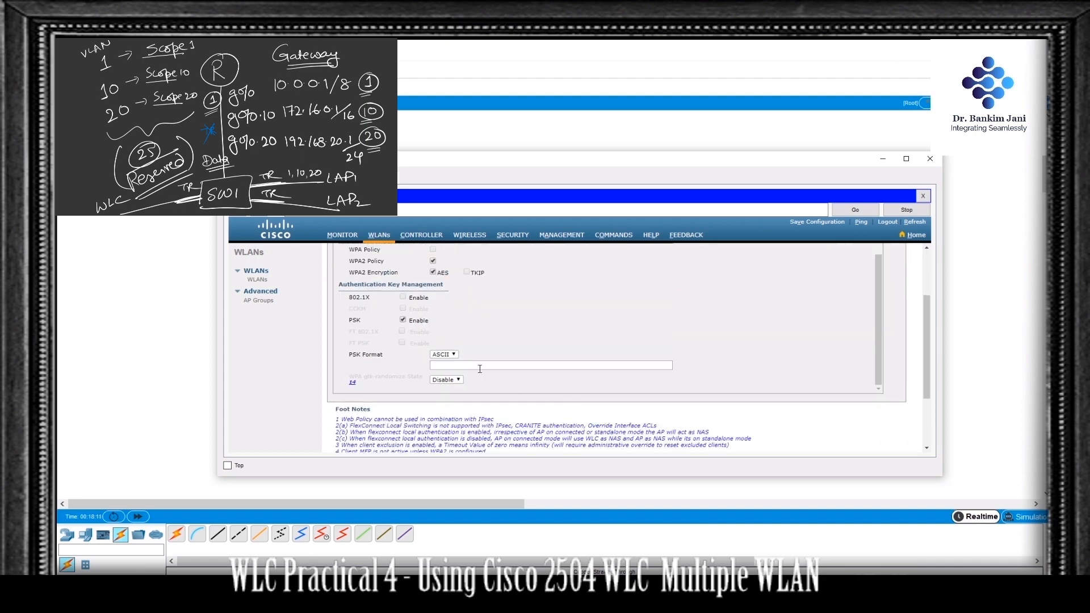
{"action": "left_click", "coordinate": [458, 367]}
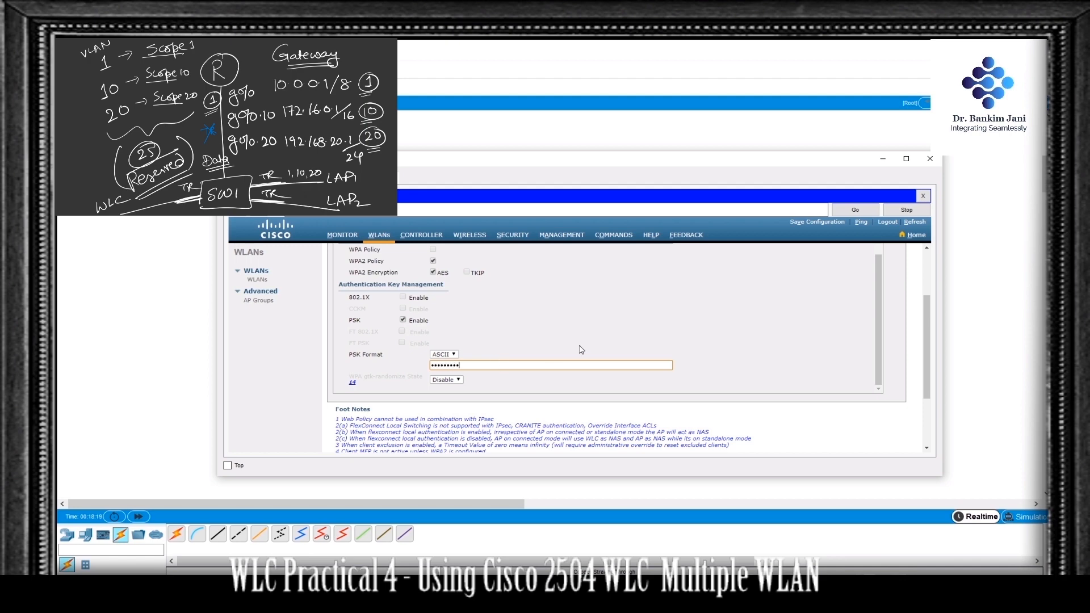
Step: Apply the SSID-10 WLAN's security settings and return to the WLAN list
{"action": "scroll", "coordinate": [628, 345], "scroll_direction": "up", "scroll_amount": 2}
{"action": "scroll", "coordinate": [633, 343], "scroll_direction": "up", "scroll_amount": 2}
{"action": "scroll", "coordinate": [704, 324], "scroll_direction": "up", "scroll_amount": 3}
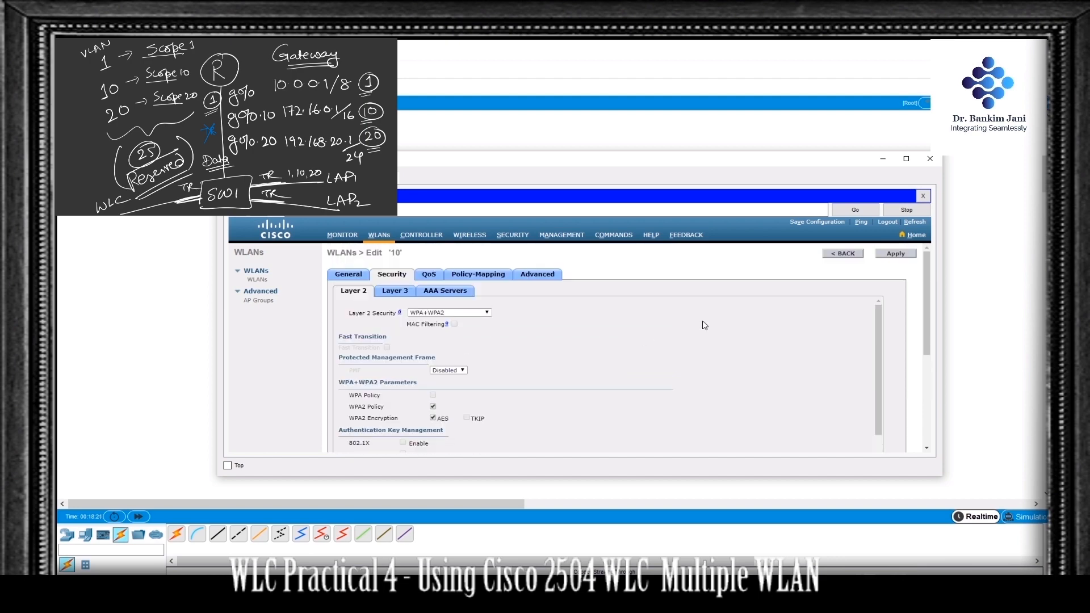
{"action": "left_click", "coordinate": [880, 256]}
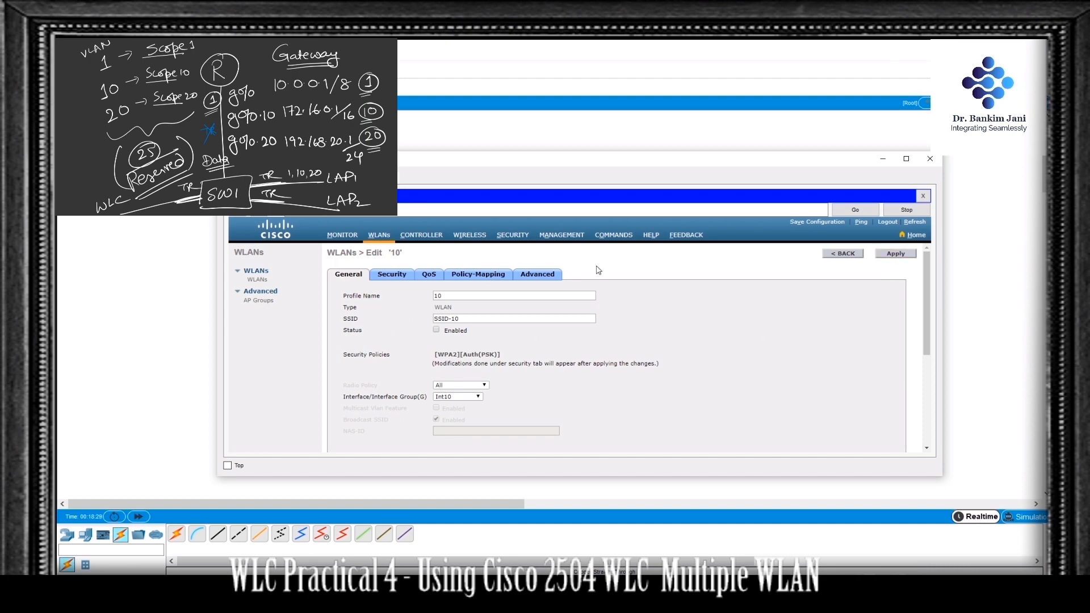
{"action": "left_click", "coordinate": [835, 254]}
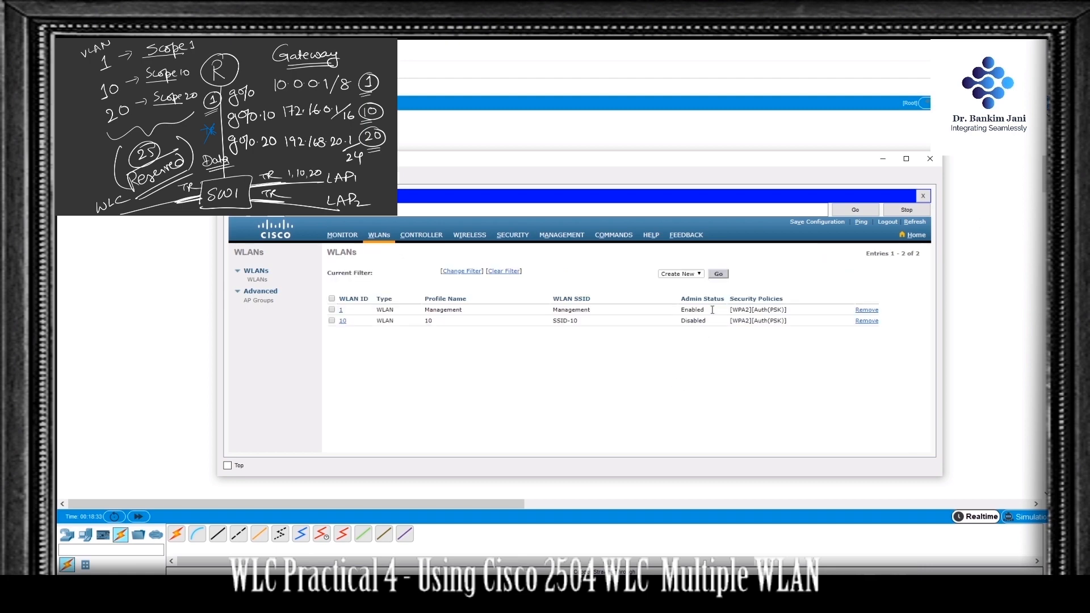
Step: Create a new WLAN with profile name 20, SSID SSID-20 and ID 16
{"action": "left_click", "coordinate": [719, 274]}
{"action": "left_click", "coordinate": [448, 288]}
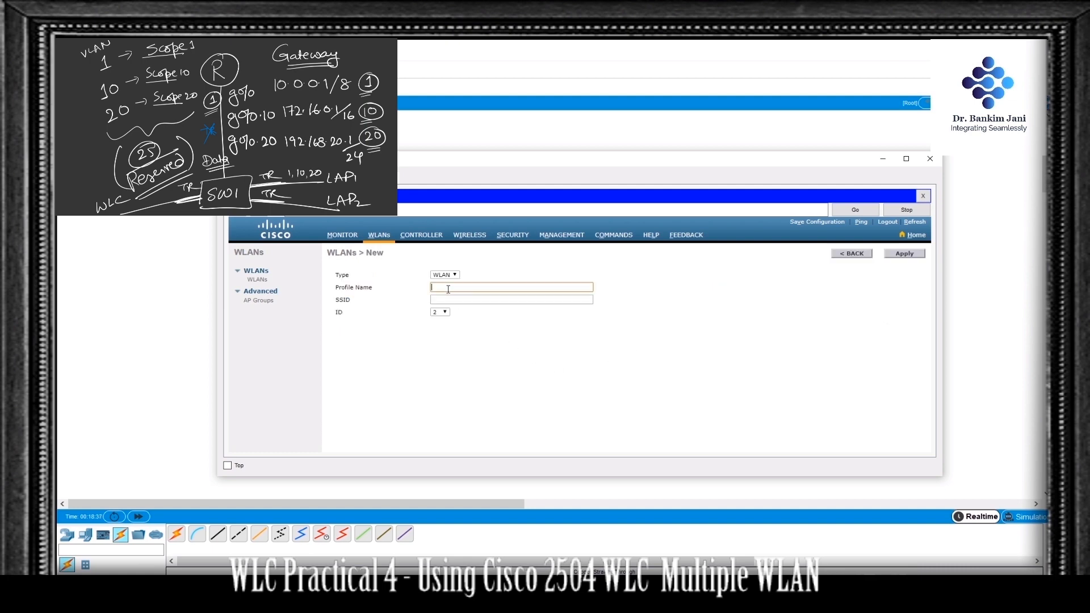
{"action": "left_click", "coordinate": [520, 299]}
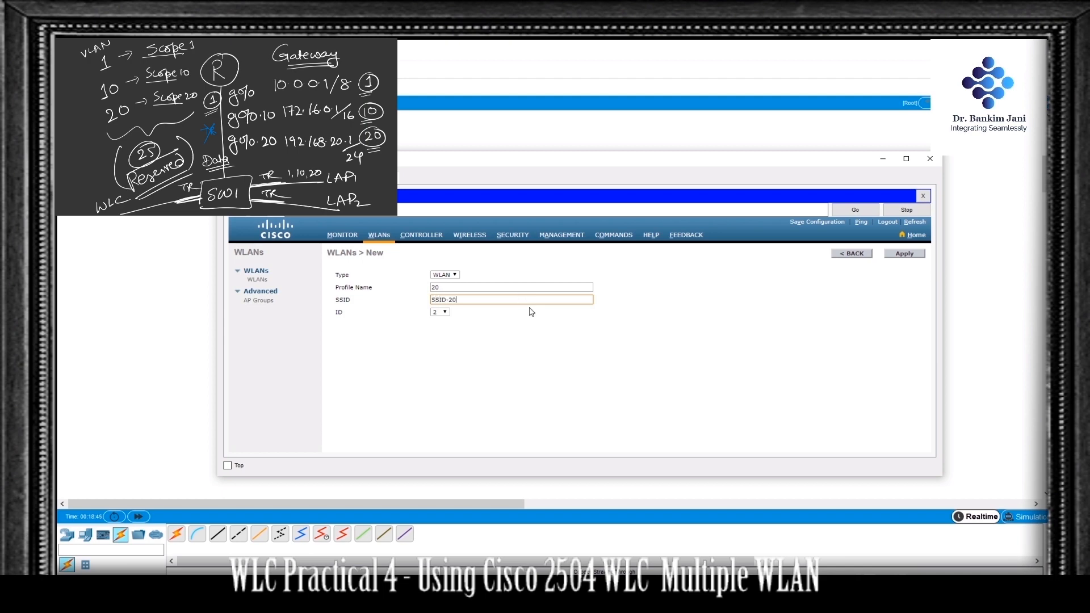
{"action": "left_click", "coordinate": [443, 312]}
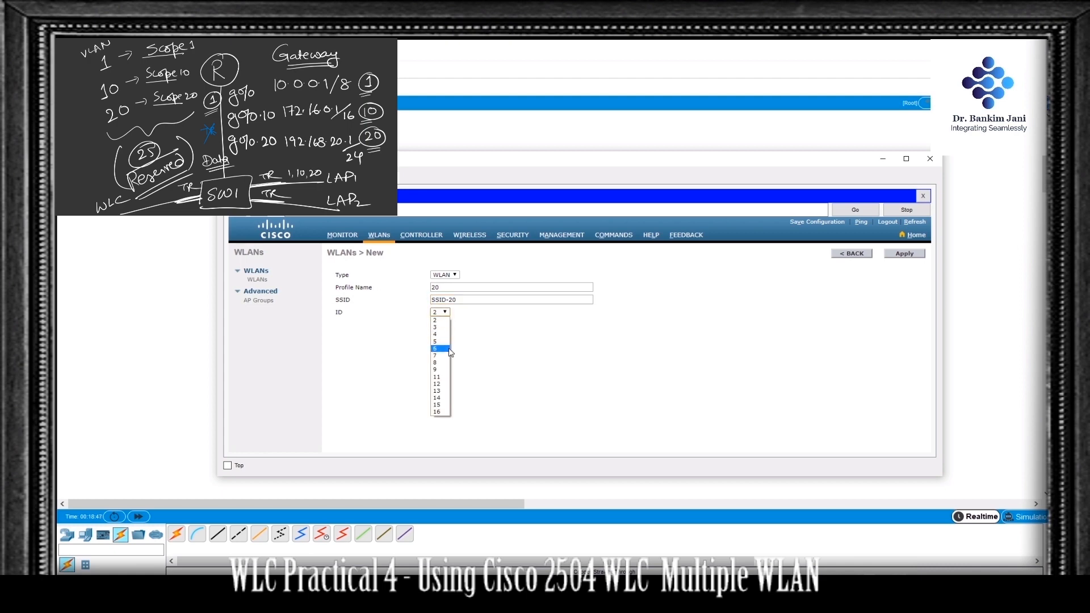
{"action": "left_click", "coordinate": [441, 412]}
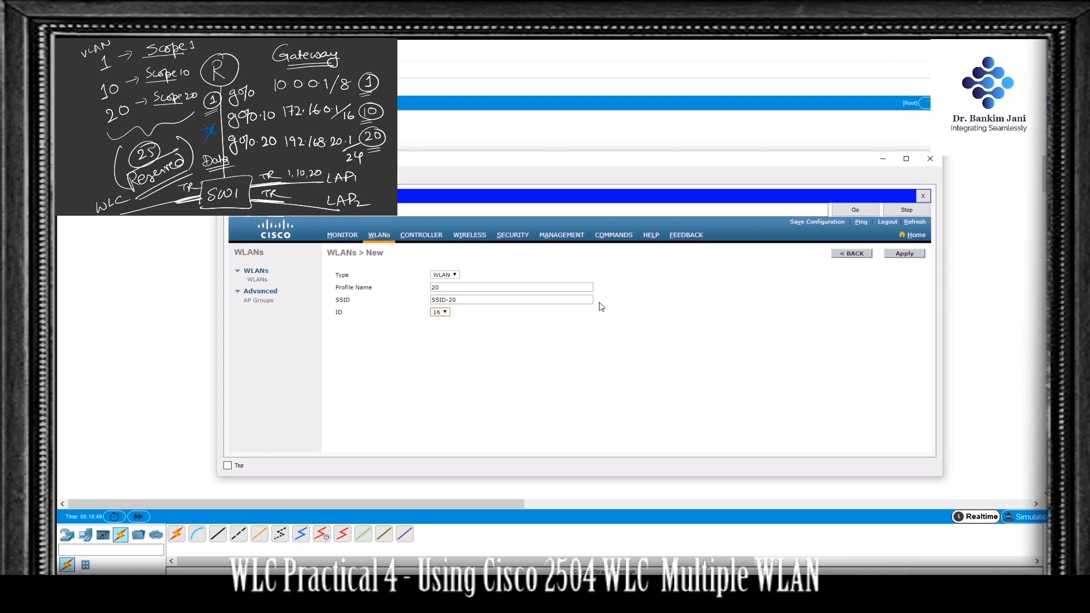
{"action": "left_click", "coordinate": [905, 254]}
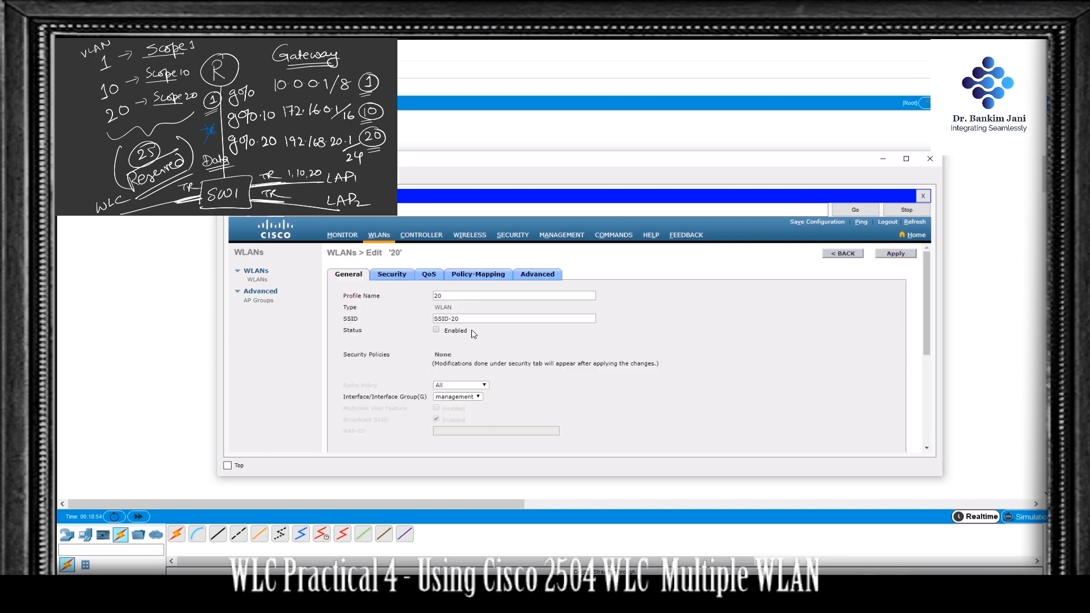
Step: Assign the Int20 interface to the SSID-20 WLAN and apply the change
{"action": "left_click", "coordinate": [477, 398]}
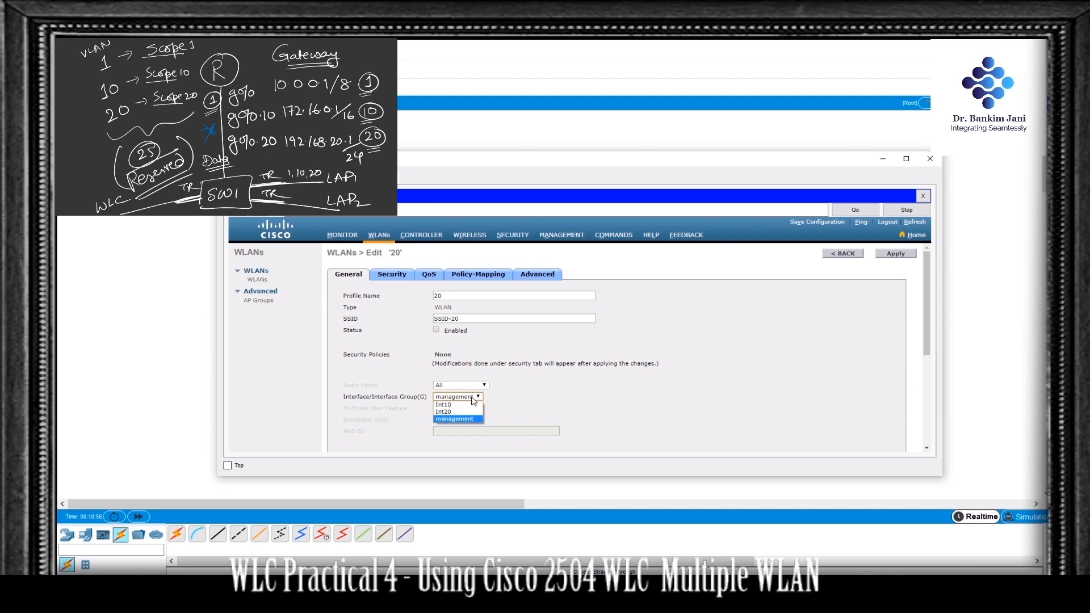
{"action": "left_click", "coordinate": [464, 413]}
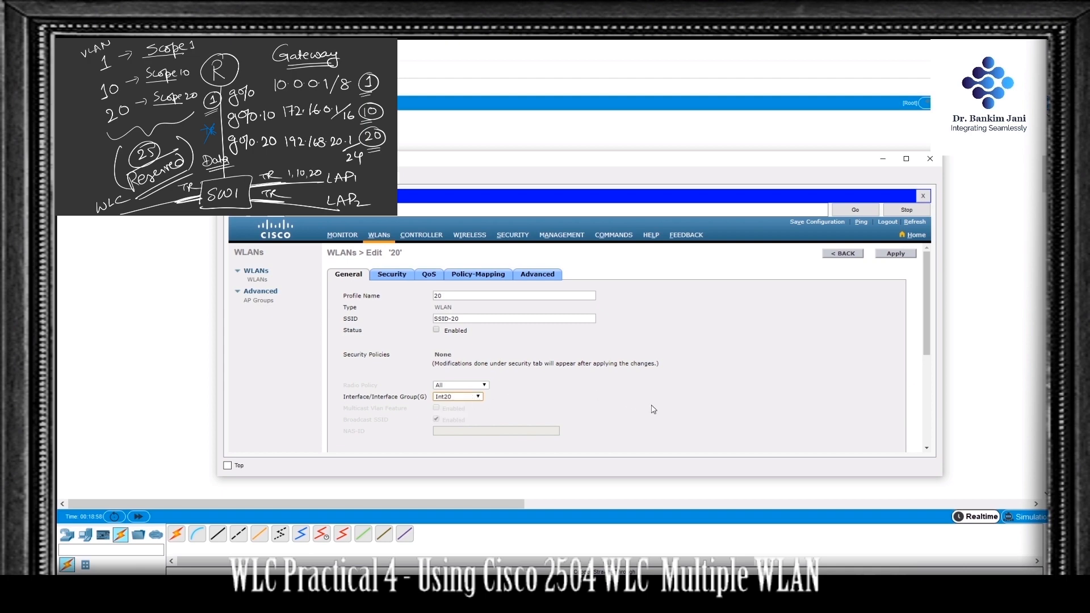
{"action": "scroll", "coordinate": [663, 407], "scroll_direction": "down", "scroll_amount": 3}
{"action": "scroll", "coordinate": [663, 407], "scroll_direction": "up", "scroll_amount": 3}
{"action": "left_click", "coordinate": [897, 255]}
Step: Set the SSID-20 WLAN's Layer 2 security to WPA+WPA2 and enable the WPA2 policy
{"action": "left_click", "coordinate": [383, 279]}
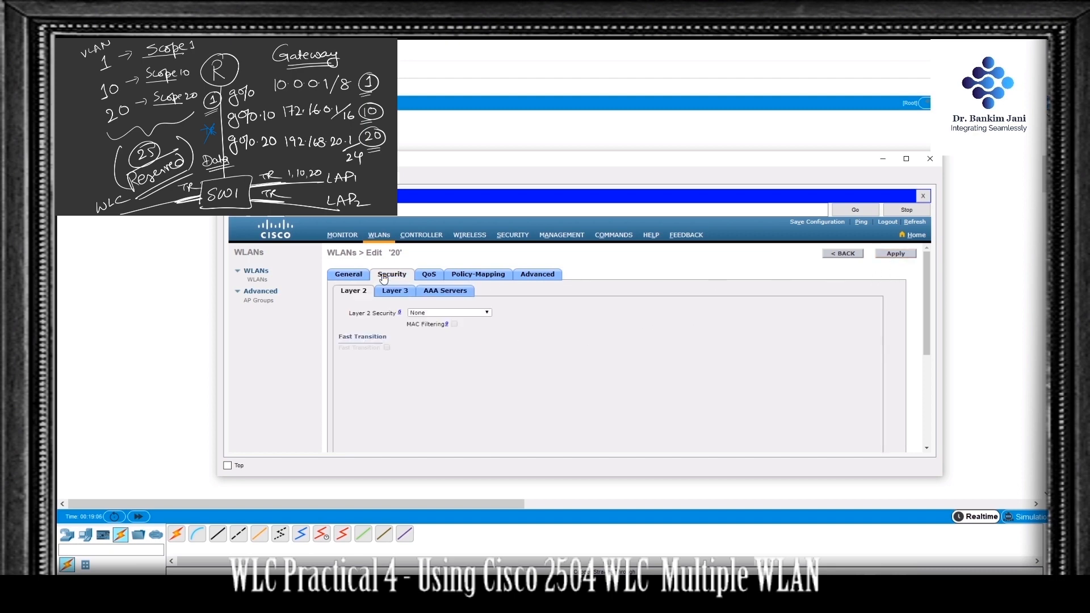
{"action": "left_click", "coordinate": [430, 318]}
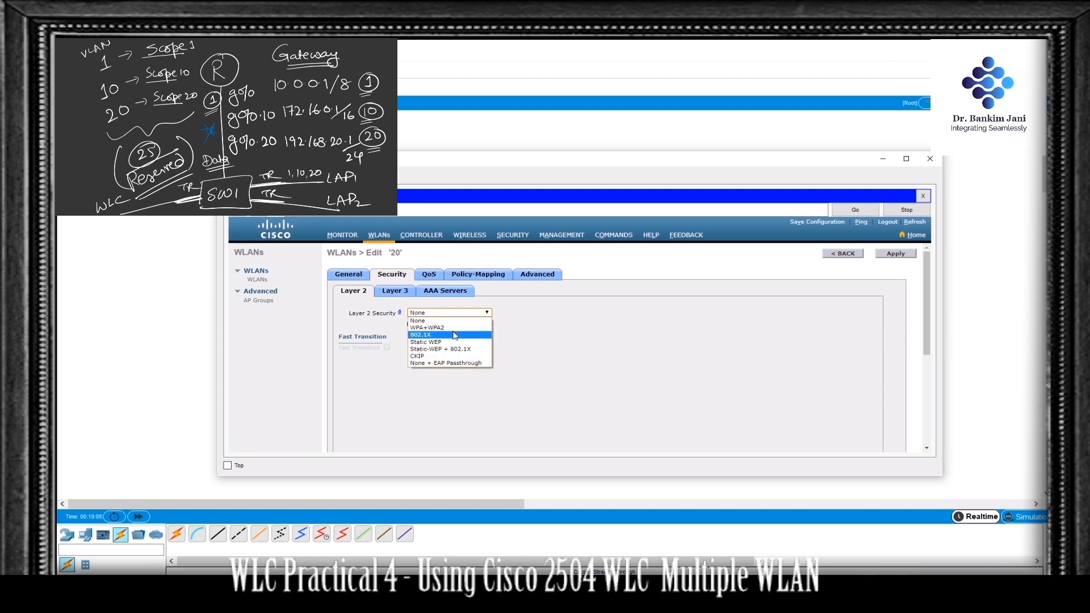
{"action": "left_click", "coordinate": [447, 326]}
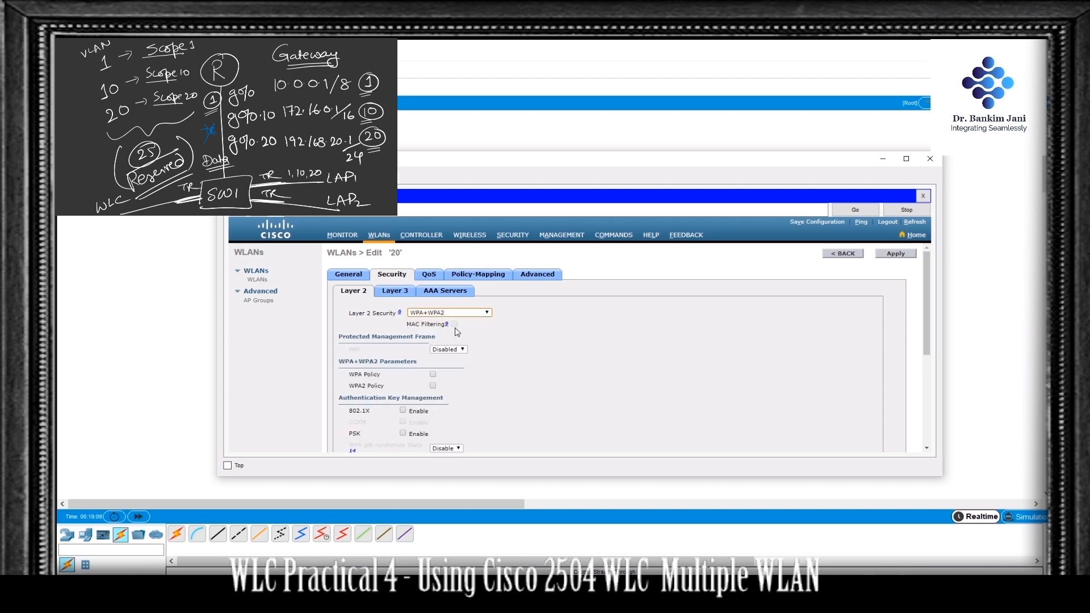
{"action": "left_click", "coordinate": [434, 386]}
{"action": "scroll", "coordinate": [514, 388], "scroll_direction": "down", "scroll_amount": 1}
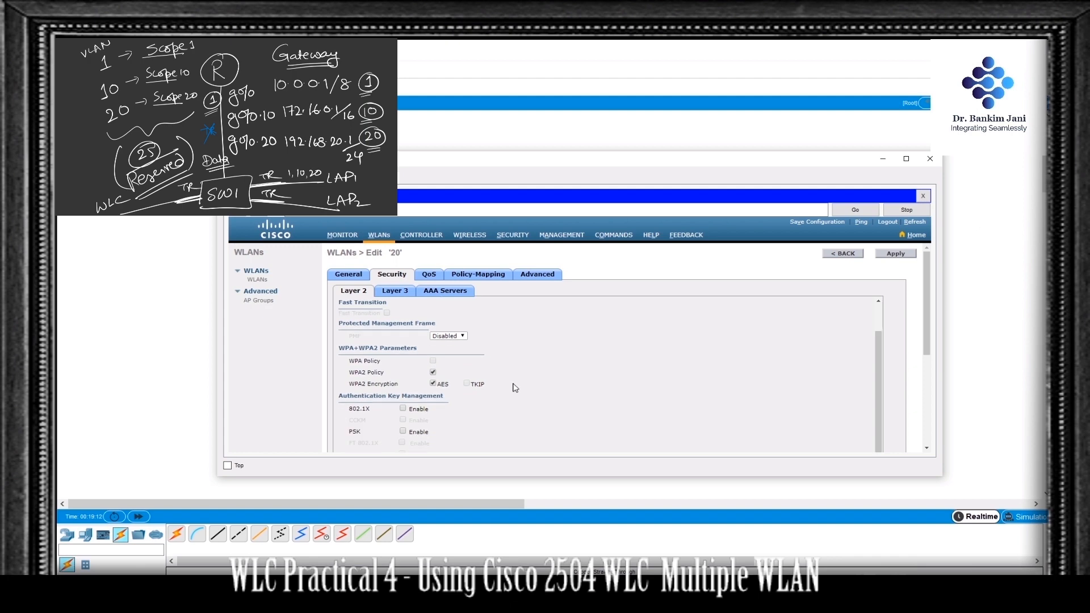
Step: Enable PSK key management for the SSID-20 WLAN and enter the pre-shared key in ASCII format
{"action": "left_click", "coordinate": [403, 431]}
{"action": "scroll", "coordinate": [608, 368], "scroll_direction": "down", "scroll_amount": 1}
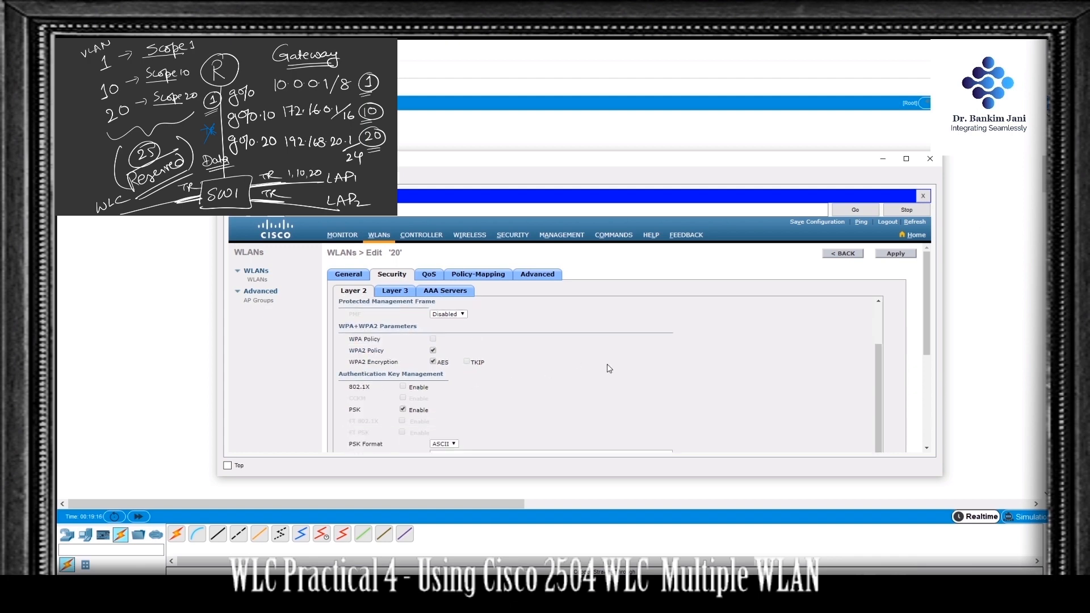
{"action": "scroll", "coordinate": [608, 368], "scroll_direction": "down", "scroll_amount": 1}
{"action": "left_click", "coordinate": [469, 425]}
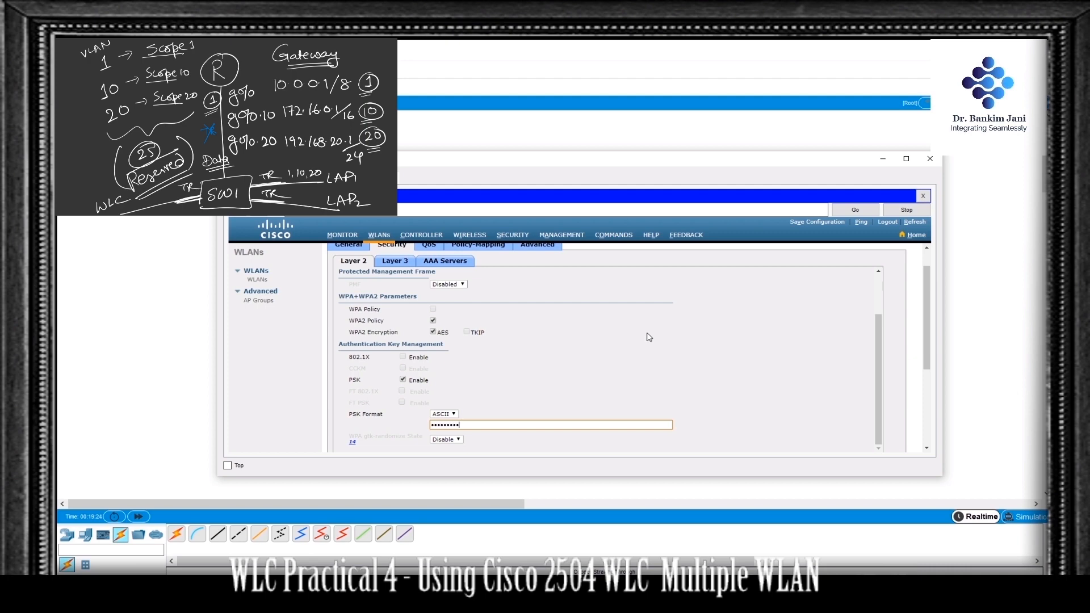
Step: Apply the SSID-20 WLAN's security settings, then enable its status, apply again and return to the WLAN list
{"action": "scroll", "coordinate": [826, 332], "scroll_direction": "up", "scroll_amount": 3}
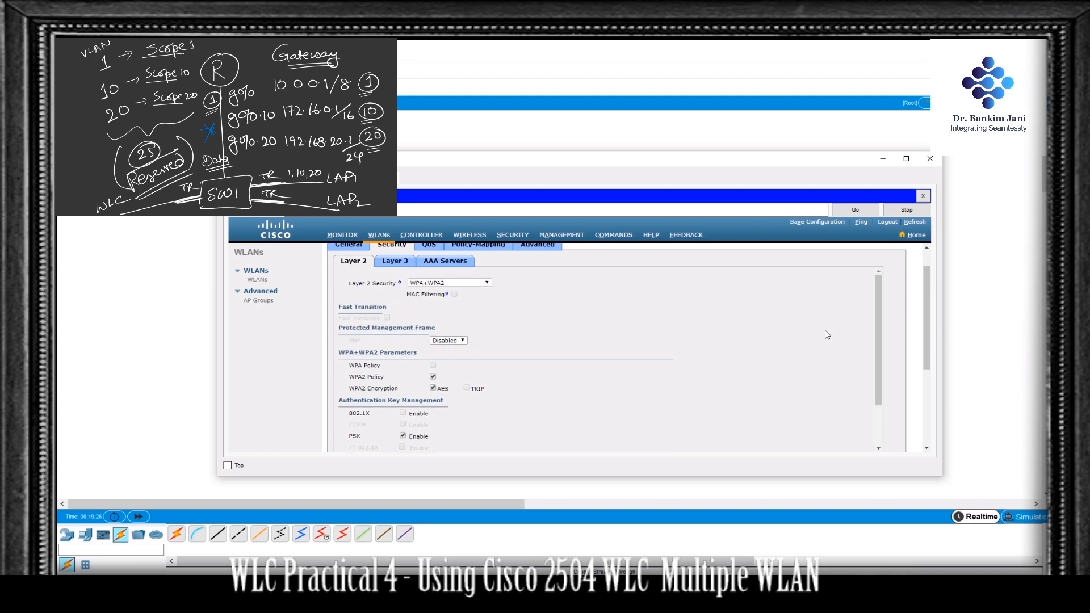
{"action": "left_click", "coordinate": [902, 254]}
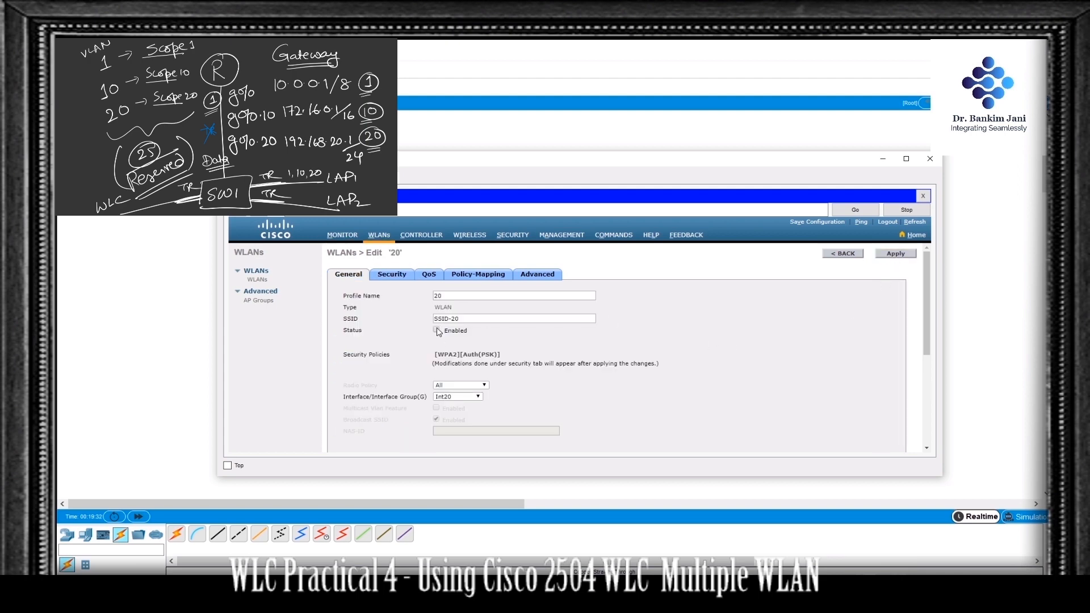
{"action": "left_click", "coordinate": [896, 254]}
{"action": "left_click", "coordinate": [846, 256]}
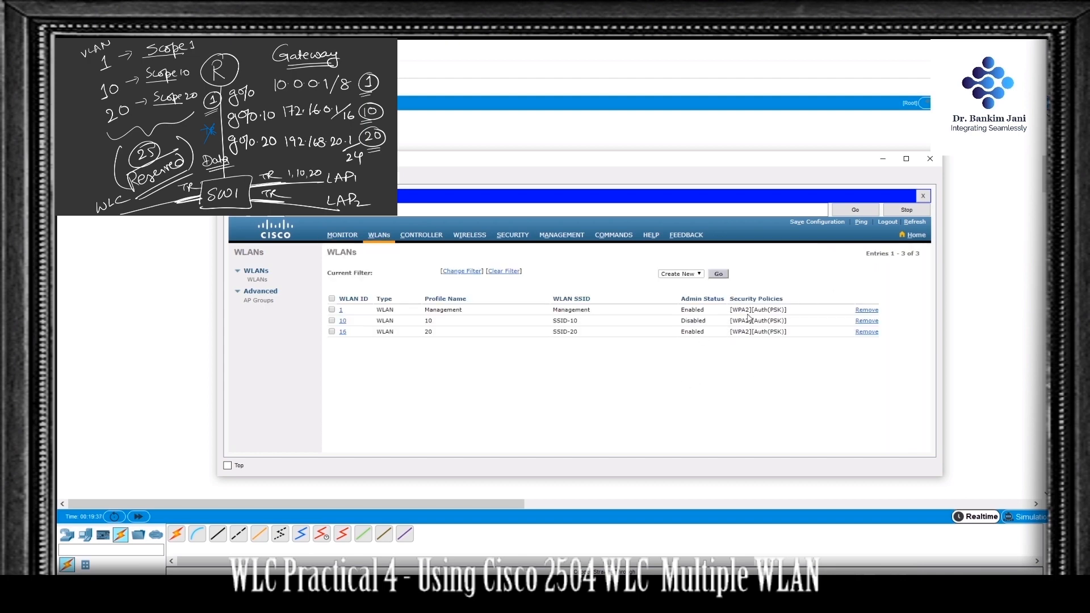
Step: Enable the SSID-10 WLAN's status, apply it and return to the WLAN list
{"action": "left_click", "coordinate": [343, 321]}
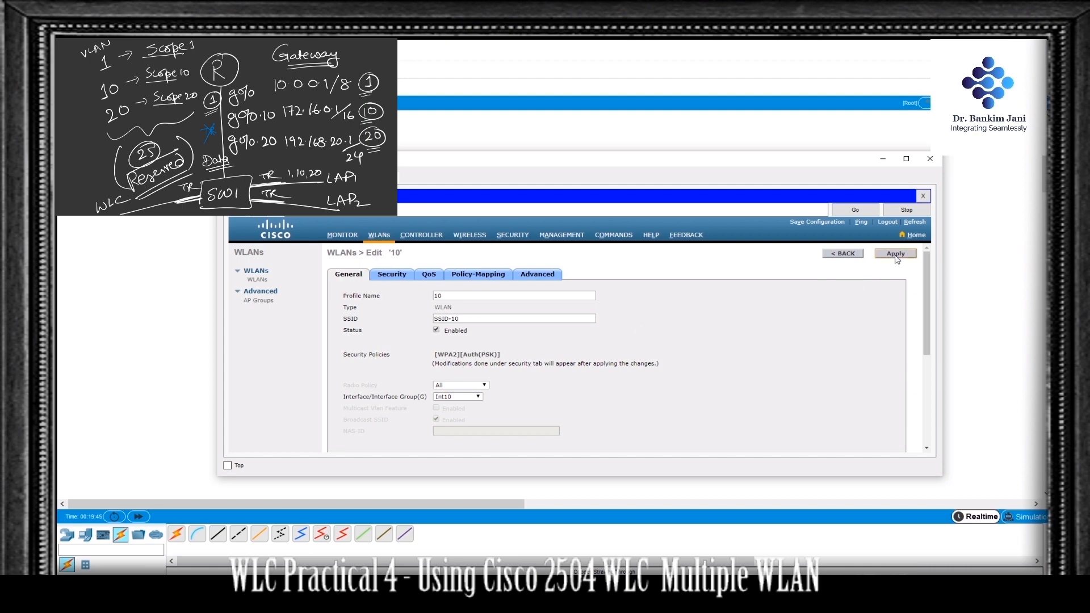
{"action": "left_click", "coordinate": [841, 254]}
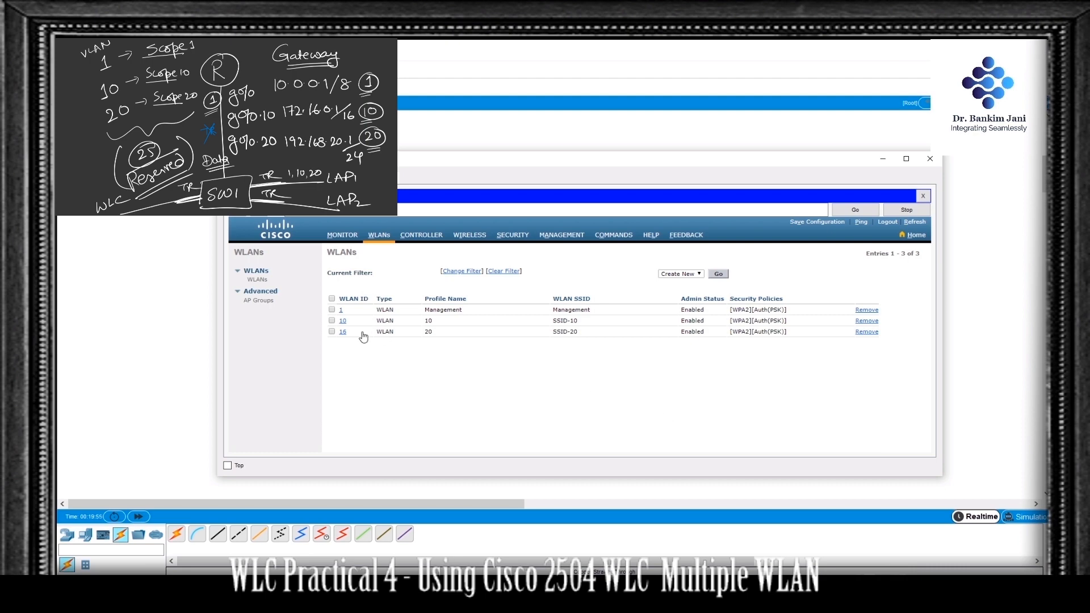
Step: Return to the topology and connect the multilayer switch's GigabitEthernet1/0/22 to Light Weight Access Point0 with a copper straight-through cable
{"action": "left_click", "coordinate": [203, 320]}
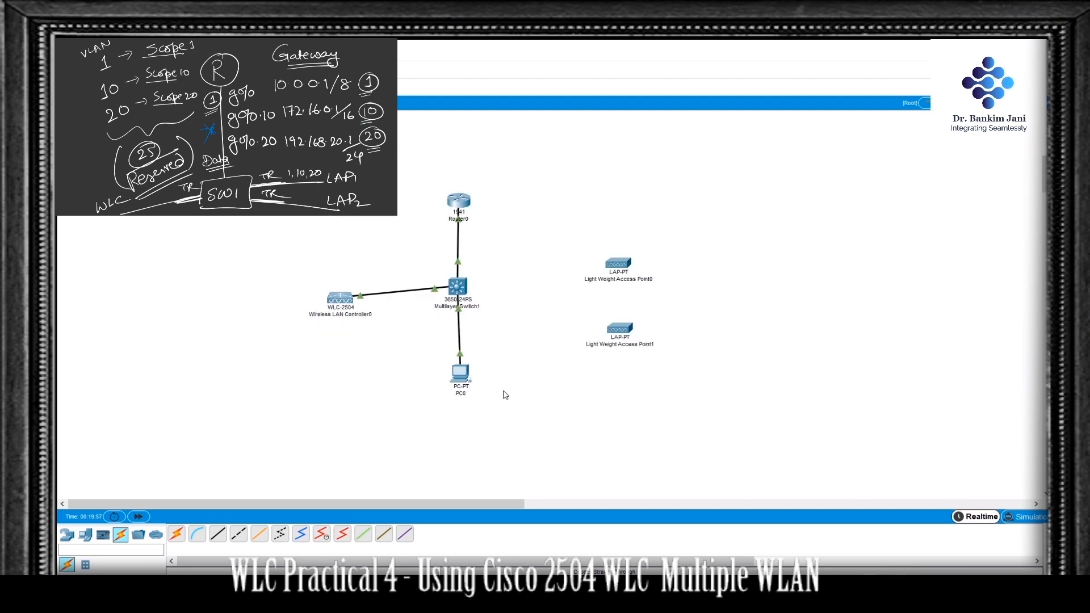
{"action": "left_click", "coordinate": [224, 535]}
{"action": "left_click", "coordinate": [460, 286]}
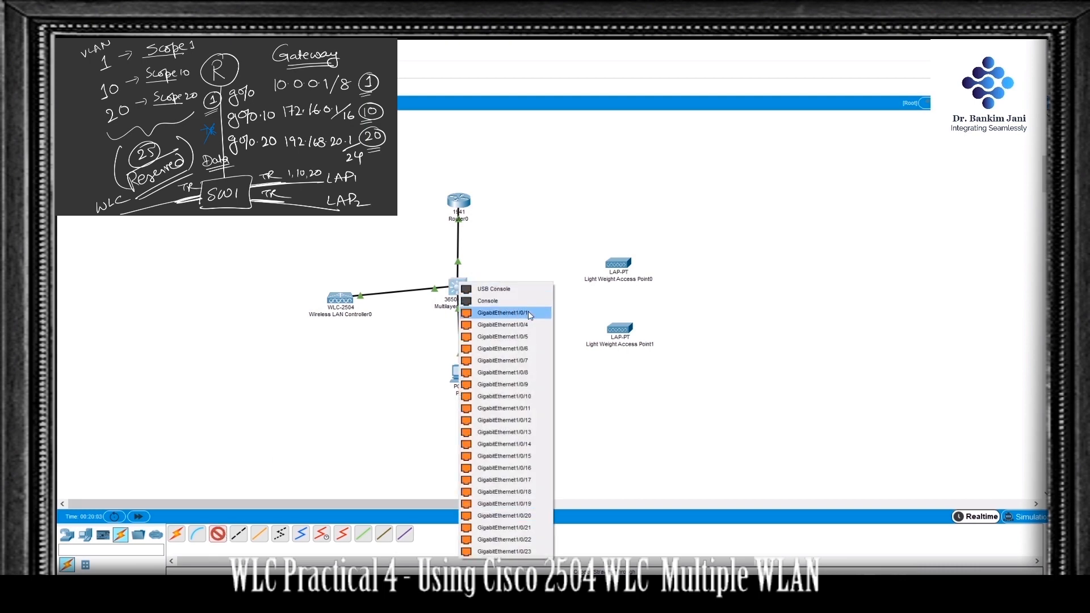
{"action": "left_click", "coordinate": [532, 540]}
{"action": "left_click", "coordinate": [622, 265]}
{"action": "left_click", "coordinate": [658, 270]}
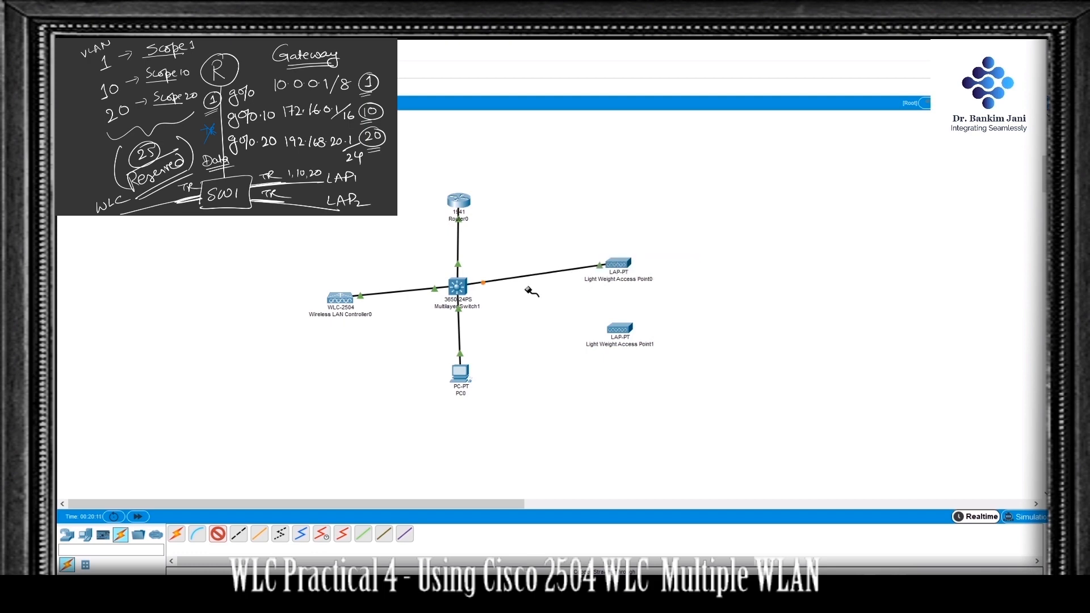
Step: Connect the multilayer switch's GigabitEthernet1/0/21 to Gigabit Ethernet 0 on Light Weight Access Point1 with a copper straight-through cable
{"action": "left_click", "coordinate": [460, 285]}
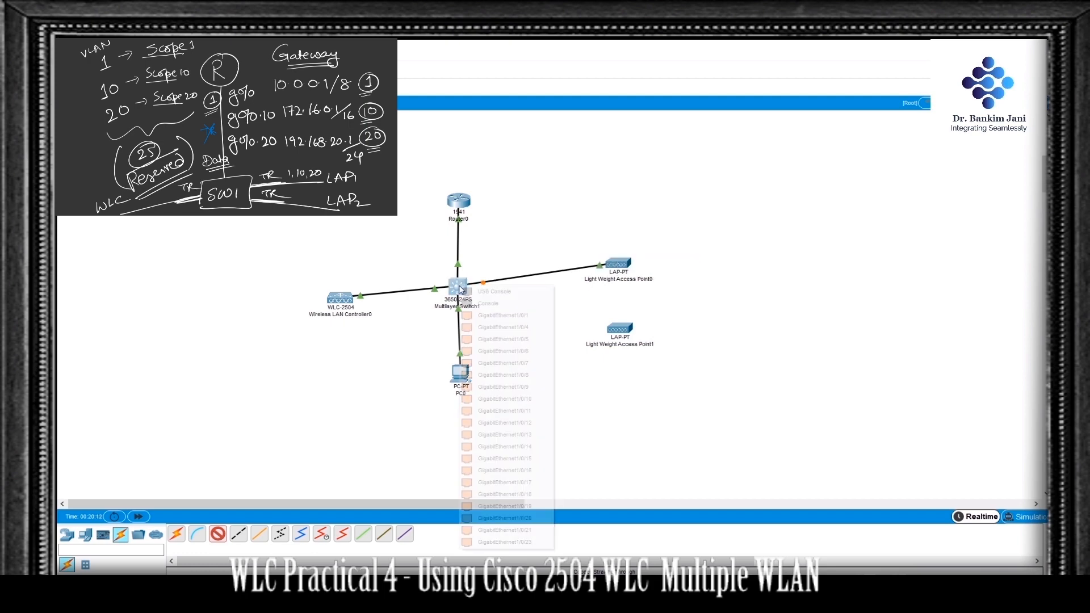
{"action": "left_click", "coordinate": [533, 531]}
{"action": "left_click", "coordinate": [616, 329]}
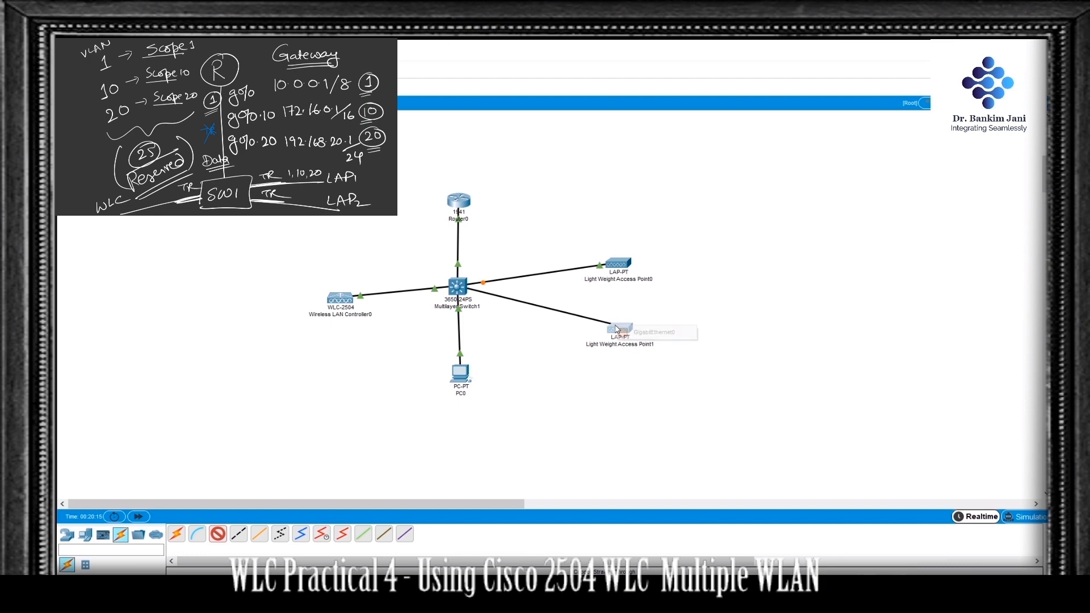
{"action": "left_click", "coordinate": [657, 333]}
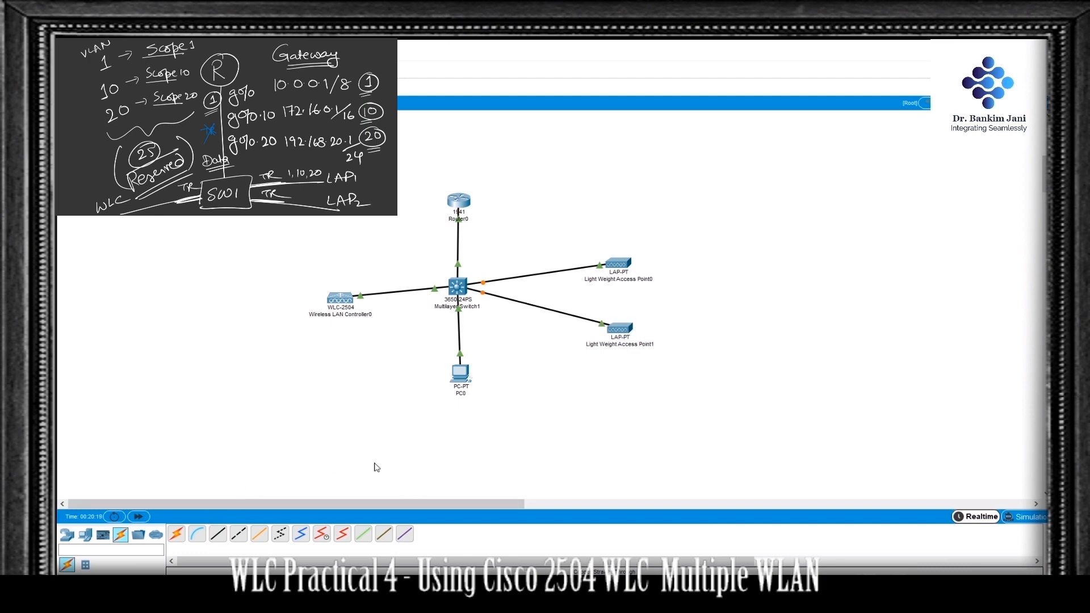
Step: Fast-forward the simulation time and check the details of both lightweight access points
{"action": "left_click", "coordinate": [143, 517]}
{"action": "mouse_move", "coordinate": [627, 267]}
{"action": "mouse_move", "coordinate": [623, 332]}
{"action": "left_click", "coordinate": [139, 517]}
{"action": "mouse_move", "coordinate": [627, 331]}
Step: Reopen PC0's controller web interface, check the joined access points in the wireless section, and return to the topology
{"action": "left_click", "coordinate": [461, 374]}
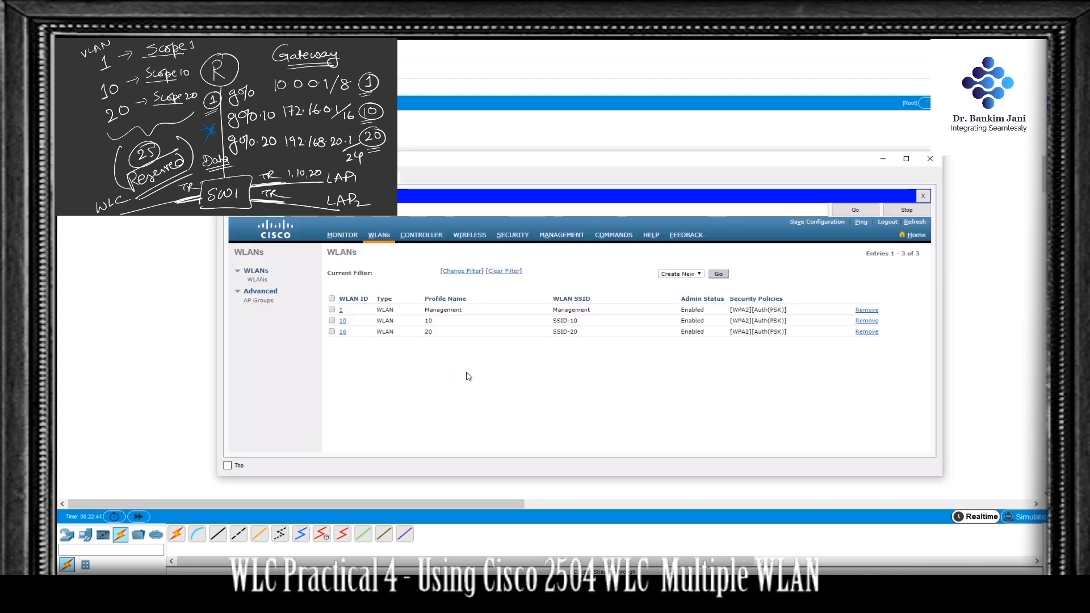
{"action": "left_click", "coordinate": [340, 237]}
{"action": "scroll", "coordinate": [559, 353], "scroll_direction": "down", "scroll_amount": 2}
{"action": "scroll", "coordinate": [558, 352], "scroll_direction": "down", "scroll_amount": 3}
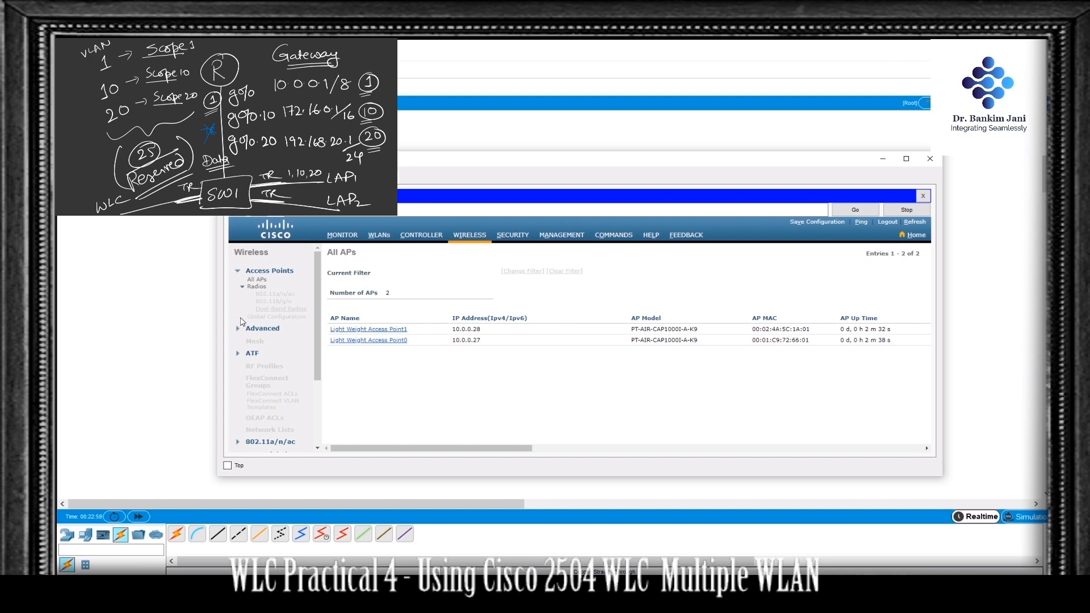
{"action": "left_click", "coordinate": [150, 324]}
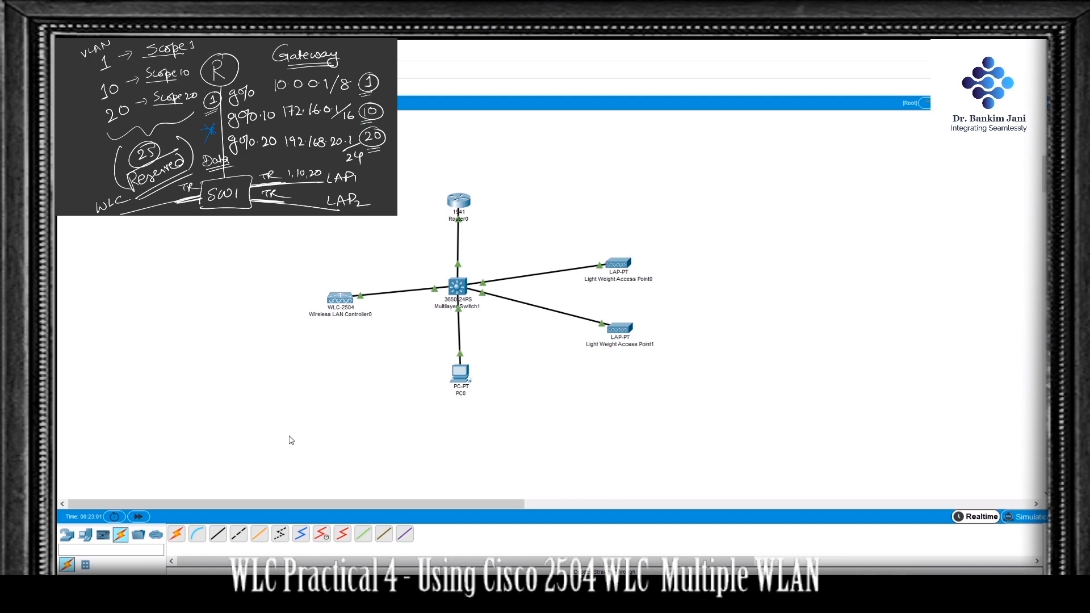
Step: Add a laptop near Light Weight Access Point0 and replace its Ethernet module with the WPC300N wireless module
{"action": "left_click", "coordinate": [86, 536]}
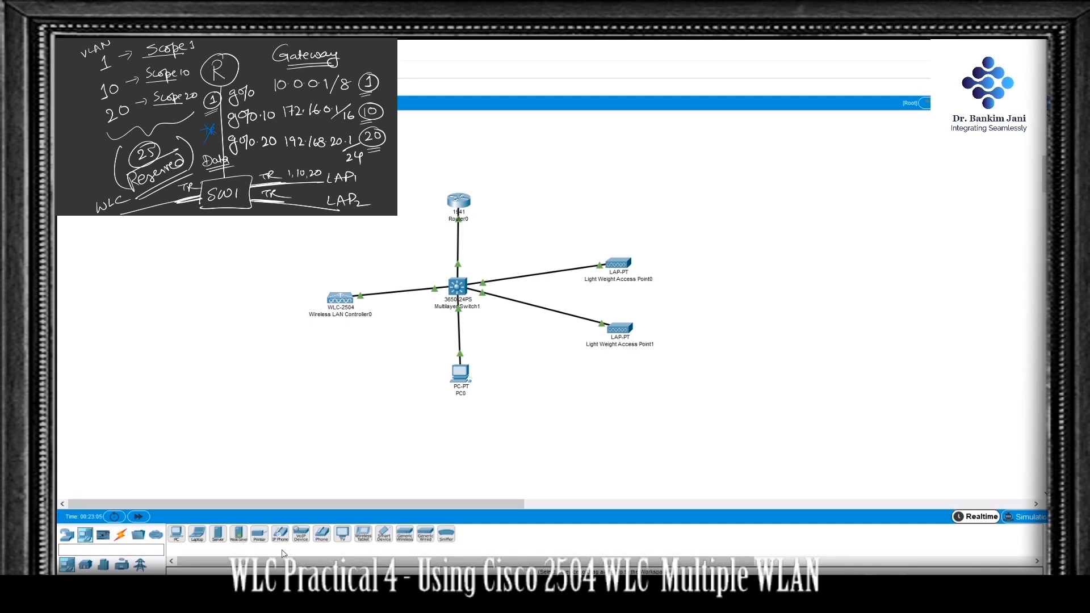
{"action": "left_click_drag", "start_coordinate": [198, 536], "coordinate": [818, 230]}
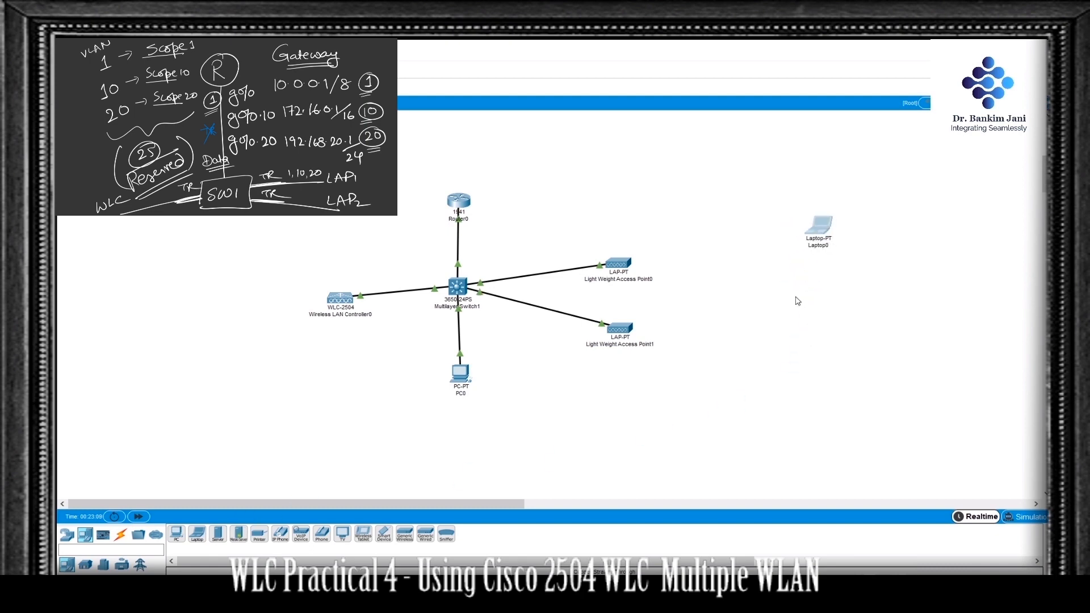
{"action": "left_click", "coordinate": [819, 233]}
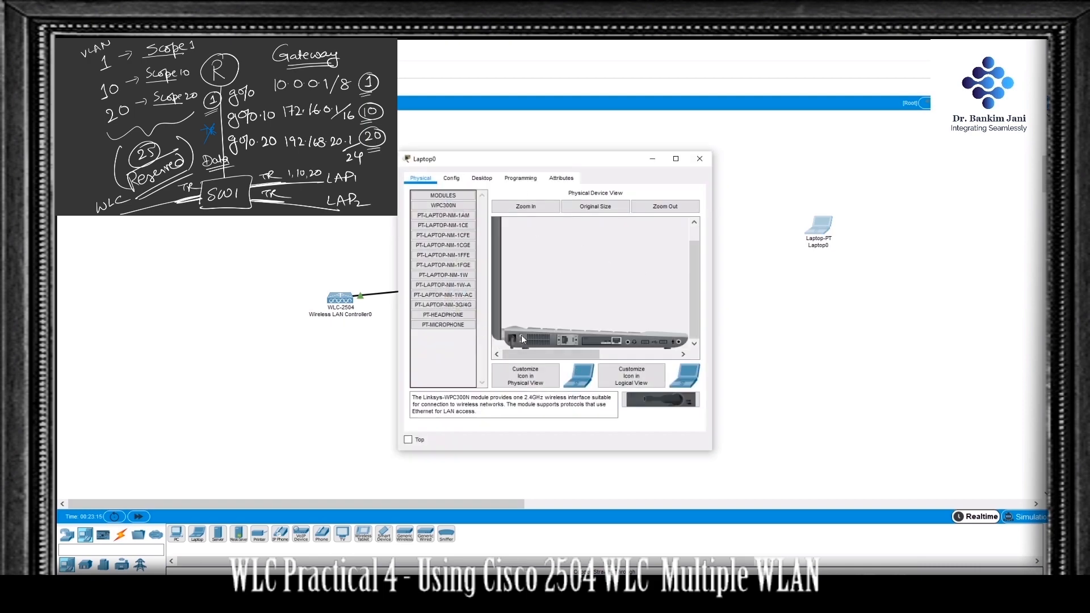
{"action": "left_click_drag", "start_coordinate": [521, 335], "coordinate": [438, 356]}
{"action": "left_click_drag", "start_coordinate": [446, 210], "coordinate": [601, 342]}
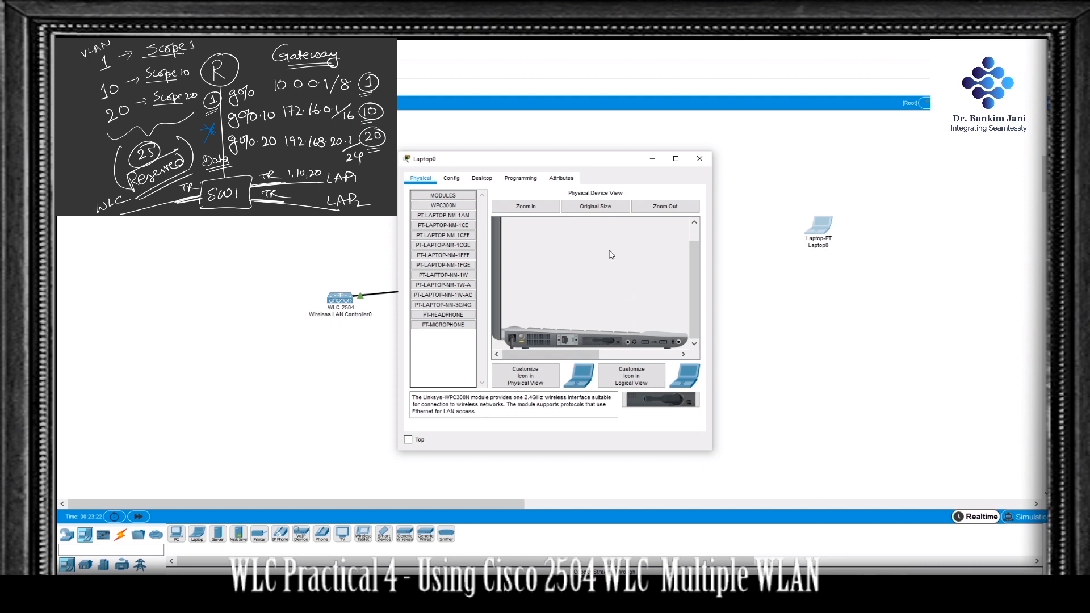
Step: Open the laptop's PC Wireless utility and refresh the list of available wireless networks
{"action": "left_click", "coordinate": [484, 179]}
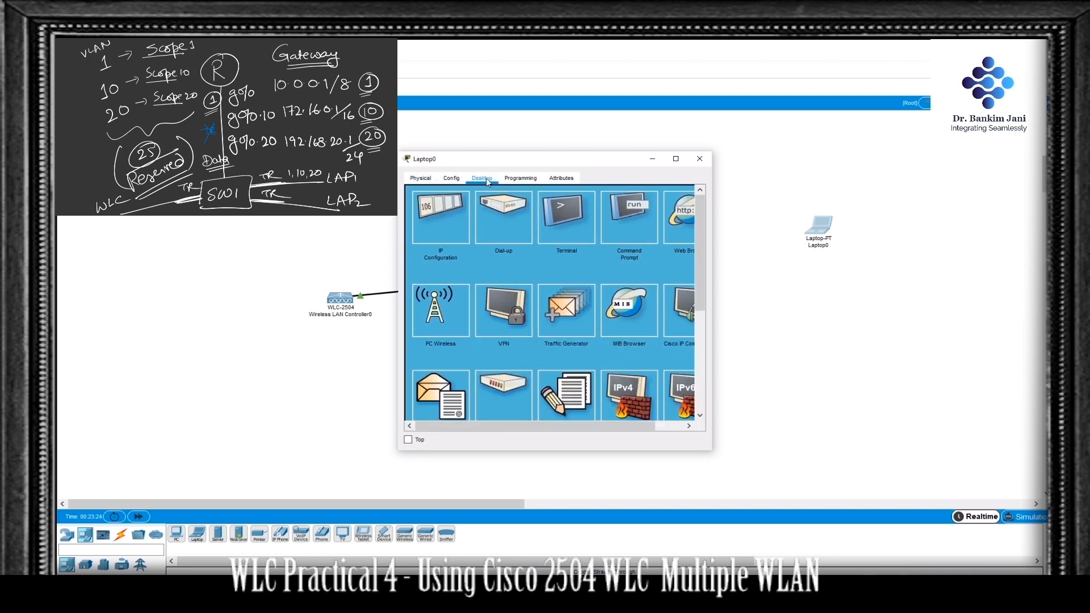
{"action": "left_click", "coordinate": [434, 311]}
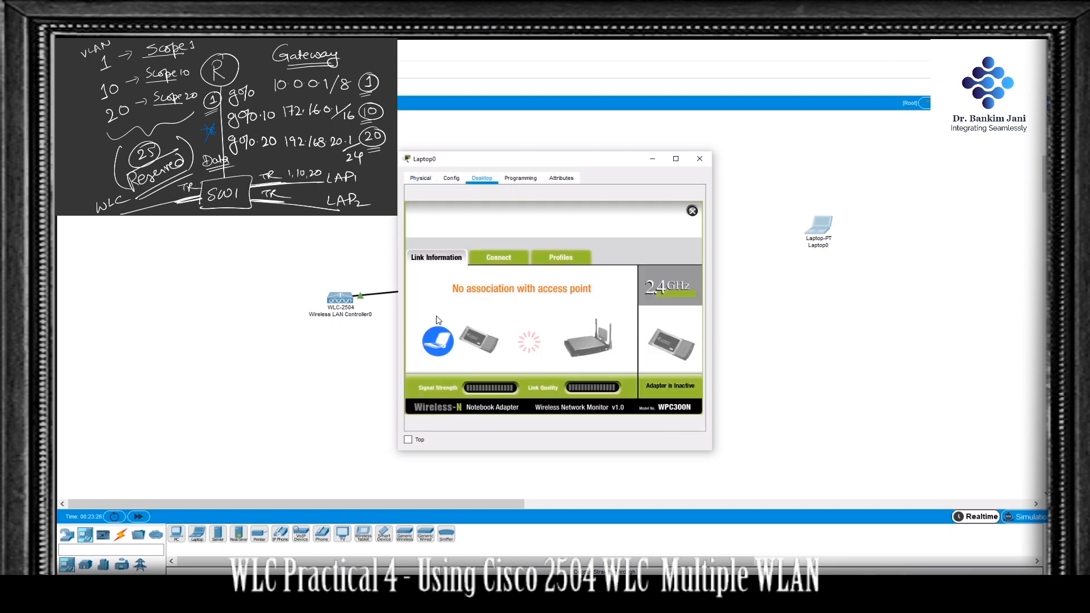
{"action": "left_click", "coordinate": [507, 259]}
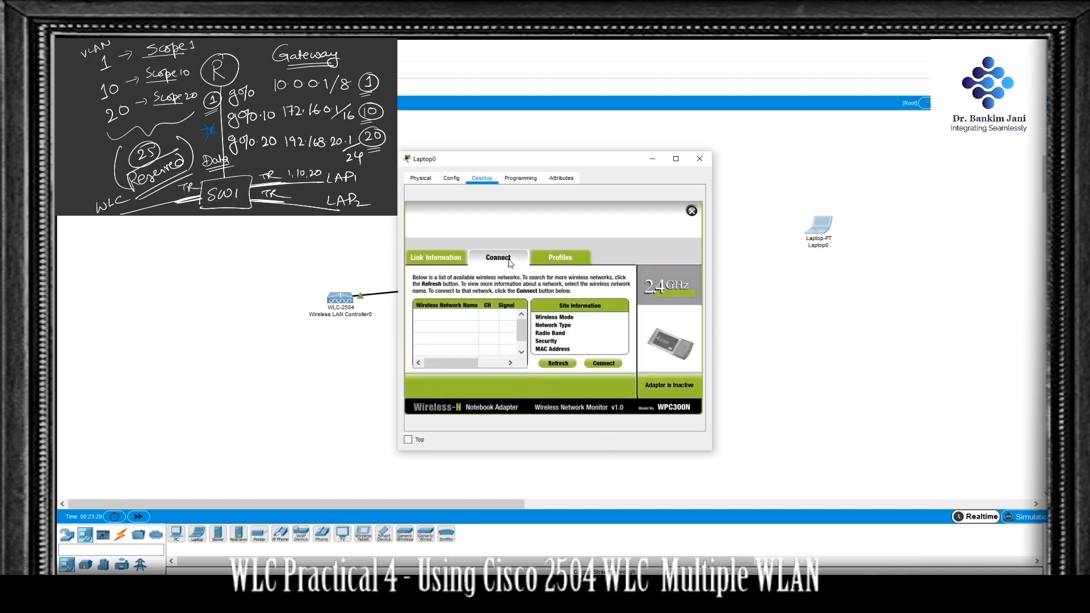
{"action": "left_click", "coordinate": [566, 368]}
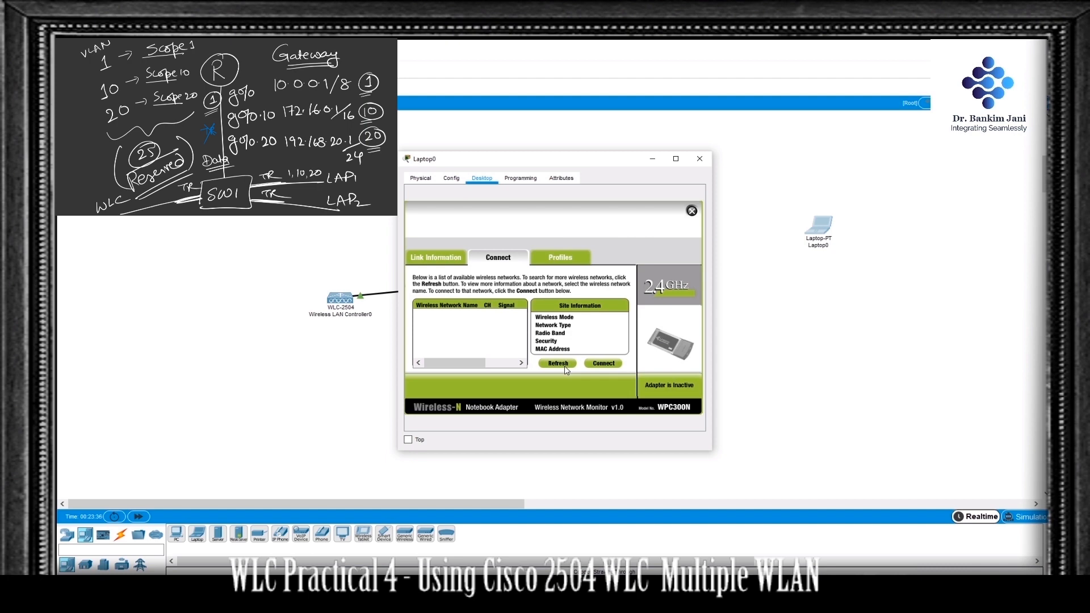
{"action": "left_click", "coordinate": [560, 365]}
{"action": "left_click_drag", "start_coordinate": [606, 160], "coordinate": [440, 162]}
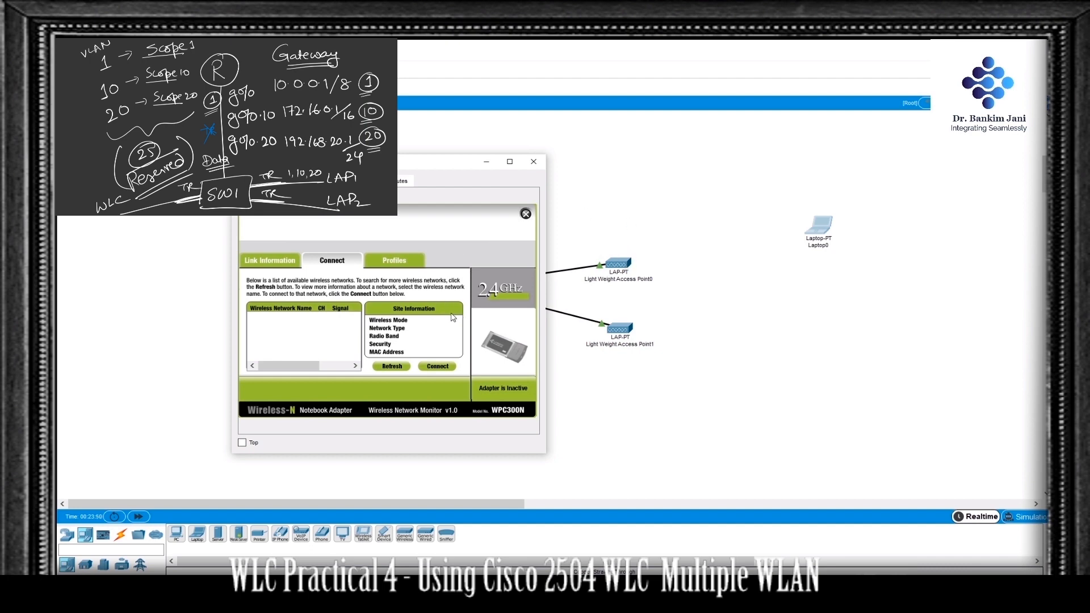
Step: Create a wireless profile named 10 on the laptop for network SSID-10 in Infrastructure Mode with automatic DHCP settings
{"action": "left_click", "coordinate": [413, 261]}
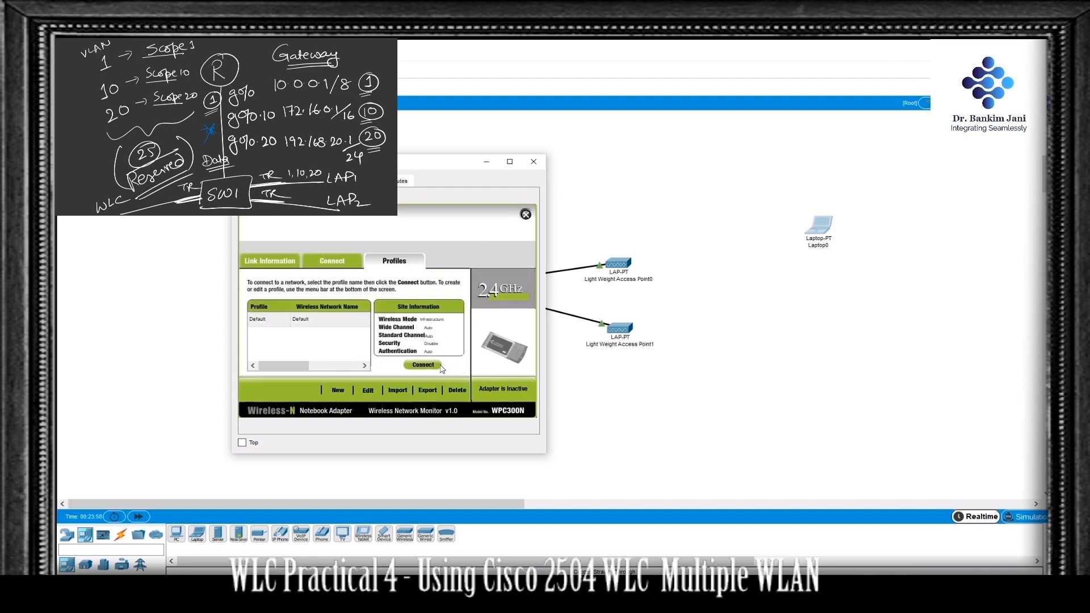
{"action": "left_click", "coordinate": [337, 392]}
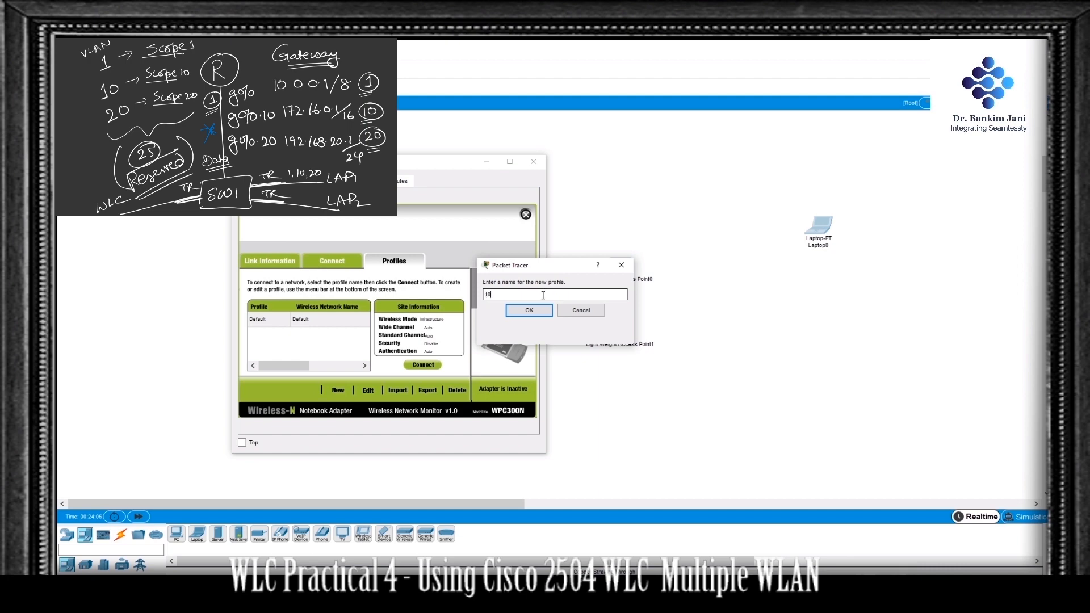
{"action": "left_click", "coordinate": [536, 312]}
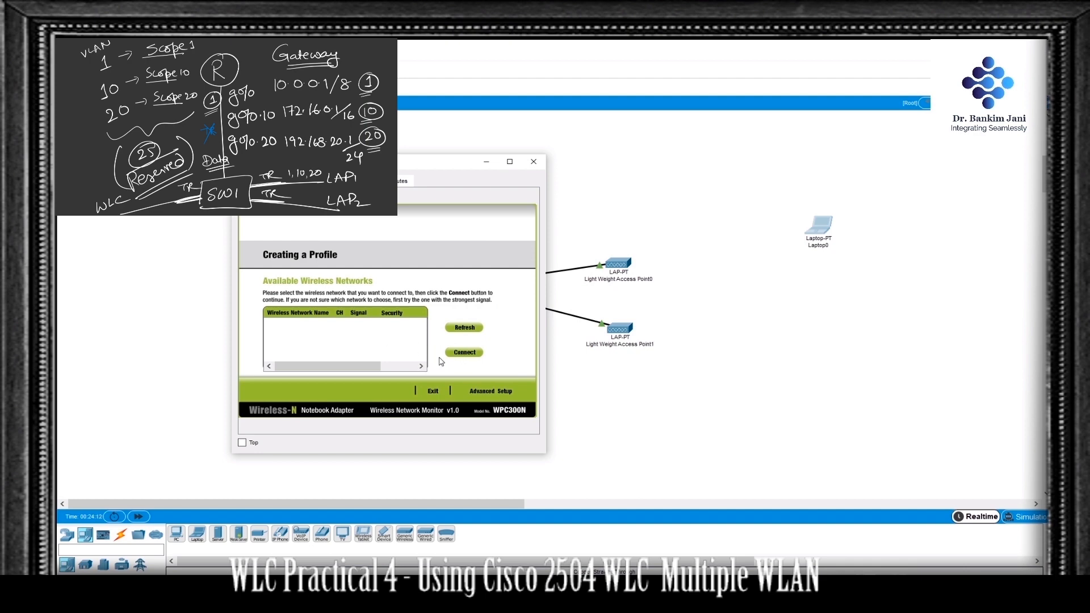
{"action": "left_click", "coordinate": [491, 392]}
{"action": "left_click", "coordinate": [347, 361]}
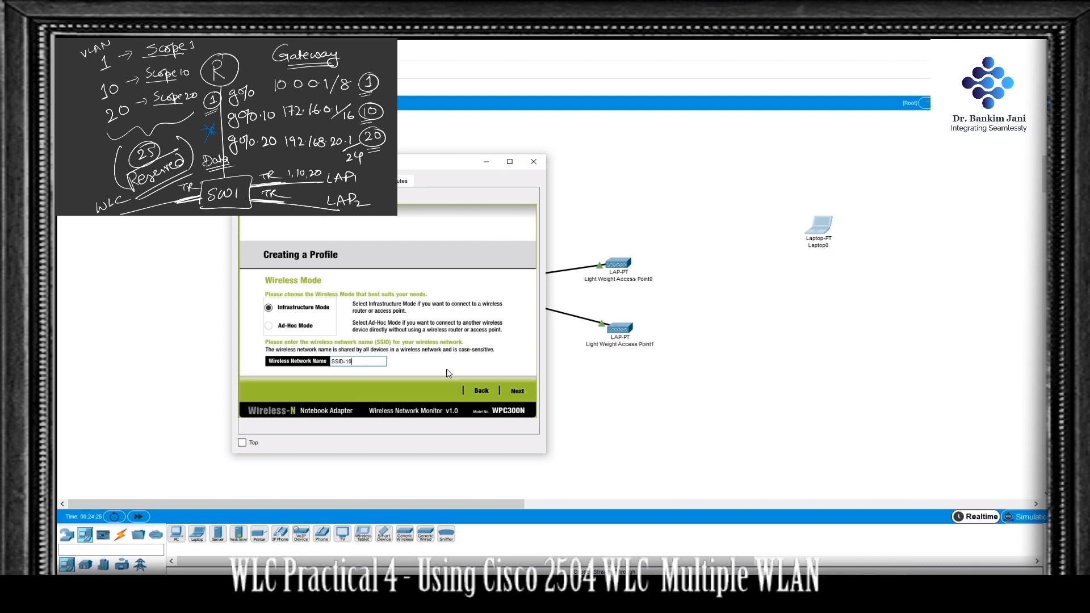
{"action": "left_click", "coordinate": [518, 391]}
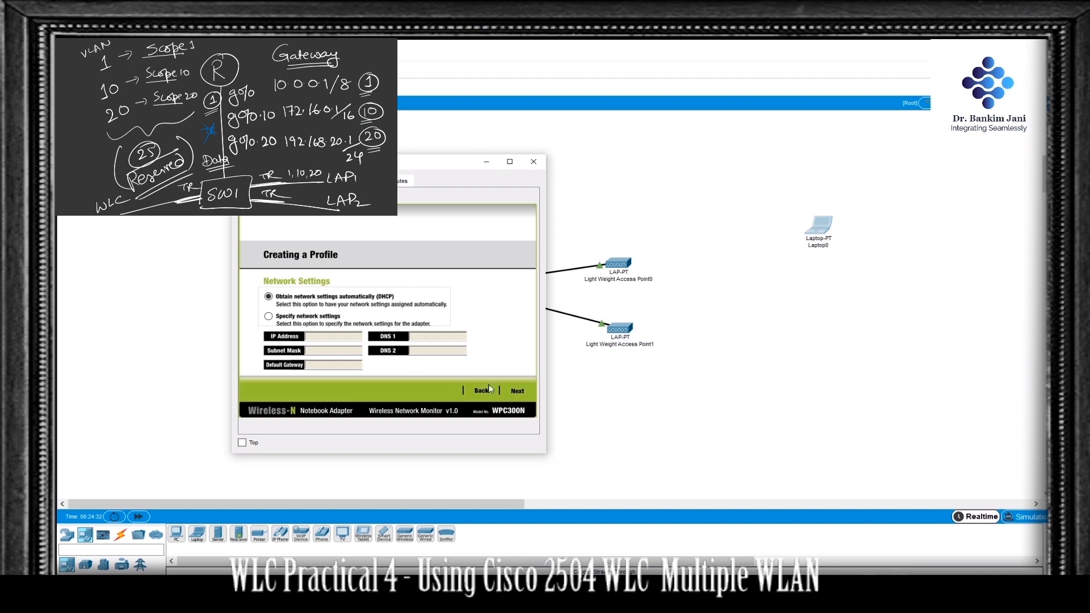
{"action": "left_click", "coordinate": [517, 392]}
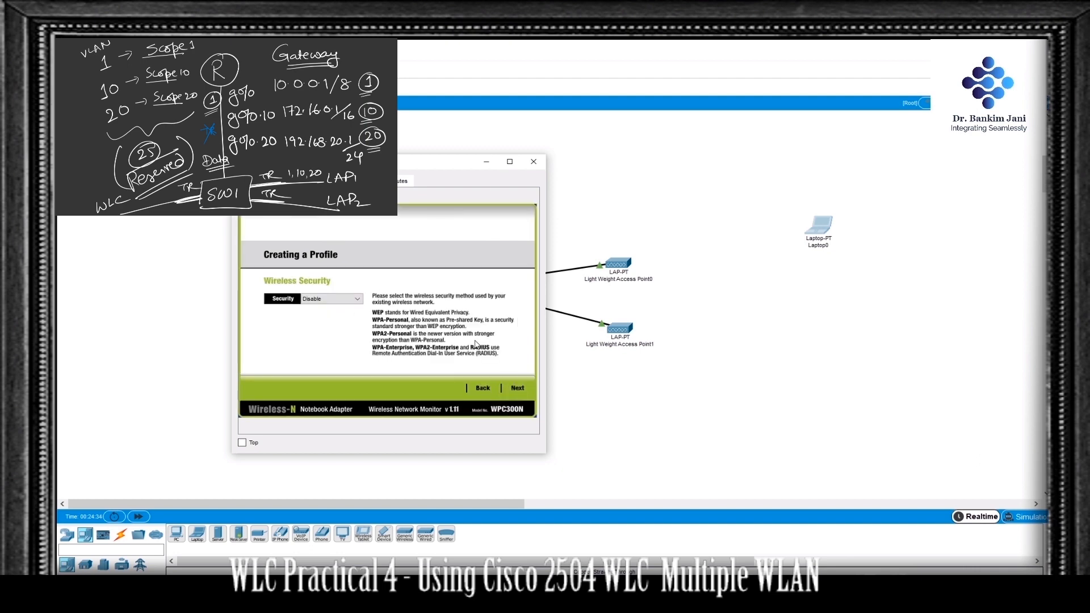
Step: Set the profile's wireless security to WPA2-Personal and enter the pre-shared key
{"action": "left_click", "coordinate": [336, 299]}
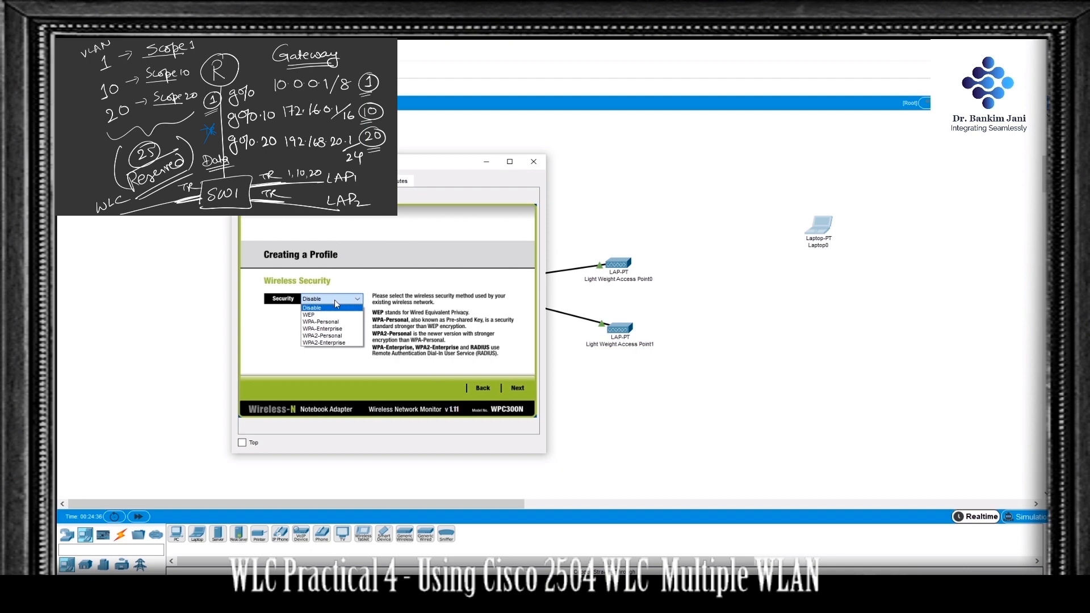
{"action": "left_click", "coordinate": [346, 336]}
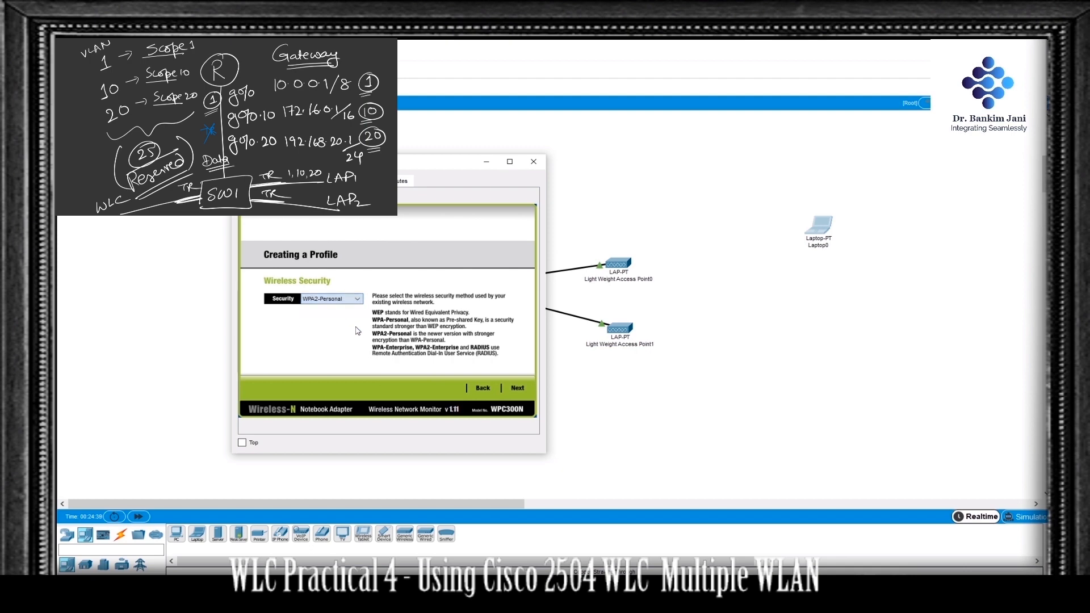
{"action": "left_click", "coordinate": [518, 387]}
{"action": "left_click", "coordinate": [333, 302]}
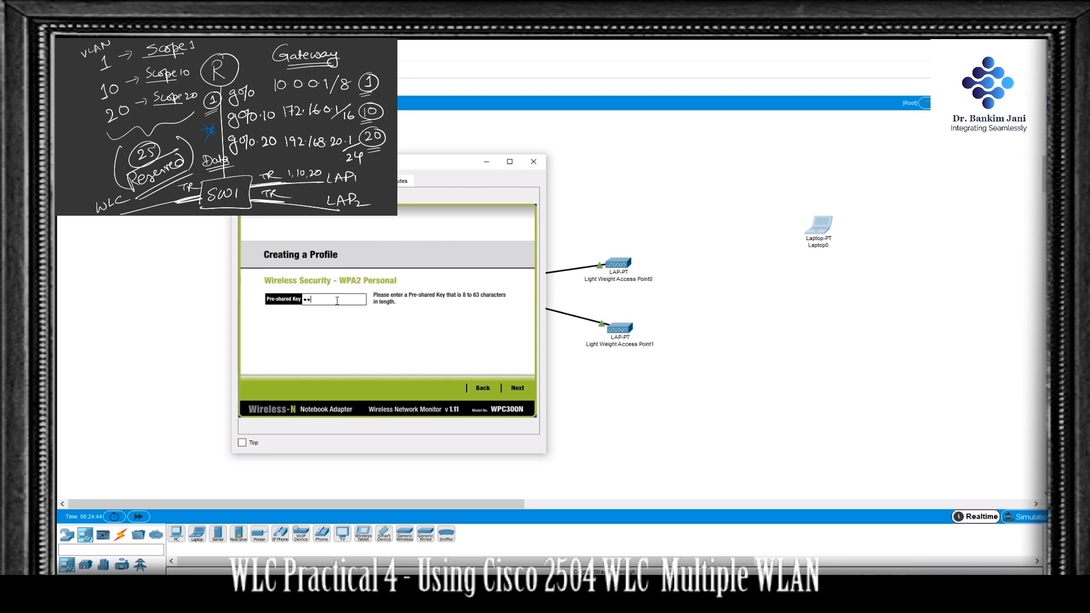
{"action": "type", "text": "•••••••••"}
{"action": "left_click", "coordinate": [518, 387]}
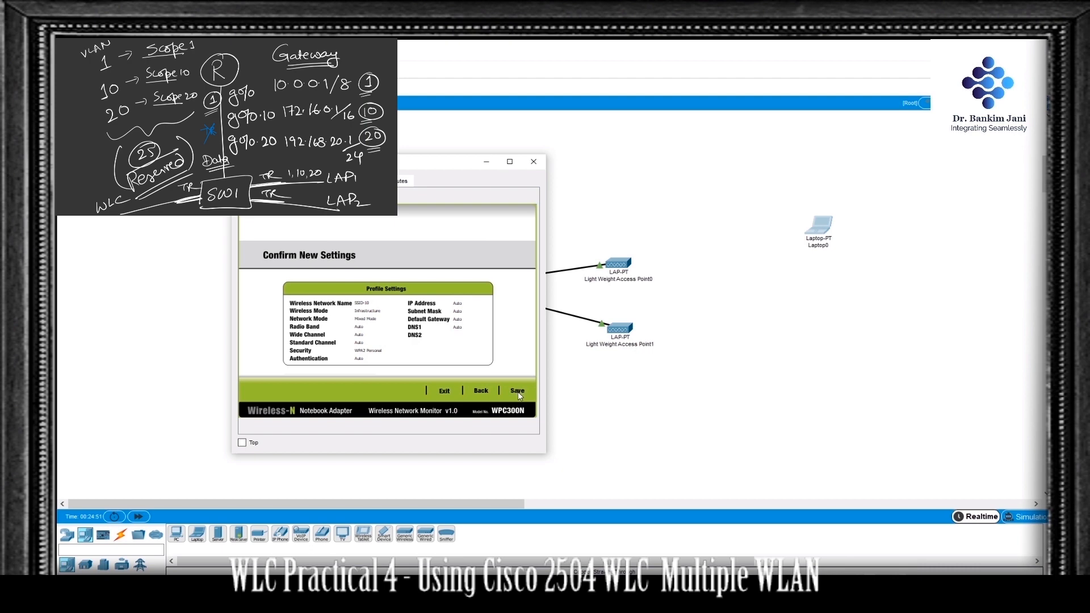
Step: Save the profile and connect the laptop to the network, checking its detailed wireless network status
{"action": "left_click", "coordinate": [518, 392]}
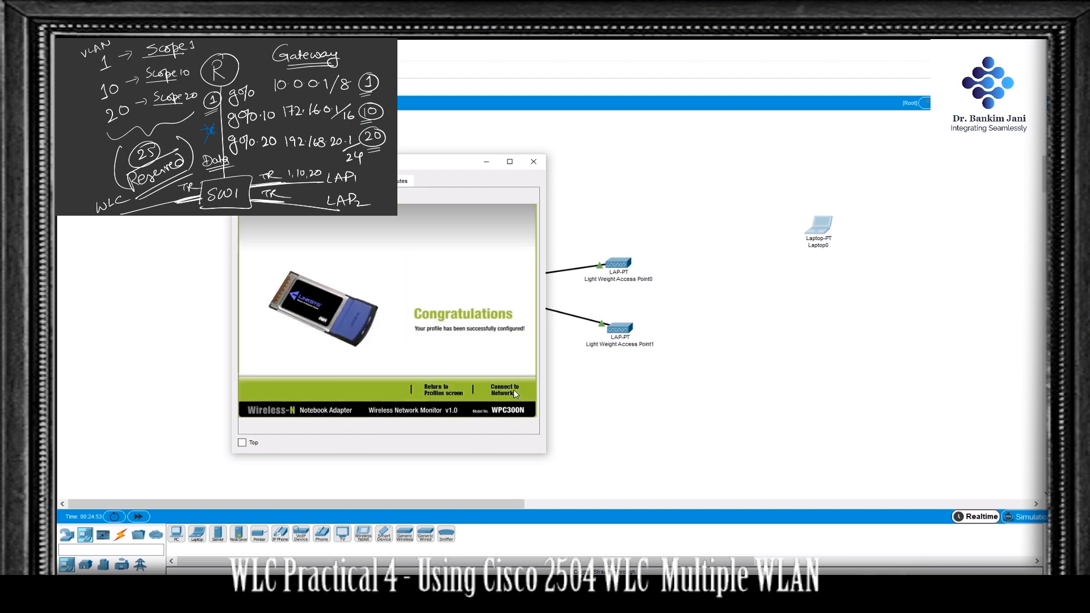
{"action": "left_click", "coordinate": [514, 390]}
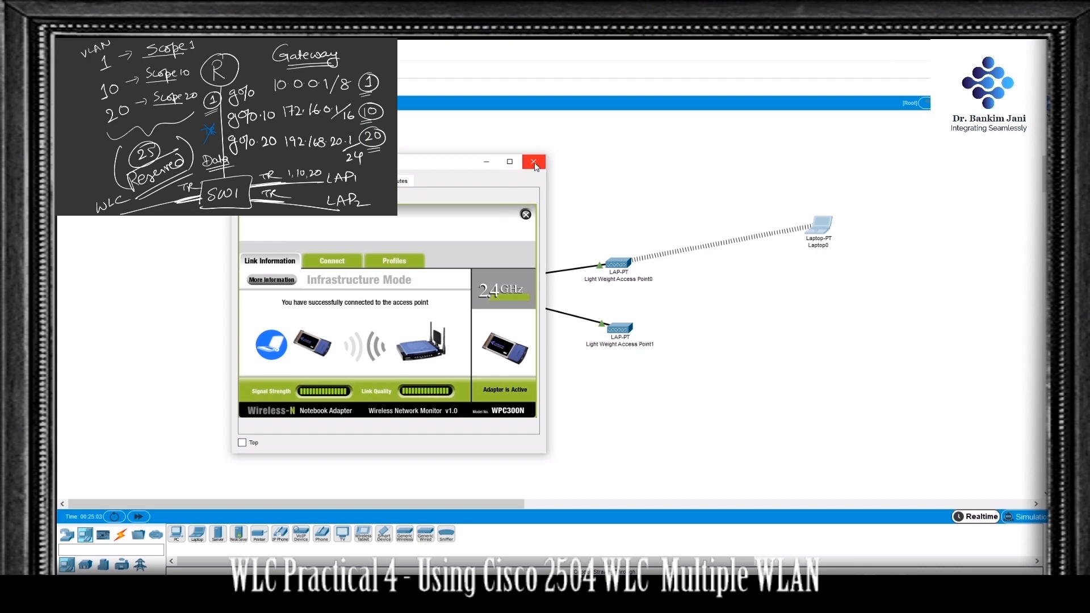
{"action": "left_click", "coordinate": [288, 281]}
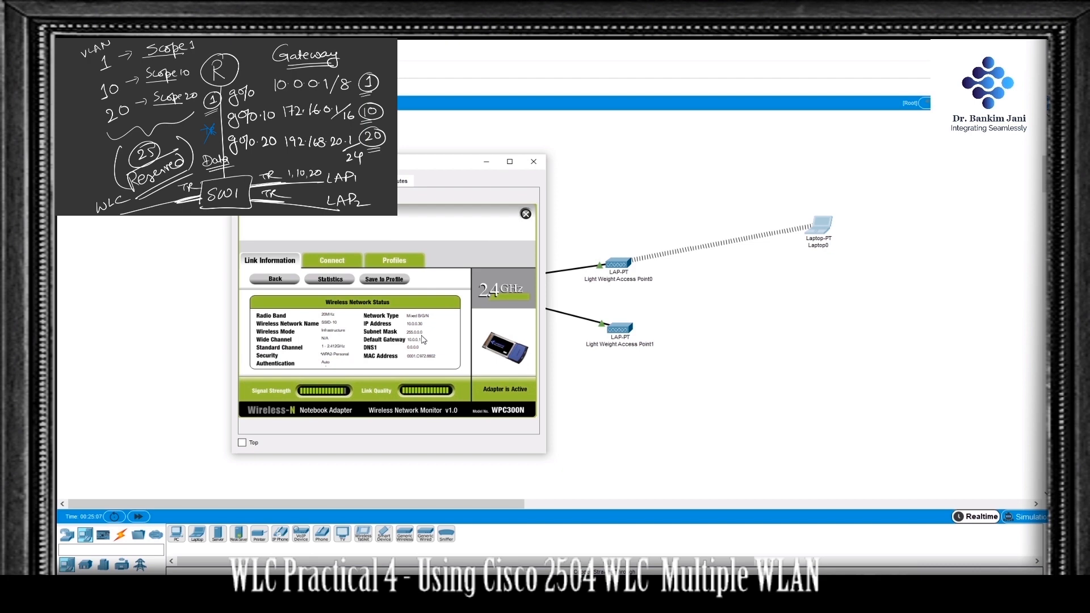
{"action": "left_click", "coordinate": [540, 166]}
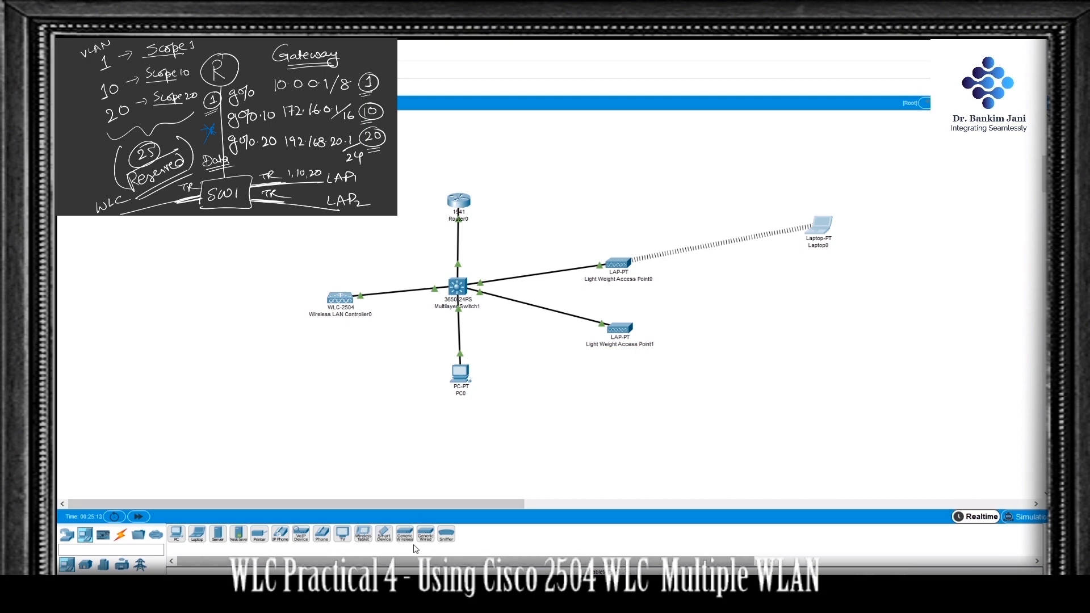
Step: Add a smartphone below the laptop and set its Wireless0 SSID to ssid-20
{"action": "left_click_drag", "start_coordinate": [395, 536], "coordinate": [809, 317]}
{"action": "left_click", "coordinate": [809, 316]}
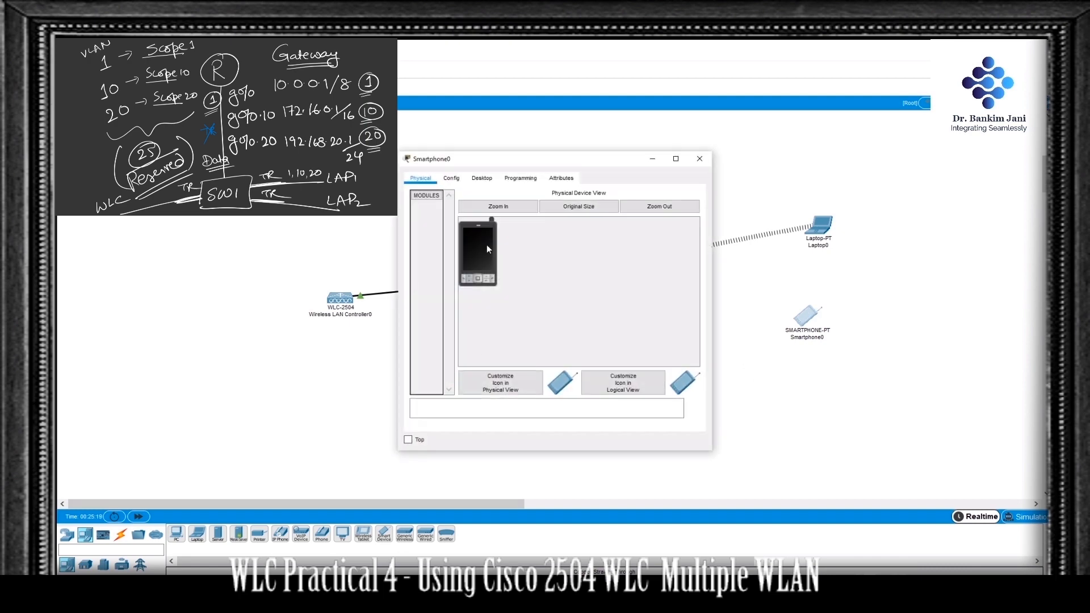
{"action": "left_click", "coordinate": [451, 178]}
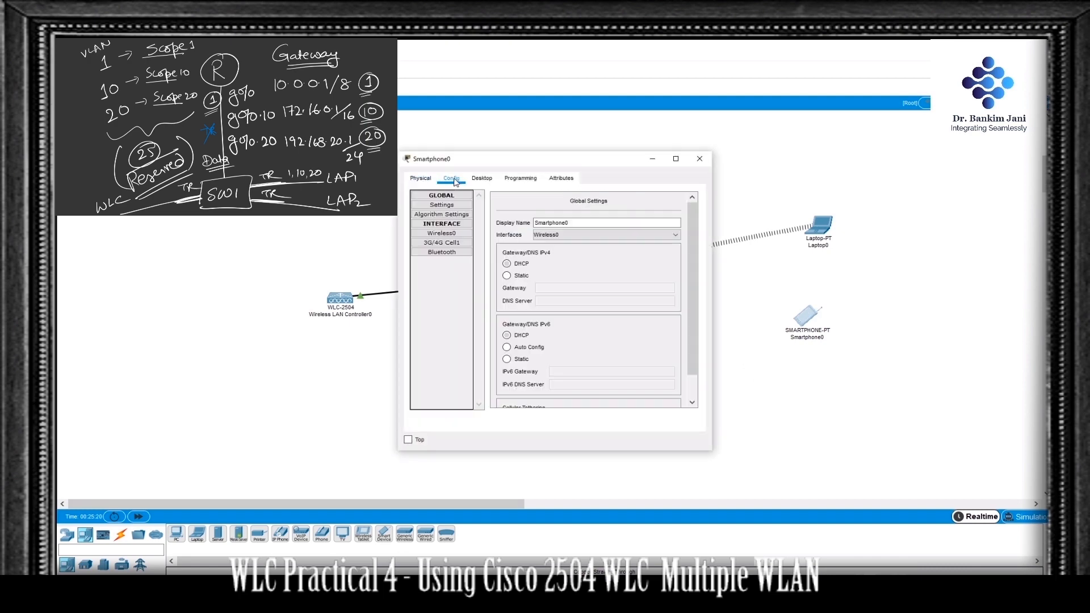
{"action": "left_click", "coordinate": [454, 234]}
{"action": "left_click", "coordinate": [643, 237]}
{"action": "left_click_drag", "start_coordinate": [643, 237], "coordinate": [593, 238]}
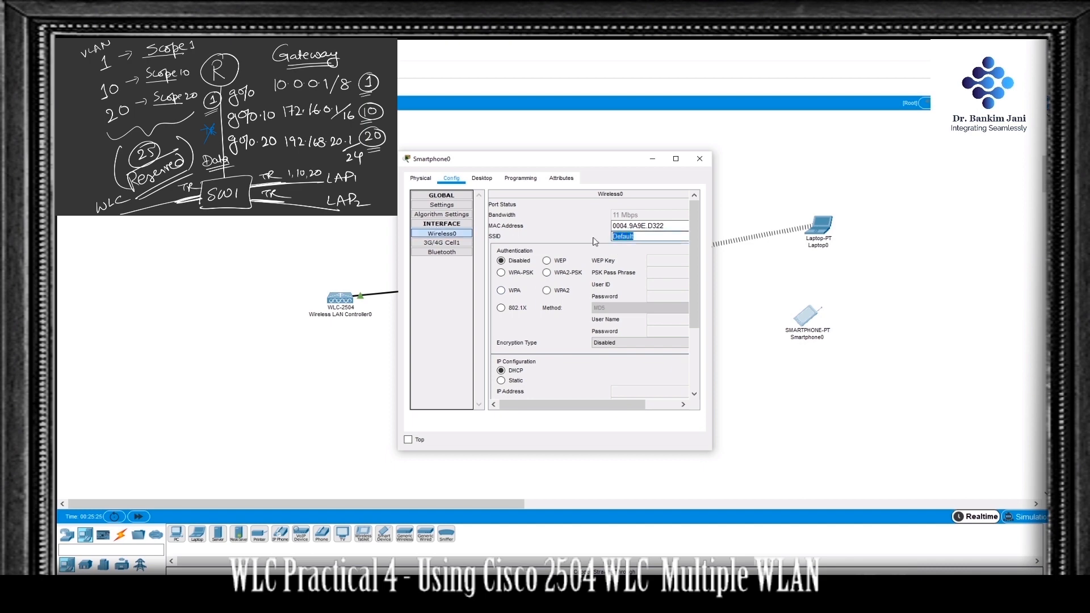
{"action": "type", "text": "ssid-20"}
Step: Set the smartphone's authentication to WPA2-PSK with its PSK pass phrase, and correct the SSID to uppercase SSID-20
{"action": "left_click", "coordinate": [549, 273]}
{"action": "left_click", "coordinate": [670, 278]}
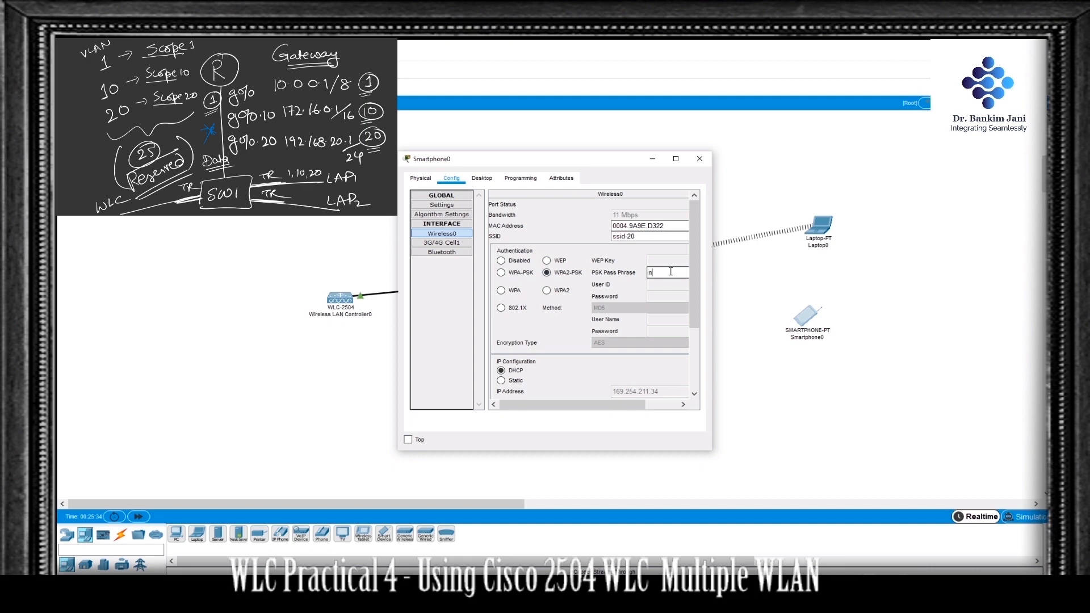
{"action": "type", "text": "network20"}
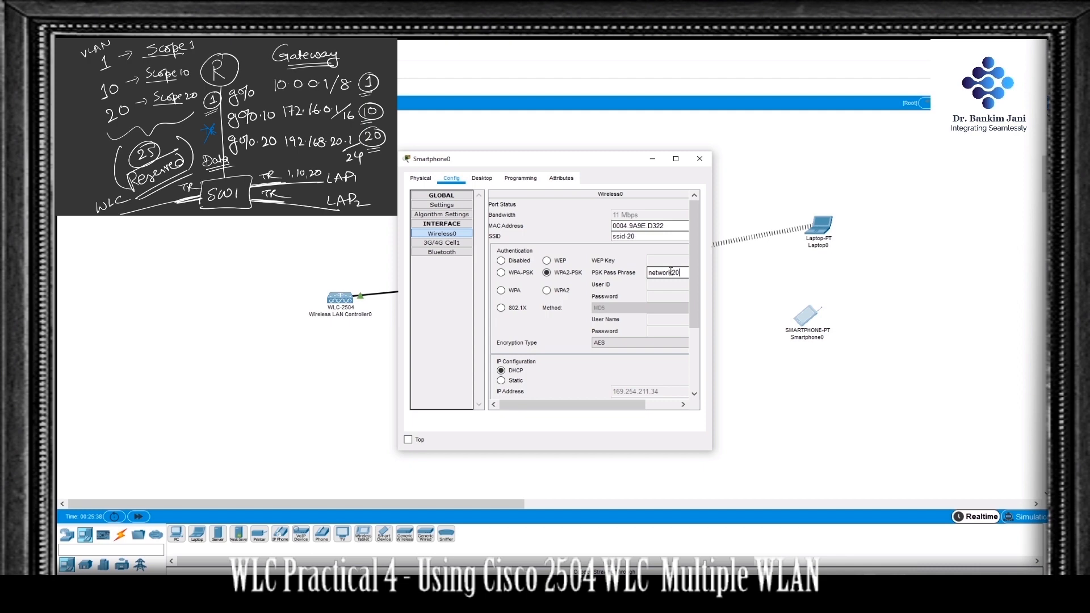
{"action": "left_click_drag", "start_coordinate": [635, 236], "coordinate": [593, 234]}
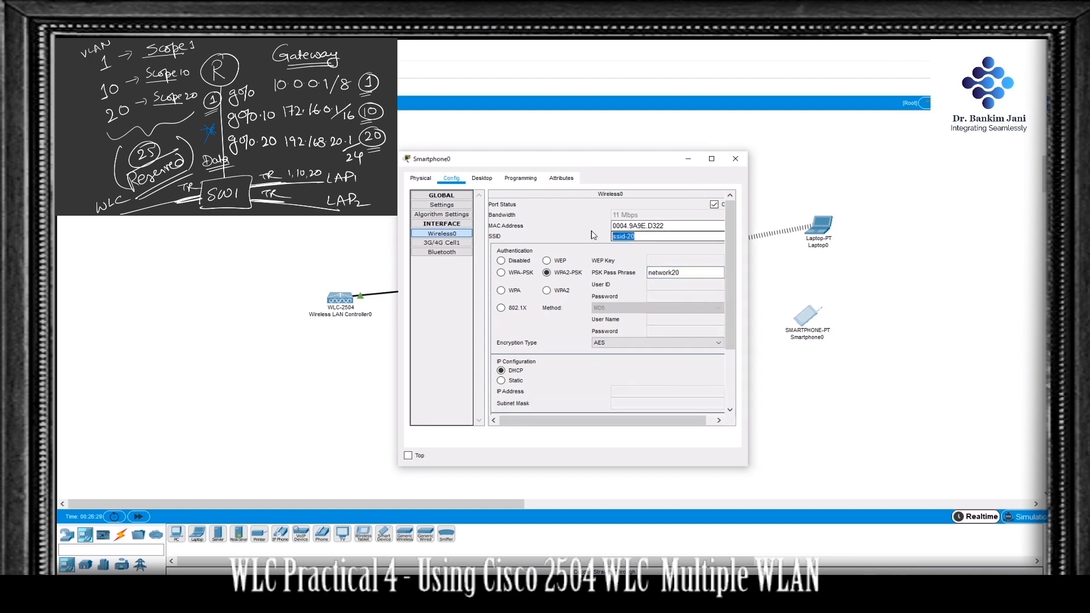
{"action": "type", "text": "SSID"}
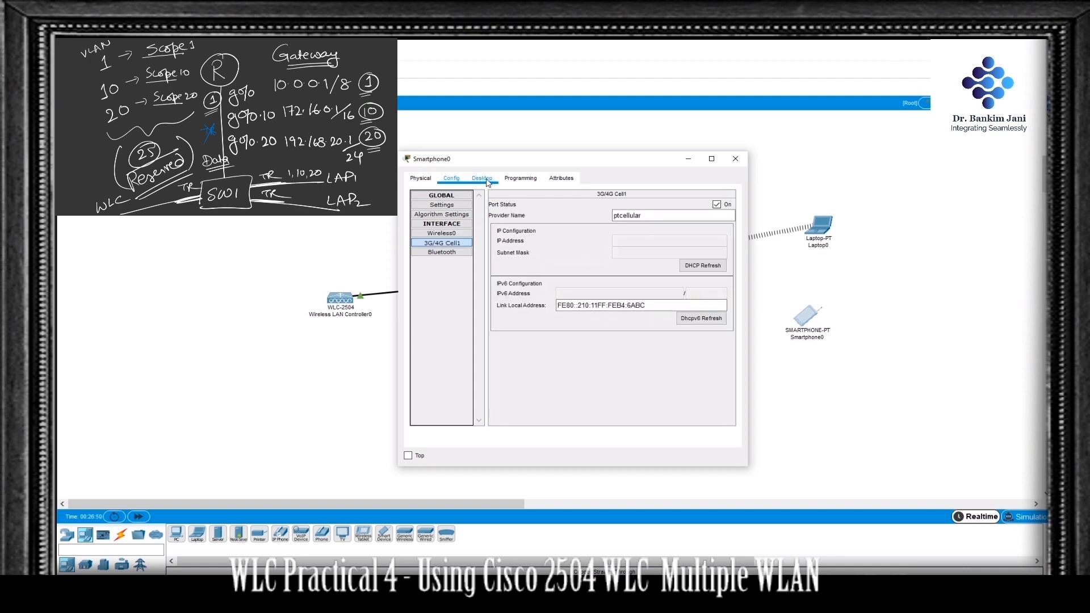
Step: Renew the smartphone's IPv4 configuration by switching it to Static and back to DHCP, and return to the topology
{"action": "left_click", "coordinate": [483, 179]}
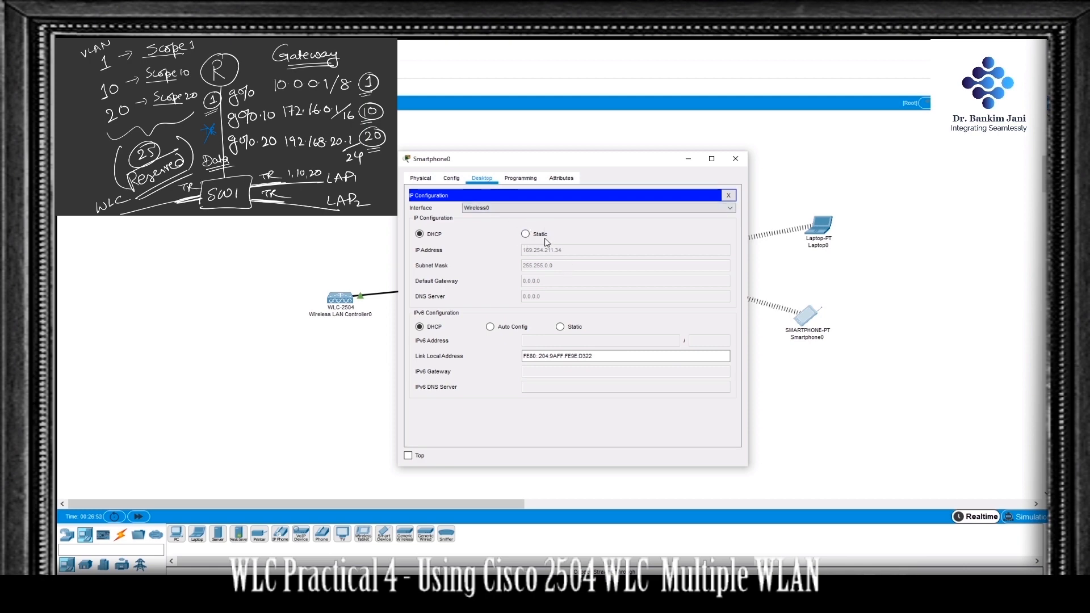
{"action": "left_click", "coordinate": [526, 234]}
{"action": "left_click", "coordinate": [421, 234]}
{"action": "left_click", "coordinate": [735, 159]}
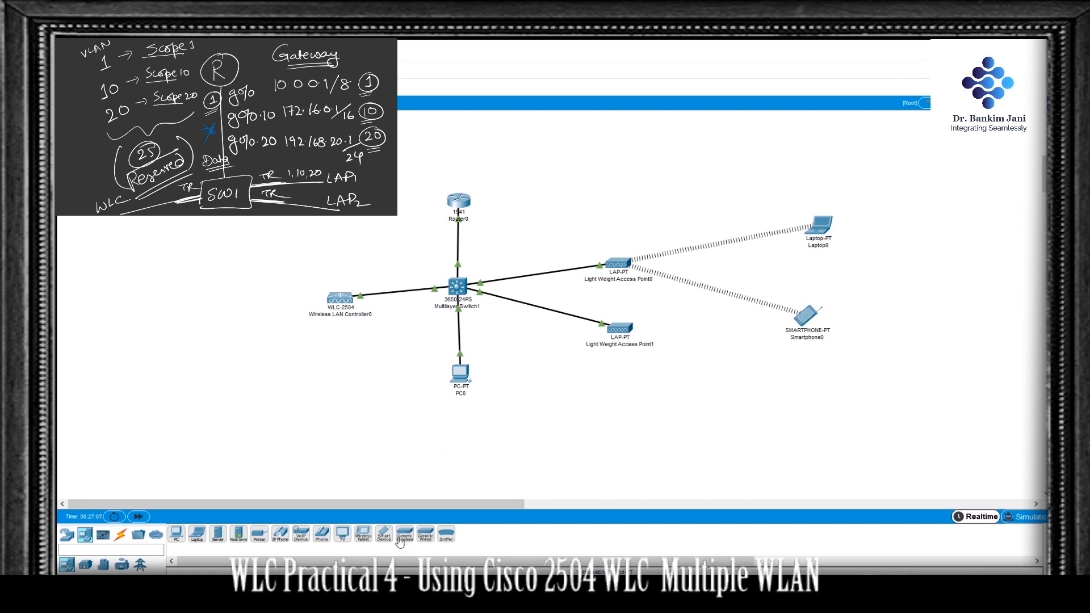
Step: Add a wireless tablet below the smartphone and set its Wireless0 SSID to SSID-10
{"action": "left_click_drag", "start_coordinate": [364, 538], "coordinate": [744, 412]}
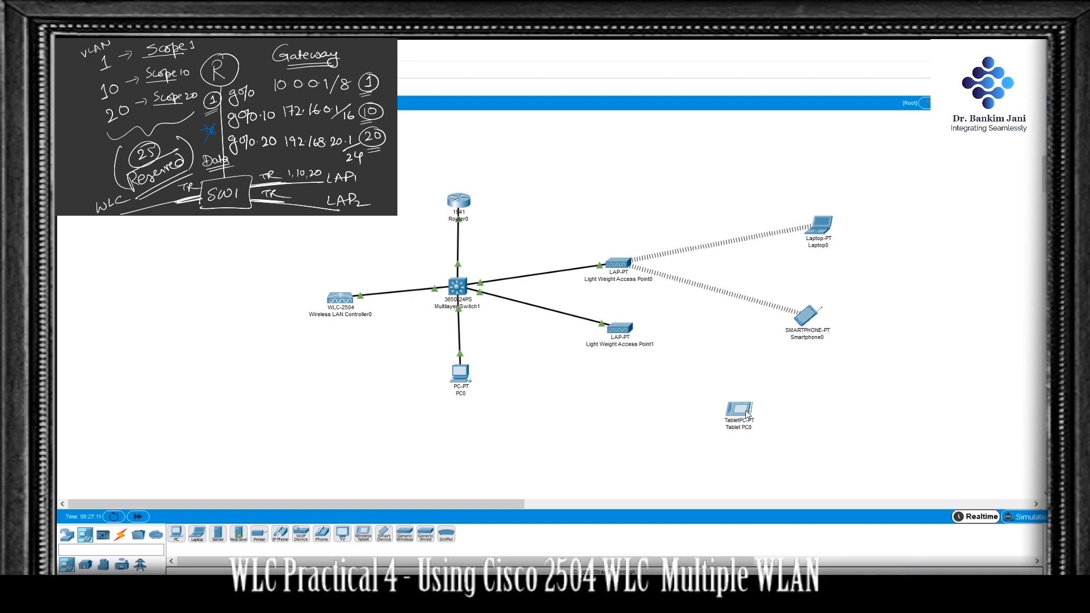
{"action": "left_click", "coordinate": [743, 411]}
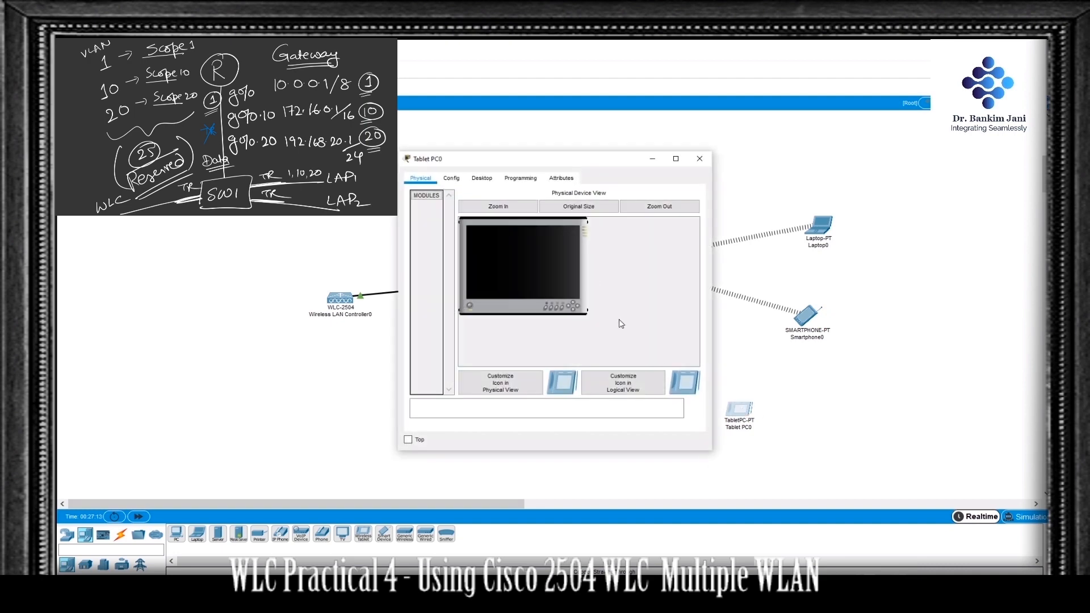
{"action": "left_click", "coordinate": [450, 179]}
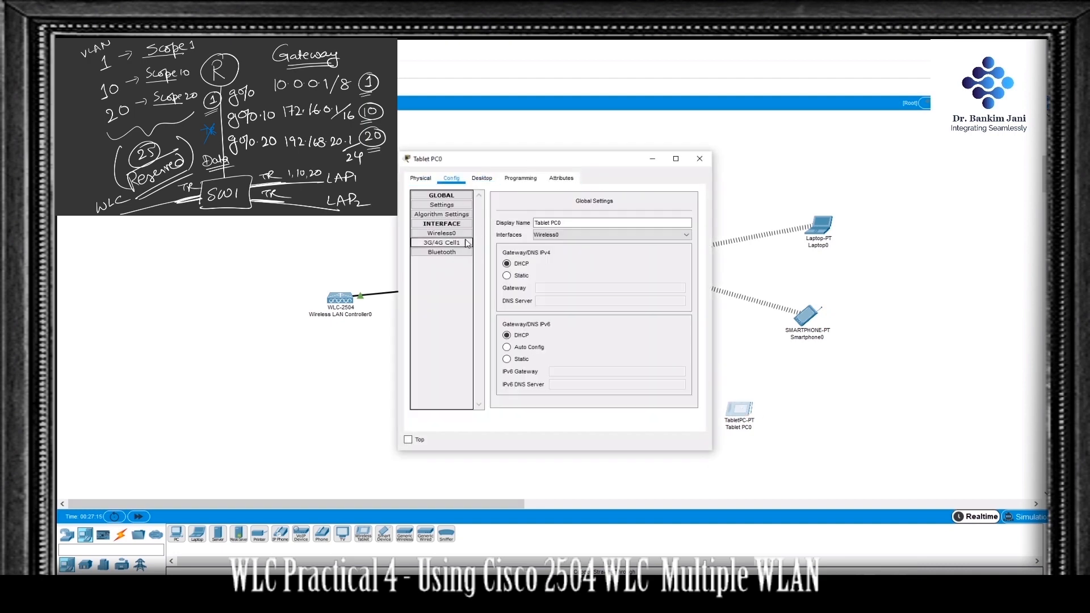
{"action": "left_click", "coordinate": [449, 233]}
{"action": "left_click_drag", "start_coordinate": [632, 238], "coordinate": [586, 239]}
{"action": "type", "text": "SSID-10"}
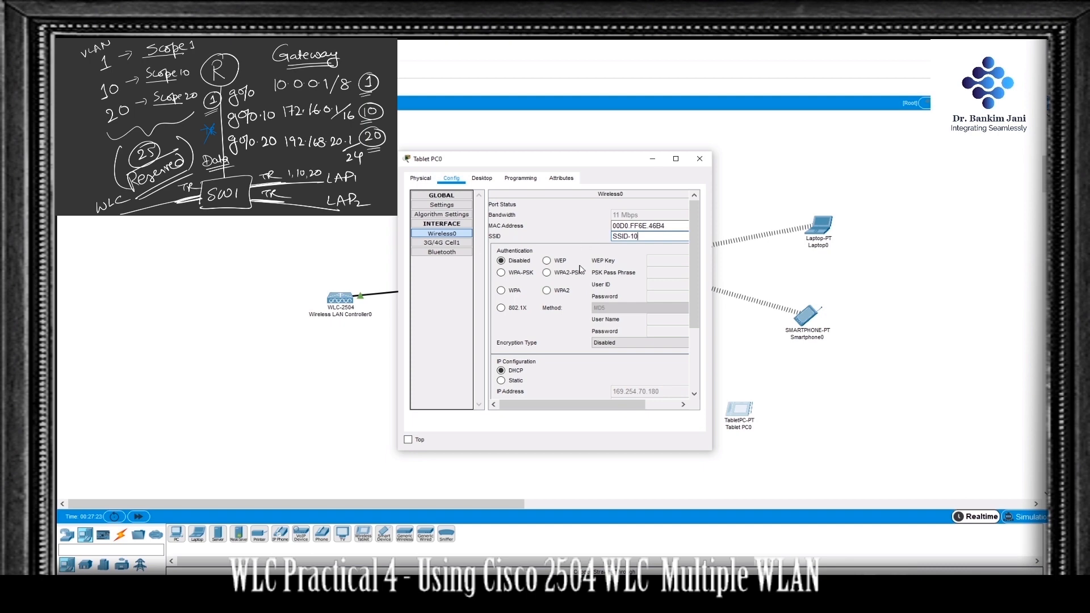
Step: Set the tablet's Wireless0 authentication to WPA2-PSK and enter its PSK pass phrase
{"action": "left_click", "coordinate": [566, 273]}
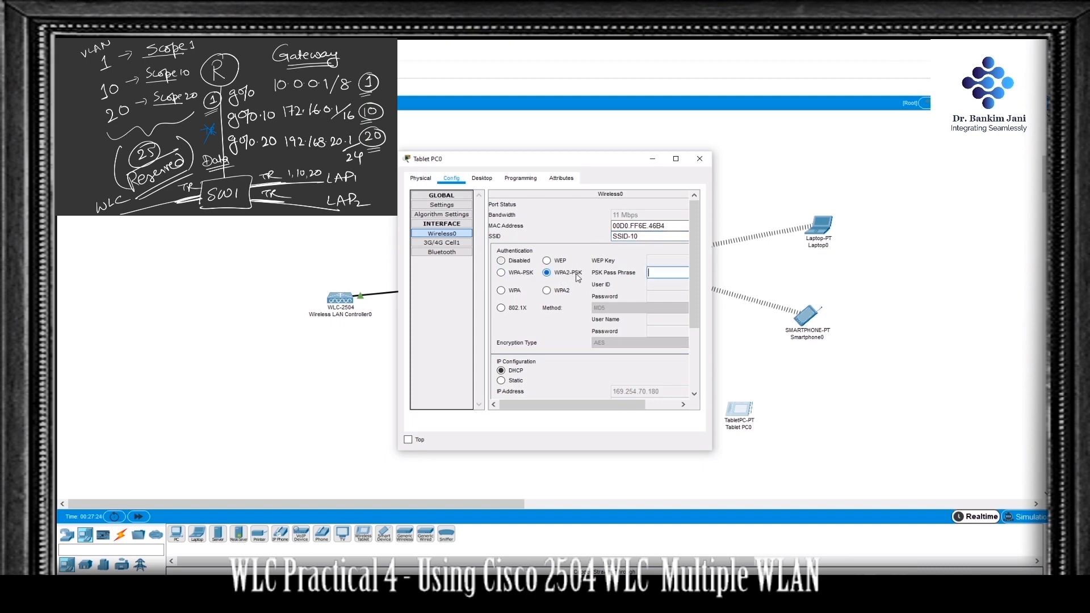
{"action": "left_click", "coordinate": [665, 271]}
{"action": "type", "text": "network10"}
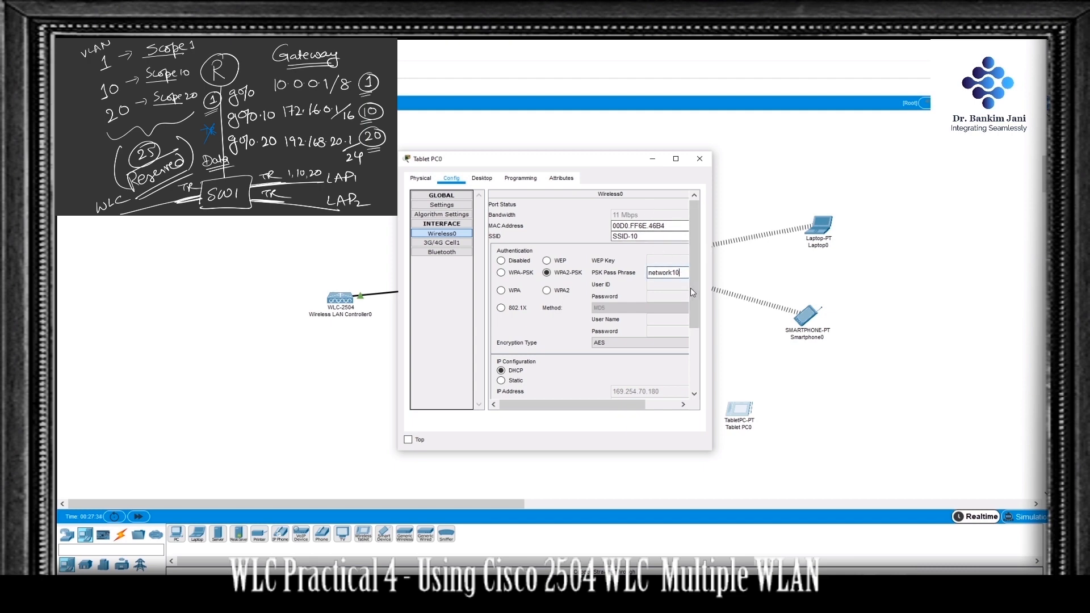
{"action": "scroll", "coordinate": [693, 301], "scroll_direction": "down", "scroll_amount": 3}
{"action": "scroll", "coordinate": [698, 307], "scroll_direction": "up", "scroll_amount": 2}
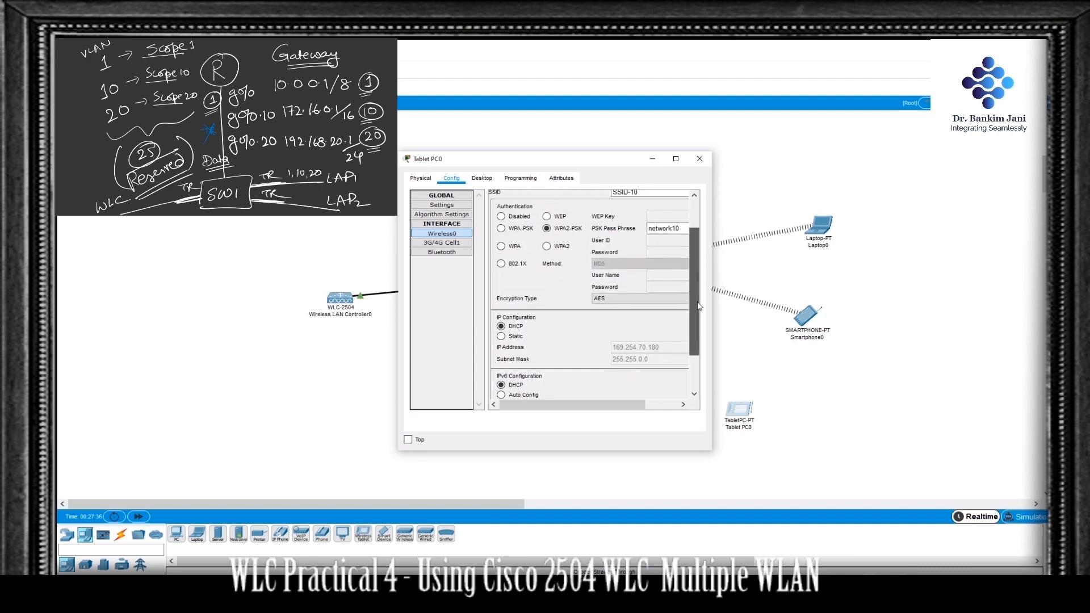
{"action": "scroll", "coordinate": [698, 307], "scroll_direction": "up", "scroll_amount": 2}
Step: Check the tablet's DHCP-assigned IP configuration and return to the topology
{"action": "left_click", "coordinate": [482, 178]}
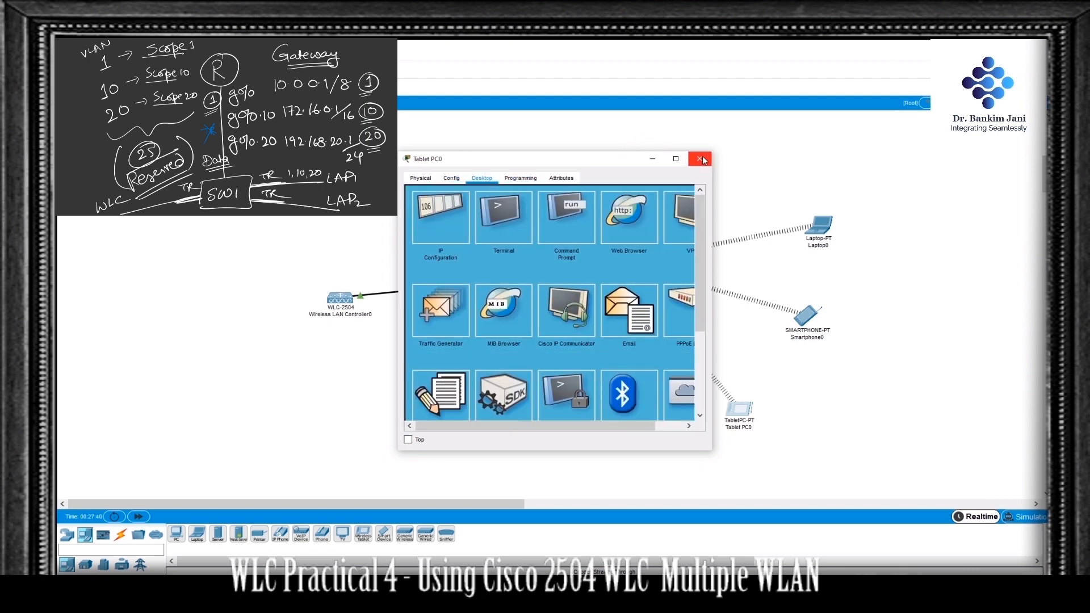
{"action": "left_click", "coordinate": [449, 209]}
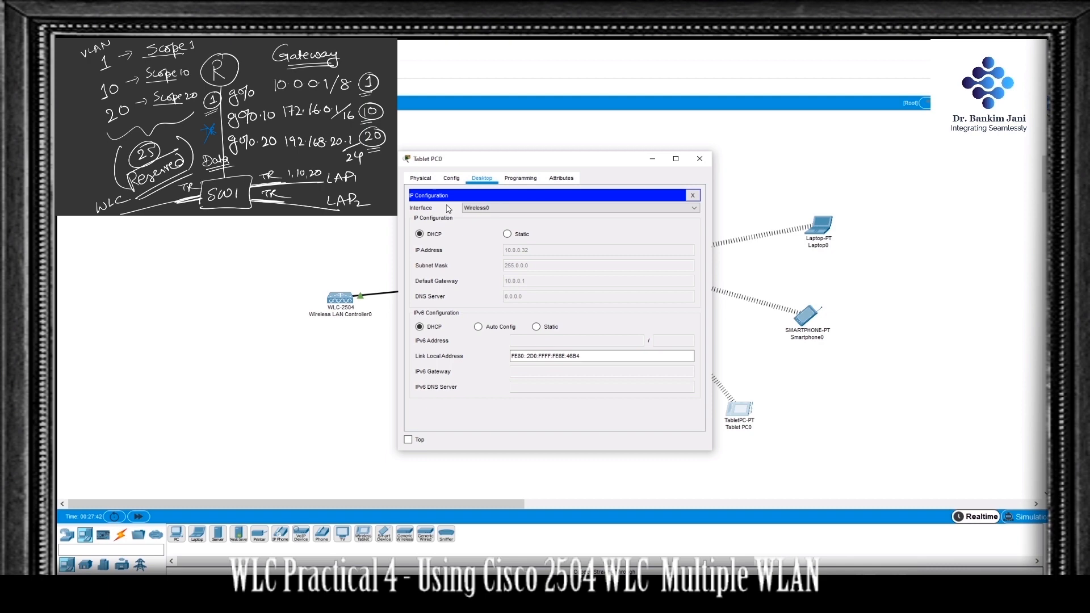
{"action": "left_click", "coordinate": [700, 160]}
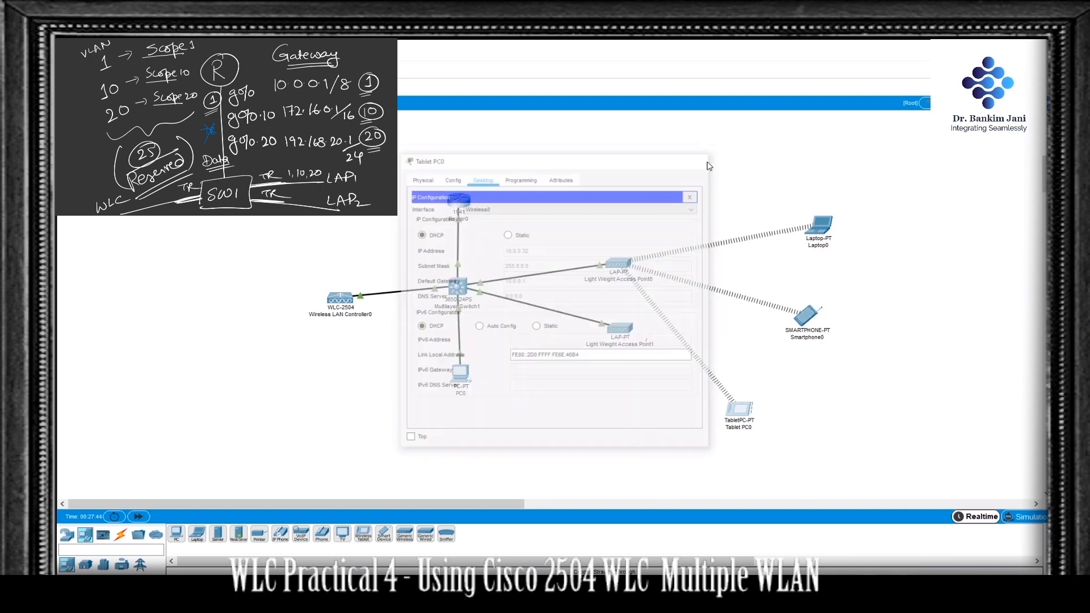
Step: Check the smartphone's IP configuration, and spread the smartphone and tablet farther from the access points, beneath the laptop
{"action": "left_click", "coordinate": [806, 315]}
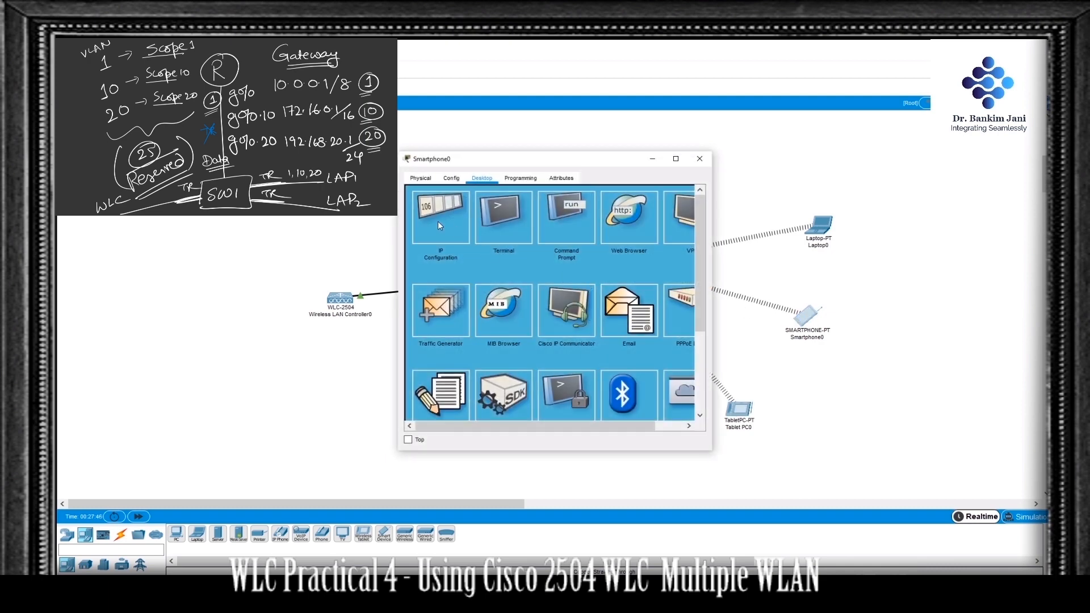
{"action": "left_click", "coordinate": [438, 223]}
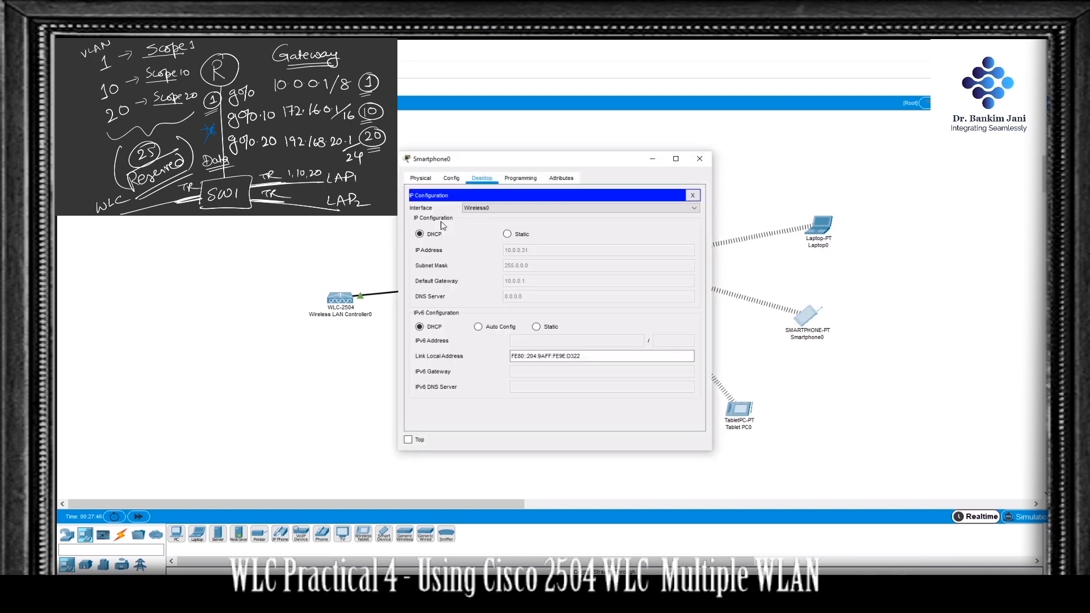
{"action": "left_click", "coordinate": [700, 160]}
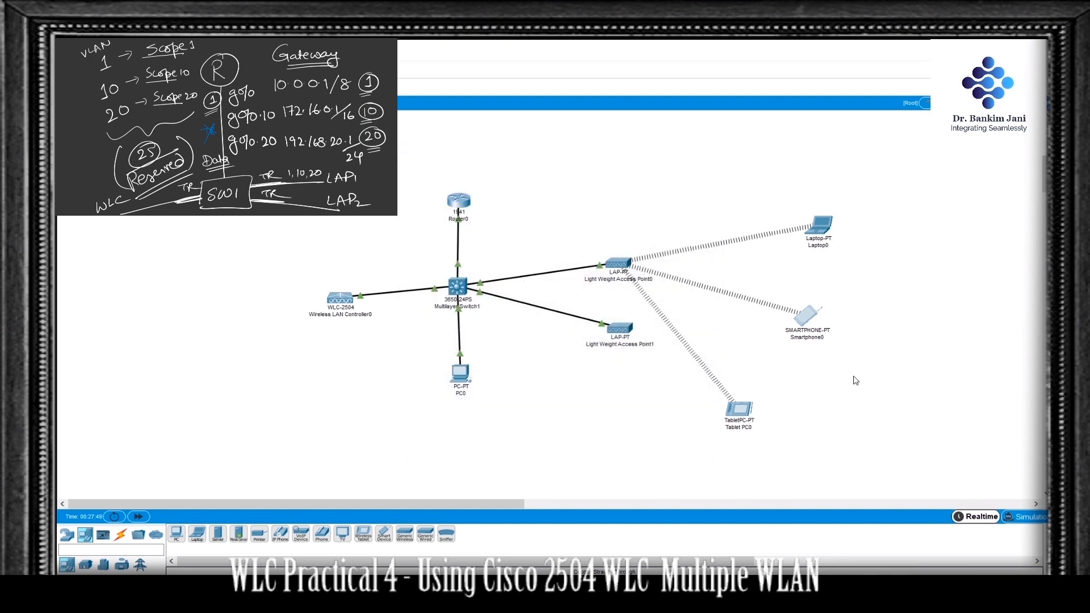
{"action": "left_click_drag", "start_coordinate": [813, 313], "coordinate": [859, 294]}
{"action": "left_click_drag", "start_coordinate": [741, 411], "coordinate": [837, 374]}
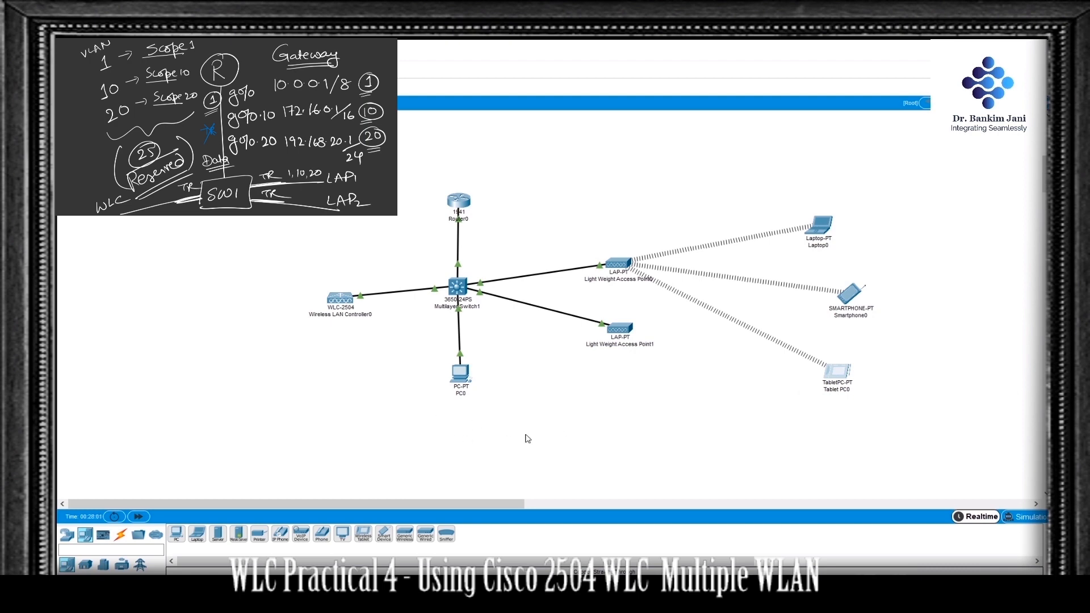
Step: Review the access point and client summaries on the wireless controller's Monitor page from PC0
{"action": "left_click", "coordinate": [465, 379]}
{"action": "left_click", "coordinate": [342, 235]}
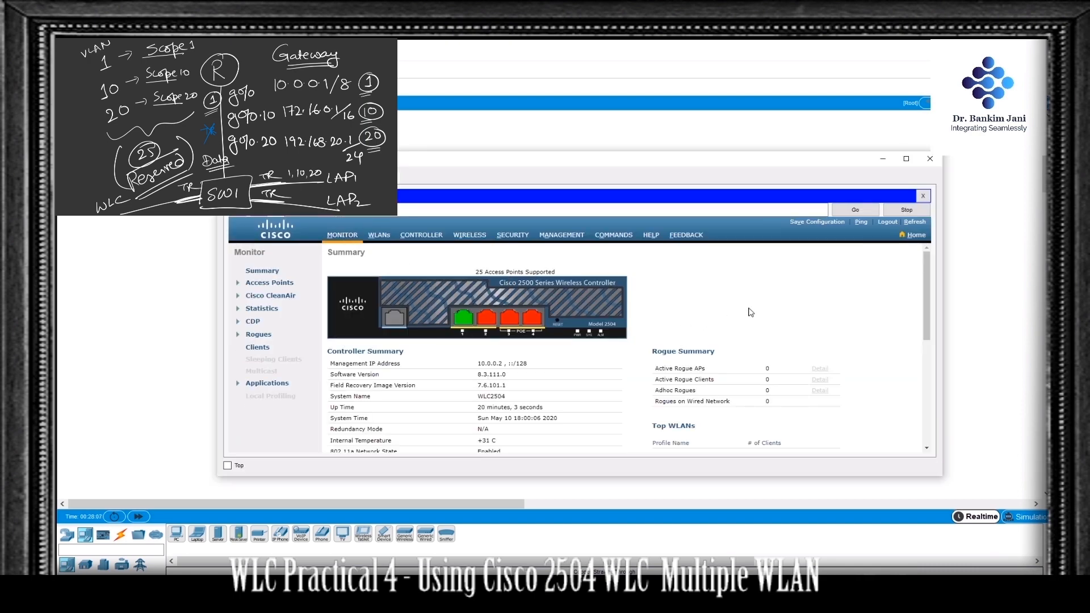
{"action": "scroll", "coordinate": [750, 311], "scroll_direction": "down", "scroll_amount": 5}
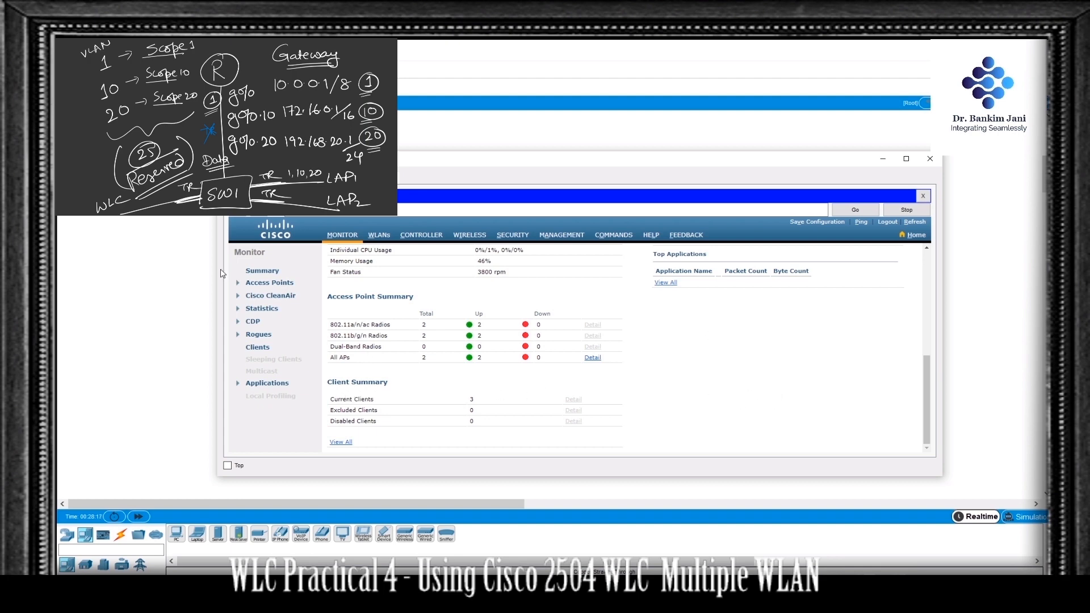
{"action": "left_click", "coordinate": [184, 259]}
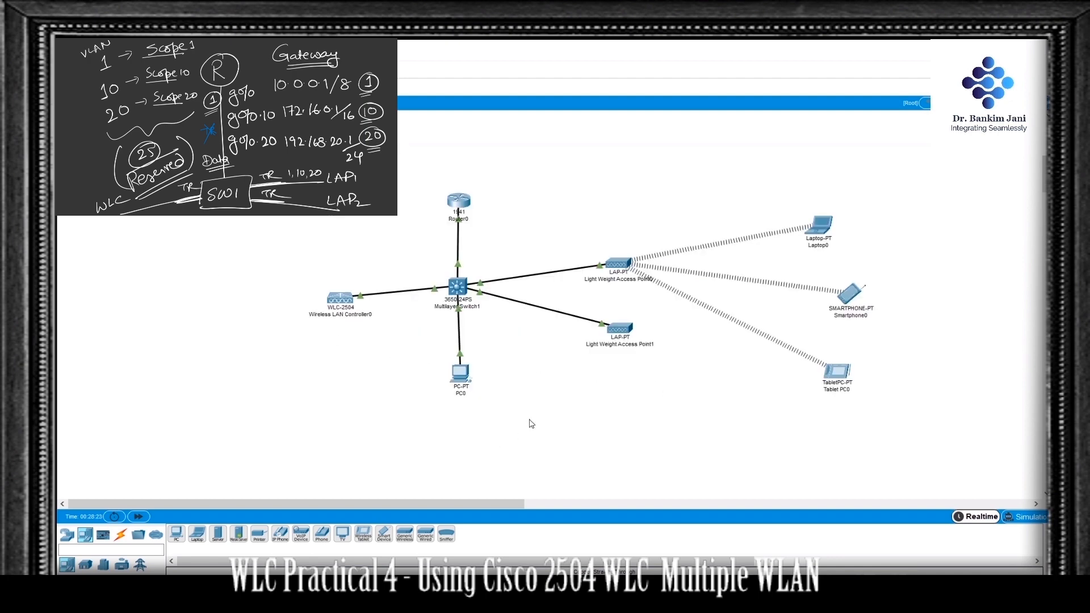
Step: Delete the cable between the multilayer switch and Light Weight Access Point0
{"action": "key", "text": "Delete"}
{"action": "left_click", "coordinate": [550, 272]}
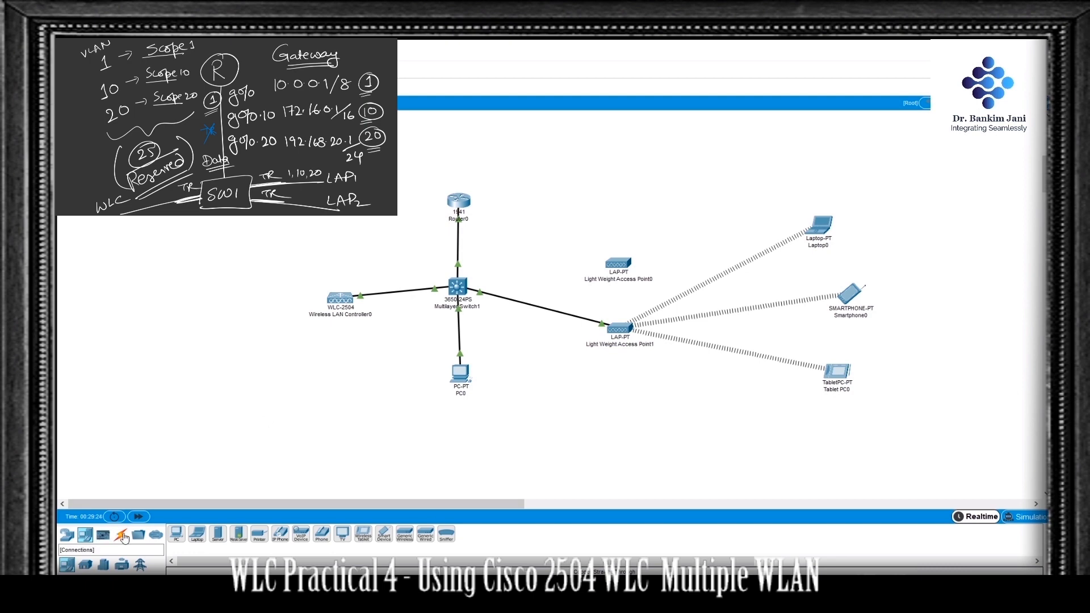
Step: Reconnect switch port GigabitEthernet1/0/22 to GigabitEthernet0 on Light Weight Access Point0 with a copper straight-through cable, and fast-forward the simulation time
{"action": "left_click", "coordinate": [120, 534]}
{"action": "left_click", "coordinate": [218, 533]}
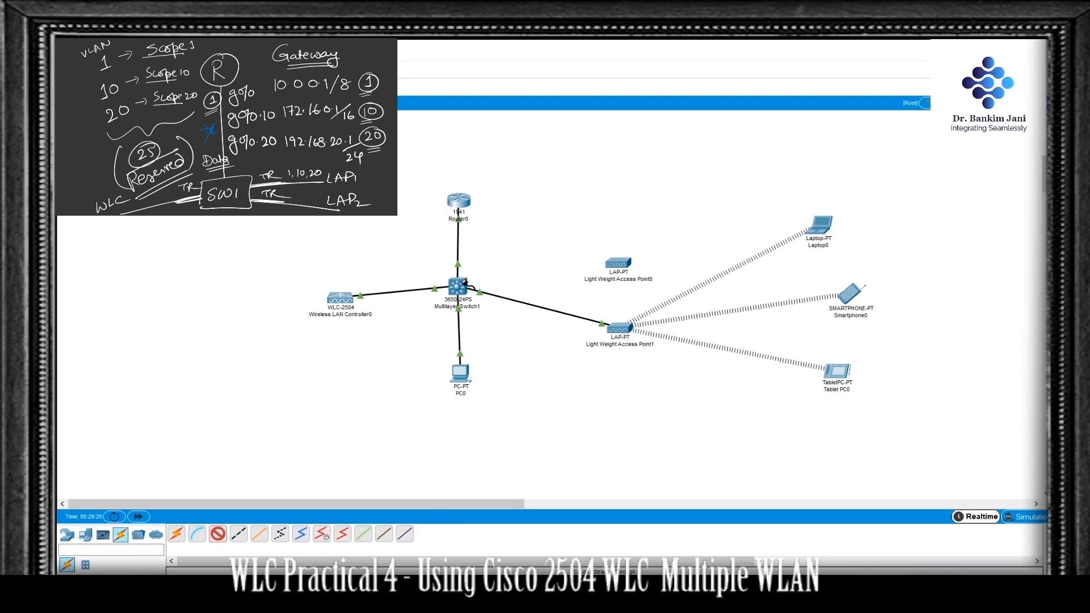
{"action": "left_click", "coordinate": [457, 286]}
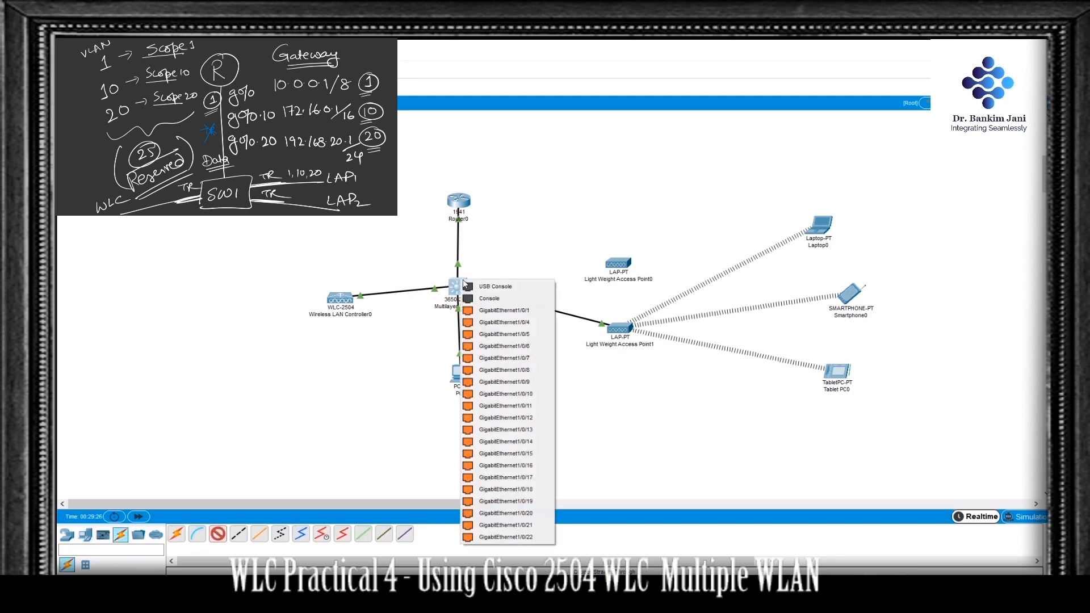
{"action": "left_click", "coordinate": [534, 538]}
{"action": "left_click", "coordinate": [617, 266]}
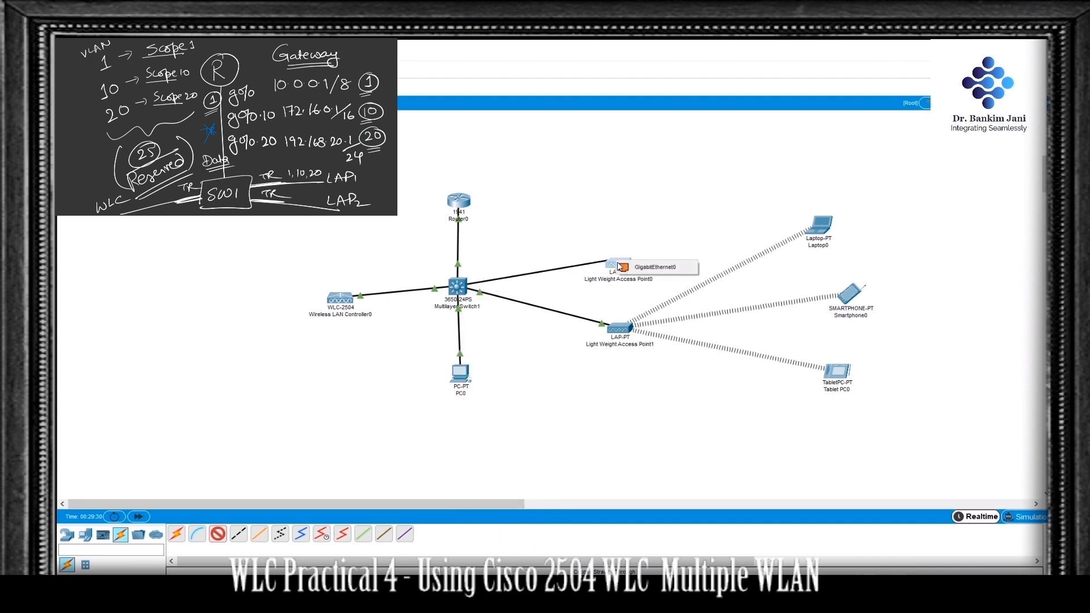
{"action": "left_click", "coordinate": [641, 267]}
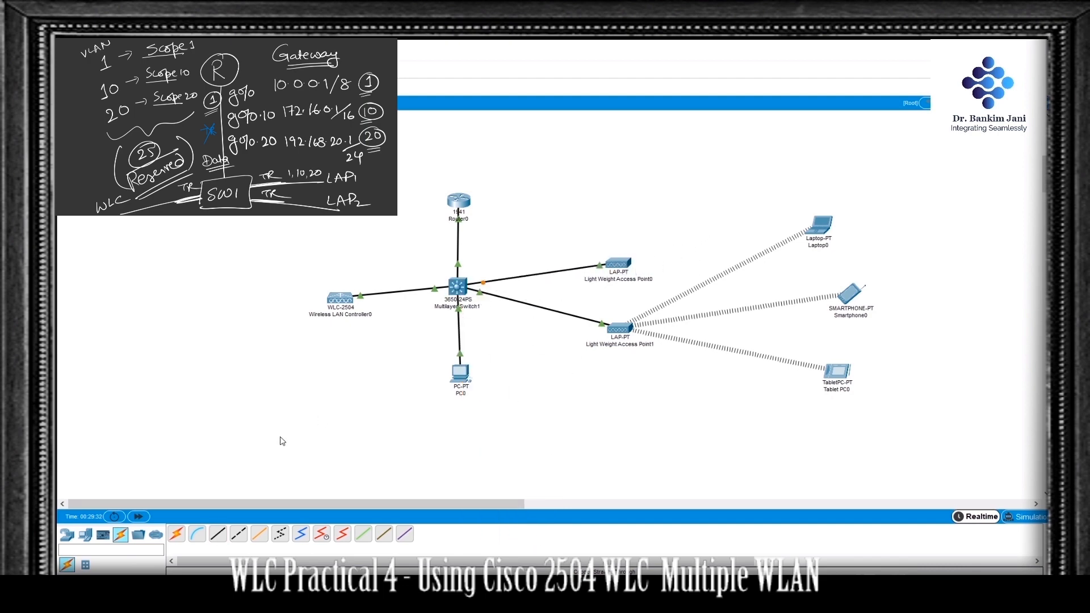
{"action": "left_click", "coordinate": [145, 518]}
{"action": "mouse_move", "coordinate": [623, 269]}
Step: Add a second smartphone below the access points and set its Wireless0 SSID to SSID-10
{"action": "left_click", "coordinate": [89, 538]}
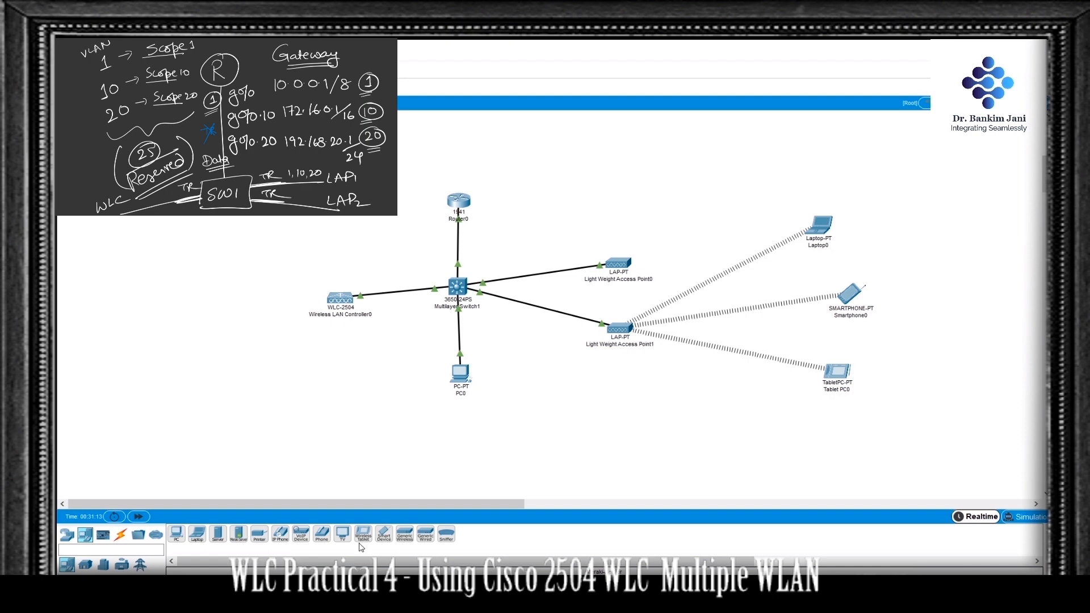
{"action": "left_click_drag", "start_coordinate": [380, 540], "coordinate": [565, 421]}
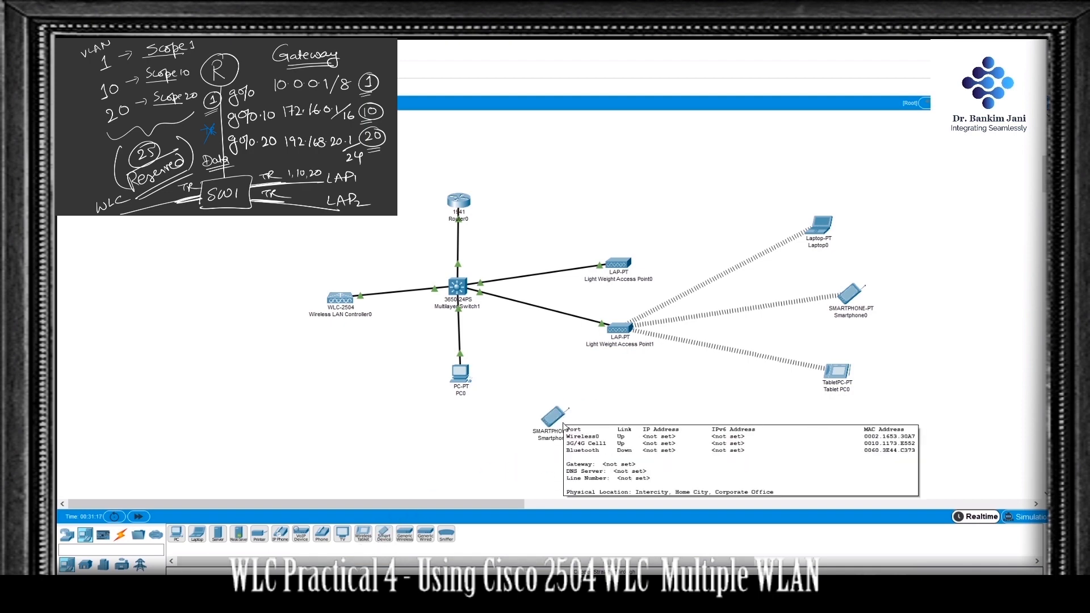
{"action": "left_click", "coordinate": [554, 423]}
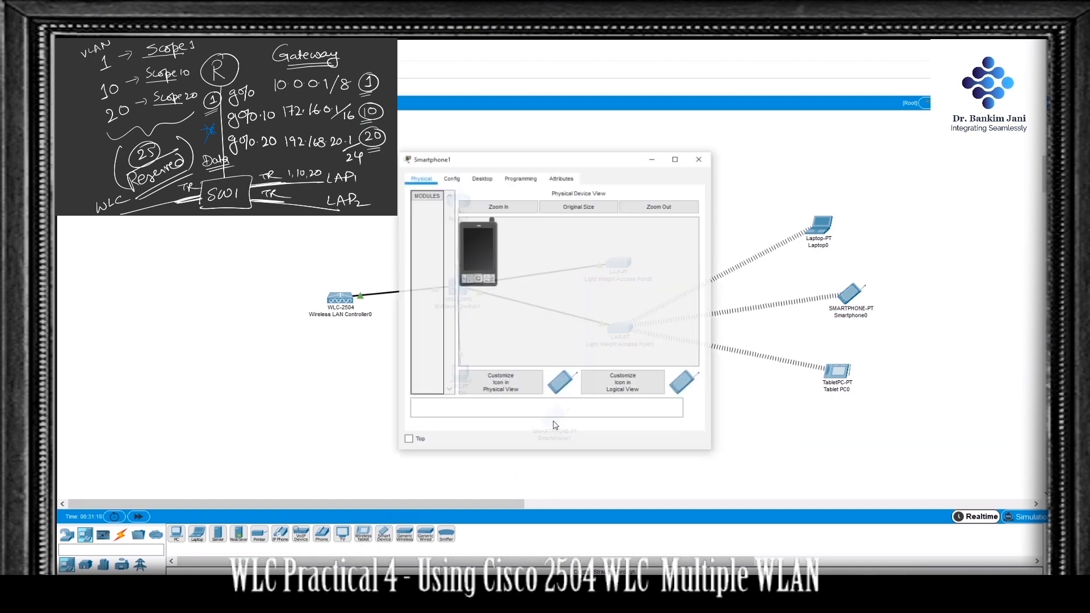
{"action": "left_click", "coordinate": [452, 178]}
{"action": "left_click", "coordinate": [443, 233]}
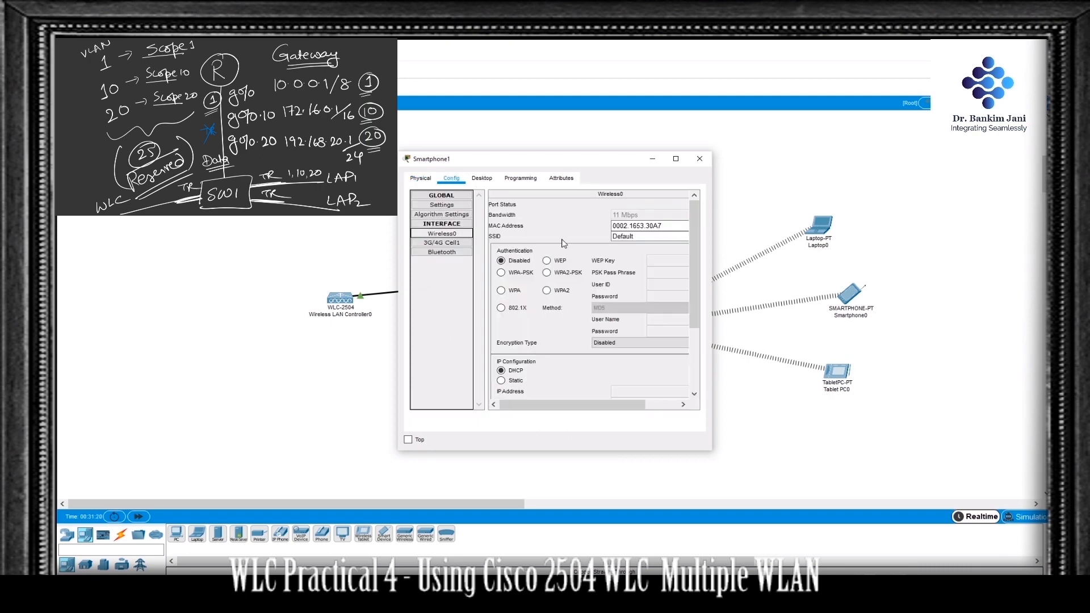
{"action": "left_click", "coordinate": [655, 237]}
{"action": "left_click_drag", "start_coordinate": [655, 236], "coordinate": [585, 243]}
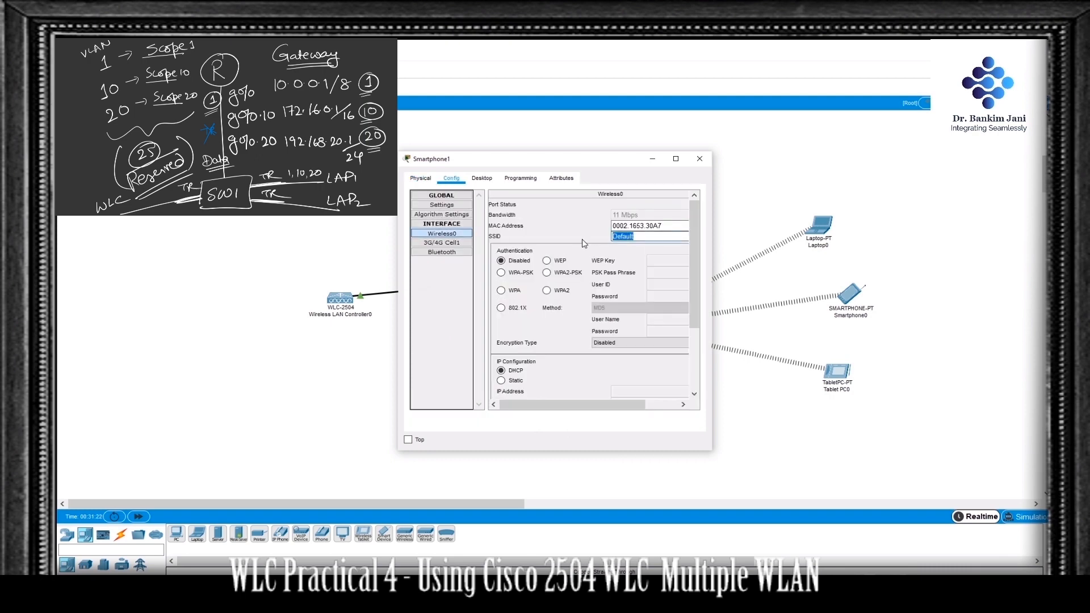
{"action": "type", "text": "SSID-10"}
Step: Set the second smartphone's authentication to WPA2-PSK and enter its PSK pass phrase
{"action": "left_click", "coordinate": [547, 273]}
{"action": "left_click", "coordinate": [660, 273]}
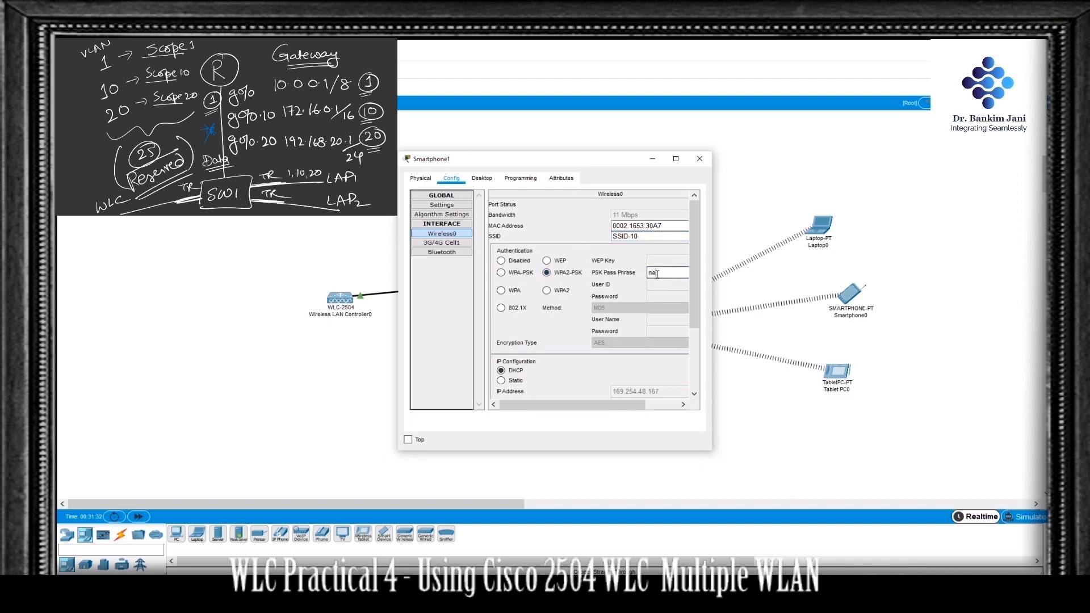
{"action": "type", "text": "network10"}
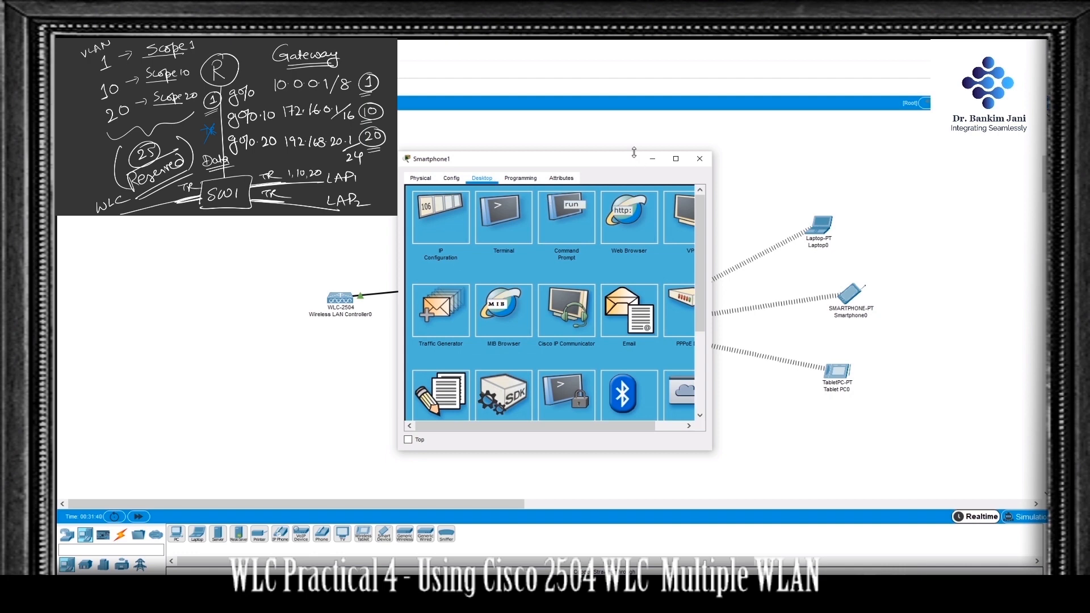
Step: Close the second smartphone's settings and move the device above the laptop in the topology
{"action": "left_click_drag", "start_coordinate": [625, 162], "coordinate": [414, 181]}
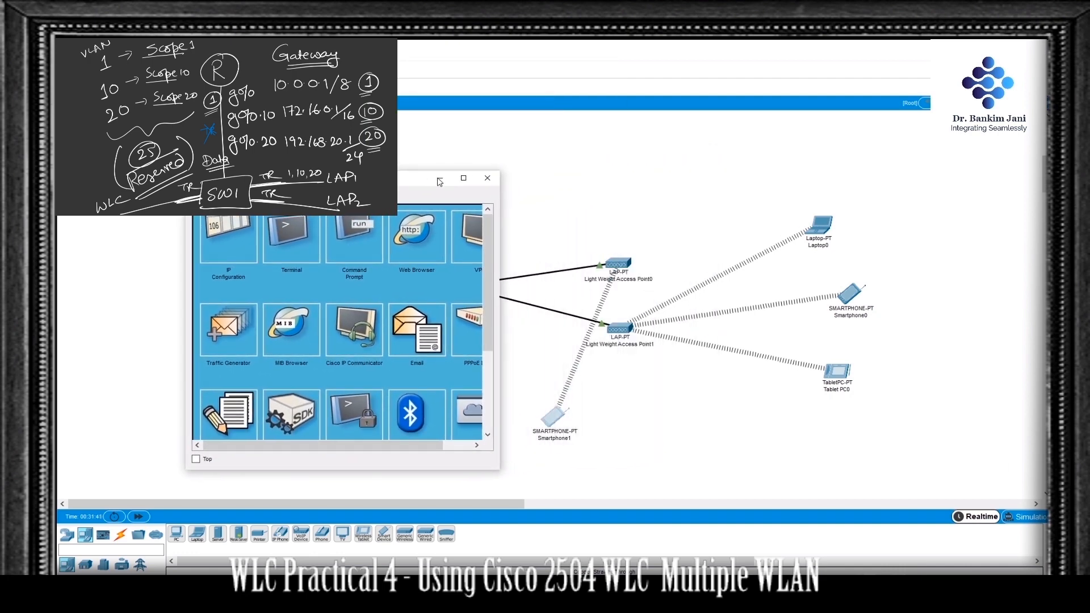
{"action": "left_click", "coordinate": [490, 180]}
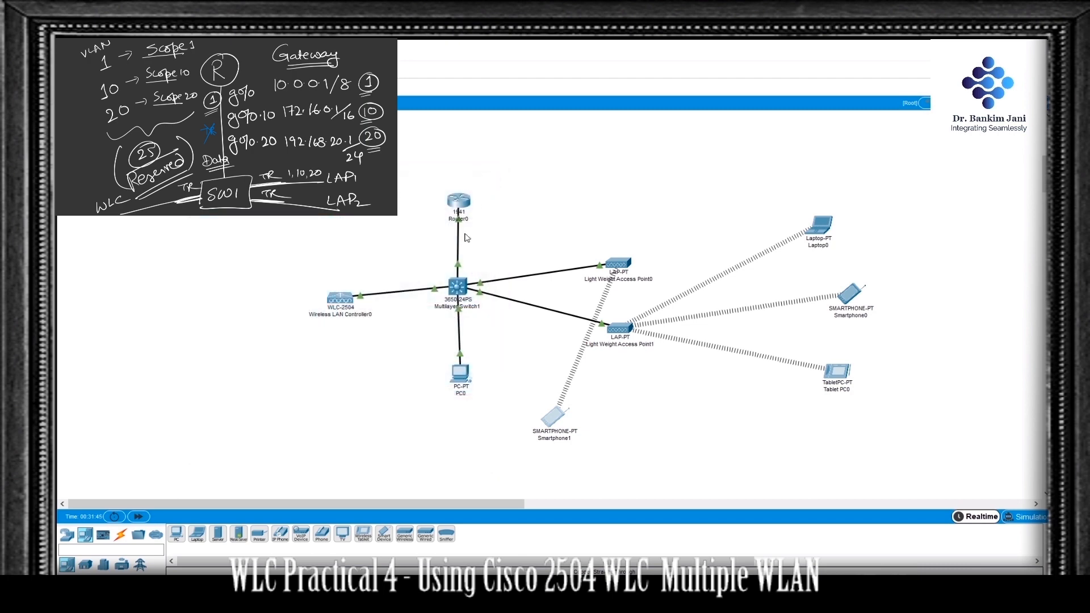
{"action": "left_click_drag", "start_coordinate": [562, 412], "coordinate": [768, 168]}
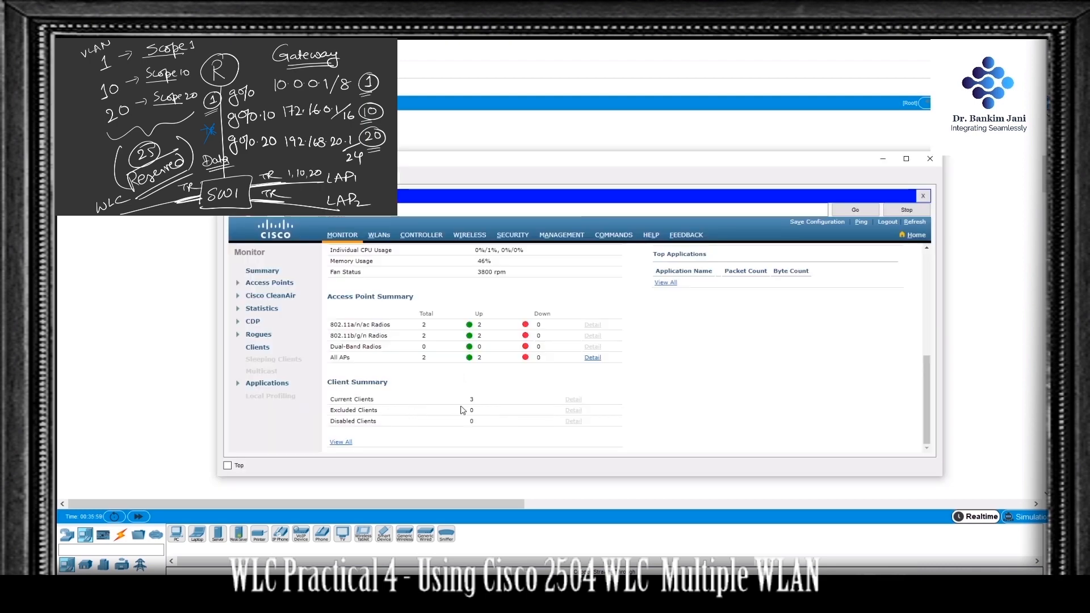
Step: Refresh the controller's Monitor page, check the current client count, and return to the topology
{"action": "left_click", "coordinate": [914, 222]}
{"action": "scroll", "coordinate": [622, 368], "scroll_direction": "down", "scroll_amount": 5}
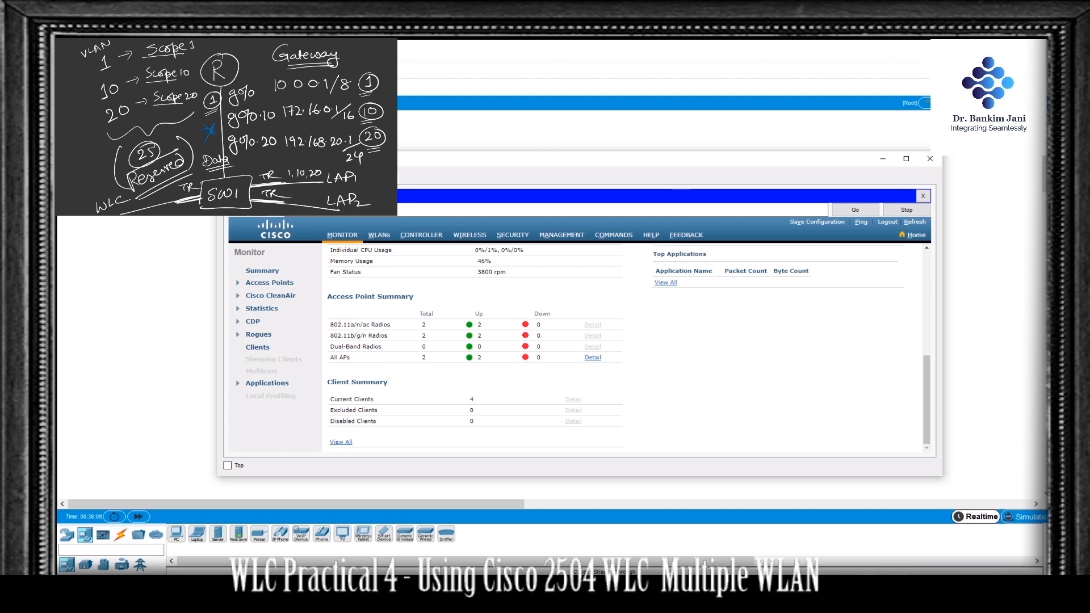
{"action": "left_click", "coordinate": [882, 158]}
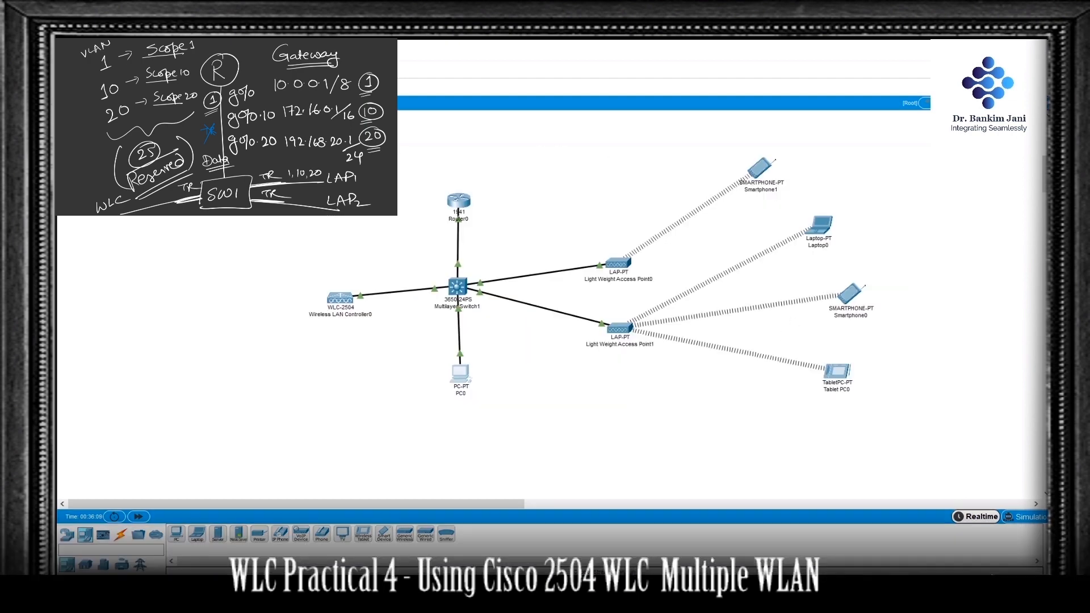